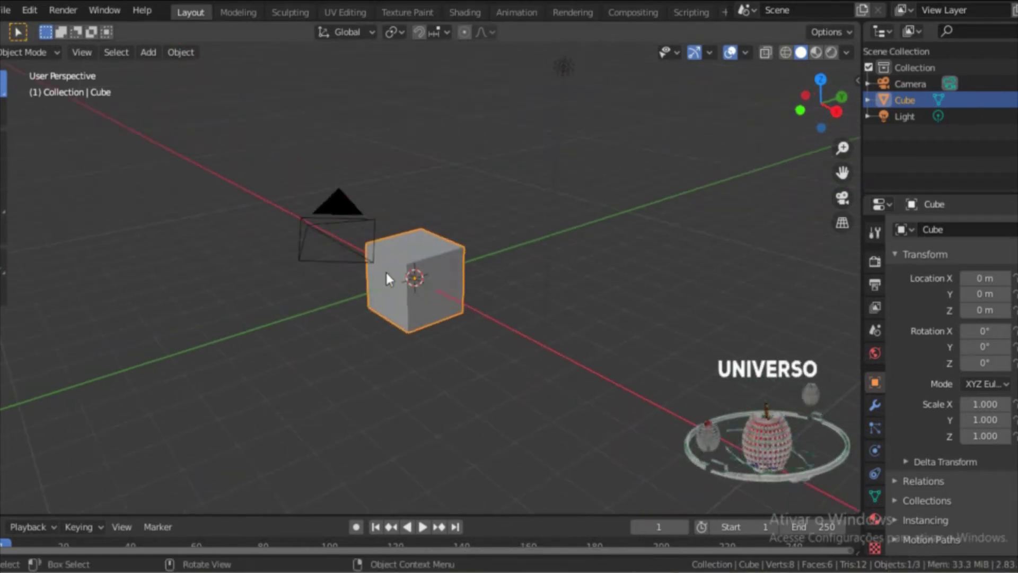
Step: Delete the default cube from the scene
key(x)
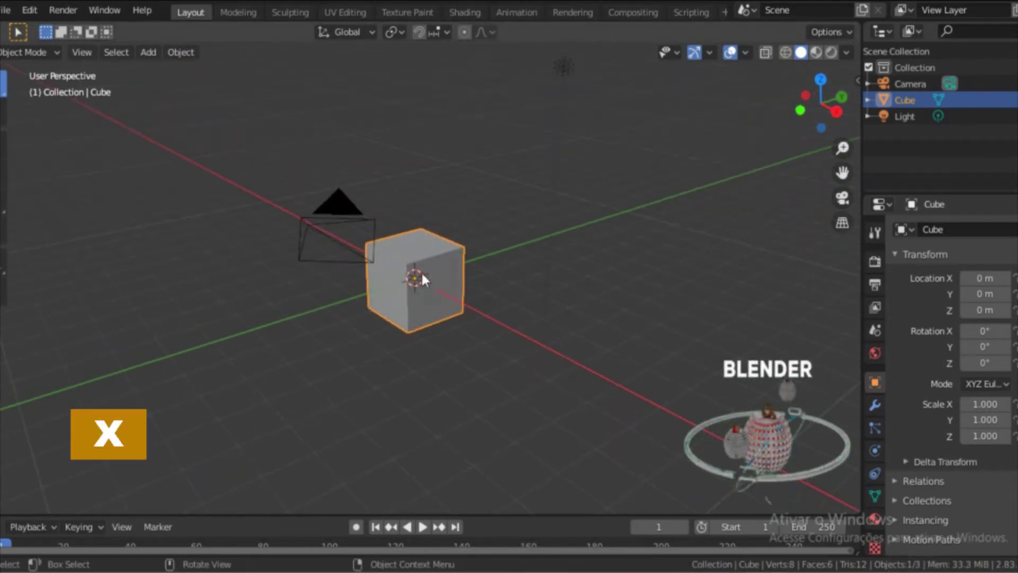
click(413, 273)
middle_drag(308, 256, 390, 252)
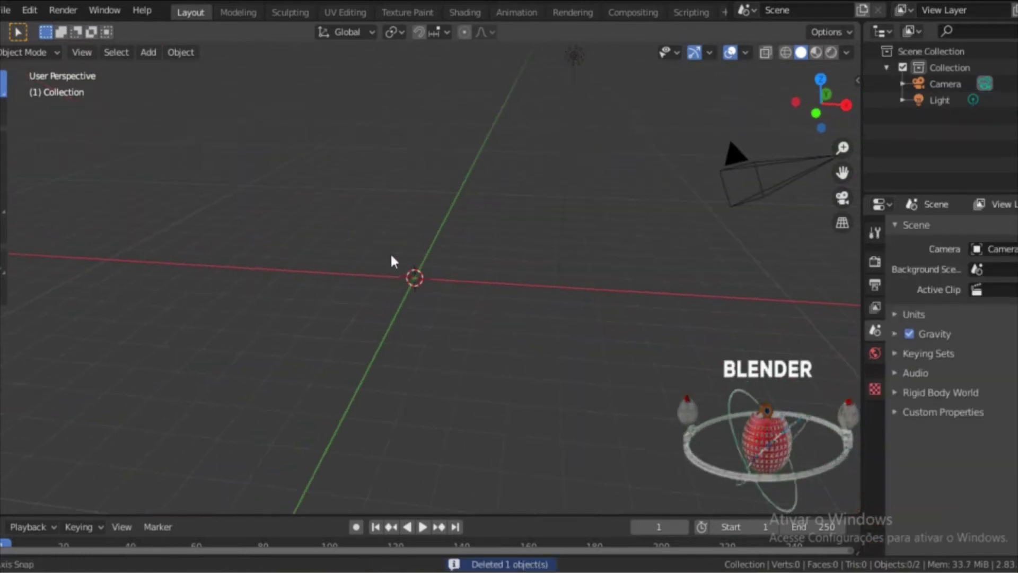
Step: Switch to front orthographic view and load t4.png from the fuzil t4 folder as a background image
key(KP_1)
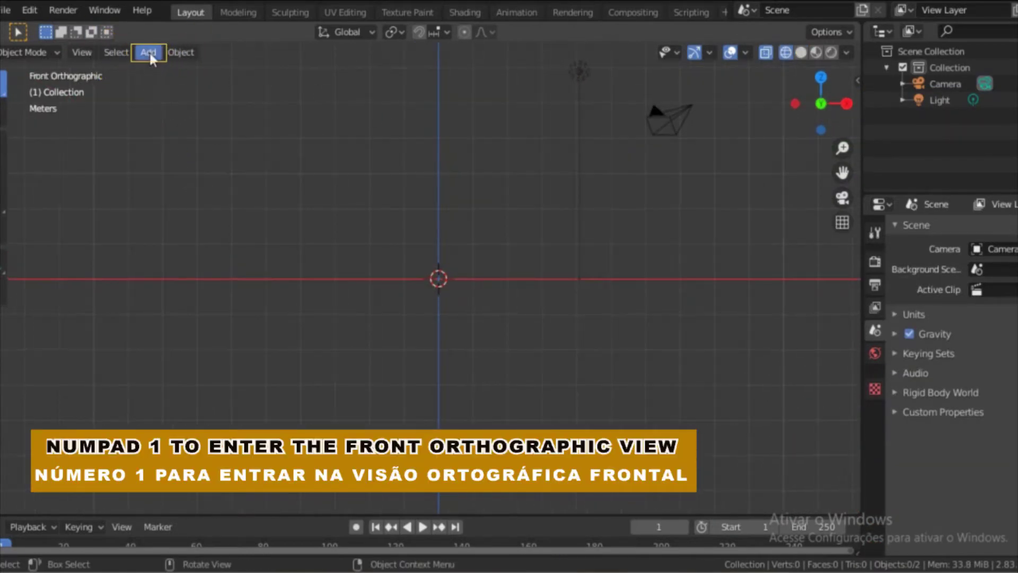
click(150, 55)
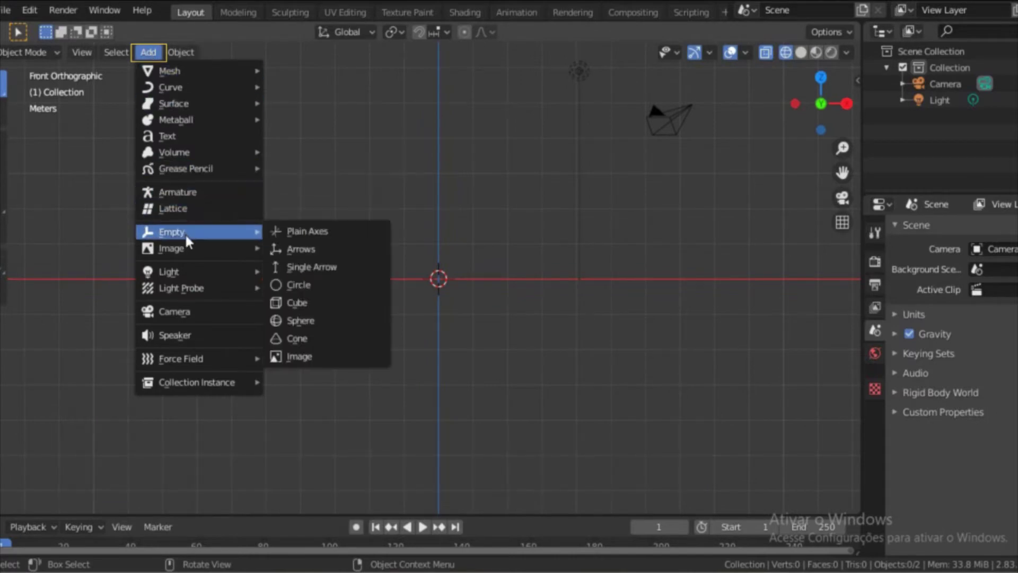
mouse_move(189, 253)
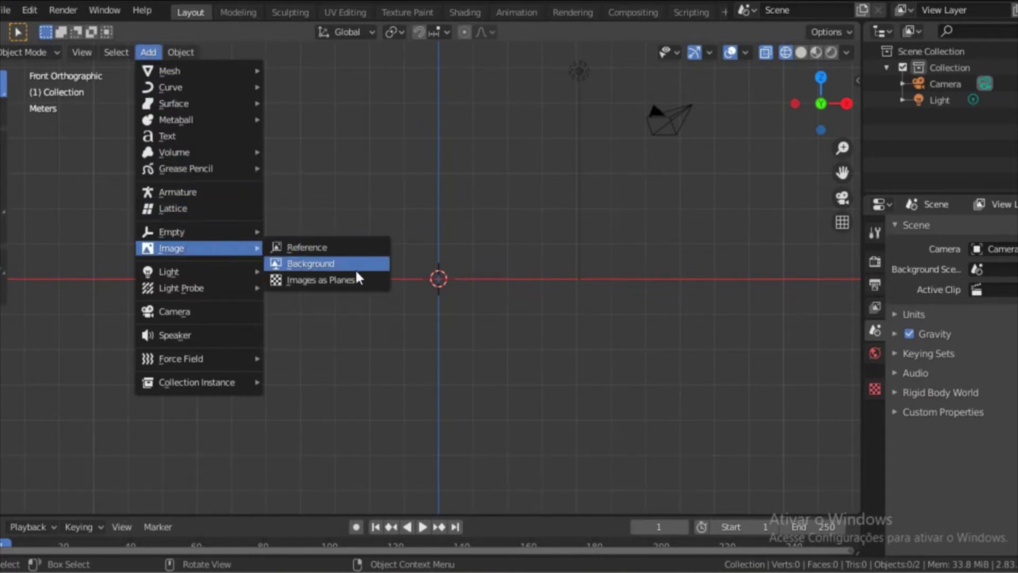
click(320, 264)
scroll(515, 328, down, 3)
double_click(485, 325)
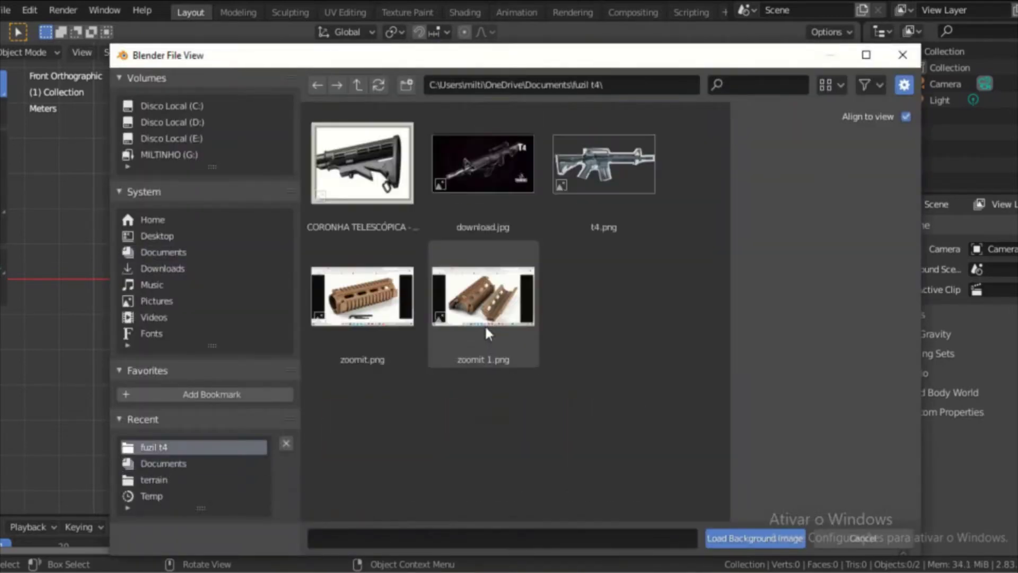
double_click(613, 164)
Step: Disable the orthographic grid in the viewport overlays so the rifle reference stays unobstructed
scroll(446, 326, up, 1)
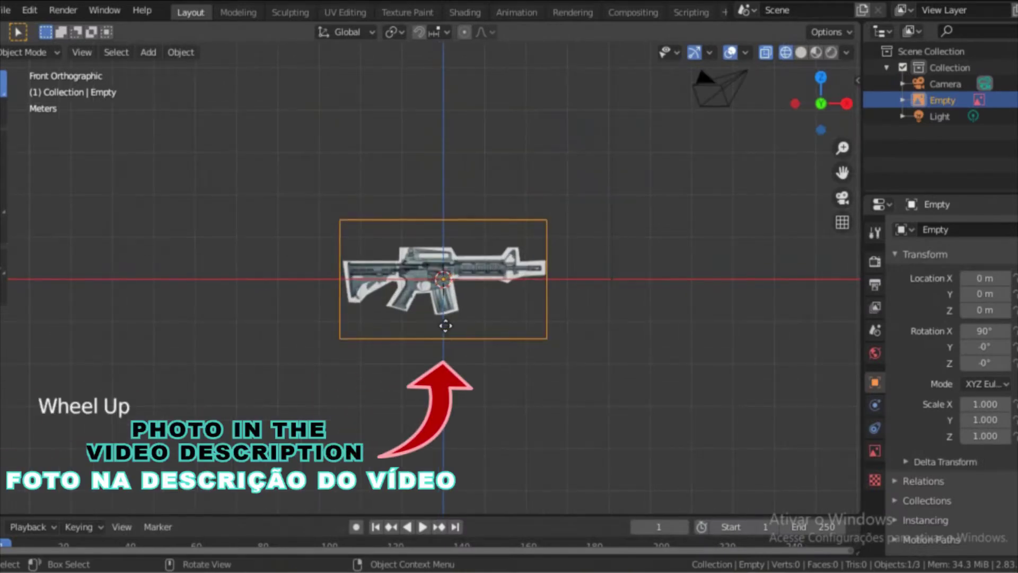
scroll(447, 327, up, 3)
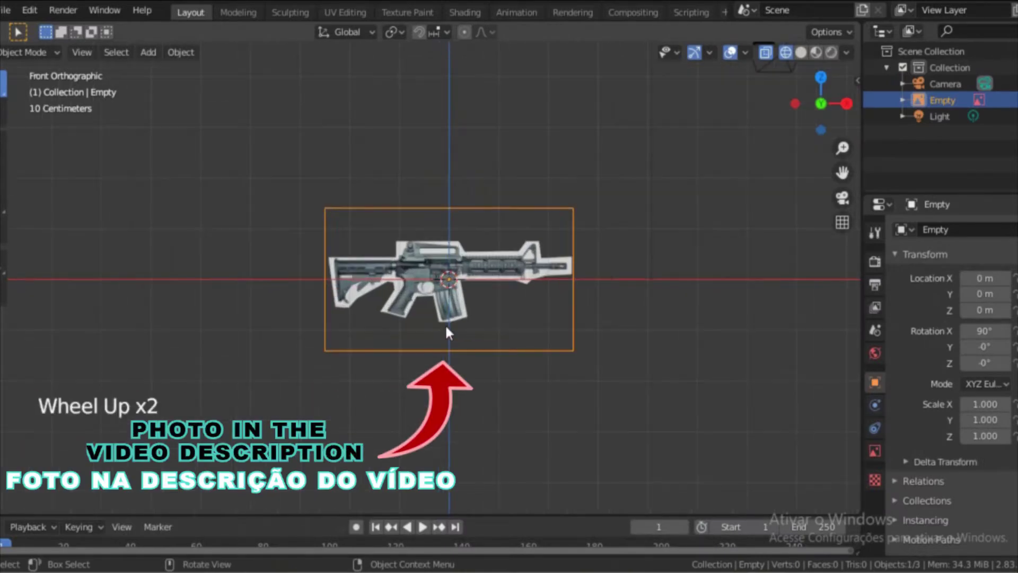
scroll(446, 326, down, 2)
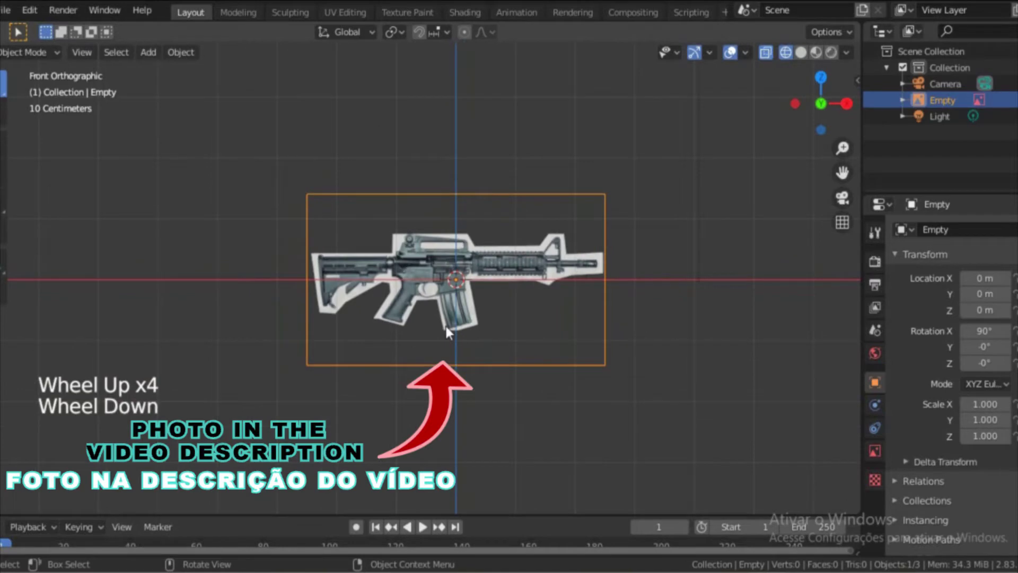
scroll(446, 325, up, 2)
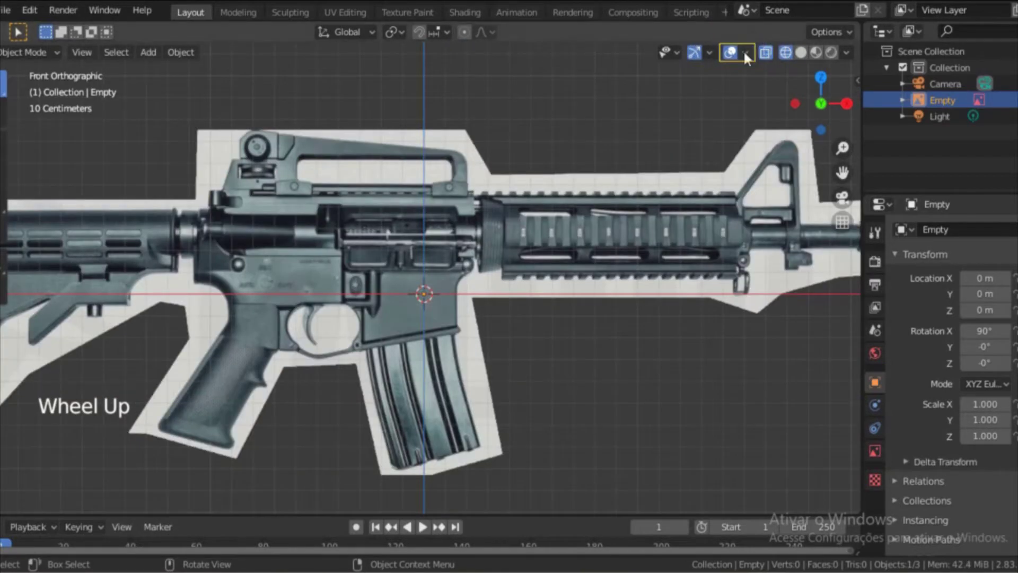
click(745, 52)
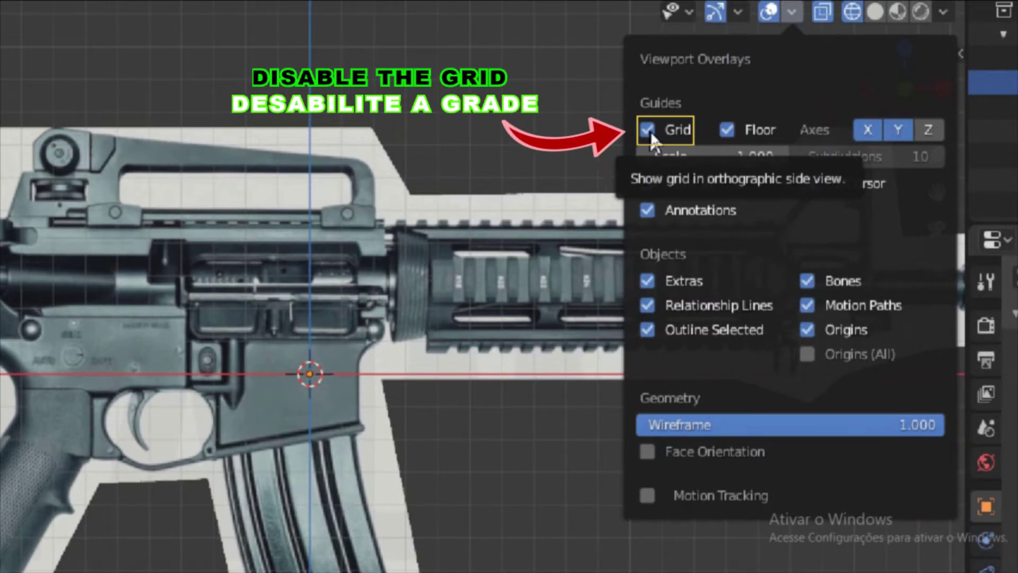
click(648, 130)
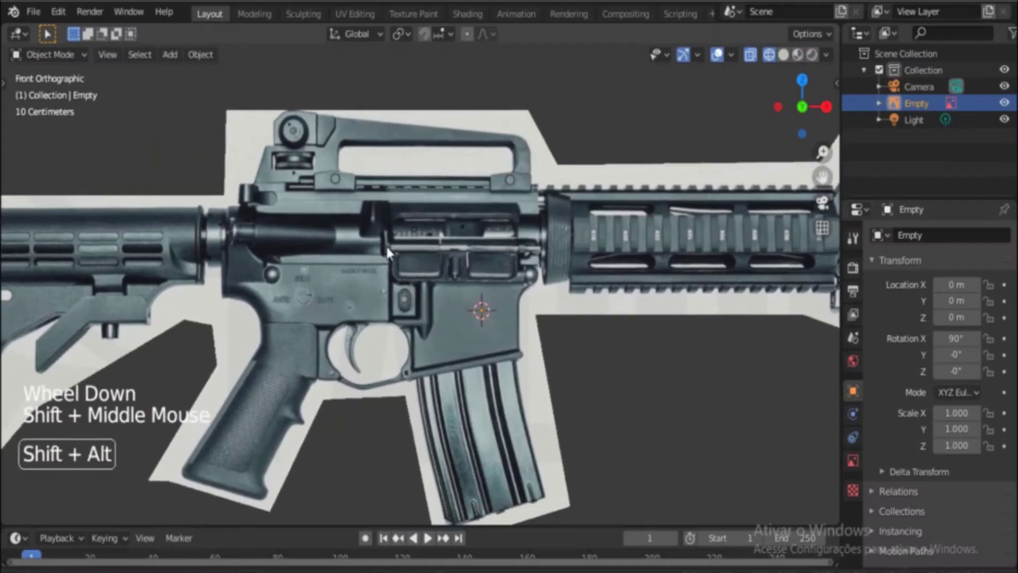
Step: Set the reference image empty's display size to 1.5 m in its object data properties
shift+middle_drag(386, 243, 392, 239)
scroll(446, 237, down, 1)
click(492, 235)
scroll(509, 247, down, 4)
shift+middle_drag(557, 270, 533, 277)
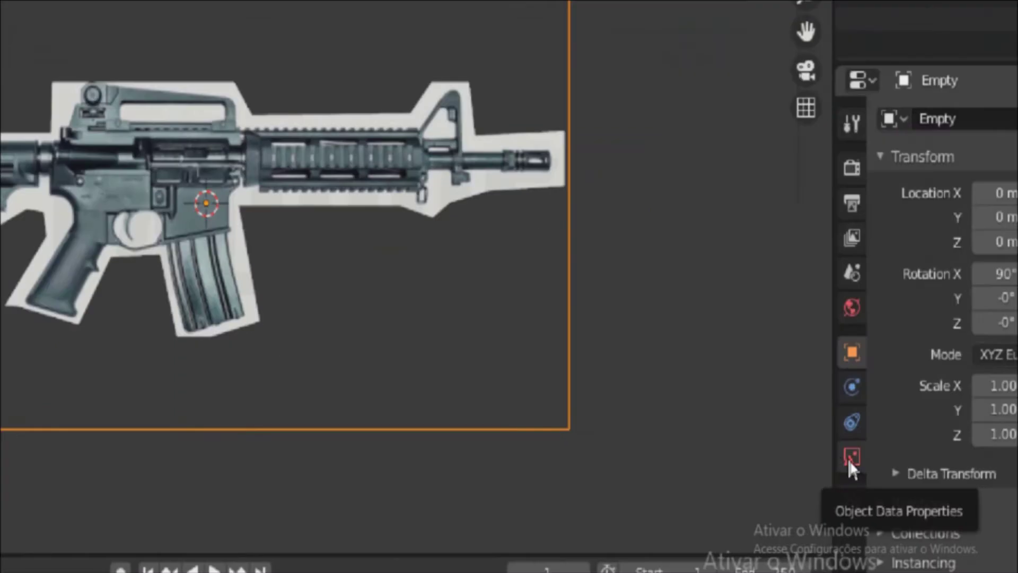
click(851, 456)
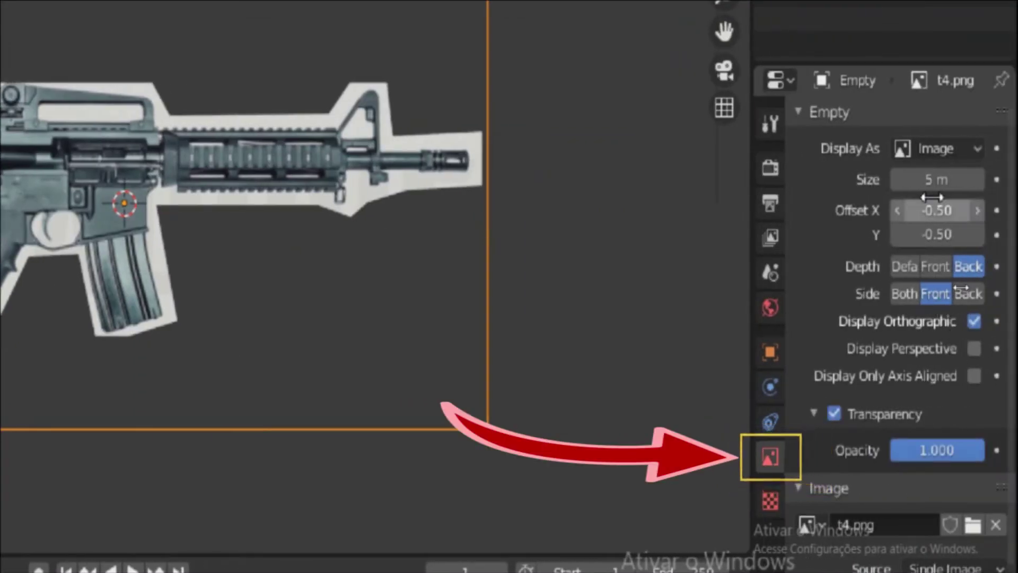
drag(938, 183, 699, 352)
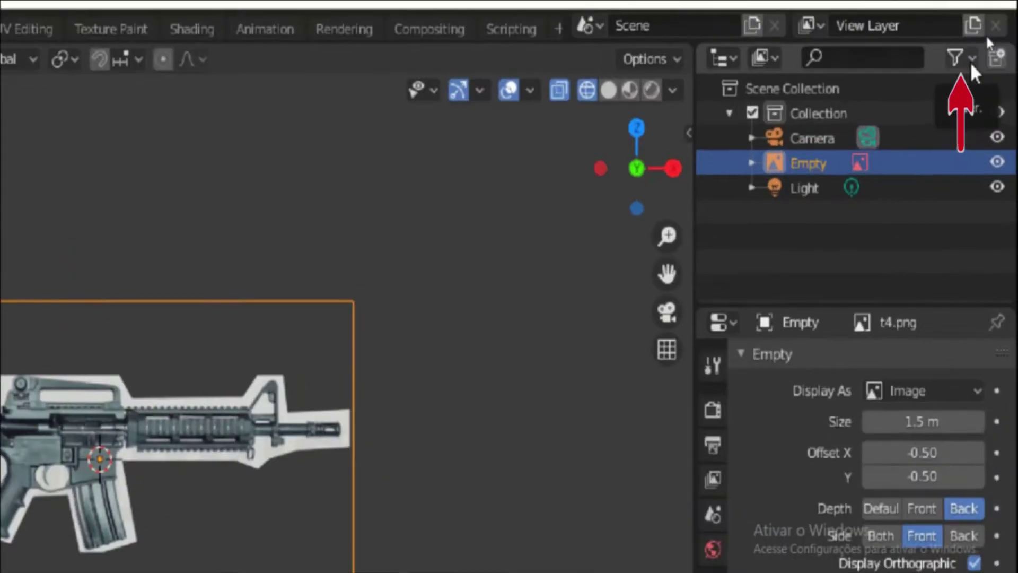
Step: Enable the selectability and render toggles in the outliner and make the reference image empty unselectable
click(971, 63)
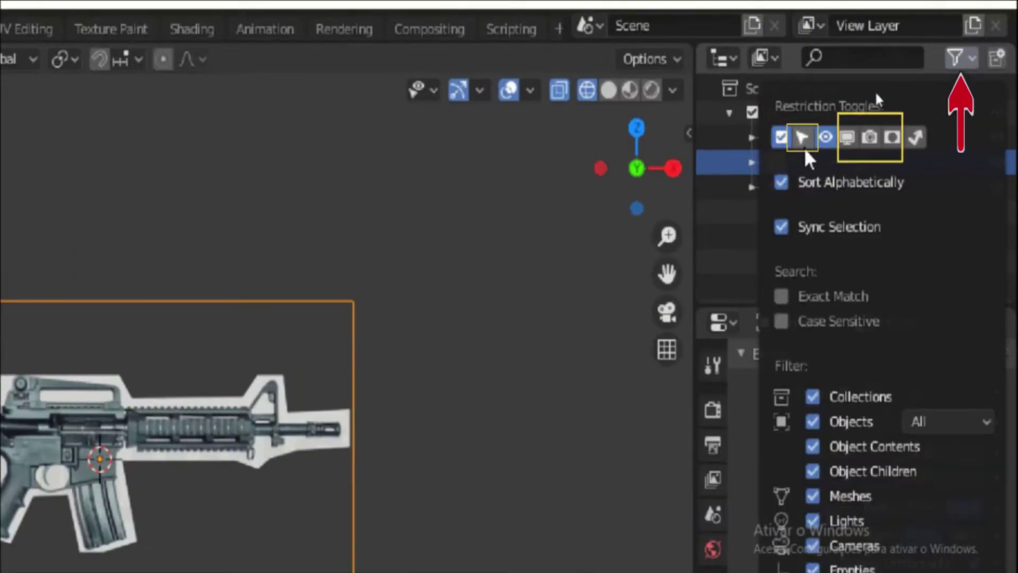
click(863, 139)
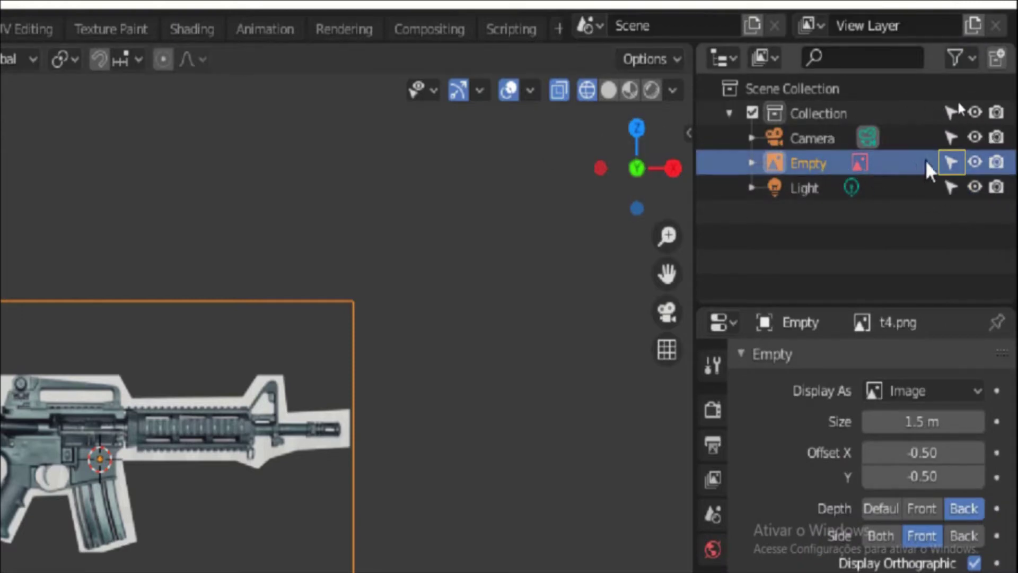
click(950, 163)
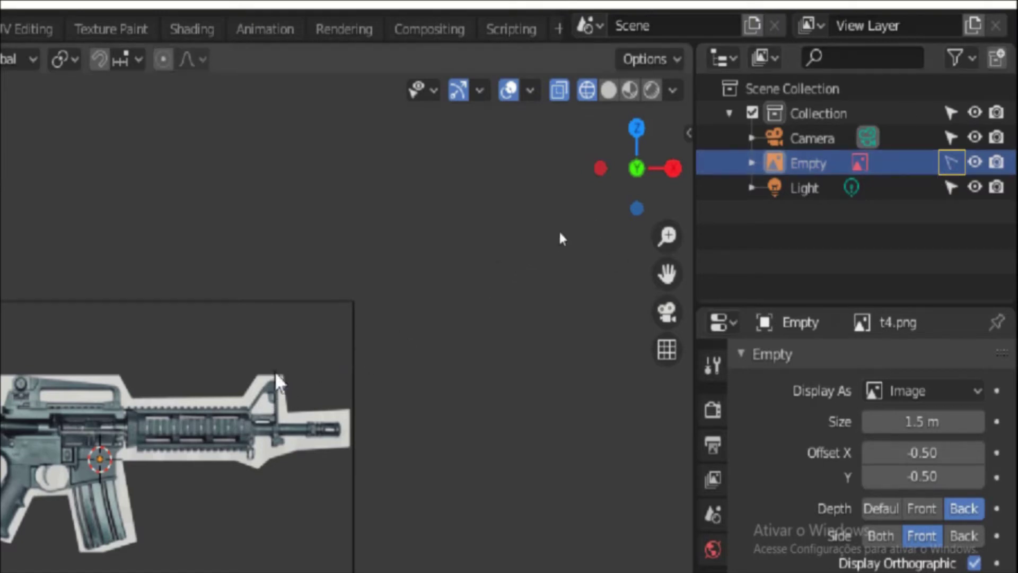
click(947, 162)
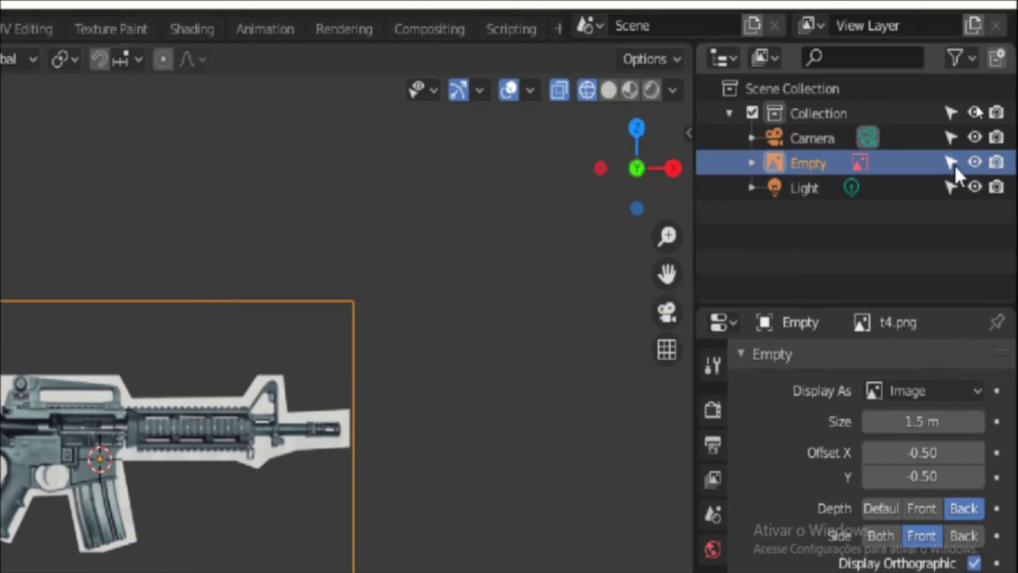
click(955, 167)
Step: Show the viewport tools, activate the Cursor tool and snap the 3D cursor to the world origin
middle_drag(82, 427, 142, 465)
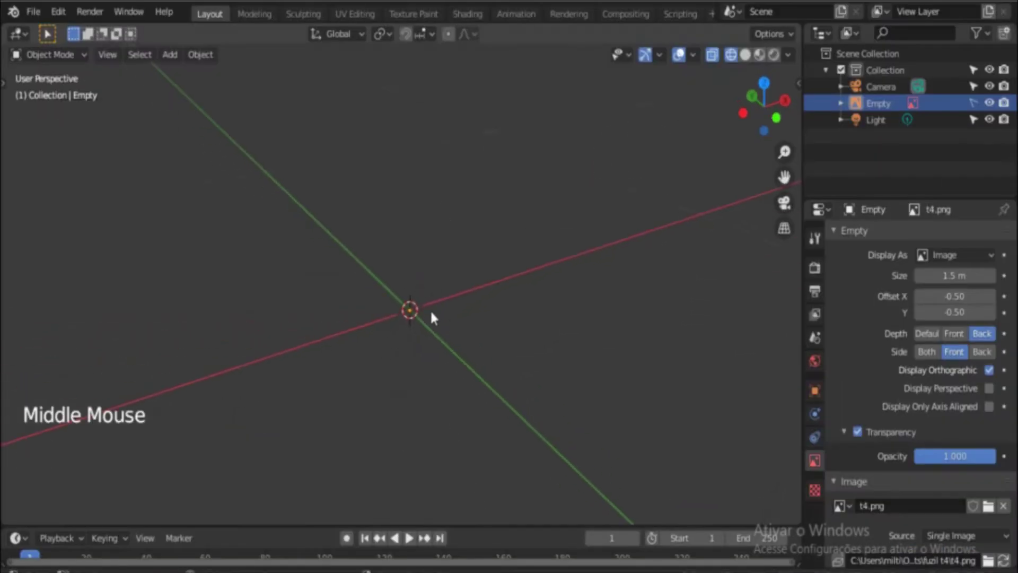
scroll(393, 319, down, 2)
middle_drag(394, 310, 375, 292)
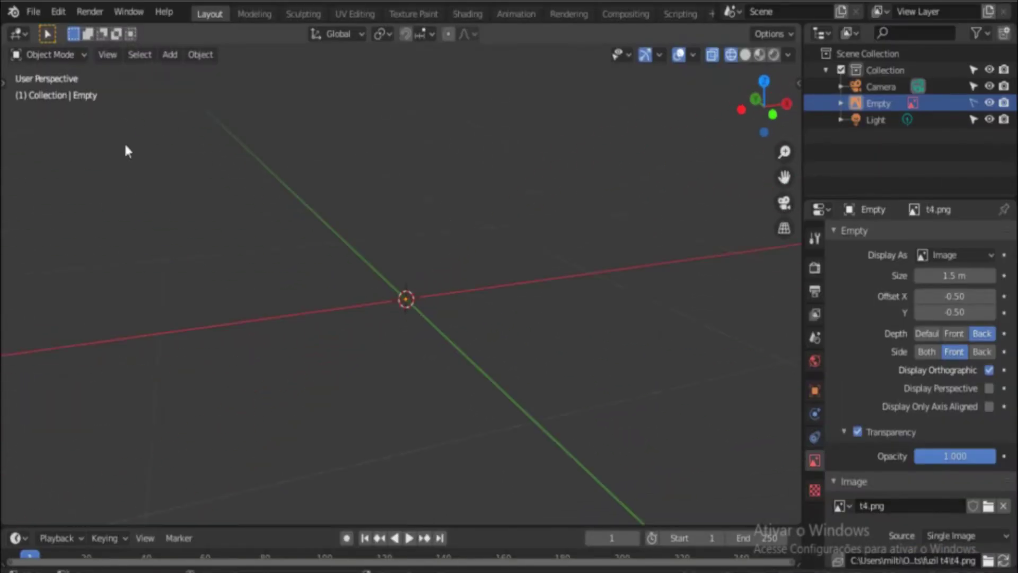
key(t)
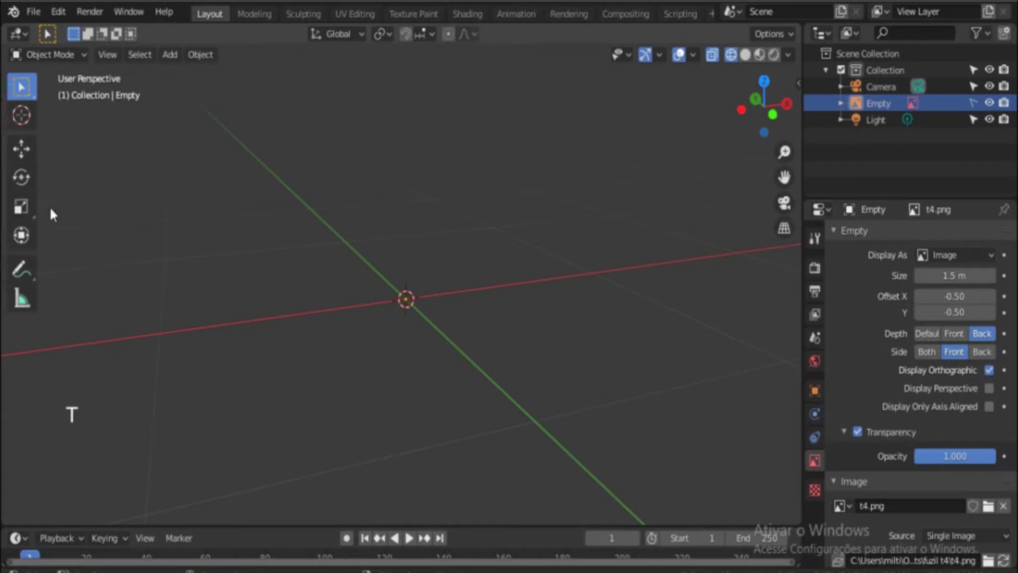
click(22, 115)
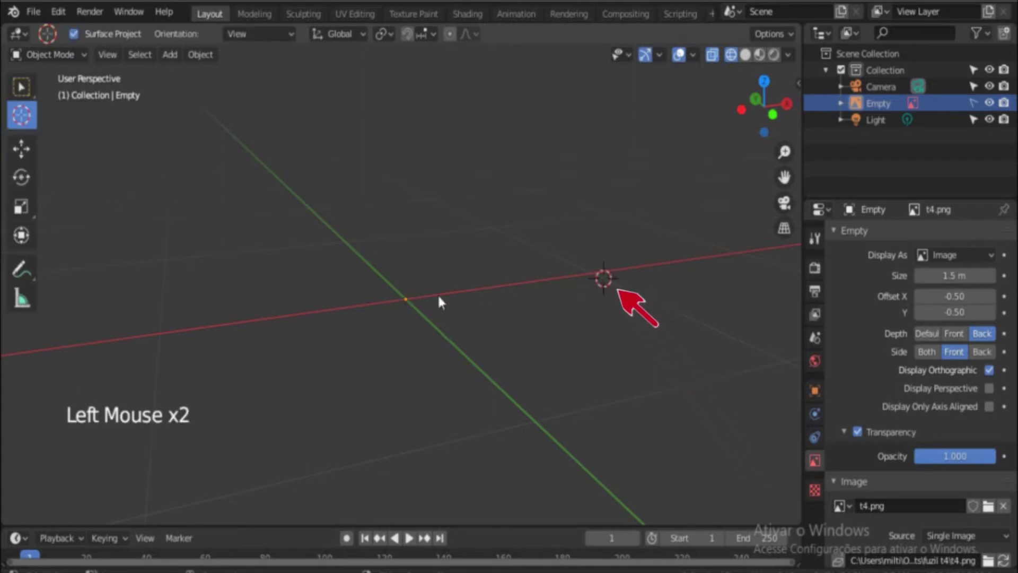
key(shift+s)
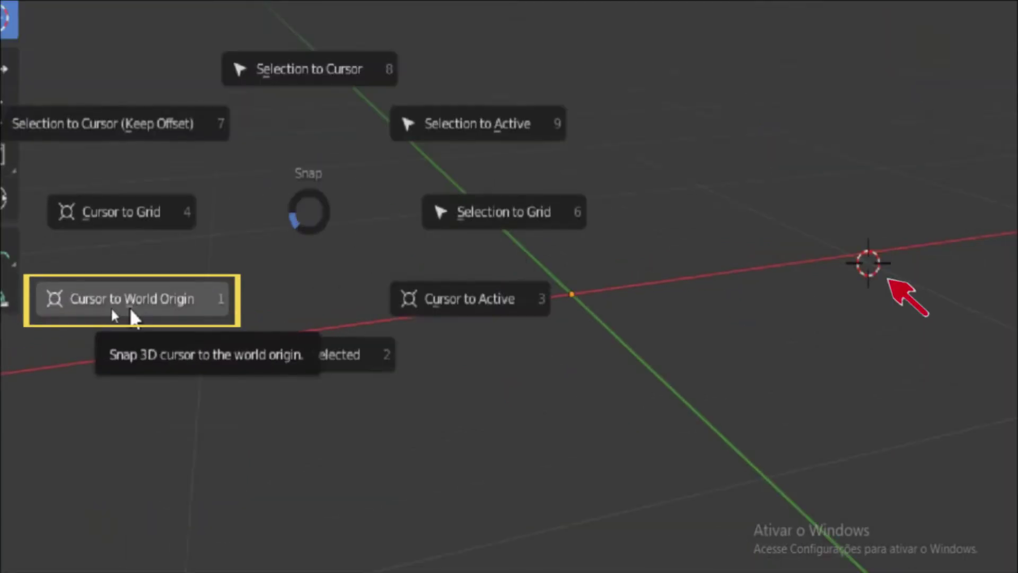
click(137, 307)
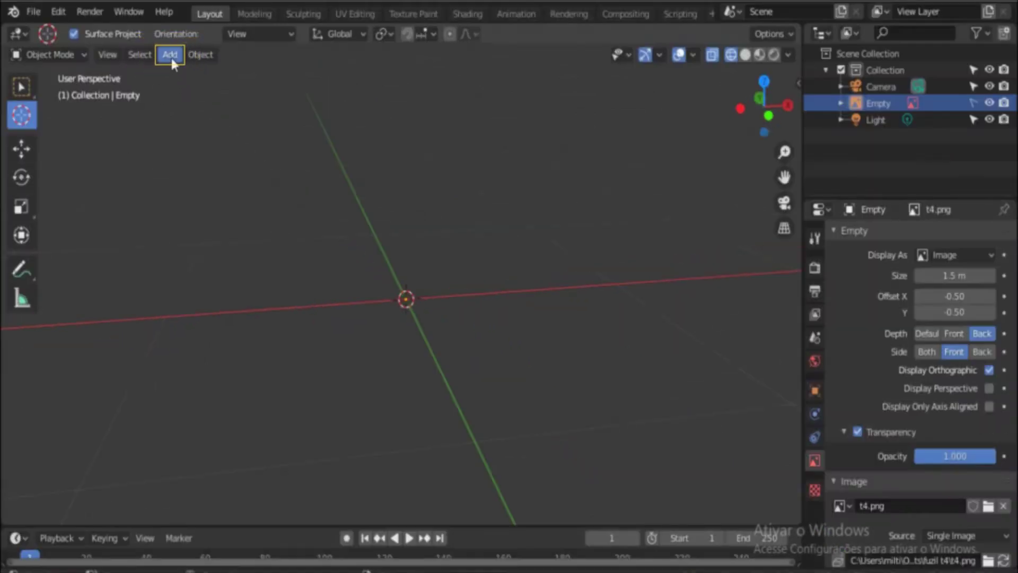
Step: Add a mesh circle at the world origin with 12 vertices
click(170, 55)
mouse_move(178, 77)
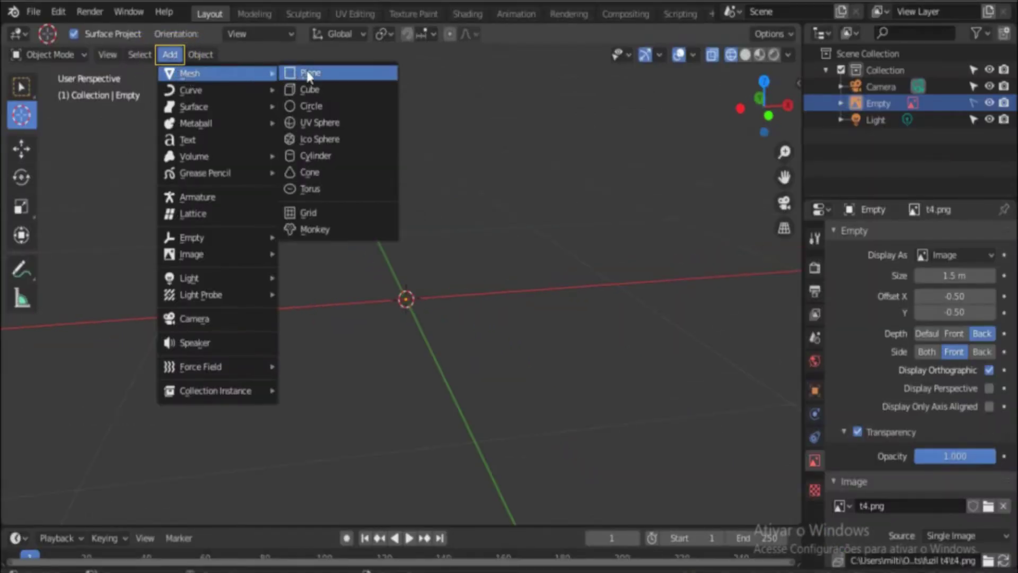
click(320, 105)
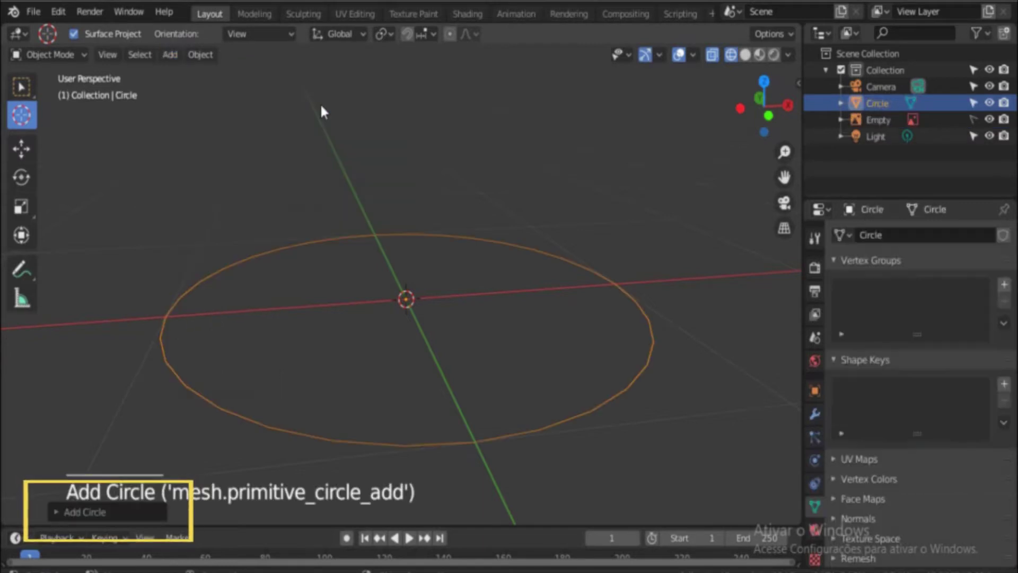
click(73, 514)
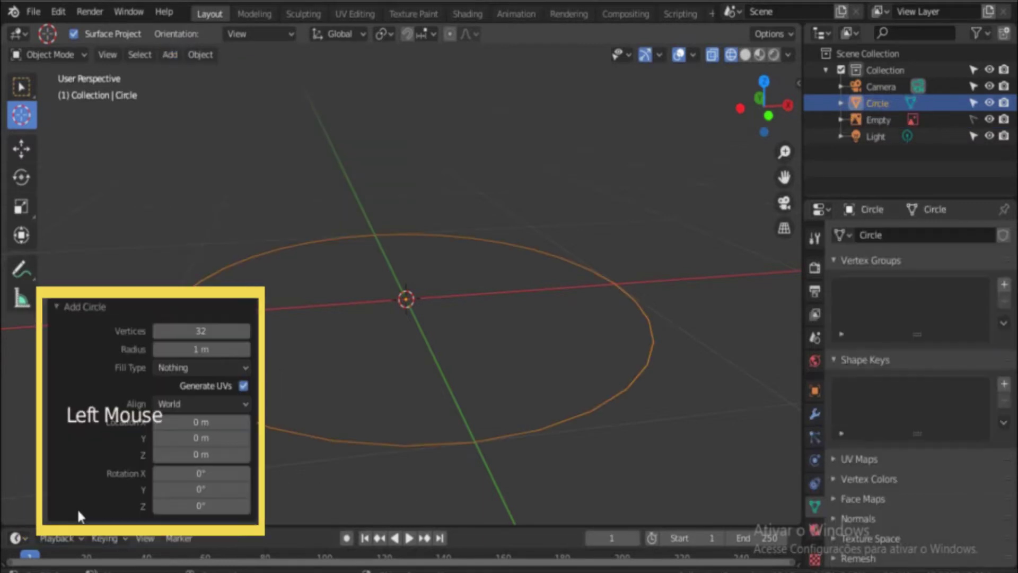
mouse_move(159, 335)
mouse_down()
mouse_move(141, 334)
mouse_move(190, 341)
mouse_up()
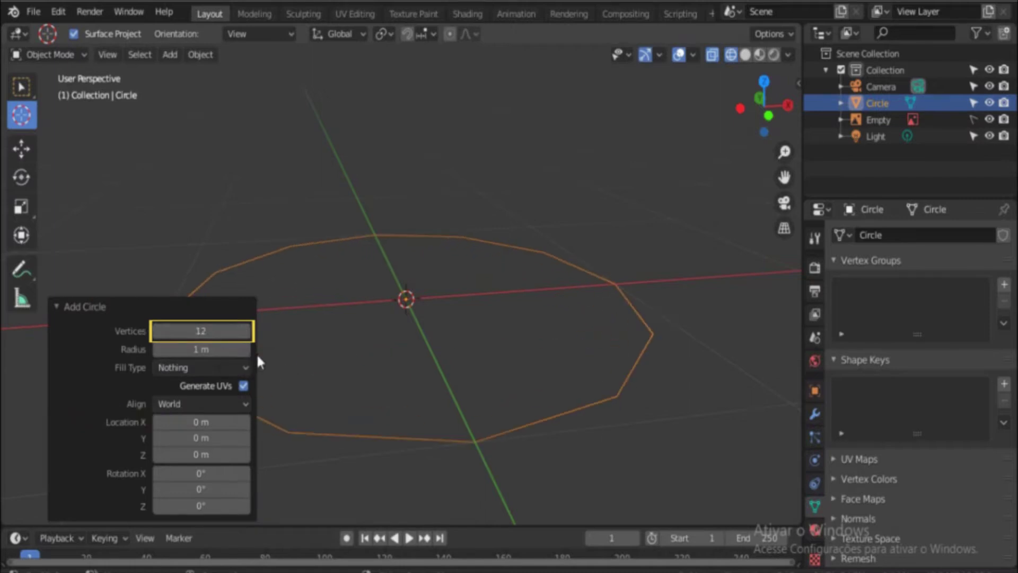
Step: Enter Edit Mode on the circle and rotate its vertices 90° about the global Y axis
click(447, 407)
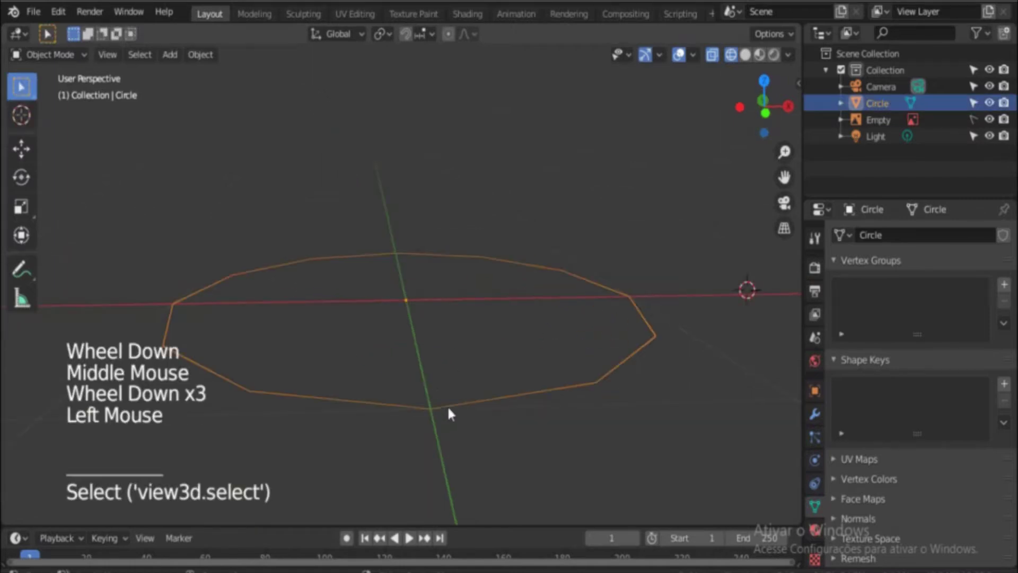
middle_drag(447, 407, 459, 382)
key(Tab)
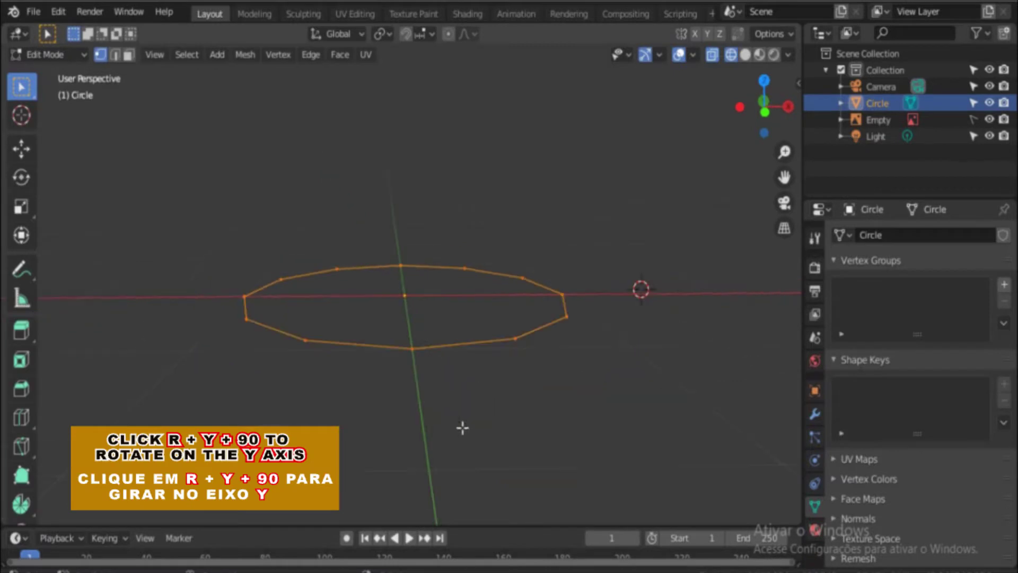
key(r)
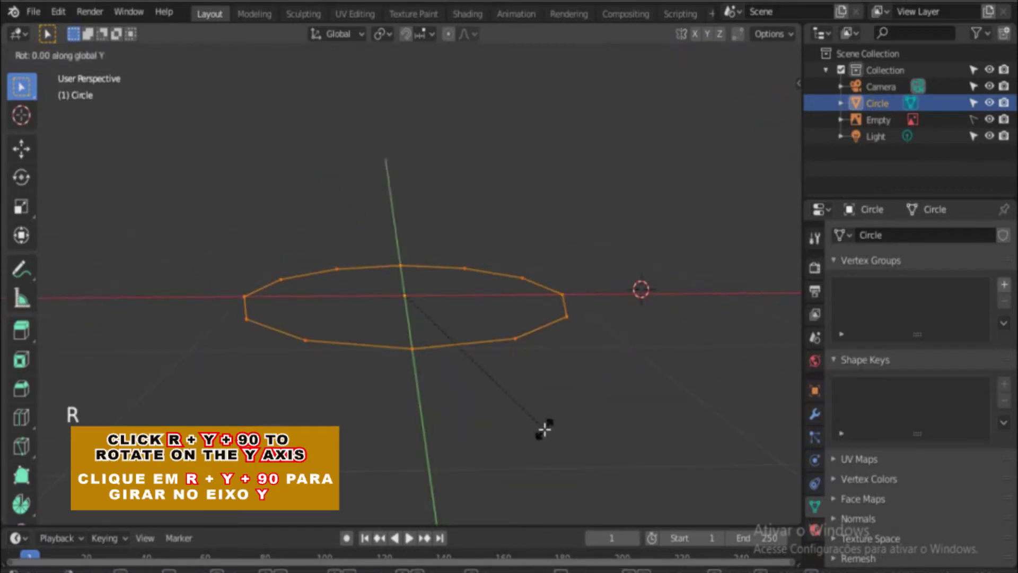
text(90)
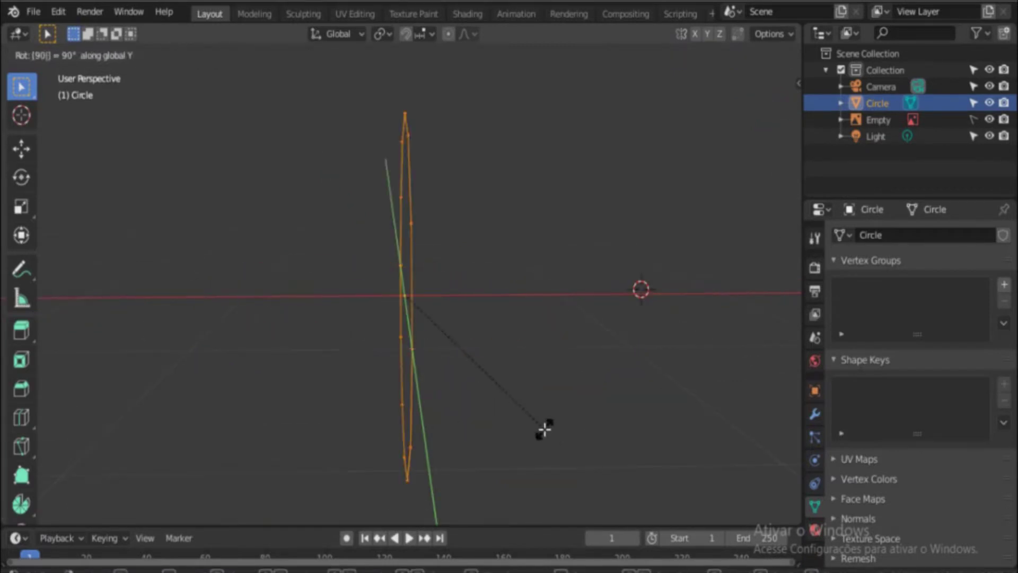
key(Return)
Step: In front orthographic view, select all of the circle's vertices and scale them down toward the rifle's size
alt+middle_drag(561, 426, 438, 363)
click(507, 428)
key(a)
key(a)
key(a)
scroll(445, 370, down, 1)
key(KP_1)
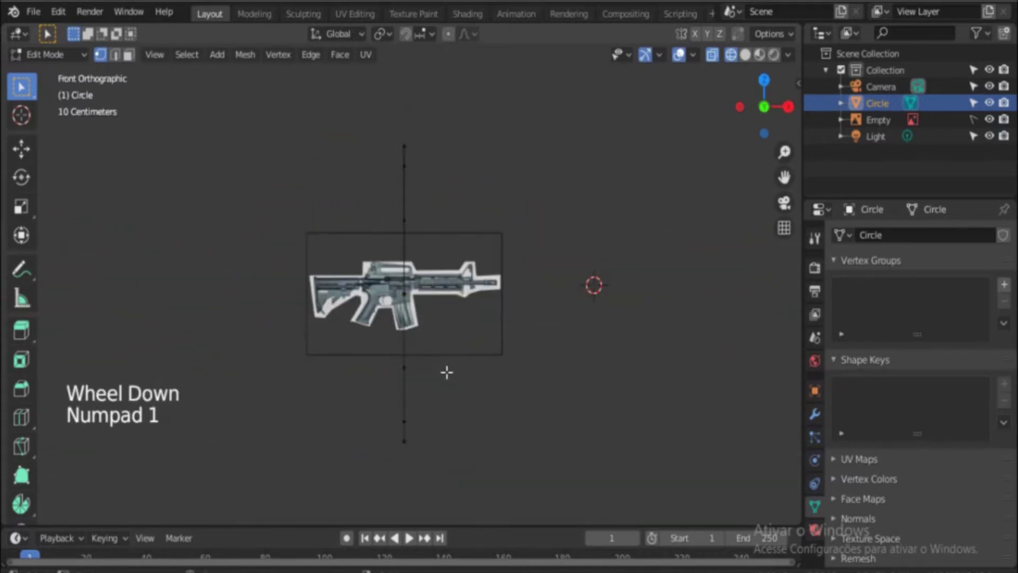
scroll(447, 372, up, 1)
key(s)
key(a)
key(a)
key(a)
key(a)
key(s)
click(423, 317)
Step: Scale the circle further to fine-tune its size against the rifle's receiver in the reference image
scroll(422, 317, up, 6)
shift+middle_drag(429, 329, 453, 290)
scroll(446, 286, up, 1)
scroll(443, 288, up, 2)
key(s)
click(518, 288)
click(518, 286)
Step: Move the circle onto the collar between the stock and the receiver and scale it down toward the collar's height
key(g)
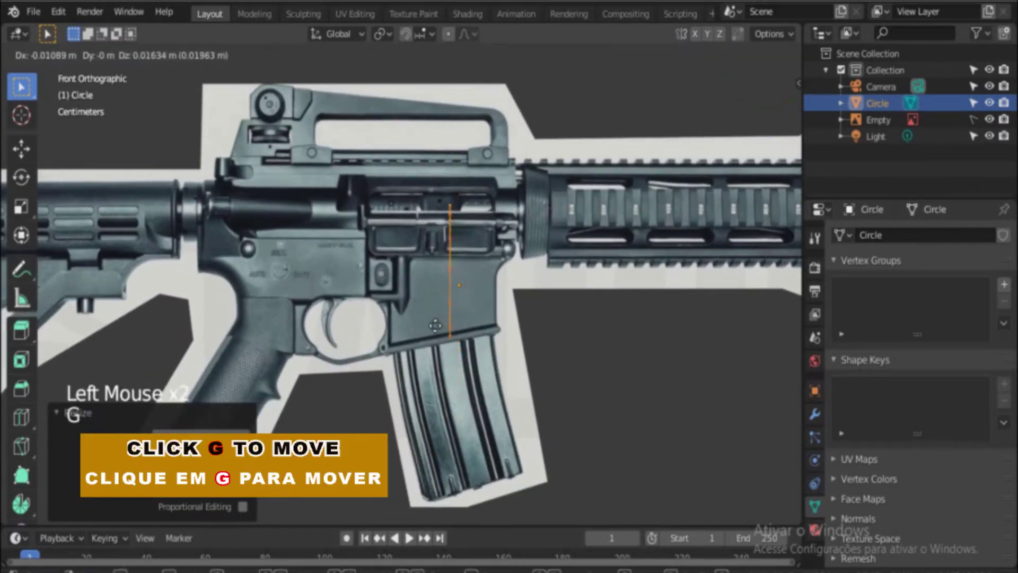
click(234, 288)
key(s)
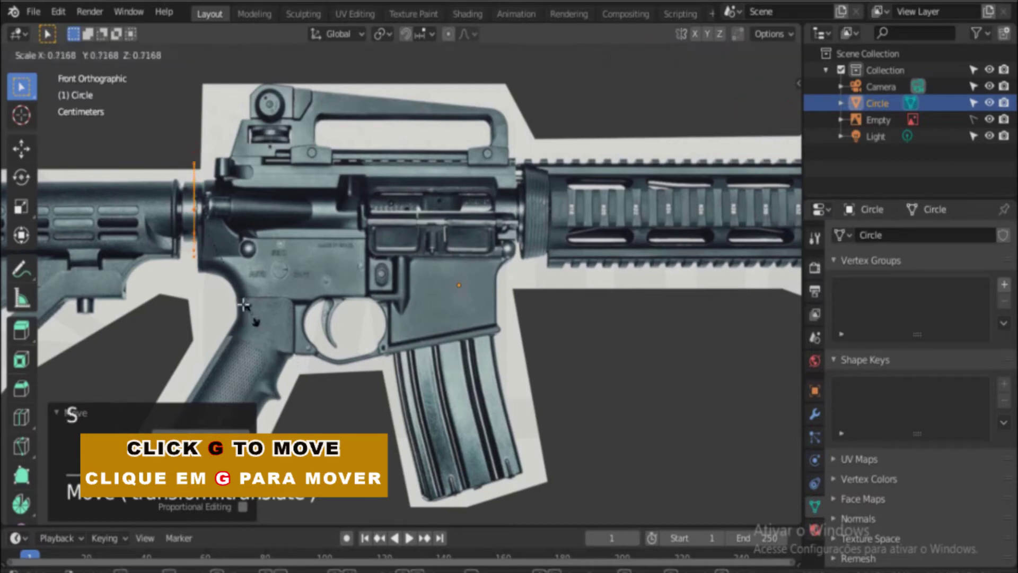
click(229, 275)
Step: Refine the circle's size and position so it matches the stock-side edge of the collar in the reference image
scroll(202, 232, up, 4)
shift+middle_drag(201, 232, 339, 265)
scroll(339, 265, up, 1)
shift+middle_drag(339, 265, 391, 279)
key(s)
click(443, 346)
key(g)
click(404, 350)
key(s)
click(427, 395)
scroll(371, 323, down, 4)
scroll(369, 319, up, 3)
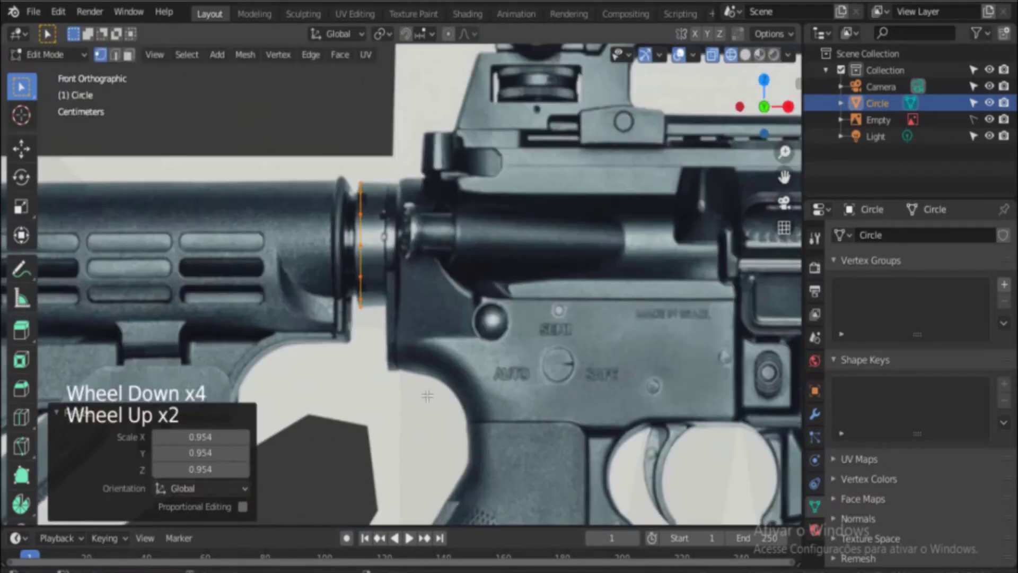
Step: Extrude the circle along the global X axis toward the receiver to form the collar's first band
key(e)
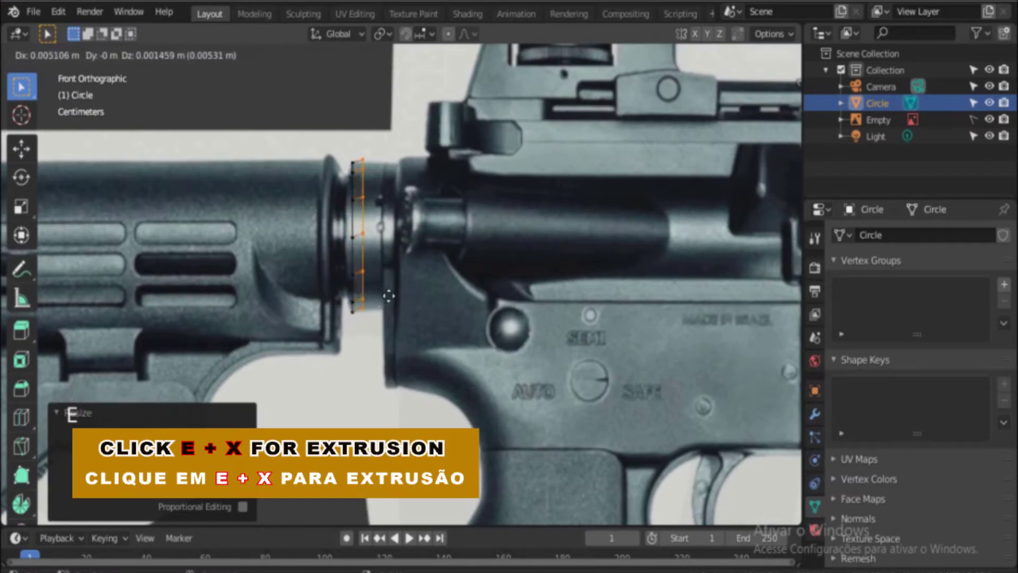
key(x)
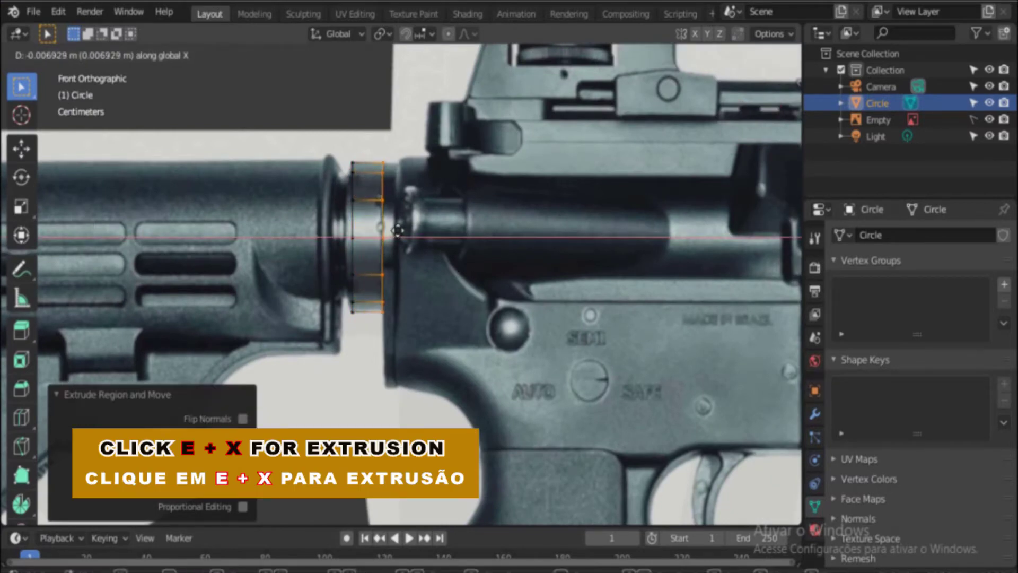
click(404, 230)
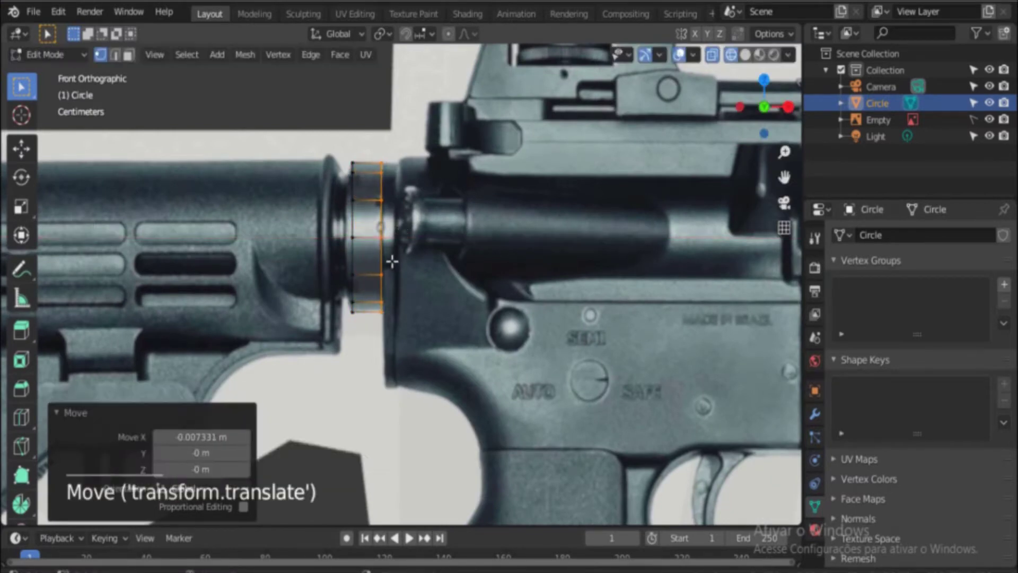
Step: Extrude the collar's receiver-side loop again along the global X axis to add a narrow second band
scroll(391, 257, up, 2)
shift+middle_drag(378, 179, 405, 239)
key(e)
key(x)
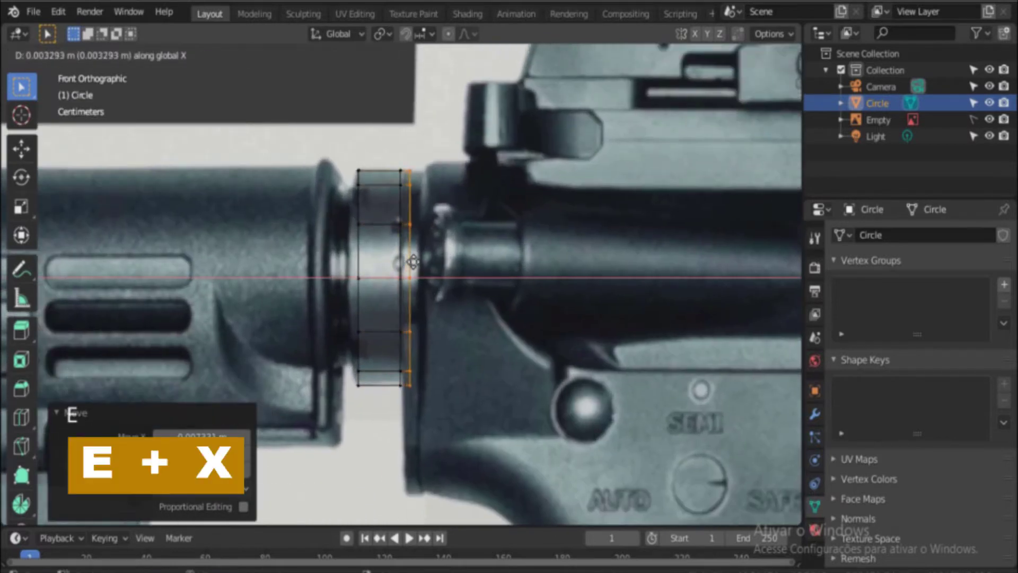
click(428, 259)
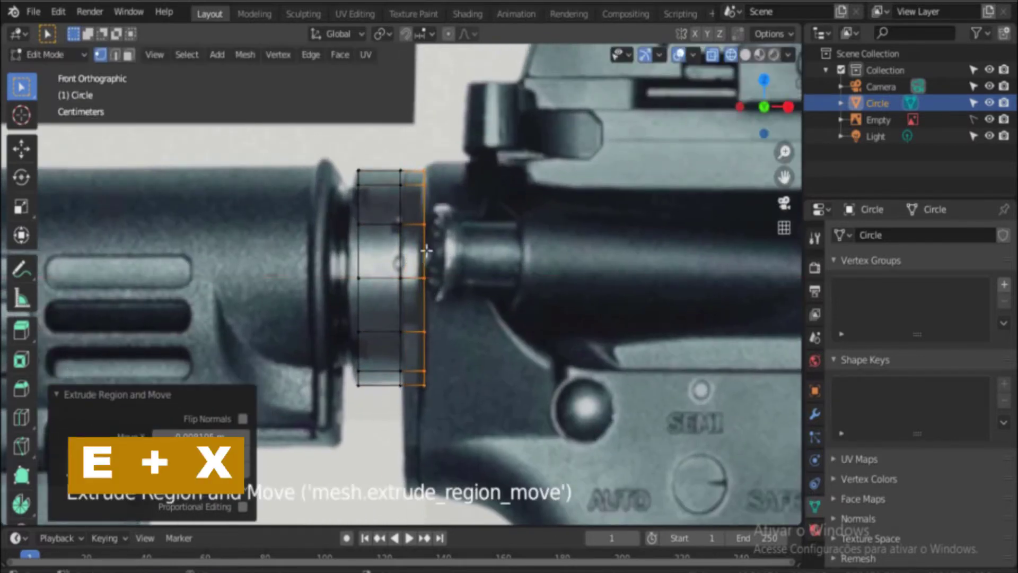
Step: Select all vertices of the collar's stock-side edge loop
scroll(403, 251, down, 1)
double_click(366, 255)
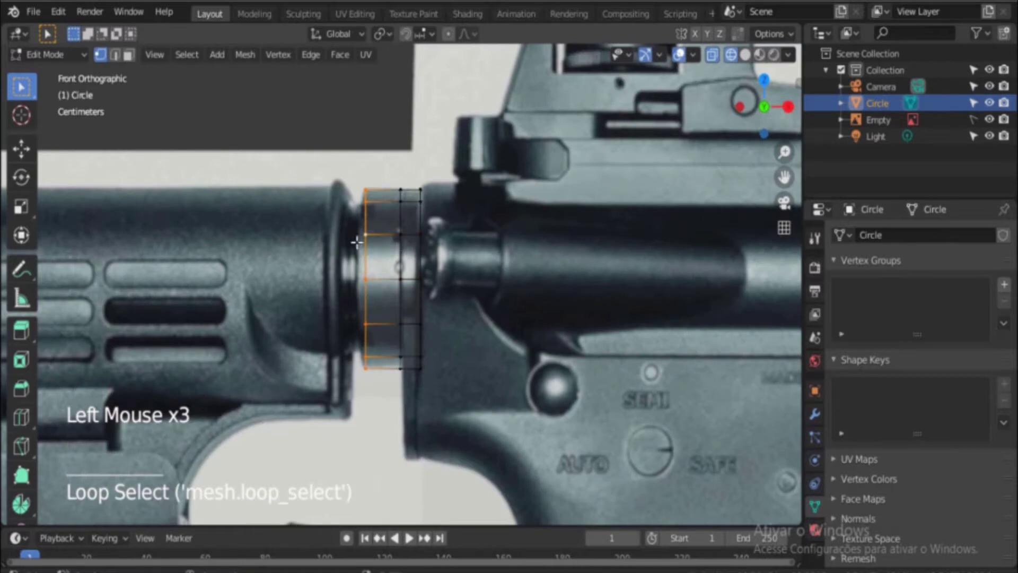
key(b)
drag(342, 171, 383, 391)
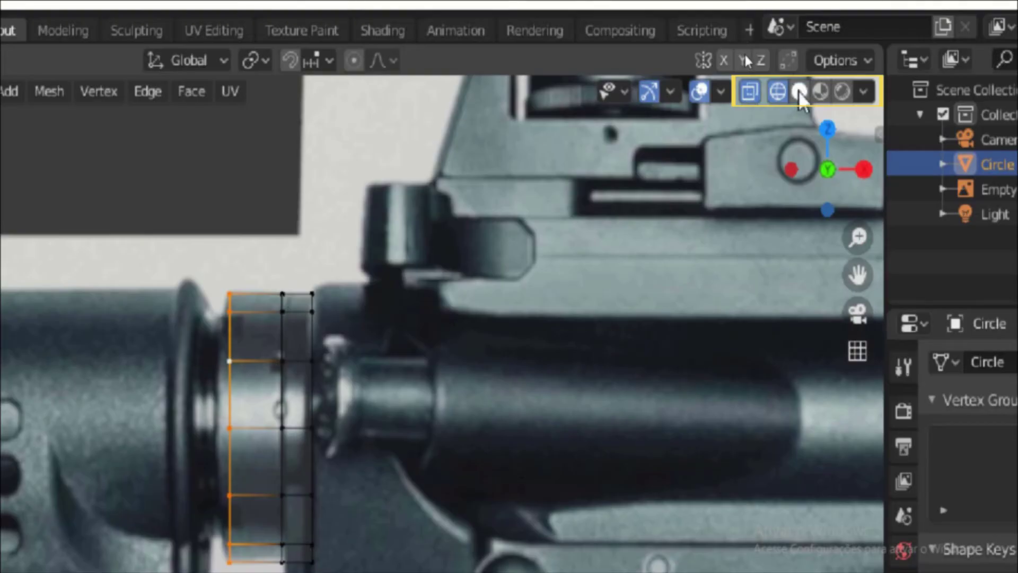
Step: Compare rendered, material preview, solid and wireframe shading on the example sphere, and toggle X-ray in wireframe
click(744, 54)
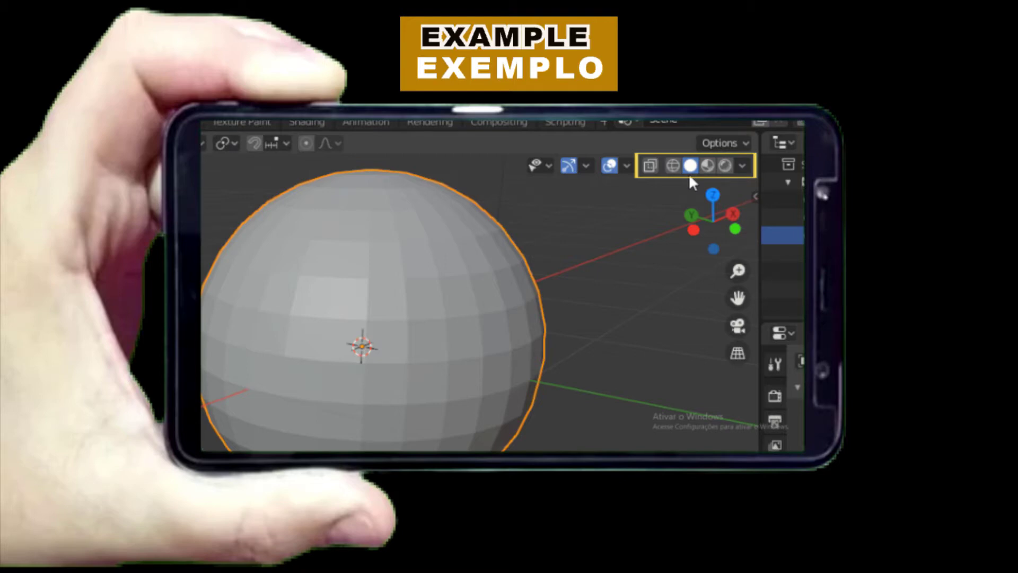
click(725, 164)
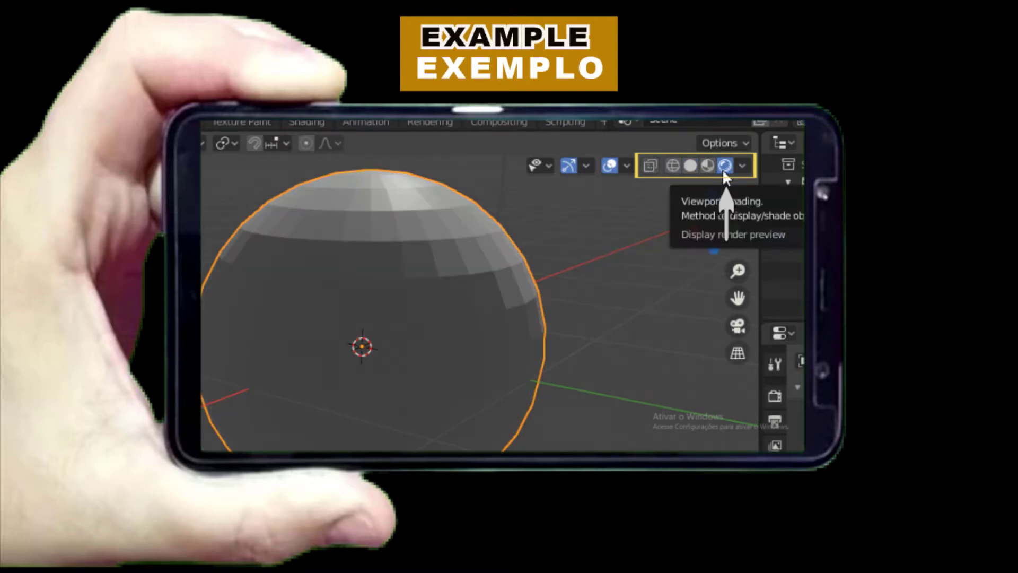
click(707, 165)
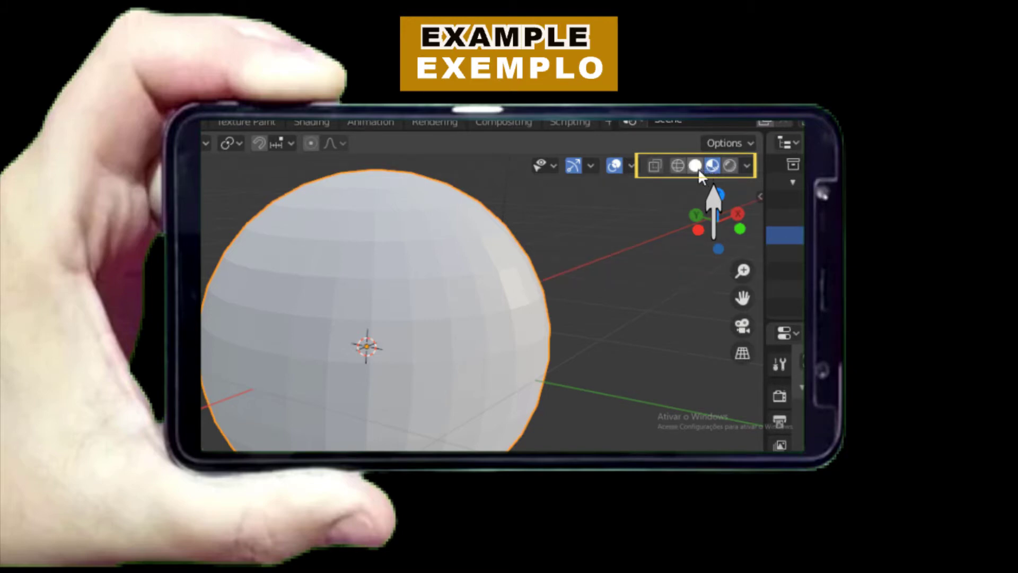
click(695, 168)
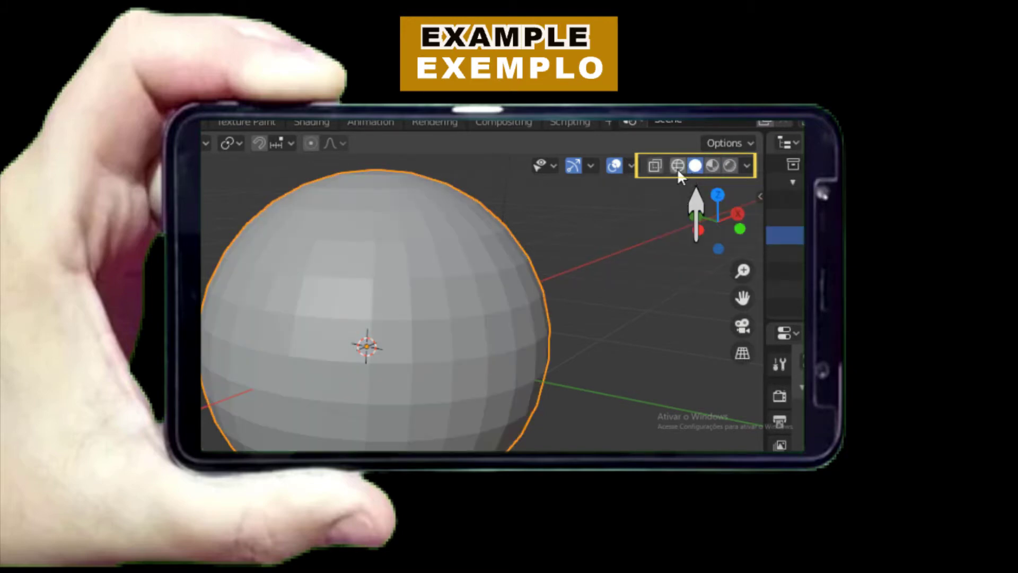
click(677, 169)
click(655, 170)
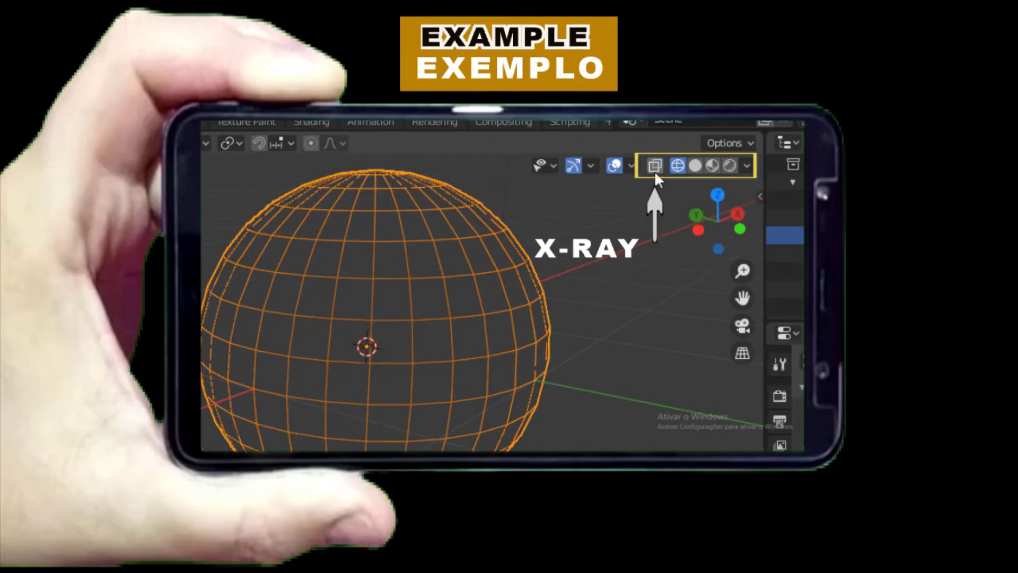
click(655, 170)
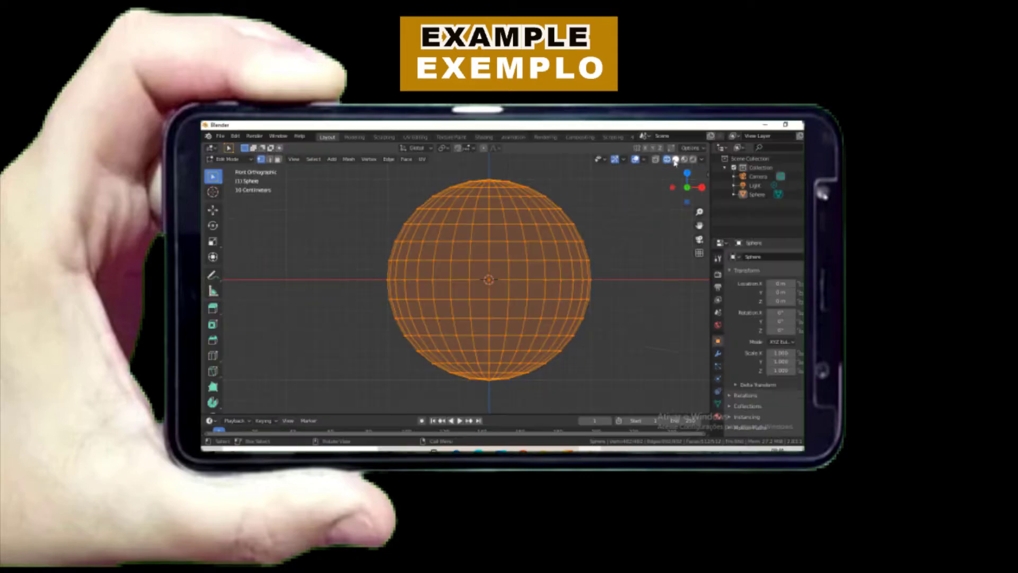
Step: In solid shading without X-ray, box-select the sphere's lowest vertices, inspect the selection from another angle, and clear it
click(676, 160)
click(499, 365)
key(b)
drag(409, 358, 610, 390)
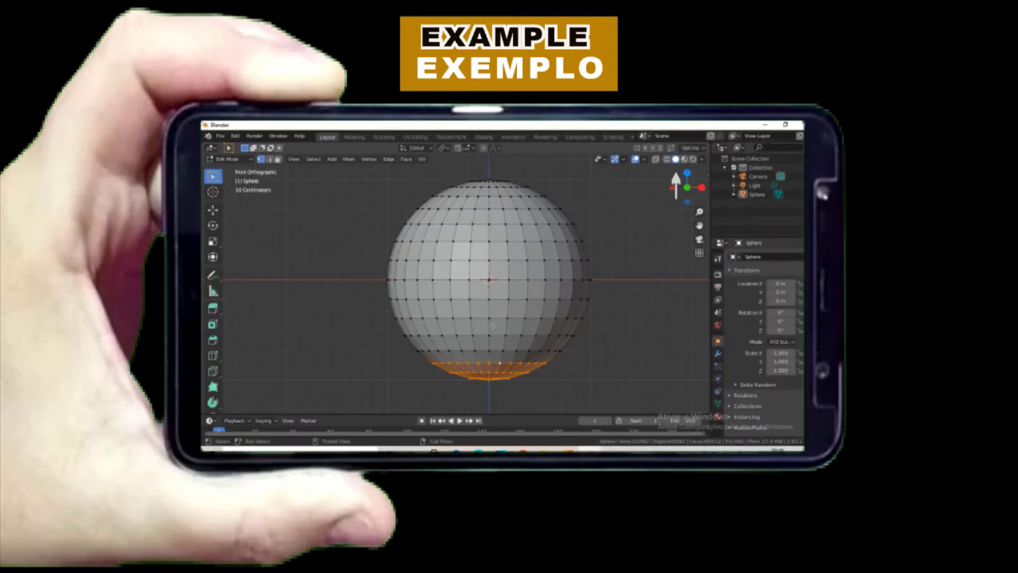
middle_drag(475, 296, 659, 260)
key(KP_1)
click(659, 233)
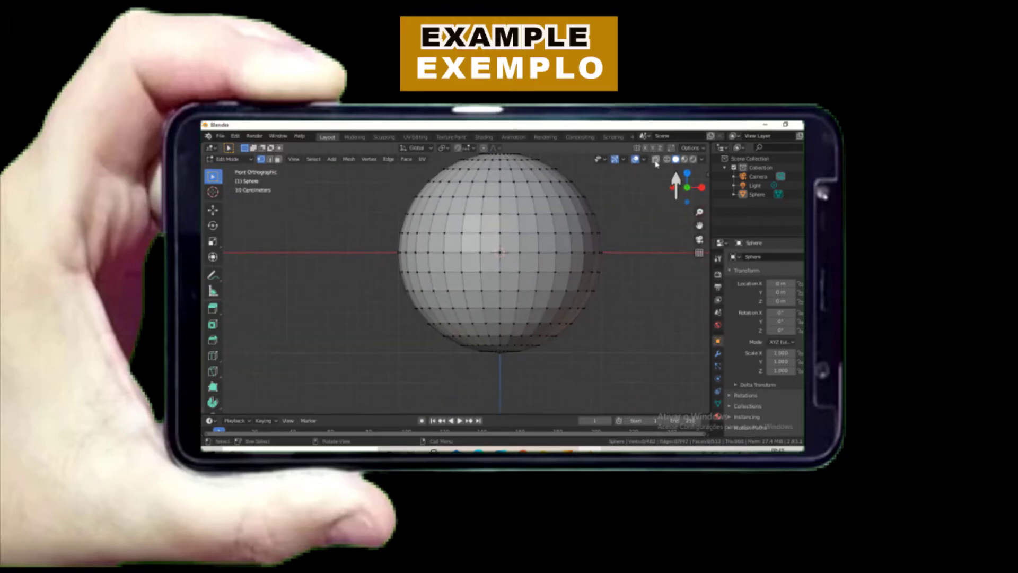
Step: Enable X-ray in solid shading, box-select the sphere's lower vertices through the mesh, and turn X-ray off again
click(656, 161)
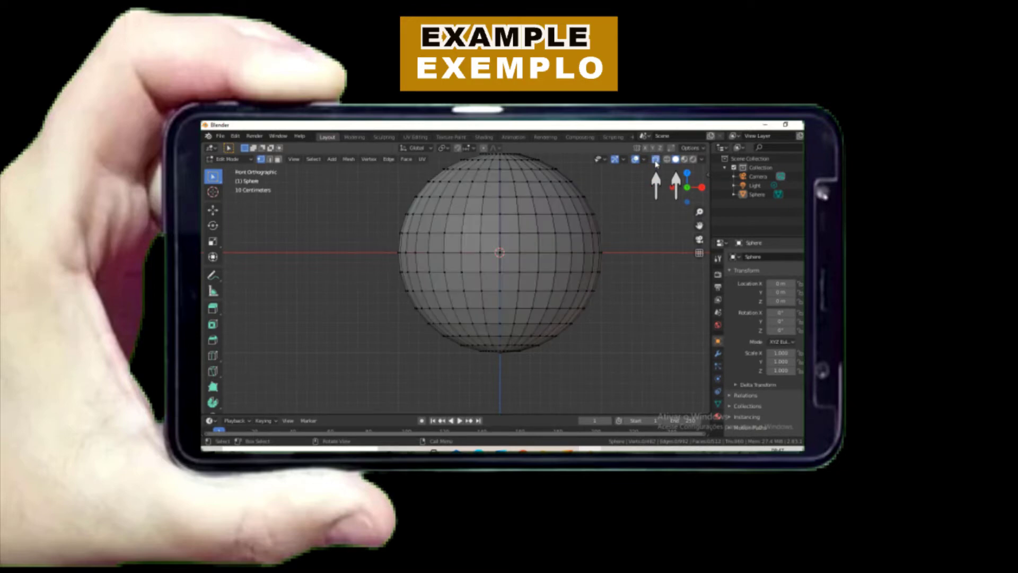
drag(397, 313, 615, 370)
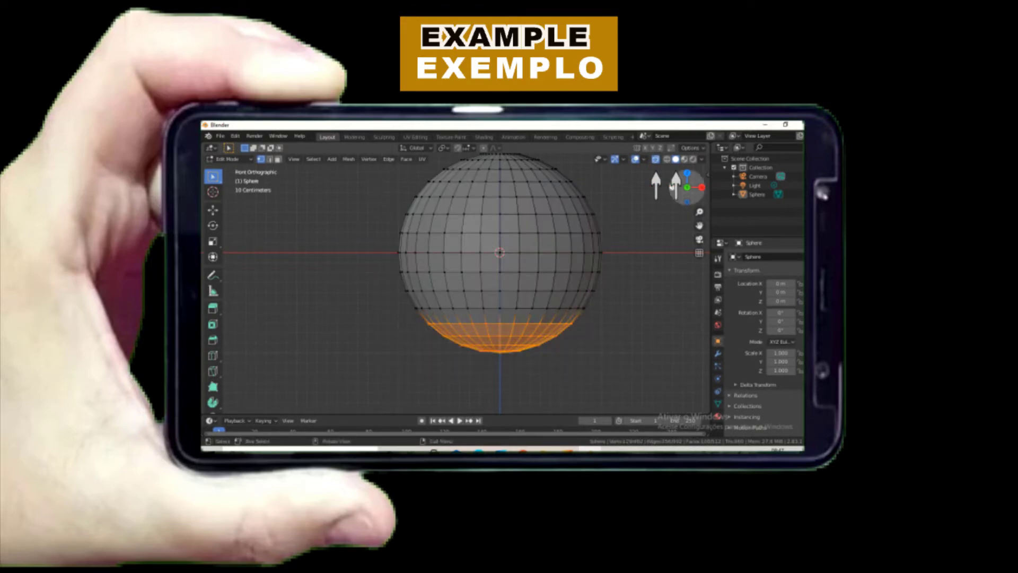
middle_drag(554, 279, 641, 186)
click(656, 161)
key(KP_1)
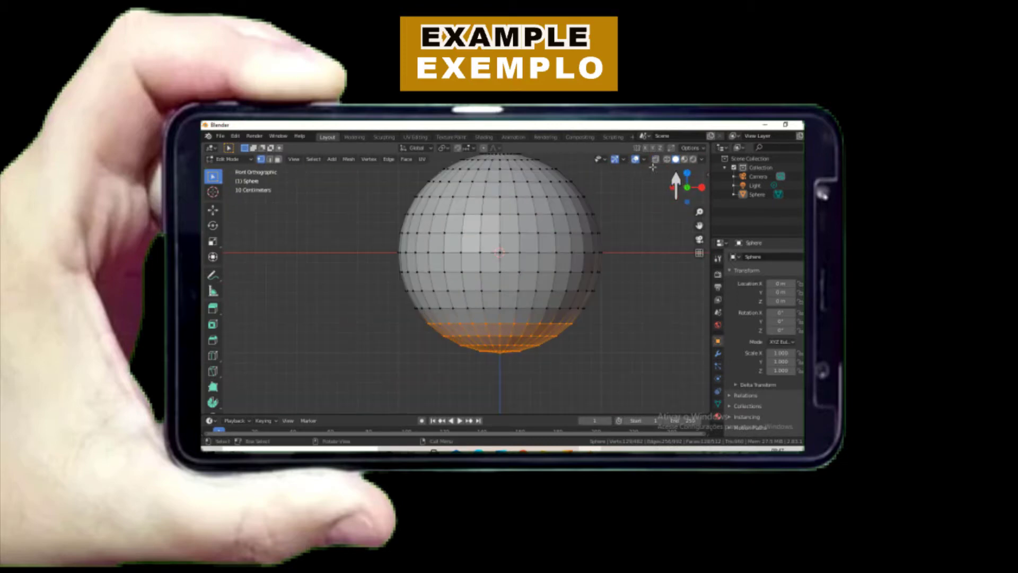
Step: In wireframe shading without X-ray, box-select the sphere's lower vertices, inspect the selection, and deselect everything
click(668, 160)
key(b)
drag(417, 316, 598, 362)
middle_drag(570, 359, 582, 298)
key(KP_1)
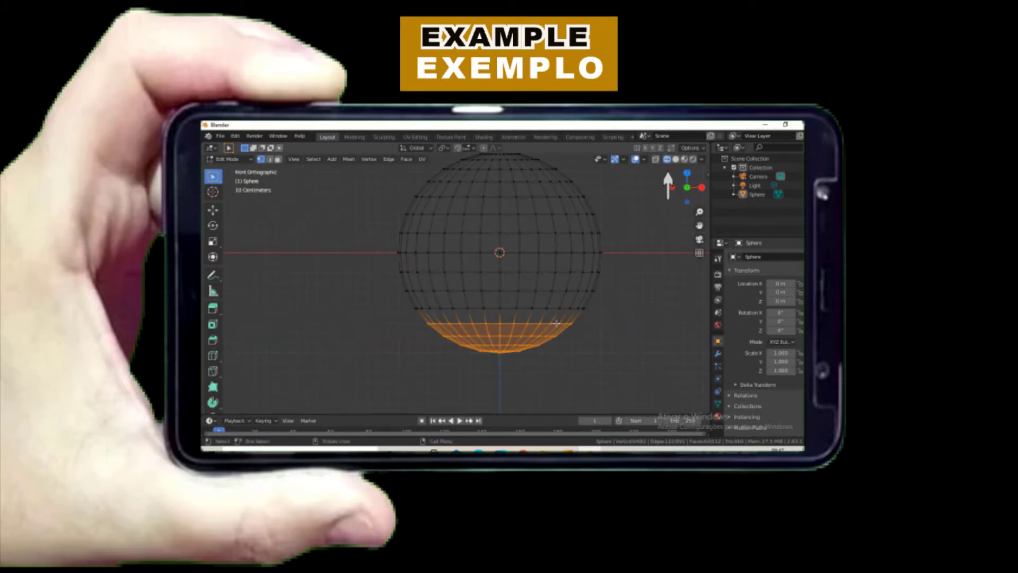
key(alt+a)
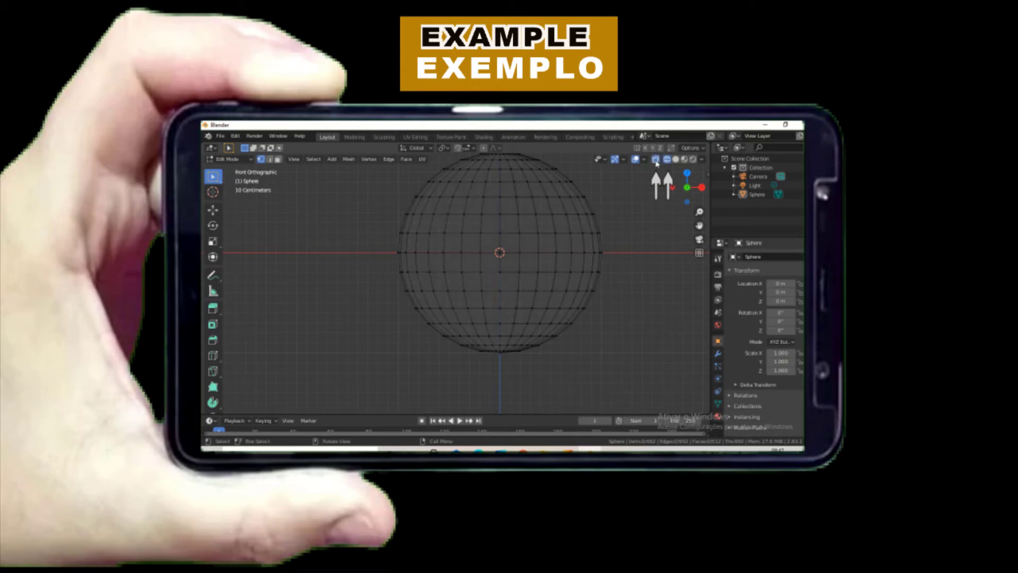
Step: With X-ray enabled in wireframe shading, box-select the sphere's lower vertices and inspect the selection from an angle
drag(417, 318, 602, 369)
mouse_move(553, 353)
middle_down()
mouse_move(661, 339)
mouse_move(599, 361)
mouse_move(542, 354)
middle_up()
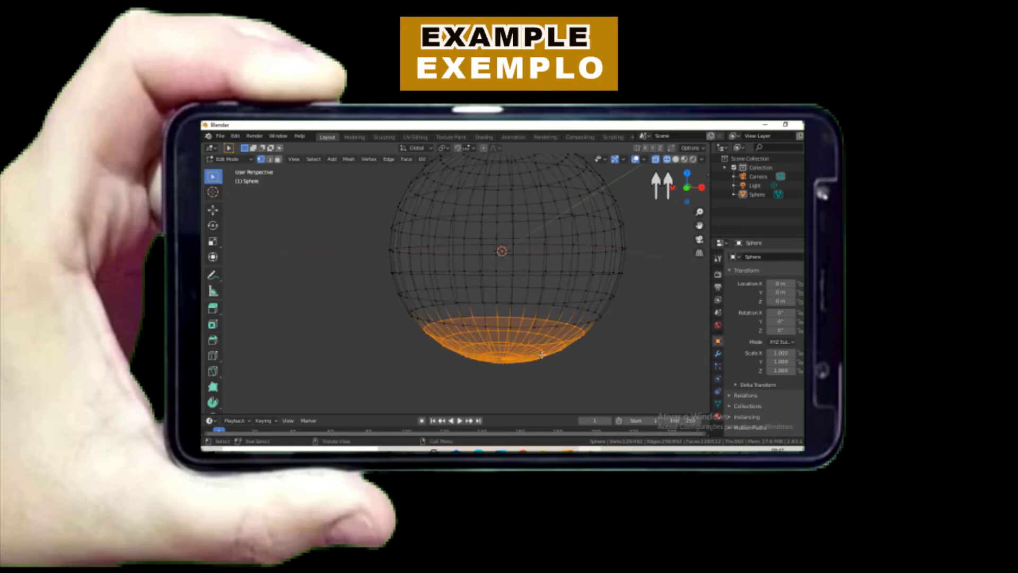
key(KP_1)
key(shift+z)
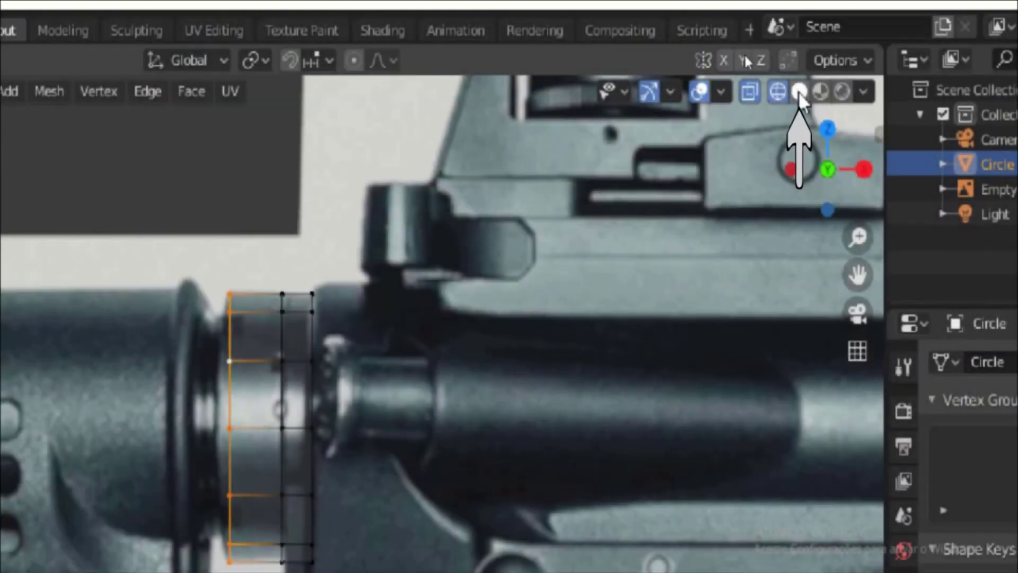
Step: Preview the rifle's collar in solid shading with X-ray on and return to wireframe shading
click(799, 91)
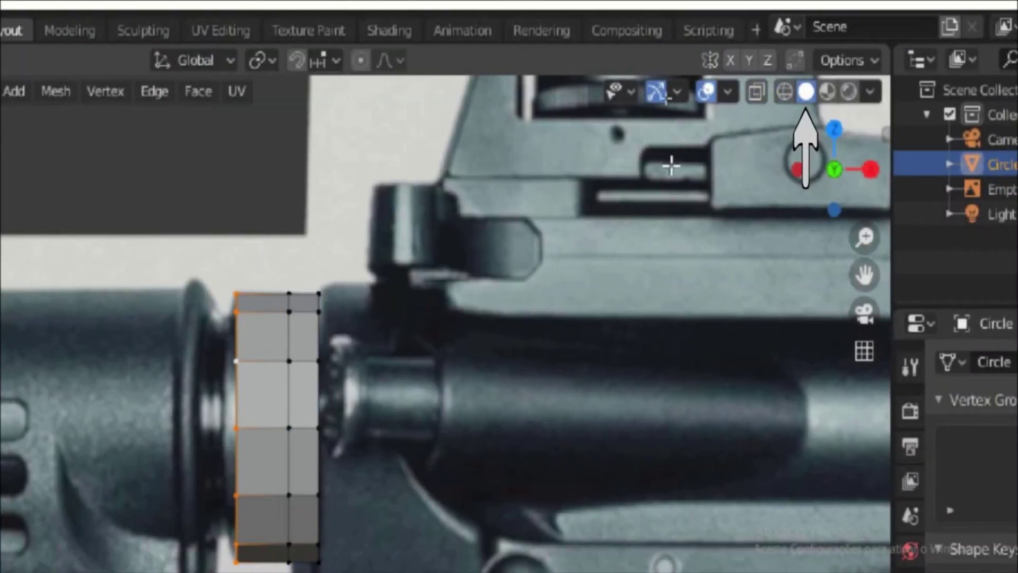
click(756, 91)
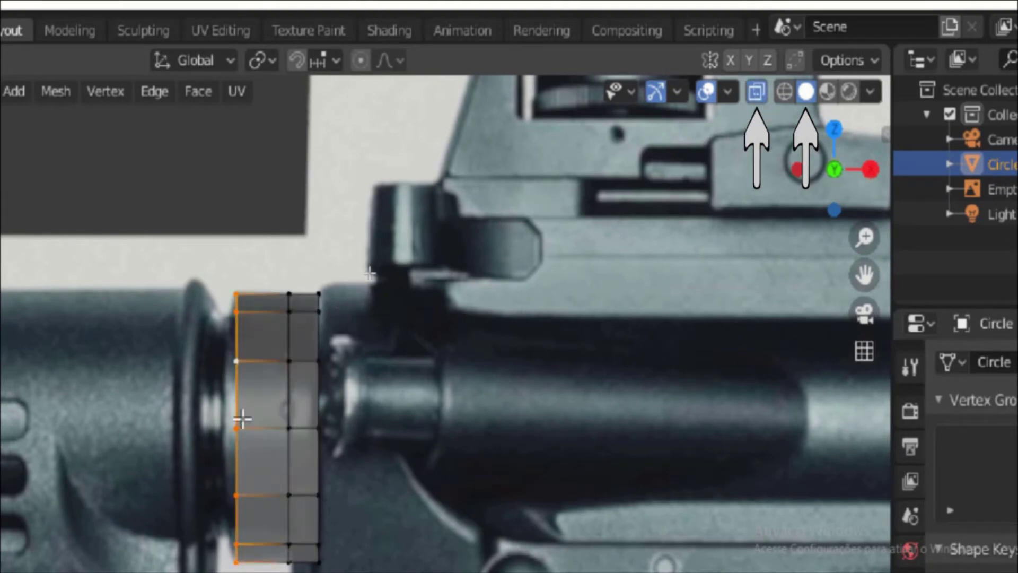
click(786, 91)
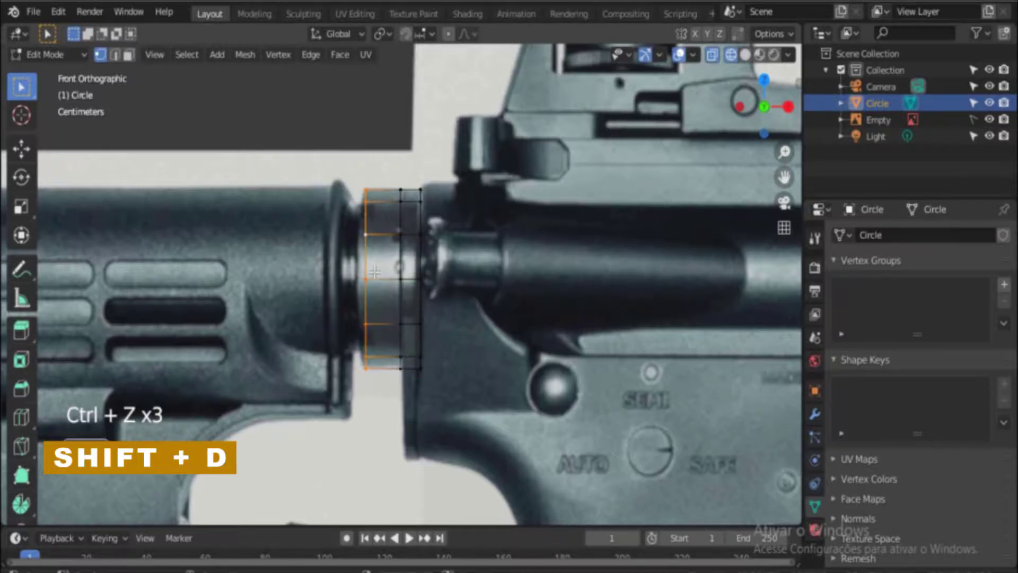
Step: Duplicate the collar's stock-side loop -0.006686 m along X, scale the copy down, and shift it 0.004103 m along X
key(shift+d)
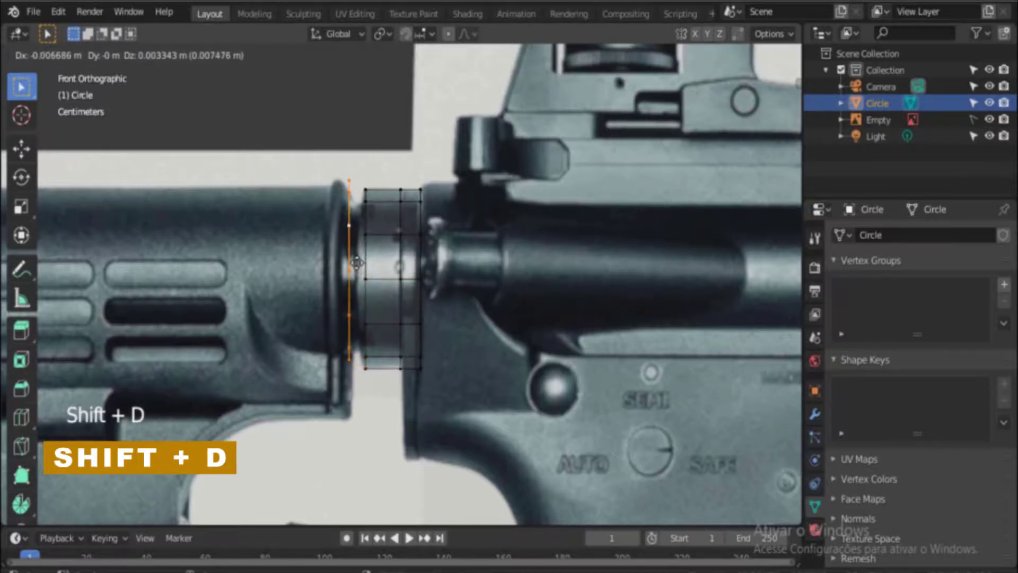
key(x)
click(356, 263)
key(s)
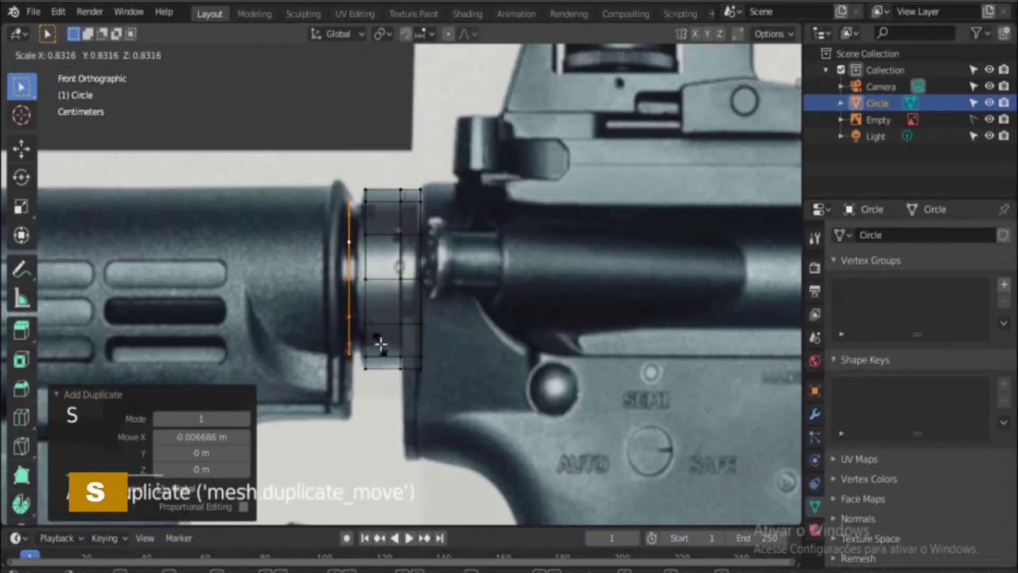
click(374, 332)
key(g)
key(x)
click(381, 329)
Step: Extrude the smaller loop -0.081148 m along X and move its end about -0.237 m further to the rear of the stock
key(e)
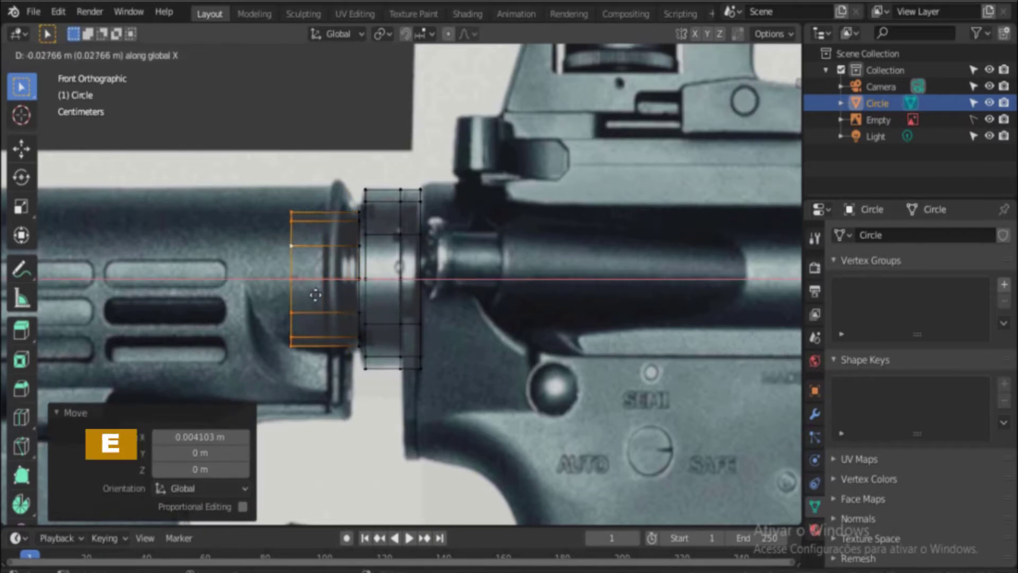
click(233, 291)
scroll(233, 290, down, 3)
shift+middle_drag(234, 290, 403, 290)
scroll(403, 290, down, 3)
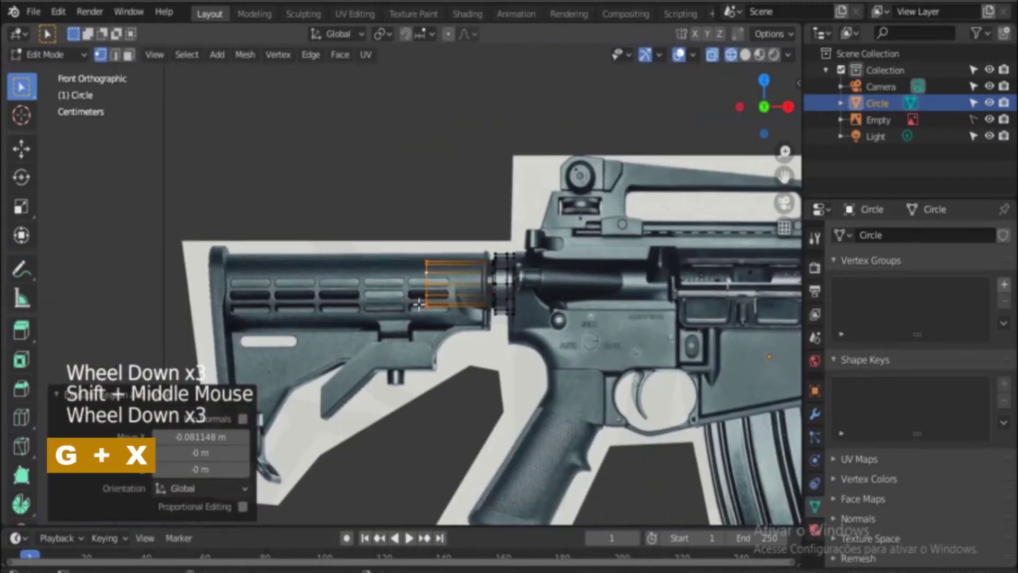
key(g)
key(x)
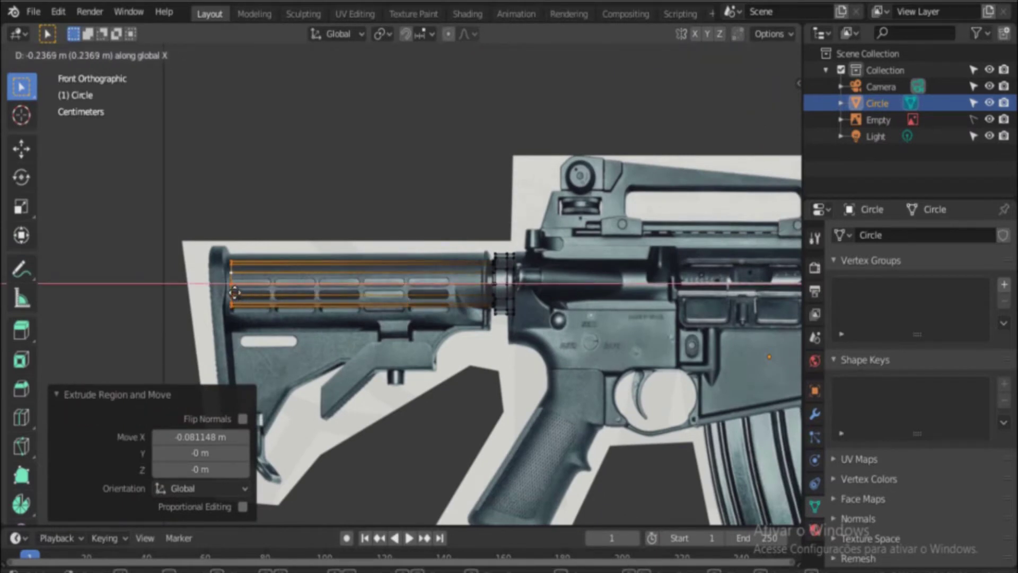
click(232, 292)
Step: Display the model in solid shading with X-ray turned off
shift+middle_drag(467, 276, 440, 278)
shift+middle_drag(470, 273, 442, 276)
mouse_move(445, 272)
middle_down()
mouse_move(478, 334)
mouse_move(645, 239)
mouse_move(621, 270)
middle_up()
scroll(478, 333, down, 2)
click(745, 55)
click(712, 55)
Step: Select the facing open edge loops of the stock tube and the collar
mouse_move(546, 233)
middle_down()
mouse_move(427, 291)
mouse_move(423, 332)
mouse_move(467, 318)
middle_up()
scroll(428, 292, up, 4)
scroll(467, 318, up, 4)
click(570, 244)
shift+click(543, 196)
alt+click(598, 219)
alt+click(565, 228)
alt+shift+click(594, 218)
Step: Bridge the selected edge loops between the stock tube and the collar
middle_drag(588, 220, 470, 91)
scroll(487, 244, down, 1)
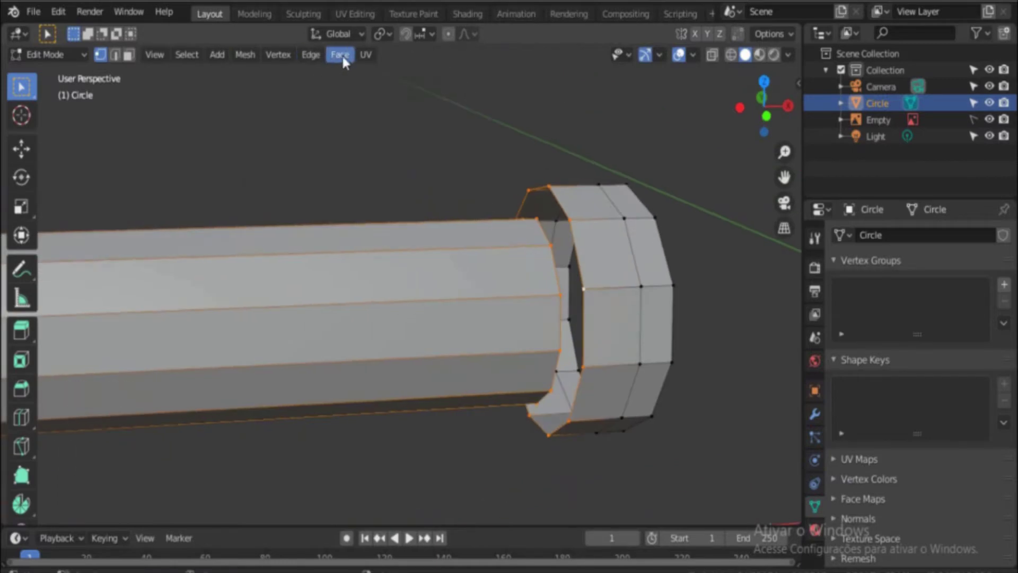
click(309, 56)
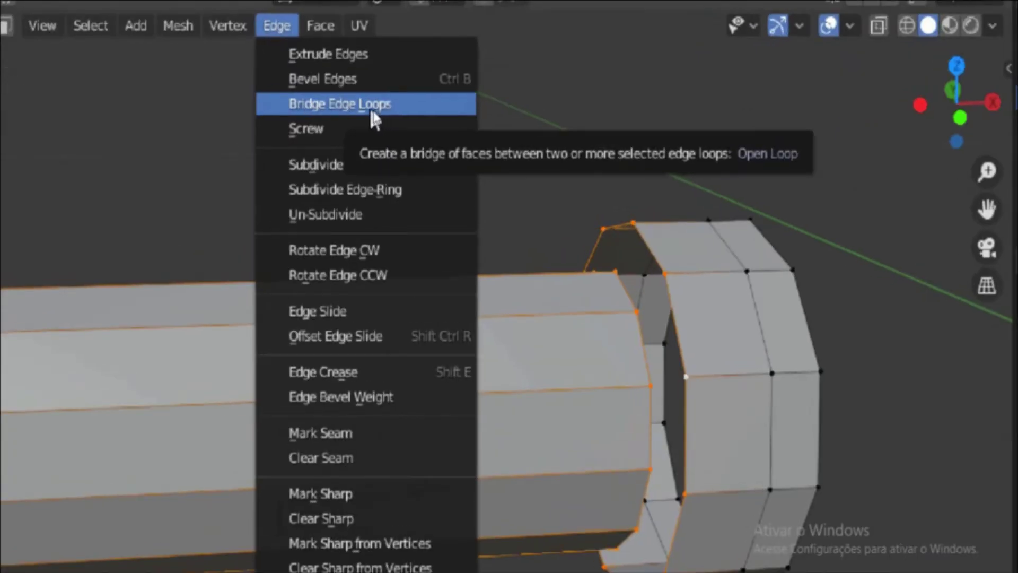
click(368, 103)
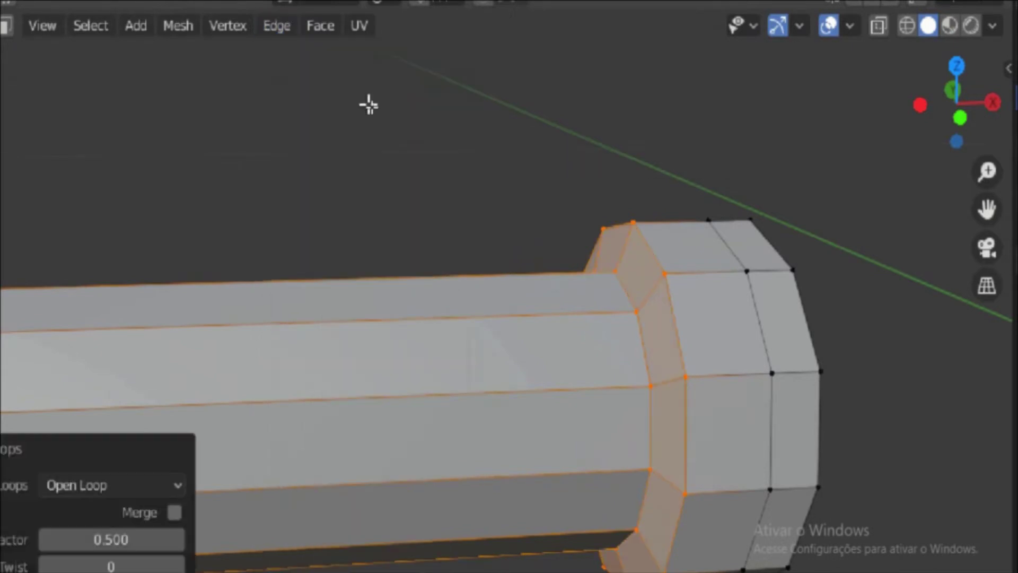
shift+middle_drag(572, 328, 496, 336)
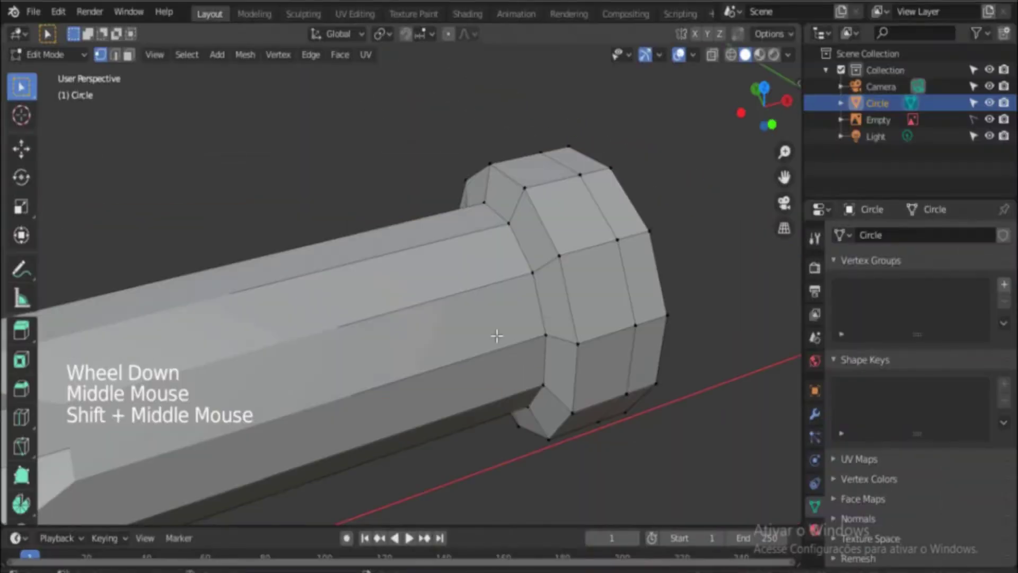
scroll(497, 336, up, 1)
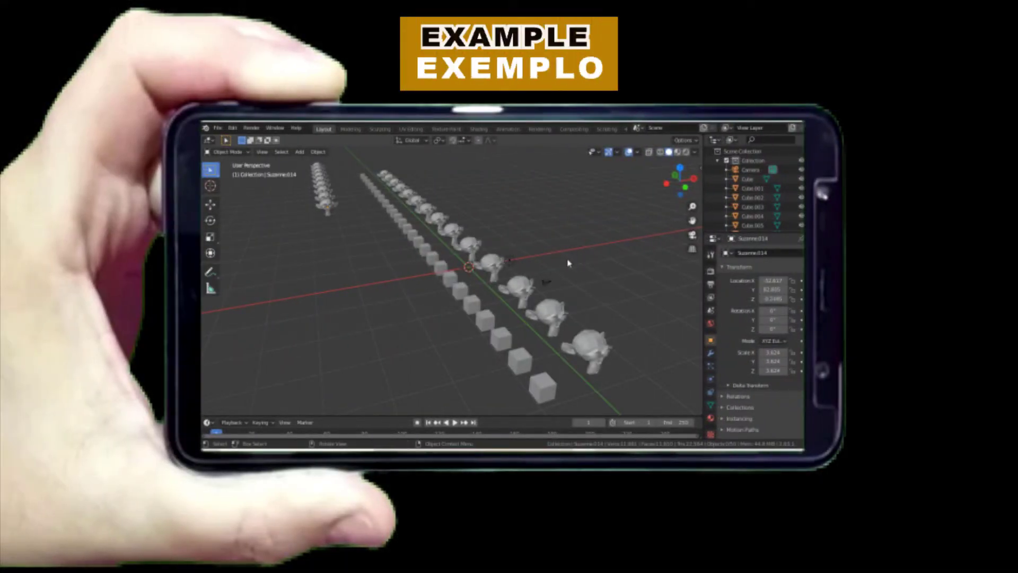
Step: In the example scene of monkeys and cubes, vary the view's Clip Start distance and leave it at about 23.5 m
key(n)
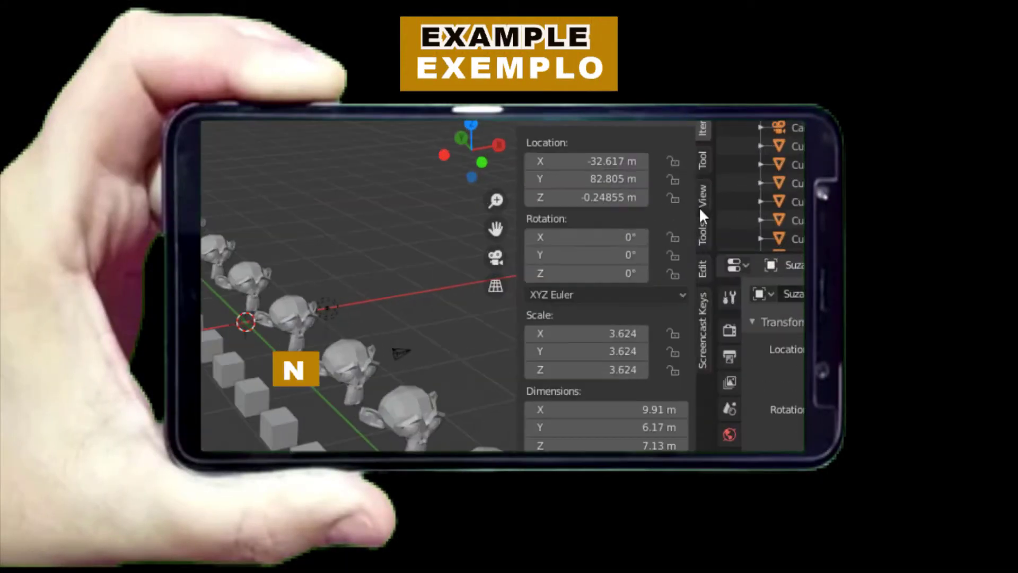
click(698, 204)
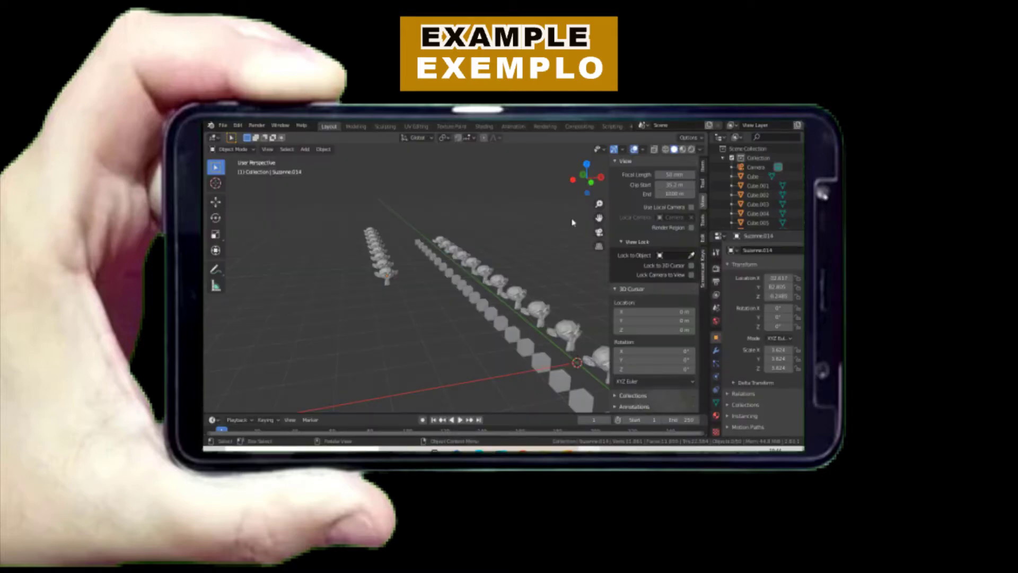
shift+middle_drag(558, 242, 479, 193)
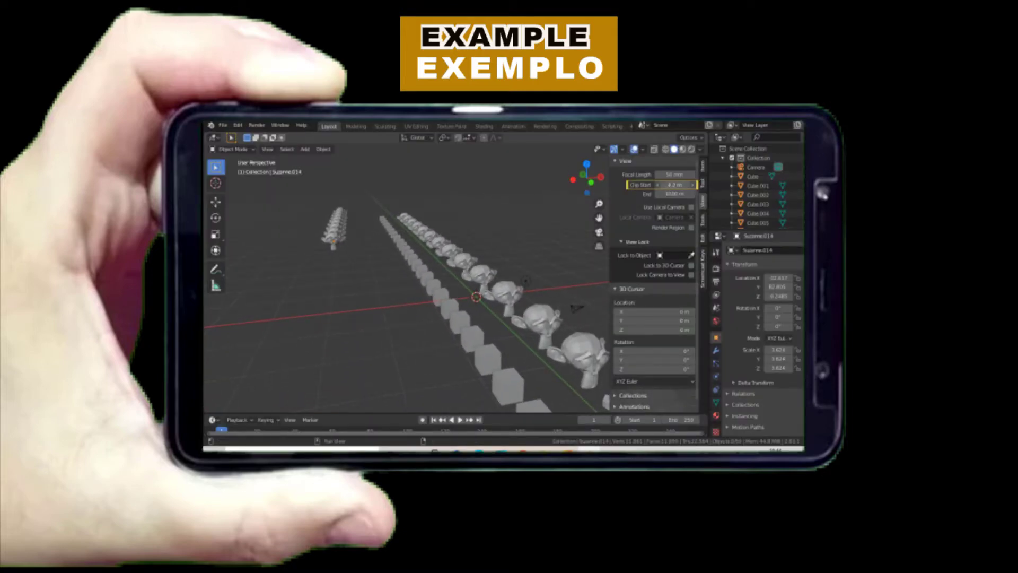
drag(674, 185, 696, 185)
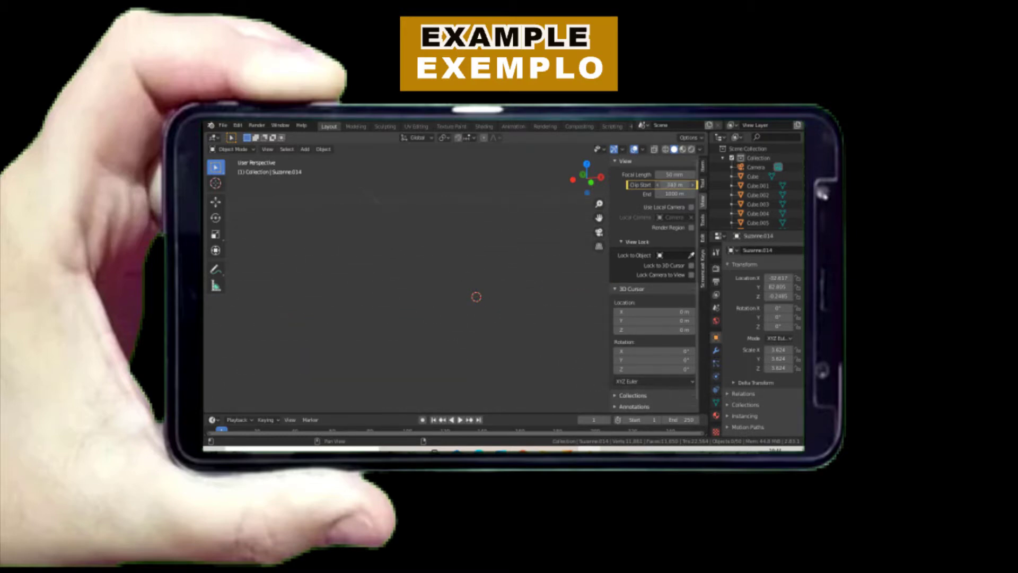
drag(696, 185, 678, 185)
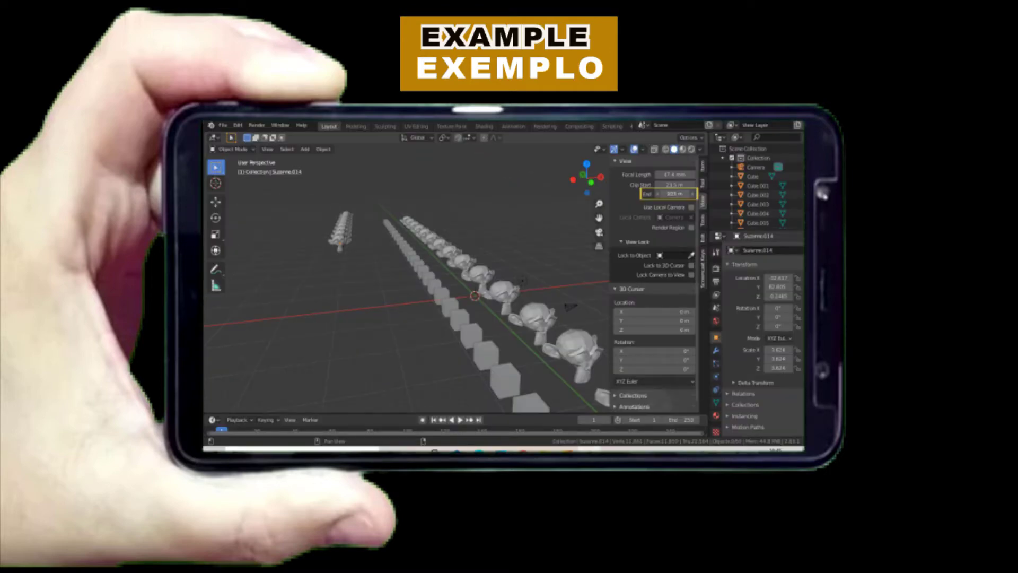
Step: Try shorter view clip End distances in the example scene and restore the value to 1000 m
mouse_move(673, 195)
mouse_down()
mouse_move(659, 196)
mouse_move(688, 195)
mouse_up()
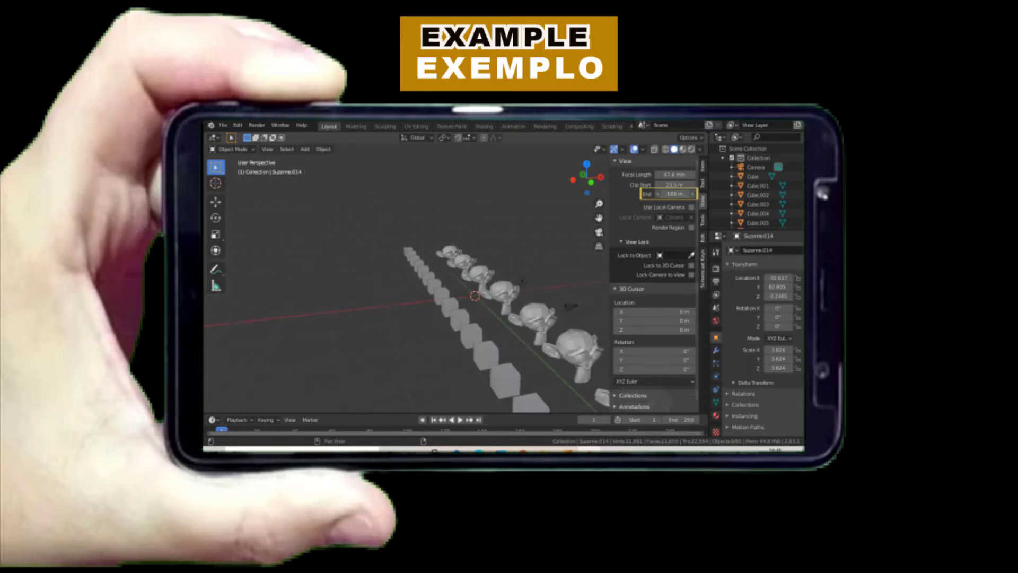
drag(664, 195, 675, 195)
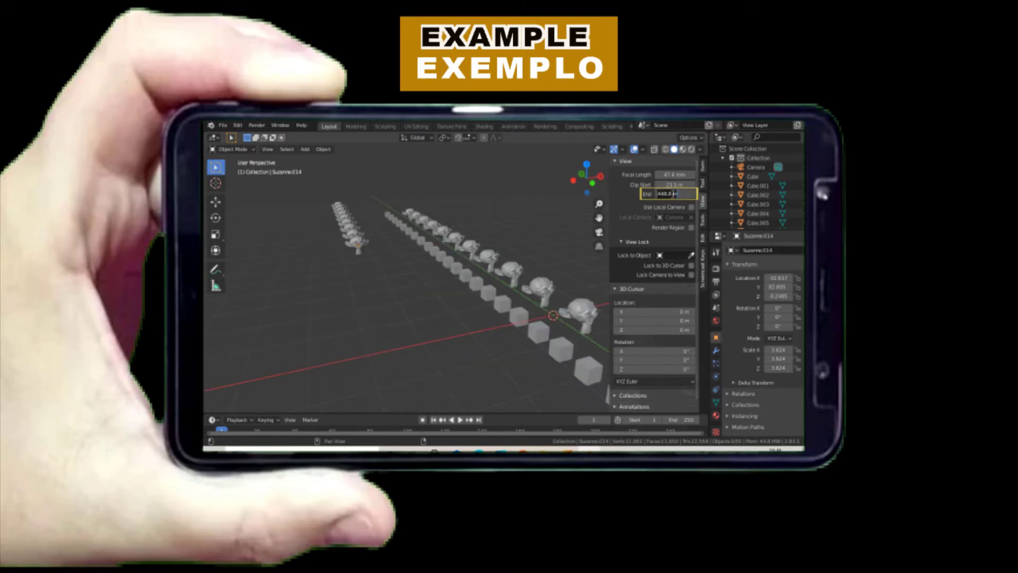
text(000)
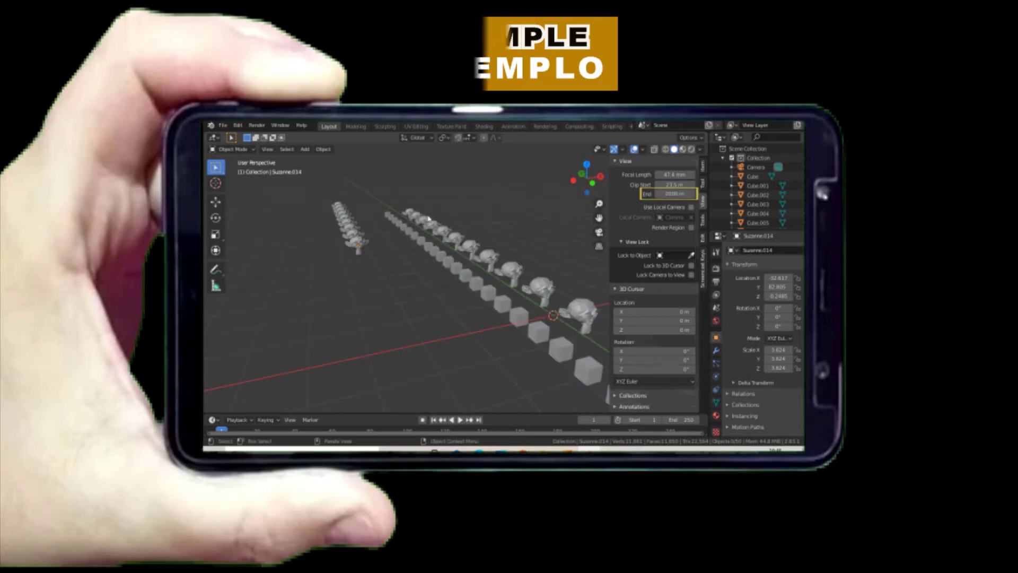
middle_drag(414, 215, 434, 207)
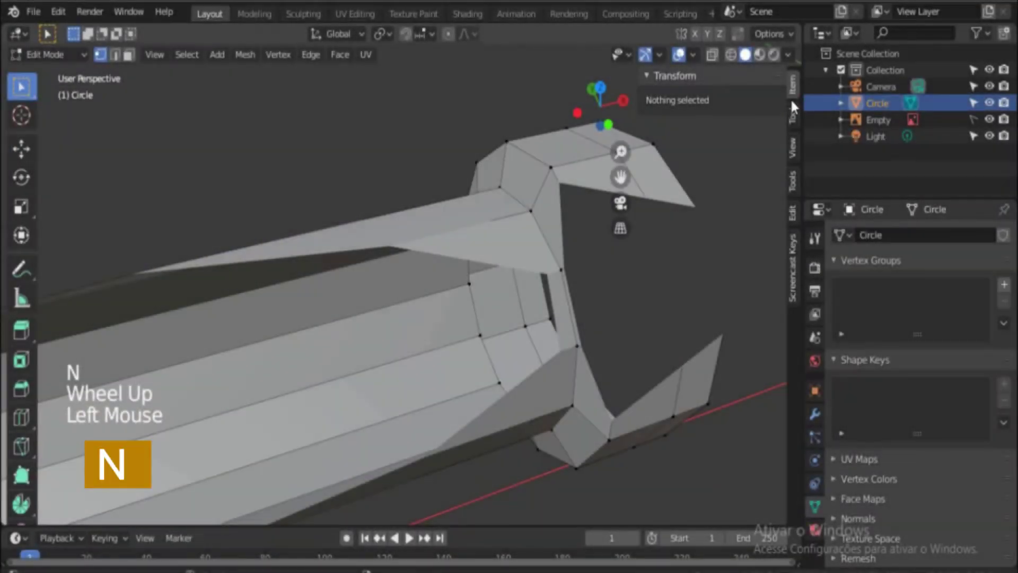
Step: Set the rifle scene's viewport Clip Start to 0.001 m
click(791, 115)
click(794, 143)
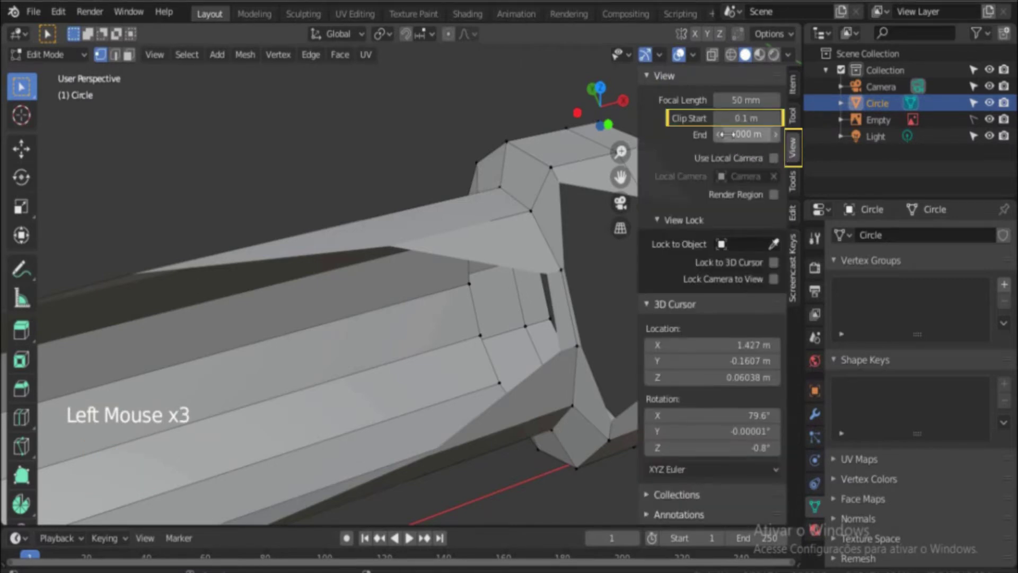
mouse_move(747, 123)
mouse_down()
mouse_move(755, 120)
mouse_move(737, 123)
mouse_up()
click(718, 119)
click(718, 118)
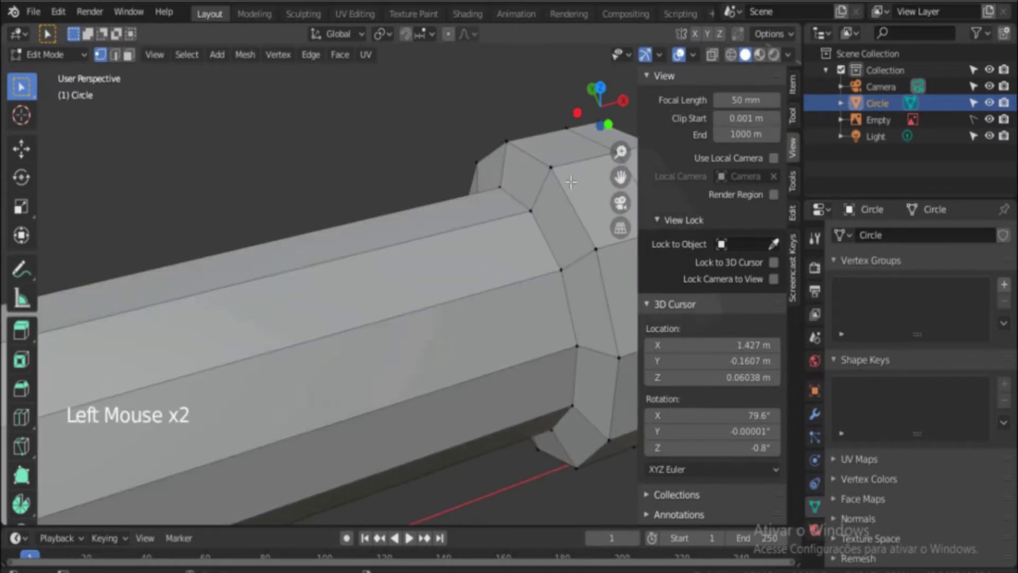
key(n)
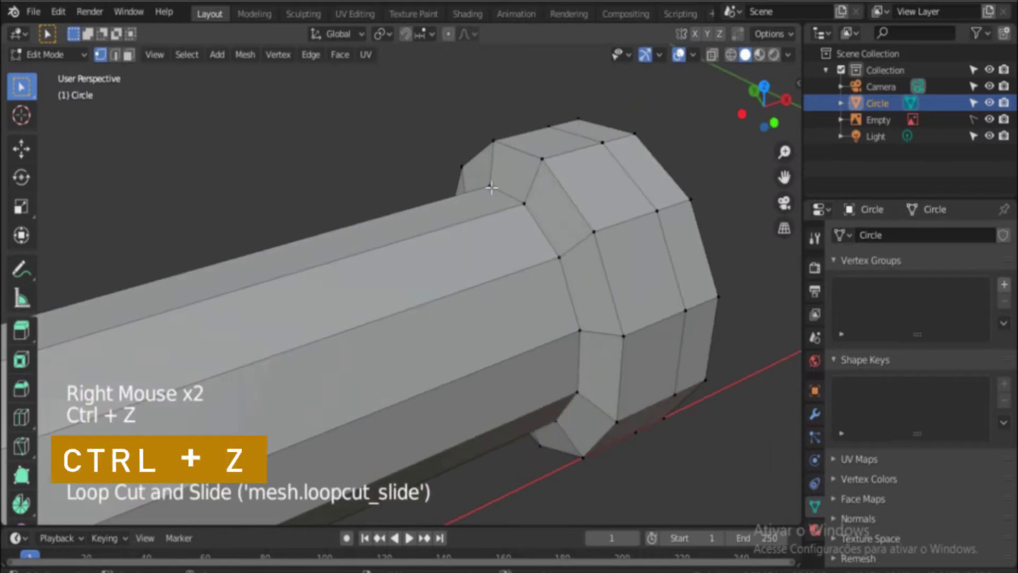
Step: Undo the bridge between the stock tube and the collar
key(ctrl+z)
key(ctrl+z)
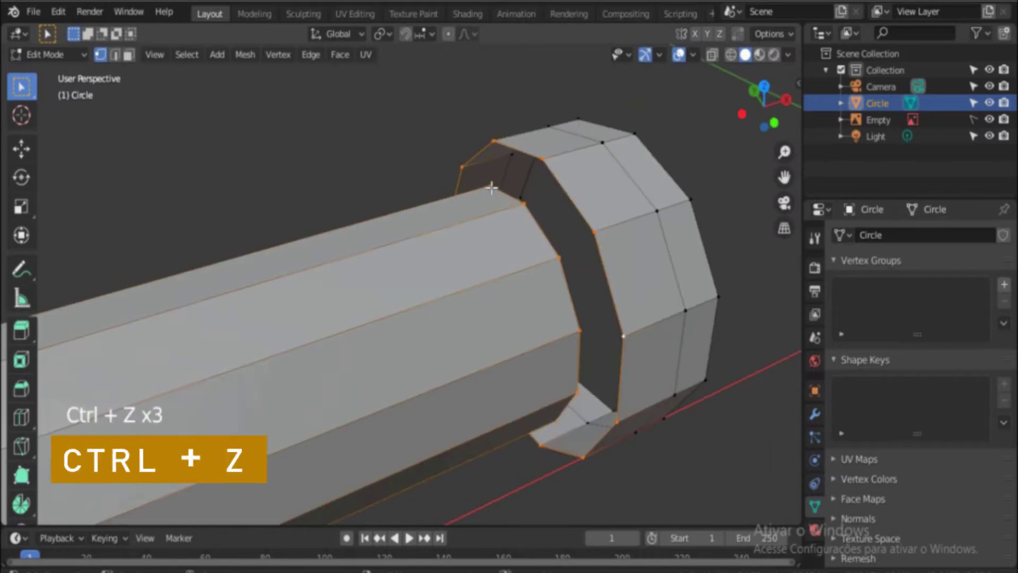
Step: Select the stock tube's open edge loop and move it 0.011784 m along X into the collar in X-ray front view
click(554, 245)
scroll(523, 271, down, 2)
click(513, 281)
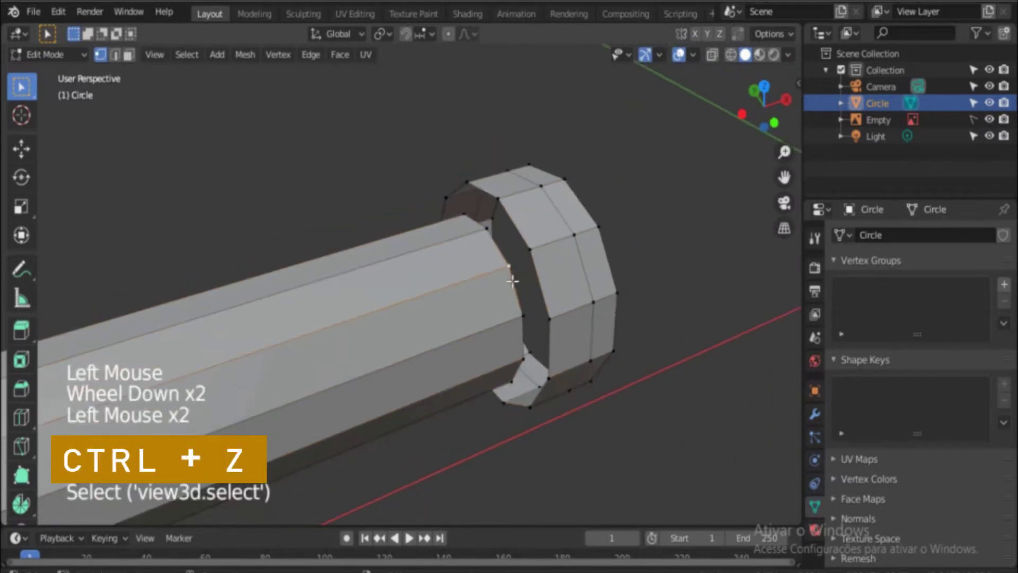
double_click(513, 281)
scroll(514, 279, down, 2)
key(KP_1)
scroll(548, 251, down, 1)
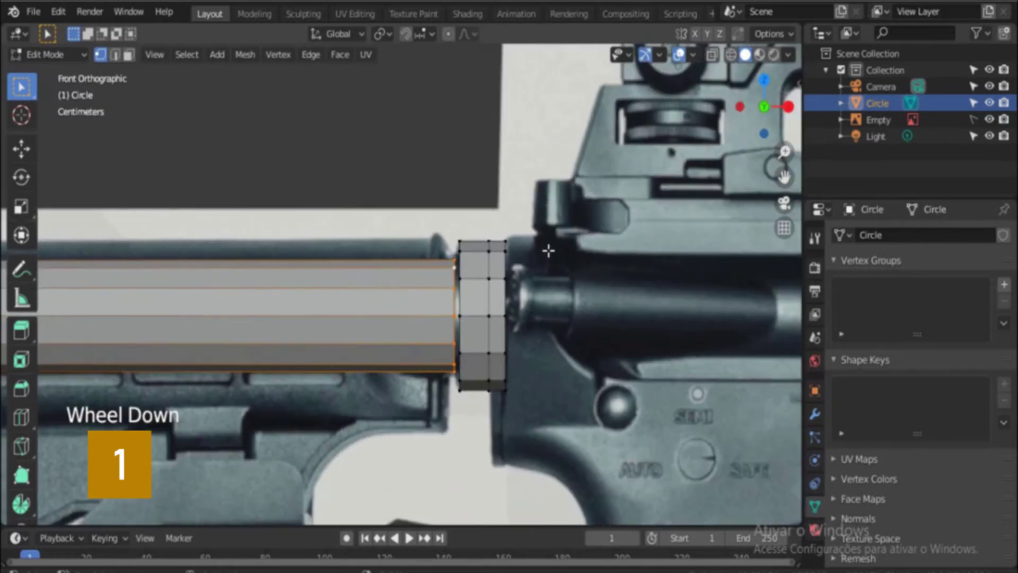
scroll(537, 299, up, 1)
click(712, 55)
scroll(470, 336, up, 3)
key(g)
key(x)
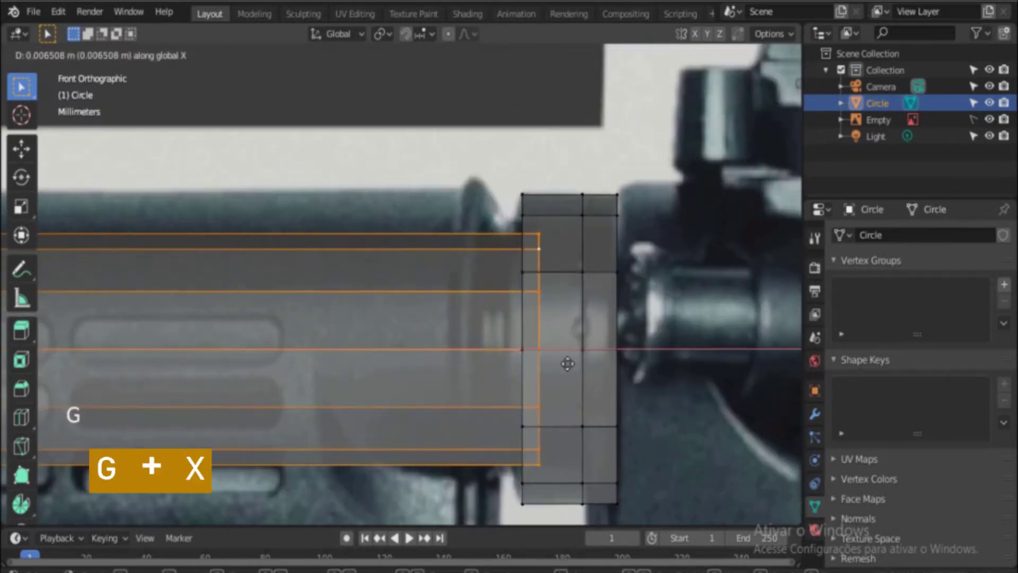
click(588, 360)
Step: In wireframe display, move the tube's end loop further along X to the collar's receiver-side edge
click(731, 54)
key(g)
key(x)
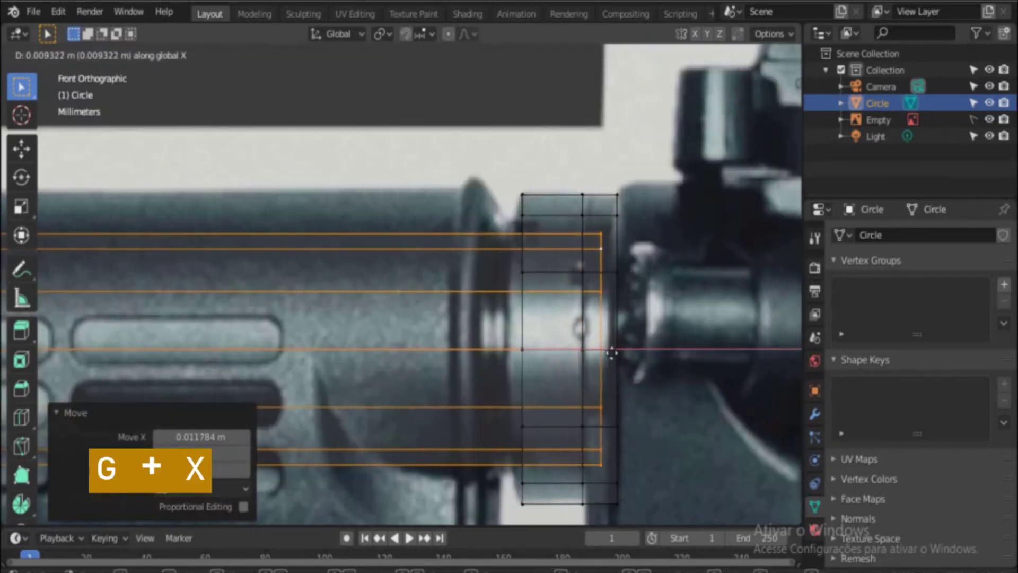
click(625, 356)
scroll(469, 236, up, 2)
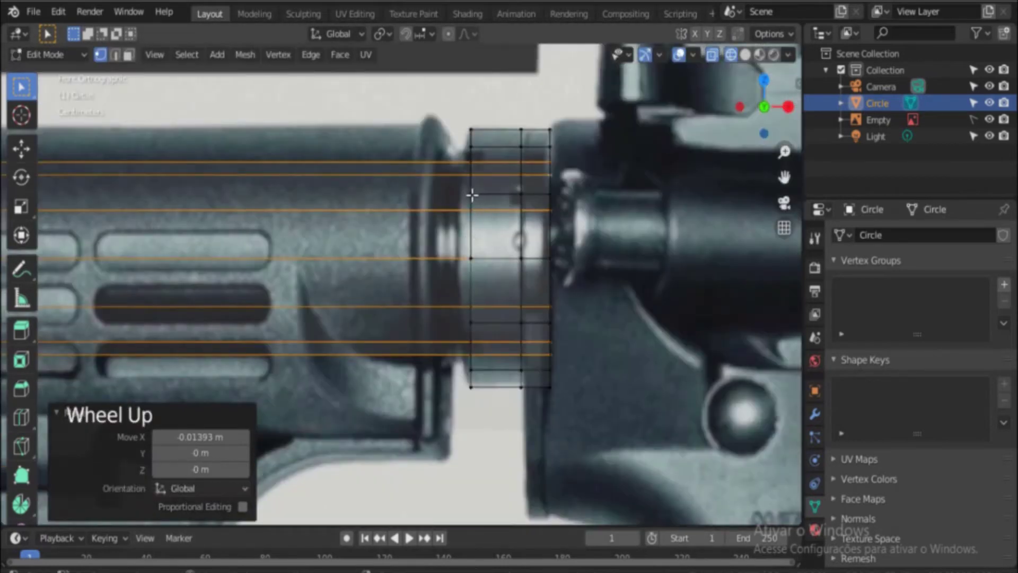
Step: Display the tube and collar in solid shading with X-ray turned off
click(746, 55)
alt+middle_drag(741, 85, 702, 68)
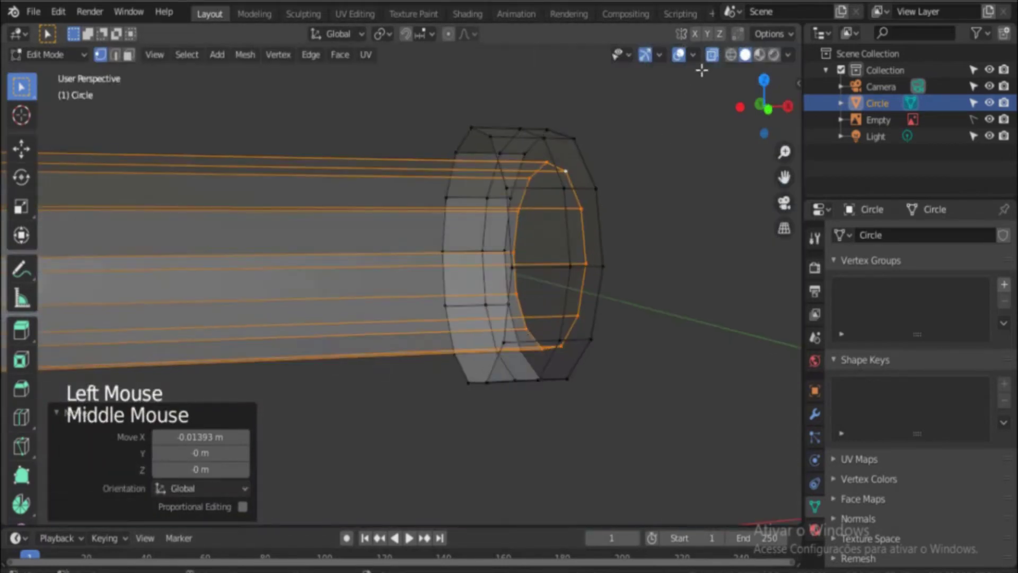
click(713, 54)
scroll(610, 143, down, 2)
mouse_move(435, 222)
alt+middle_down()
mouse_move(636, 291)
mouse_move(409, 224)
mouse_move(481, 246)
alt+middle_up()
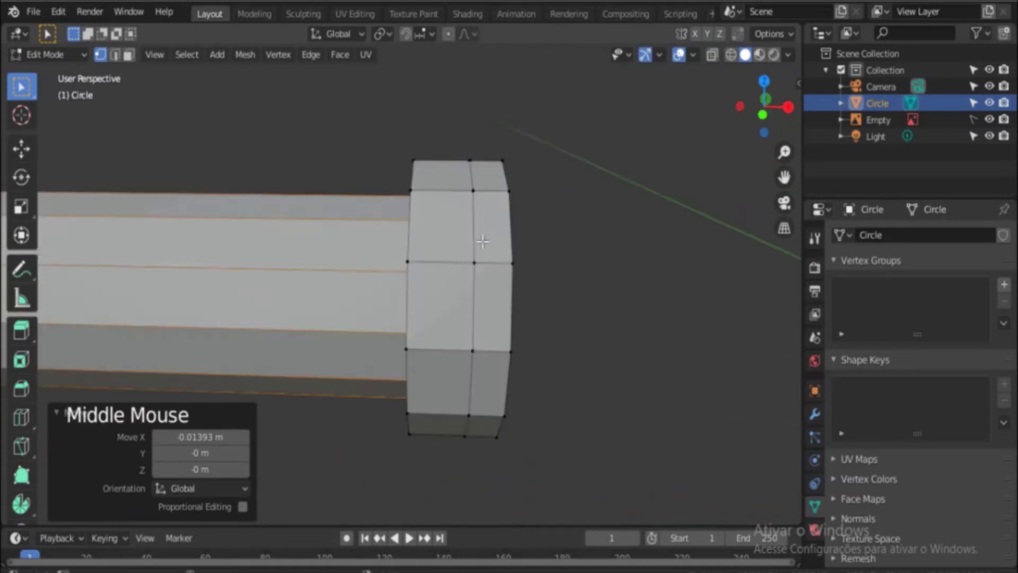
Step: Select the collar's middle edge loop and rip it apart in place, without any offset
key(ctrl+z)
key(ctrl+z)
double_click(473, 258)
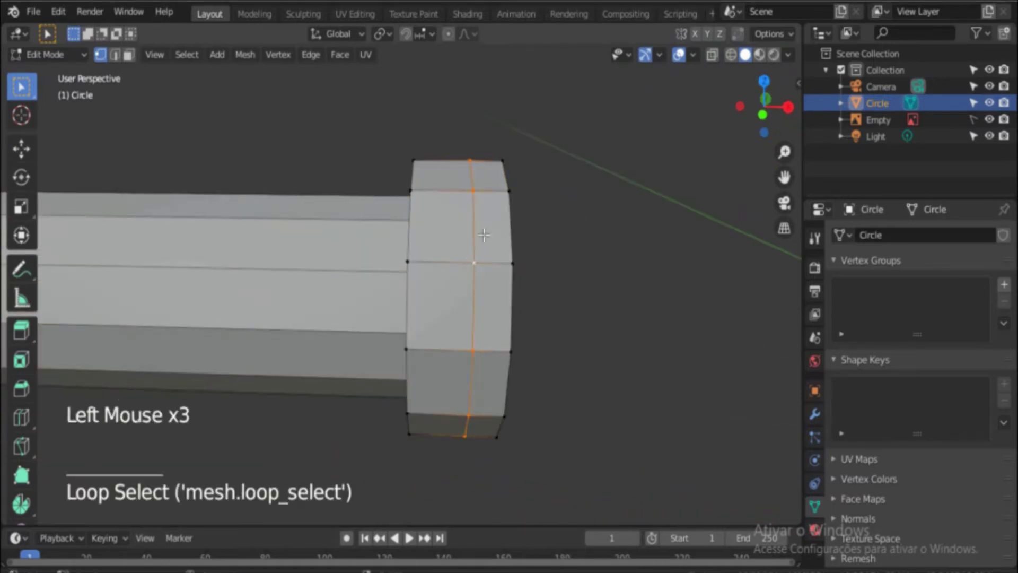
alt+middle_drag(503, 249, 524, 277)
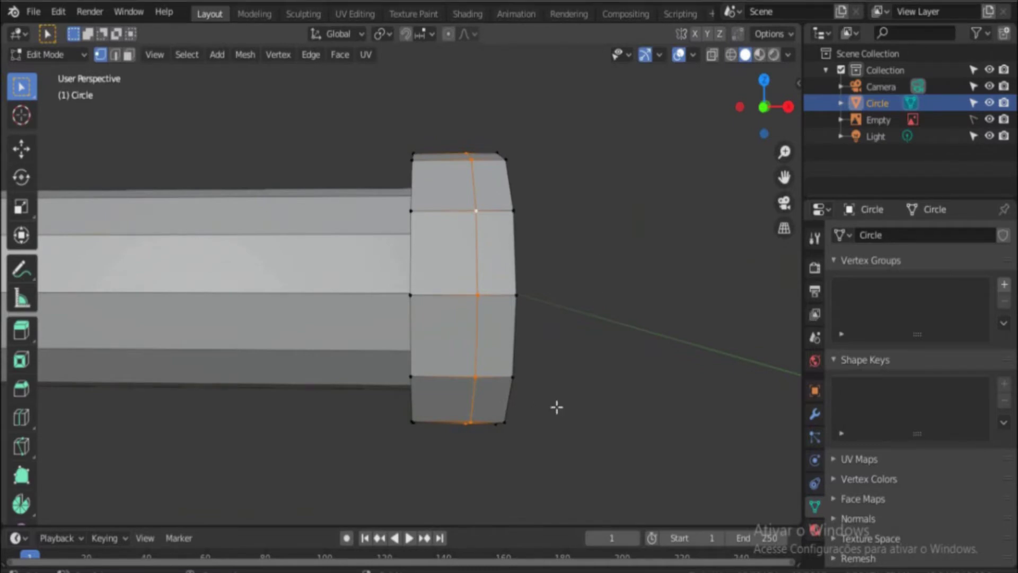
key(v)
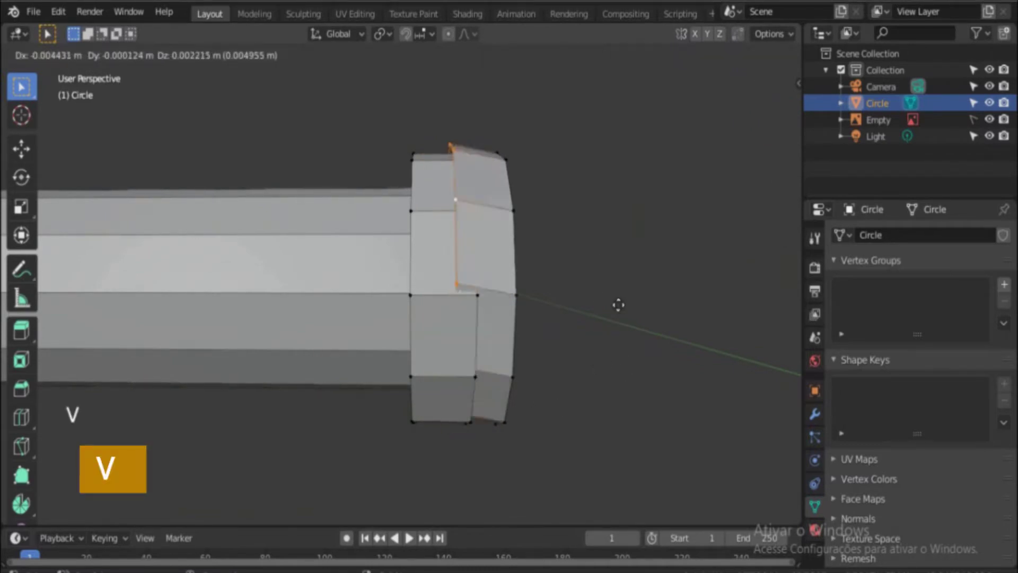
right_click(645, 307)
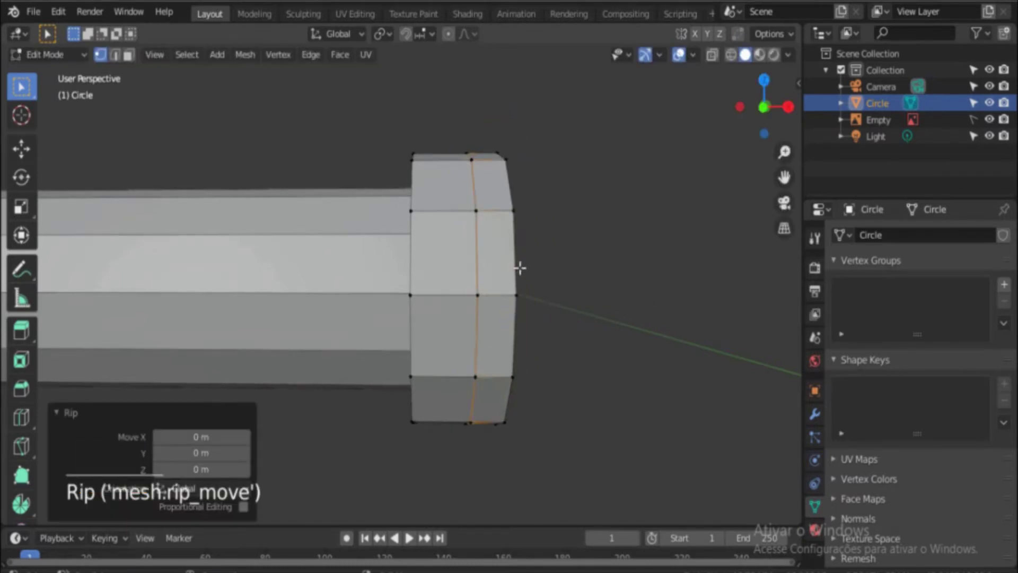
Step: Select the entire receiver-side ring ripped from the collar and move it 0.000483 m along X
key(ctrl+l)
key(g)
key(x)
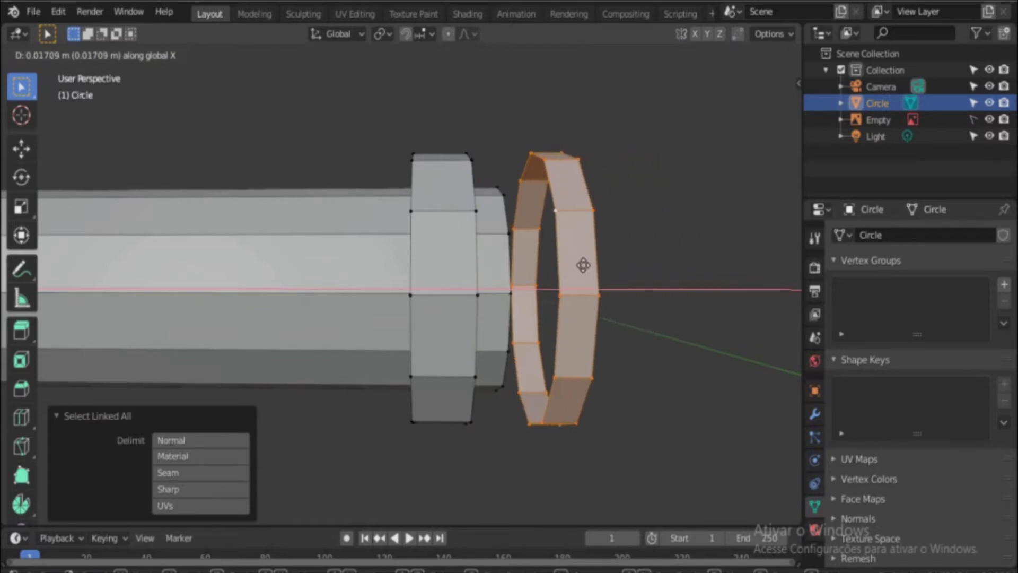
right_click(584, 265)
key(g)
key(x)
click(531, 314)
scroll(530, 313, up, 2)
middle_drag(527, 302, 375, 297)
scroll(493, 327, down, 4)
Step: Show the model from the front in wireframe display and clear the selection
key(KP_1)
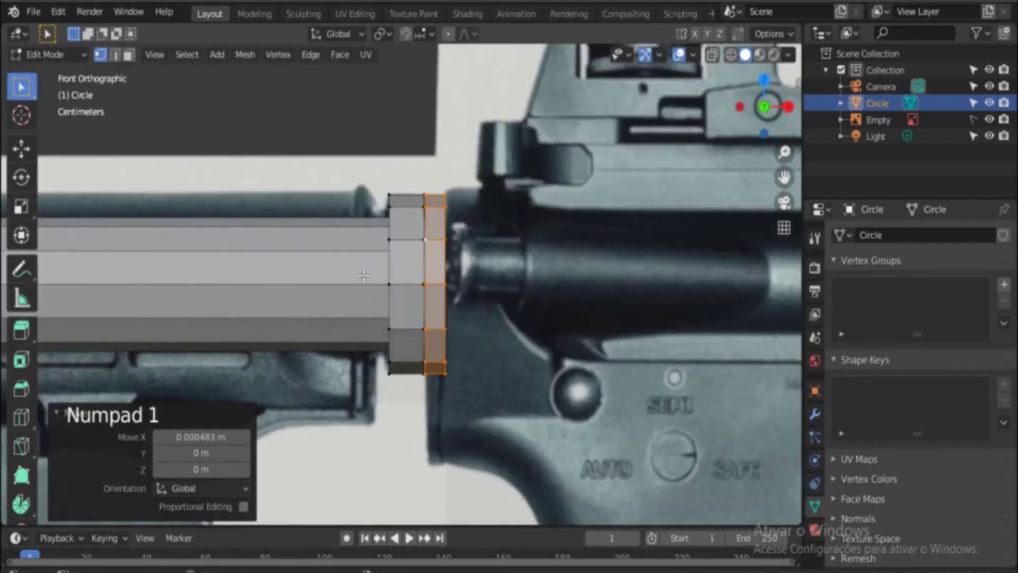
scroll(688, 106, up, 2)
click(730, 56)
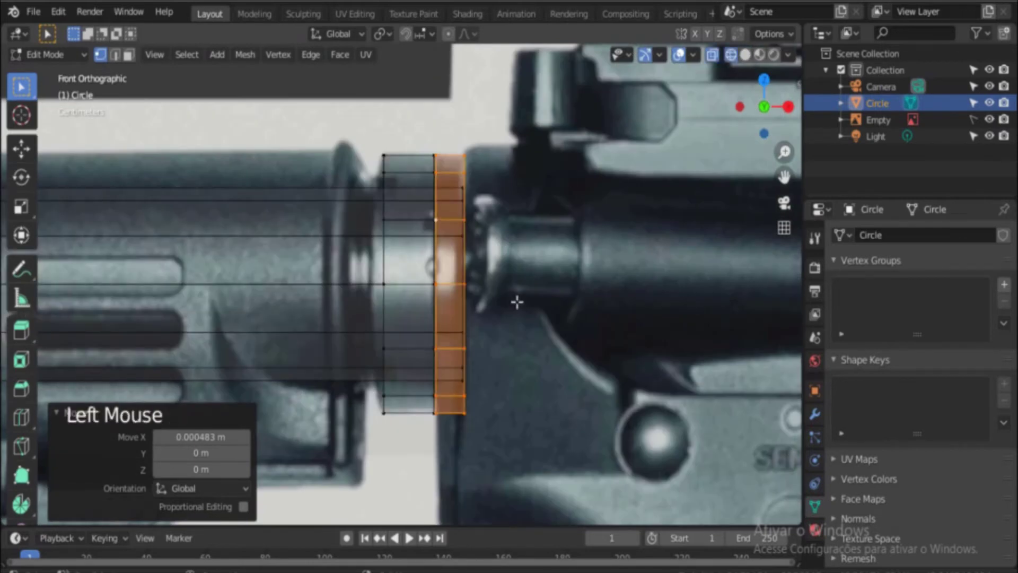
key(a)
key(a)
key(a)
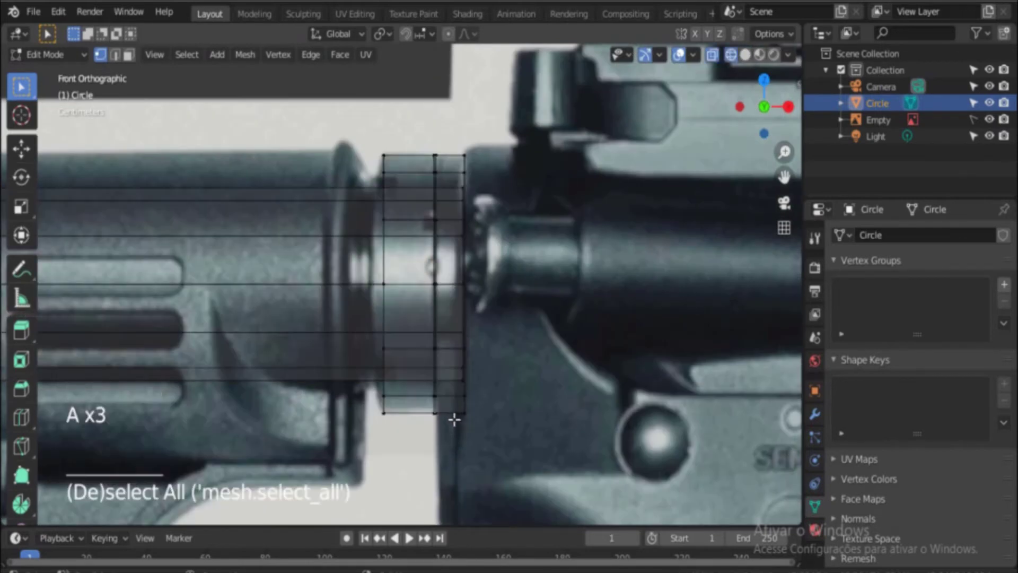
Step: Select the lowest vertices of the receiver-side ring, on both its front and back edges
scroll(452, 420, up, 1)
shift+middle_drag(450, 420, 429, 266)
scroll(447, 325, up, 2)
shift+middle_drag(448, 325, 373, 253)
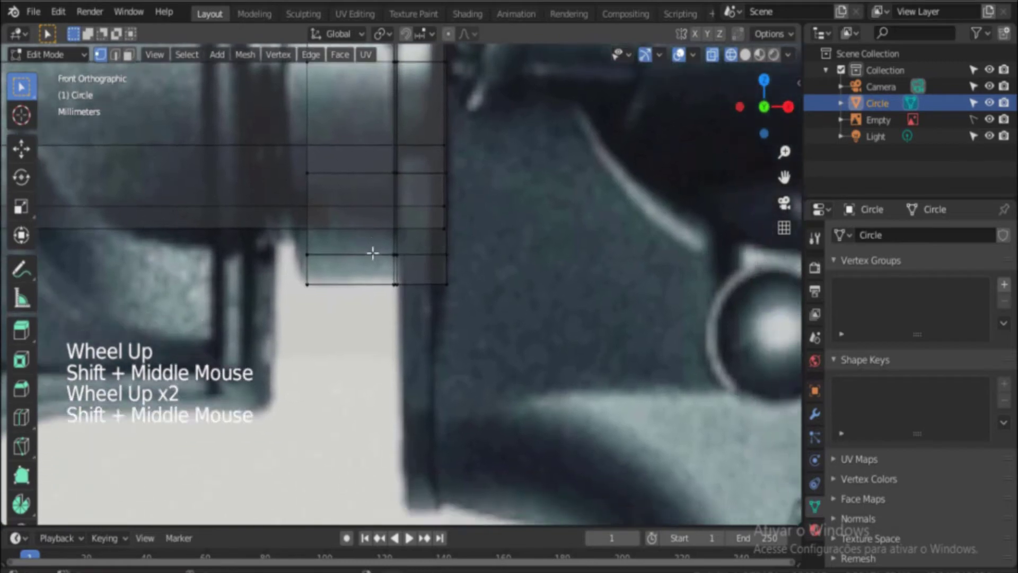
scroll(373, 253, up, 5)
key(b)
drag(387, 193, 554, 343)
scroll(473, 232, down, 4)
middle_drag(436, 303, 479, 393)
scroll(428, 316, down, 3)
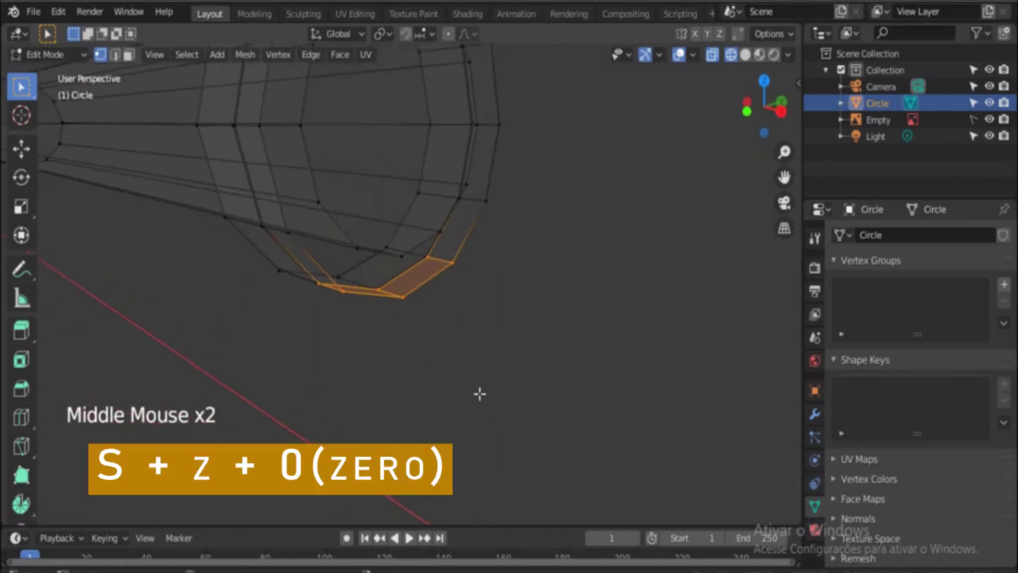
Step: Flatten the ring's selected bottom vertices by scaling them along Z, using a factor of 0.093 for the final pass
key(s)
key(z)
click(412, 304)
key(s)
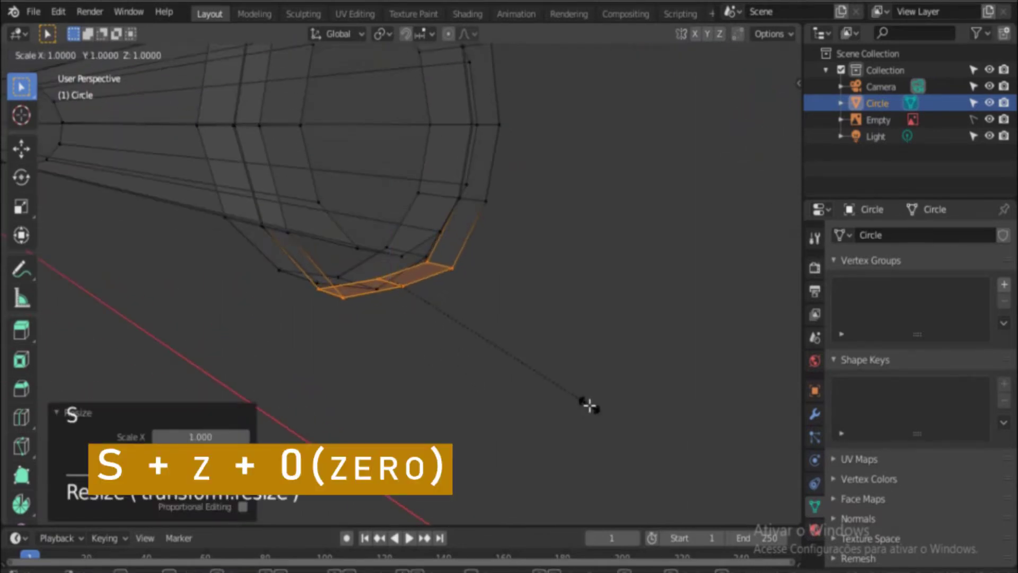
key(z)
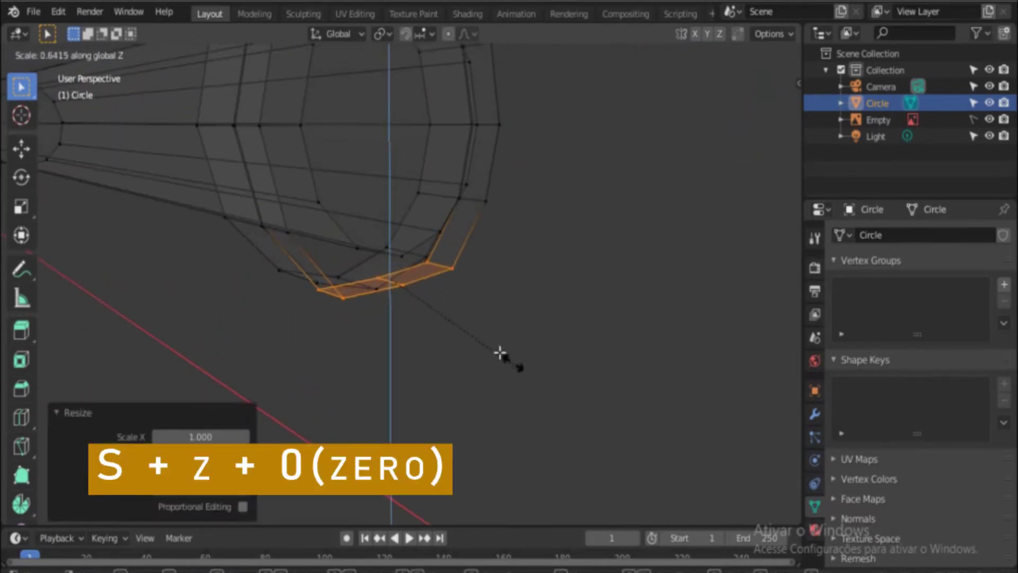
click(408, 292)
alt+middle_drag(409, 292, 391, 255)
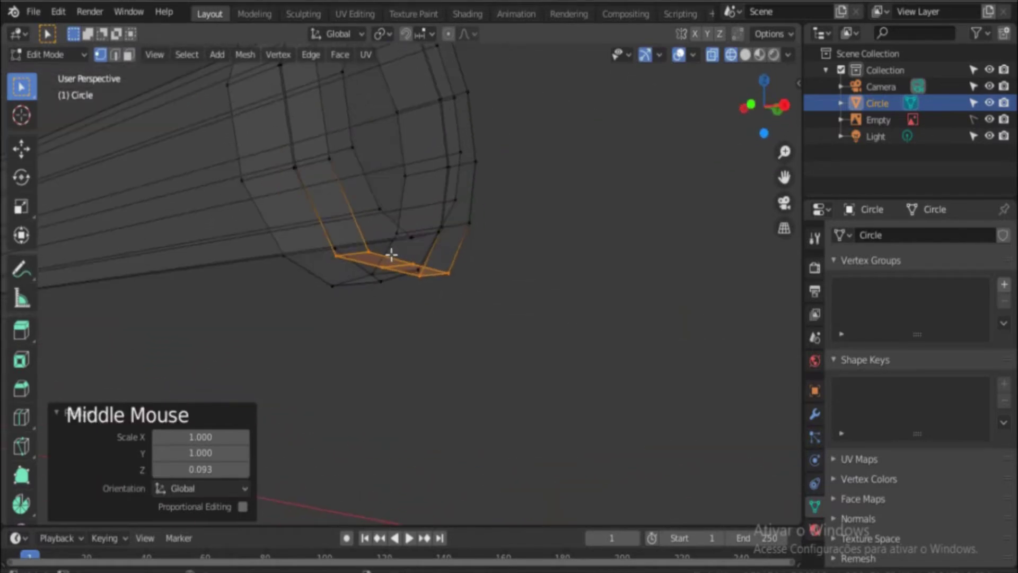
Step: From the front view, extrude the flattened underside of the ring 0.036232 m downward to form the receiver plate's leg
key(KP_1)
key(e)
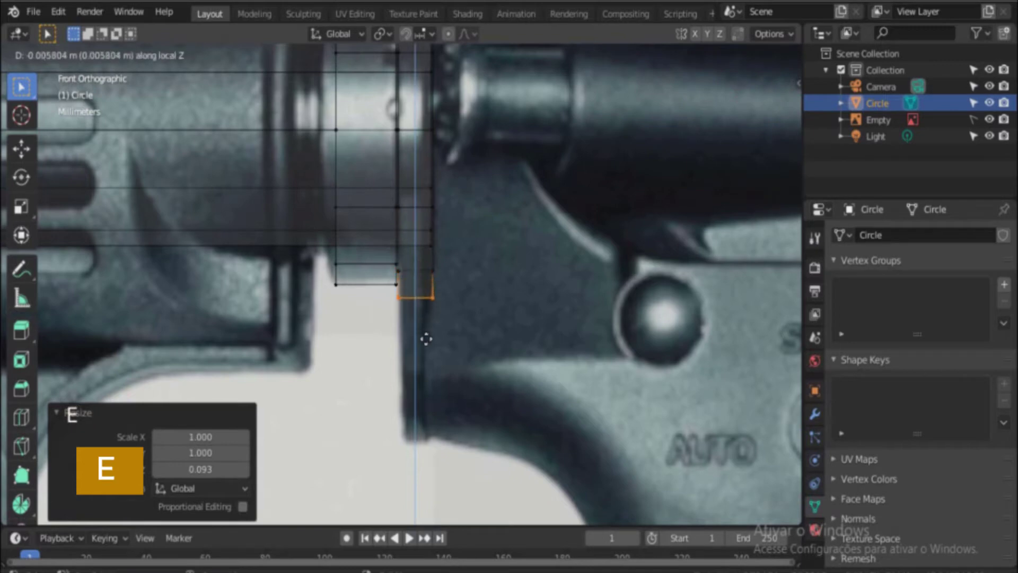
click(407, 479)
scroll(425, 395, down, 1)
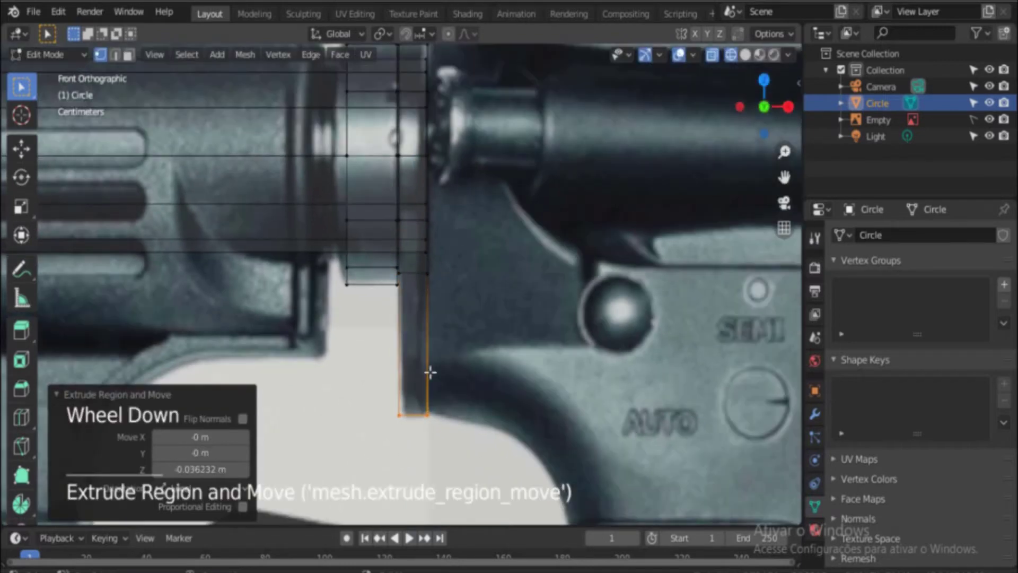
Step: Select the vertices at the lower end of the extruded leg and move them along Z
middle_drag(645, 249, 495, 283)
click(418, 417)
key(b)
drag(401, 397, 446, 427)
scroll(456, 414, down, 1)
middle_drag(479, 416, 371, 397)
key(g)
key(z)
click(505, 395)
Step: Display the model in solid shading and bring the open end of the ring into view
click(758, 55)
click(746, 54)
middle_drag(626, 223, 179, 248)
scroll(371, 297, up, 2)
mouse_move(372, 297)
middle_down()
mouse_move(509, 403)
mouse_move(403, 297)
middle_up()
Step: In edge selection mode, select both rim loops of the receiver-side ring, including the edges above the leg
click(115, 55)
click(415, 179)
double_click(413, 182)
shift+double_click(375, 195)
middle_drag(375, 195, 381, 335)
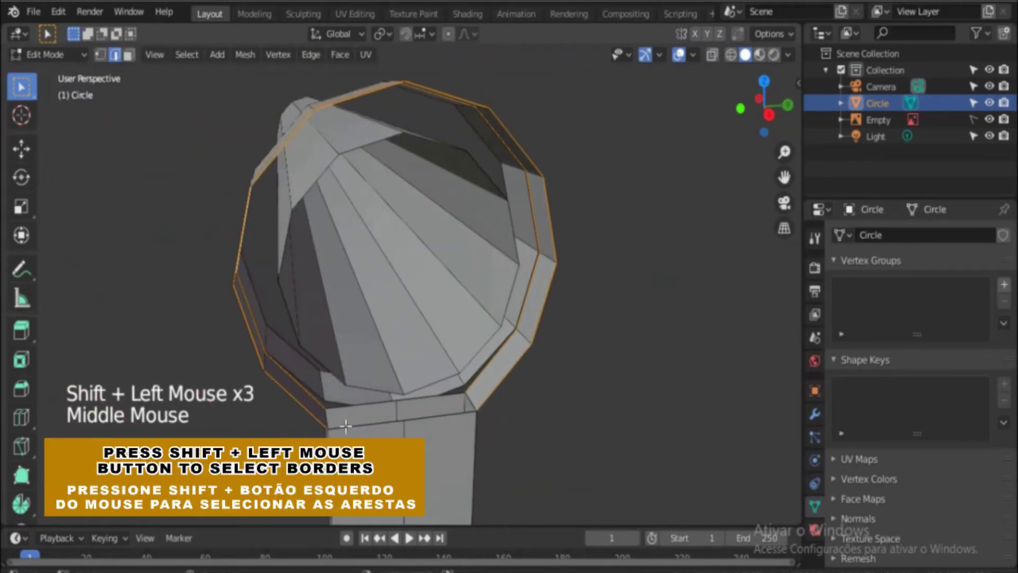
shift+click(353, 407)
shift+click(434, 413)
shift+click(378, 426)
middle_drag(378, 426, 485, 377)
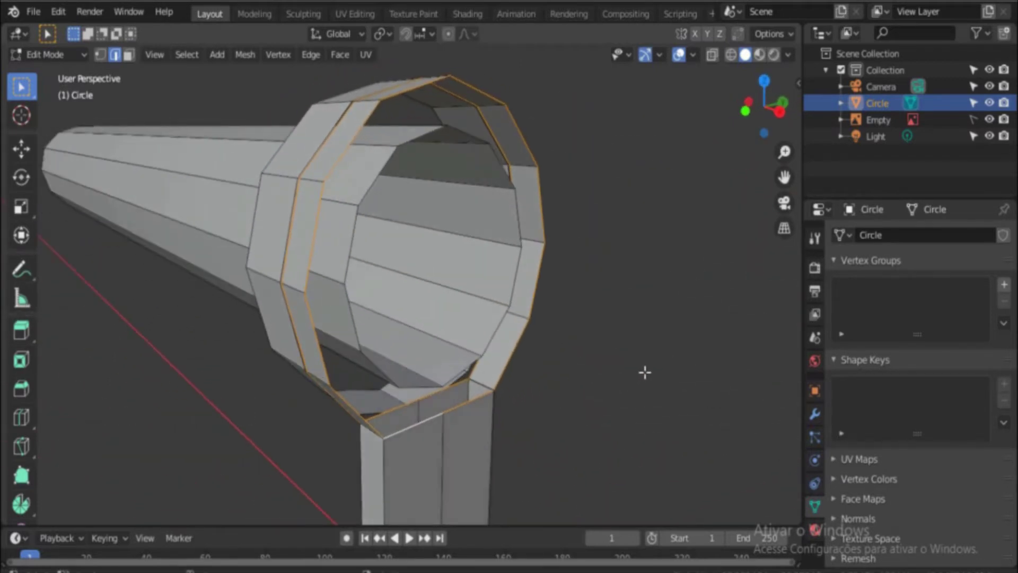
Step: Extrude the ring's selected rim edges and scale them inward to 0.932 to close the gap around the tube
key(e)
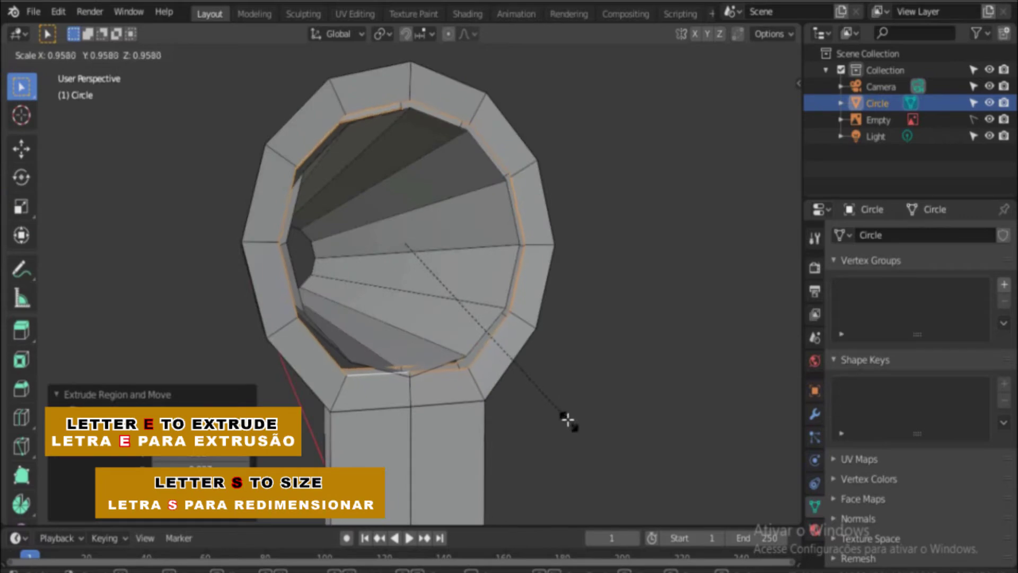
click(563, 419)
alt+middle_drag(482, 374, 488, 215)
scroll(552, 349, down, 3)
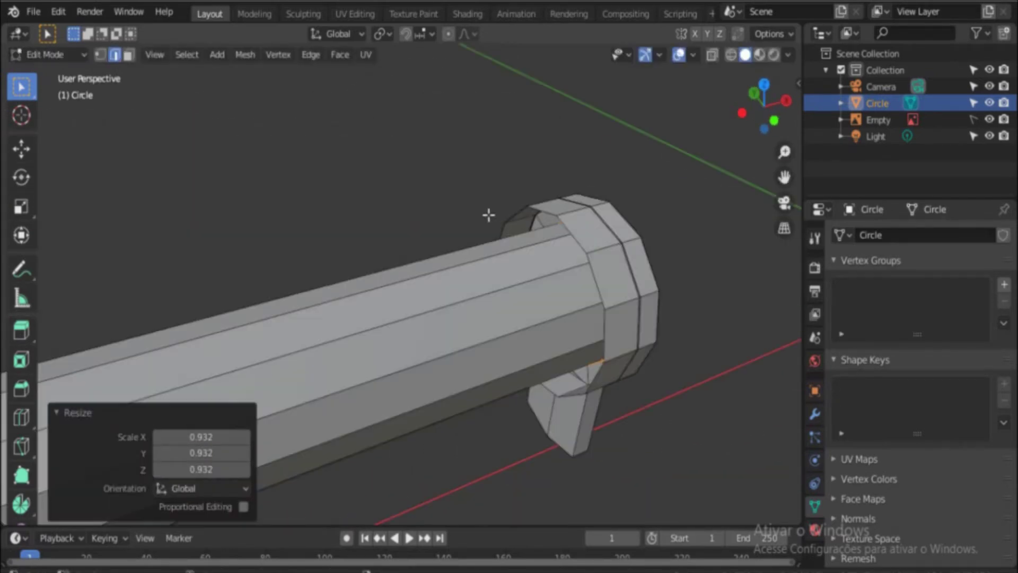
Step: Save the Blender file under the name tutorial t4.blend
key(ctrl+s)
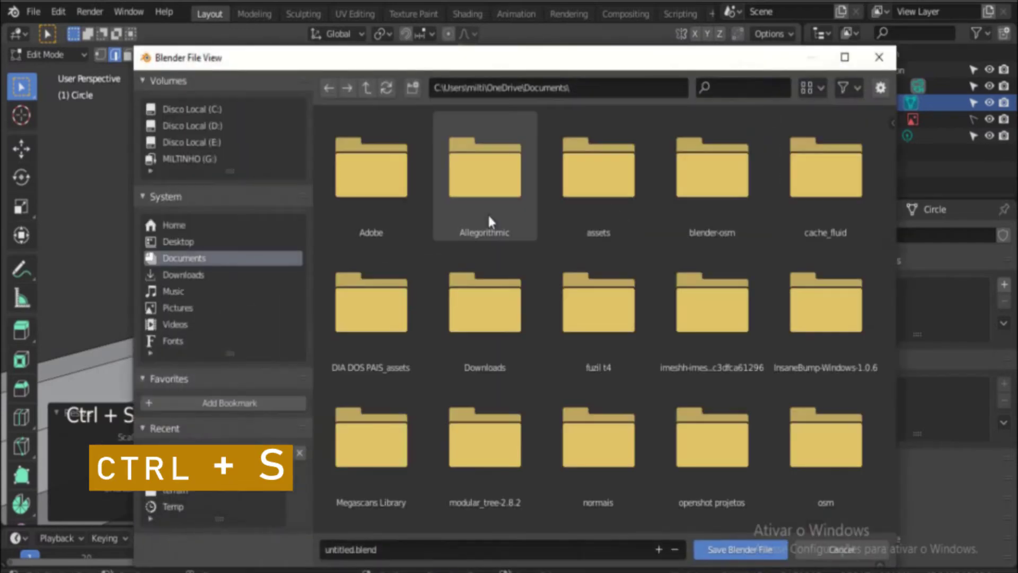
click(414, 549)
key(BackSpace)
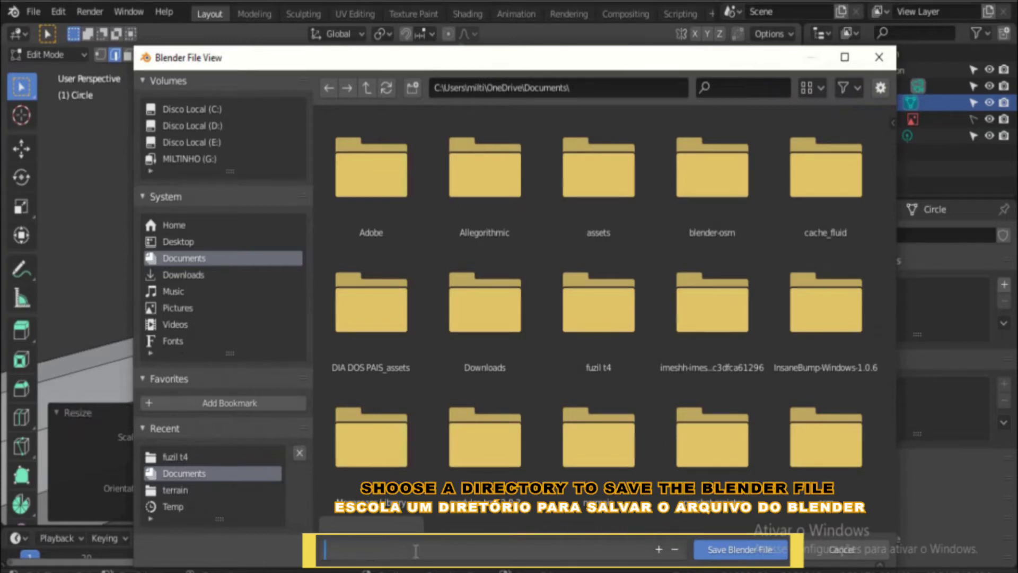
key(Return)
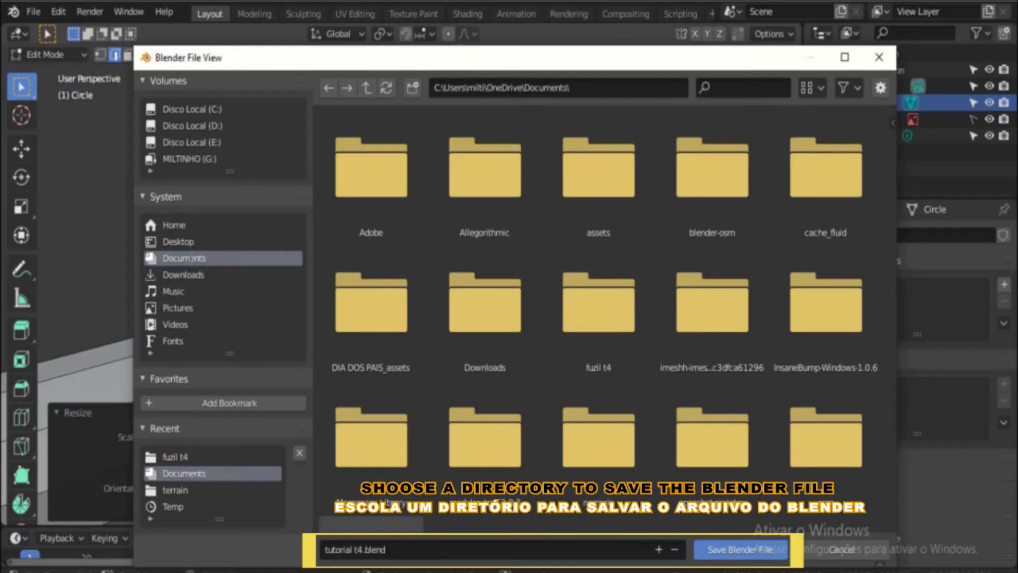
click(738, 553)
Step: From the front view, add one loop cut around the stock tube and slide it along the tube
scroll(525, 340, down, 2)
middle_drag(525, 340, 467, 279)
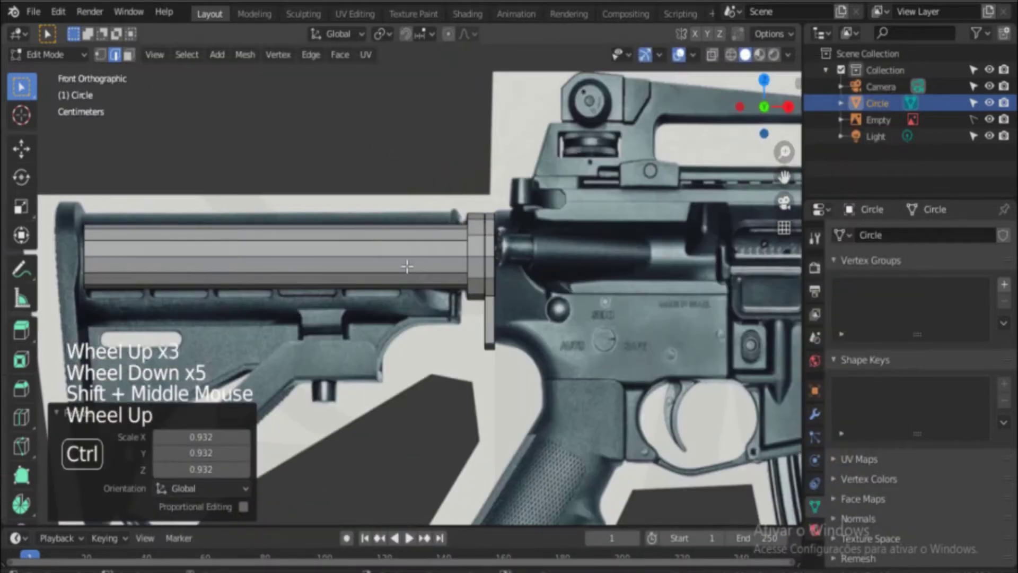
key(ctrl+r)
click(406, 267)
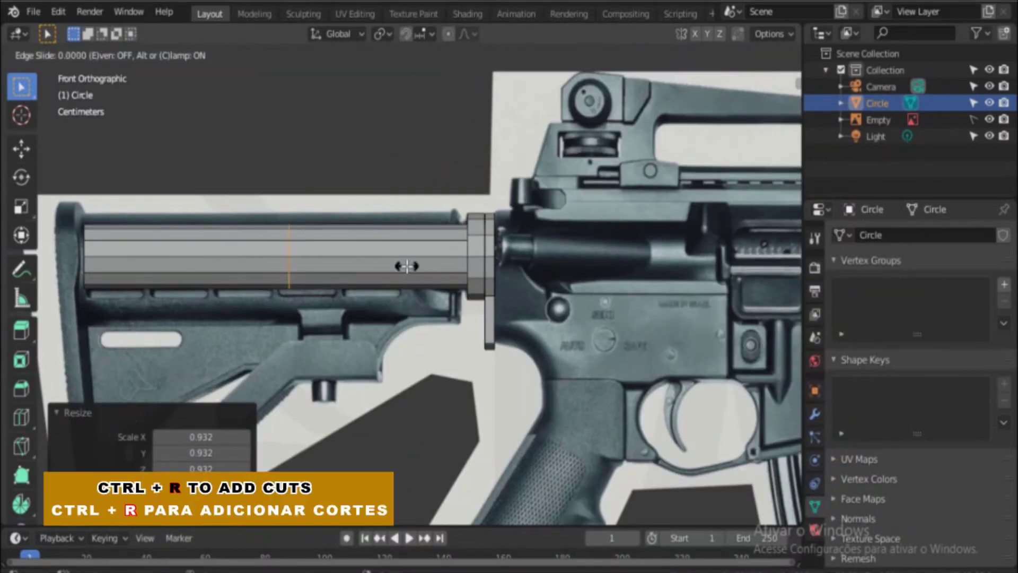
click(581, 236)
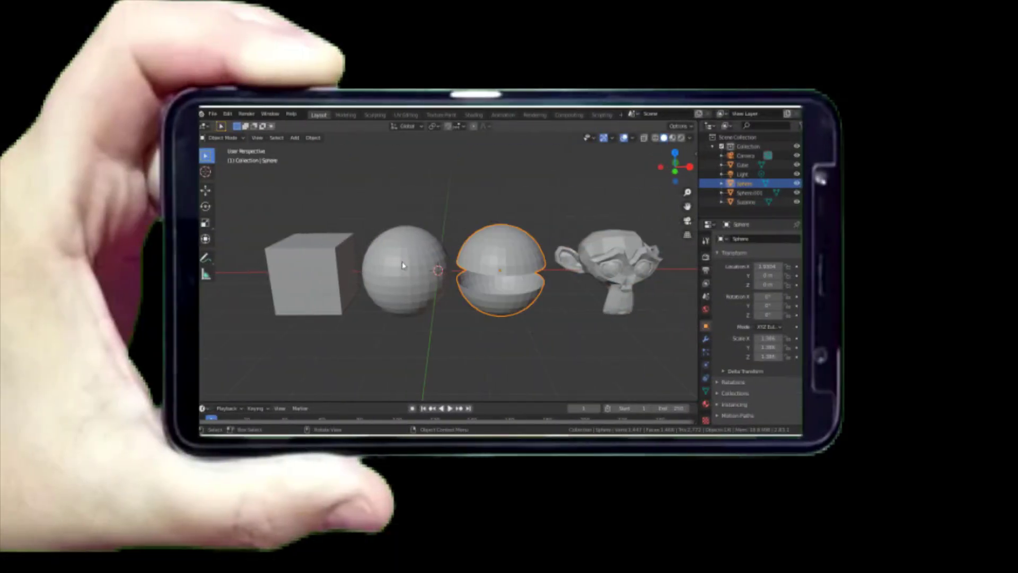
Step: In the example scene, select one face of the full sphere in edit mode and extend the selection to all linked faces
click(402, 265)
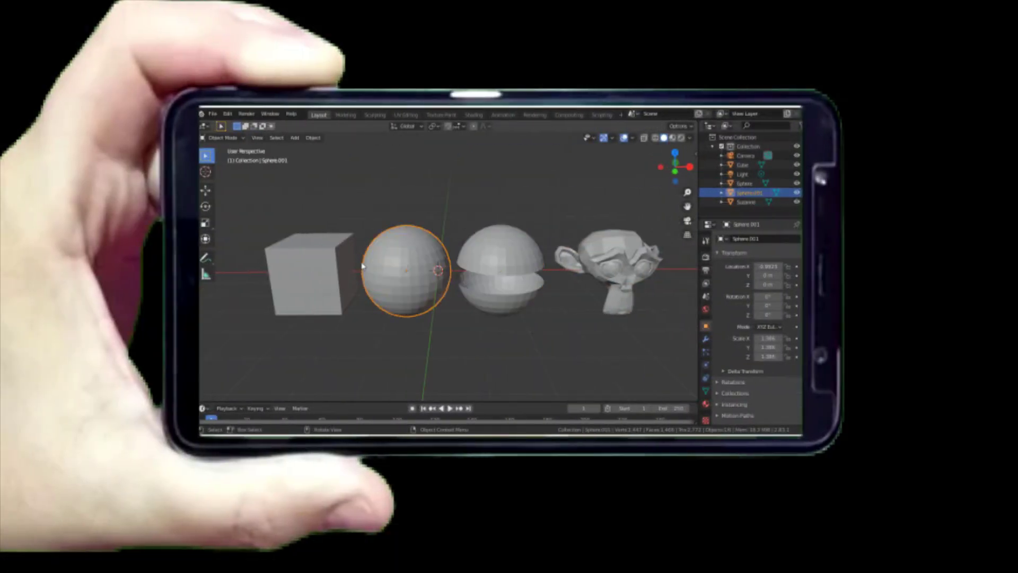
click(324, 268)
middle_drag(426, 286, 439, 288)
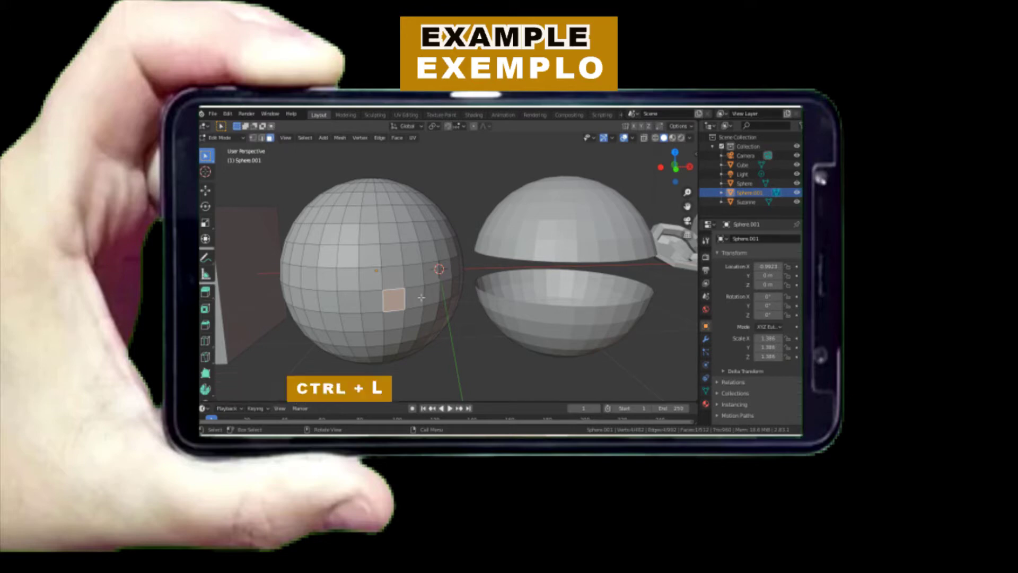
key(ctrl+l)
key(Tab)
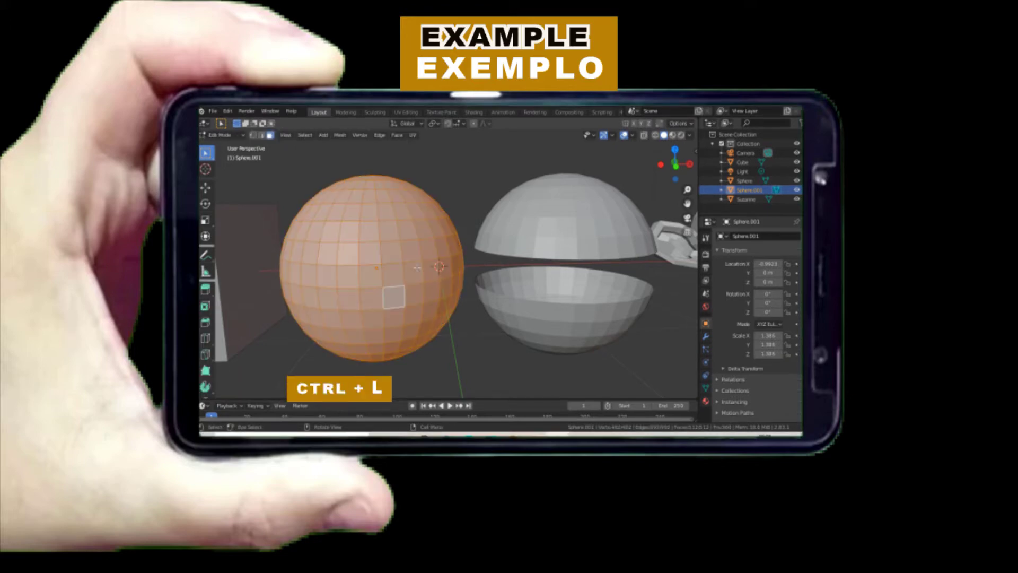
Step: In edit mode on the split sphere, select one face of the lower half and extend the selection to its linked faces
click(475, 279)
middle_drag(475, 279, 523, 285)
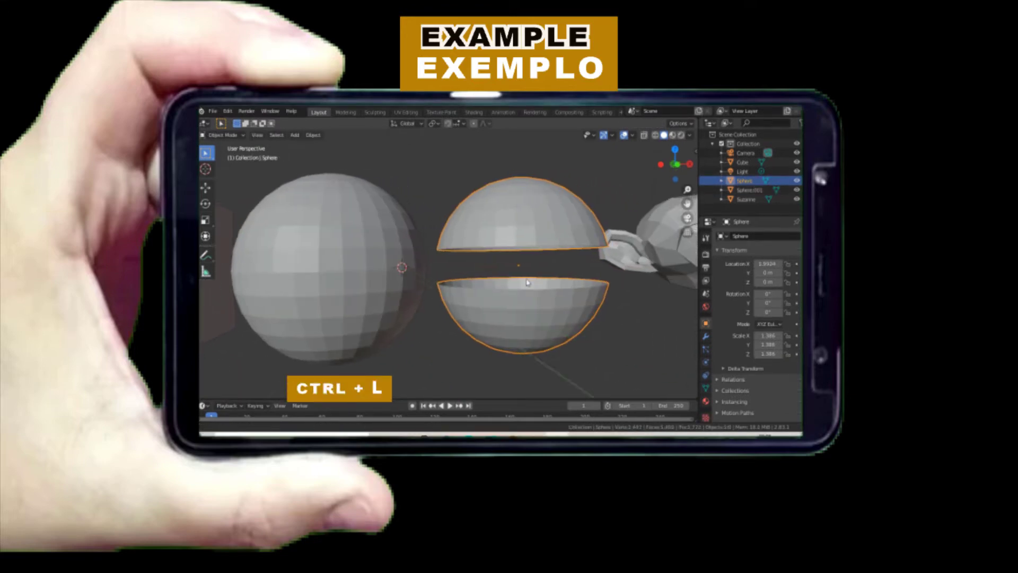
key(Tab)
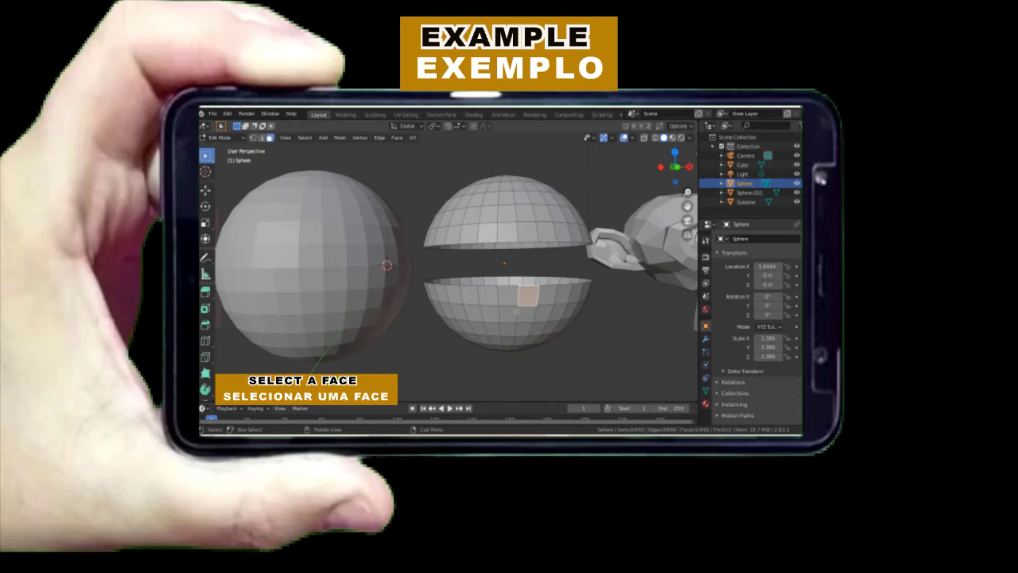
middle_drag(518, 311, 544, 334)
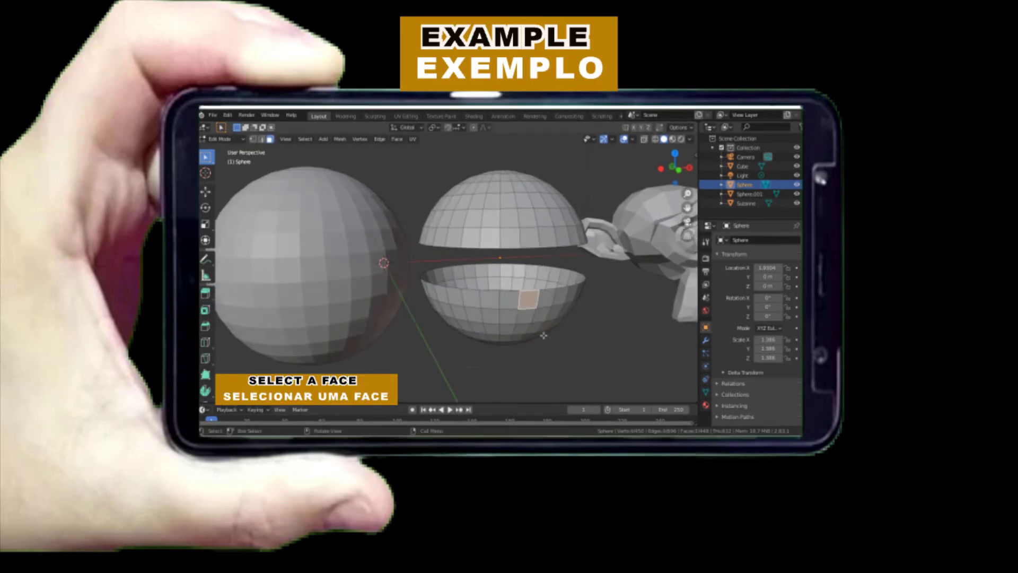
key(ctrl+l)
middle_drag(544, 335, 537, 289)
Step: Clear the selection, pick one face on each half of the split sphere, and select everything linked to them
key(alt+a)
click(529, 299)
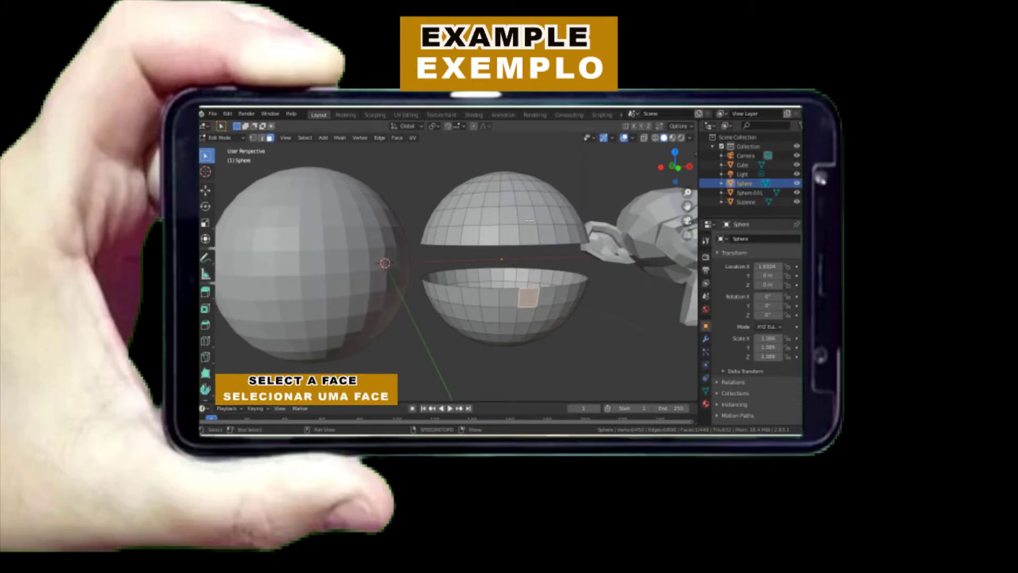
mouse_move(527, 218)
middle_down()
mouse_move(485, 219)
mouse_move(538, 222)
middle_up()
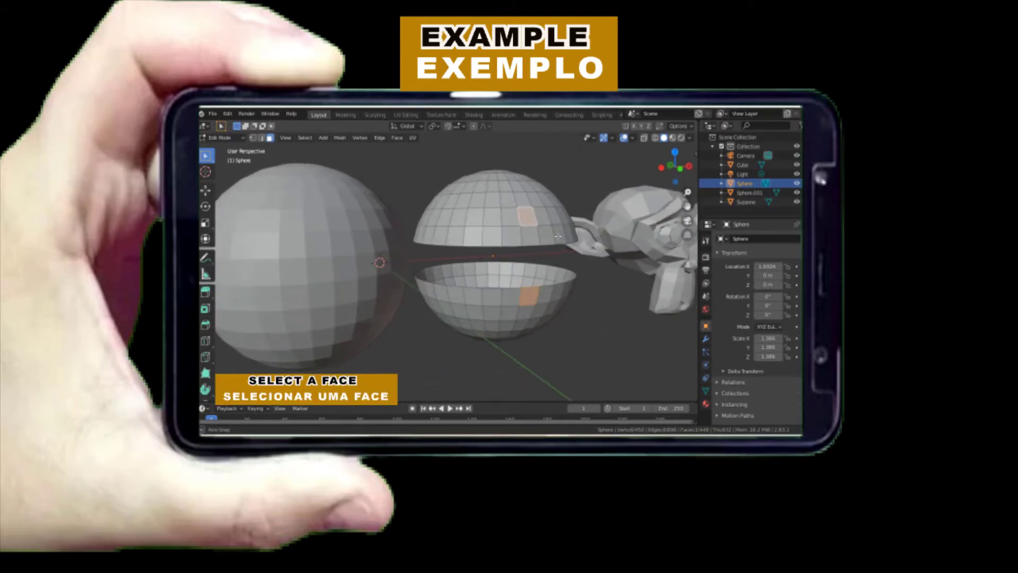
key(ctrl+l)
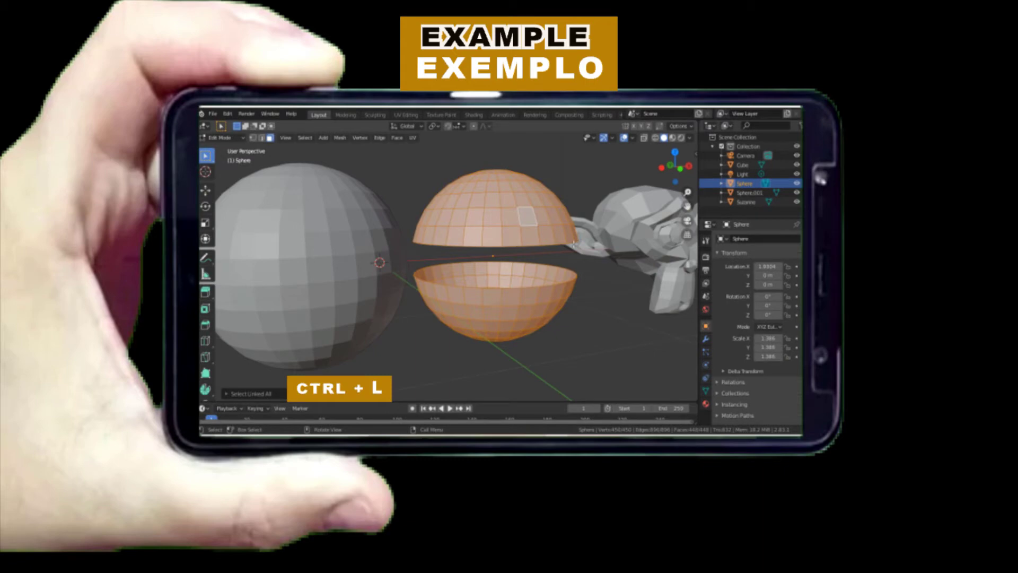
middle_drag(571, 244, 536, 250)
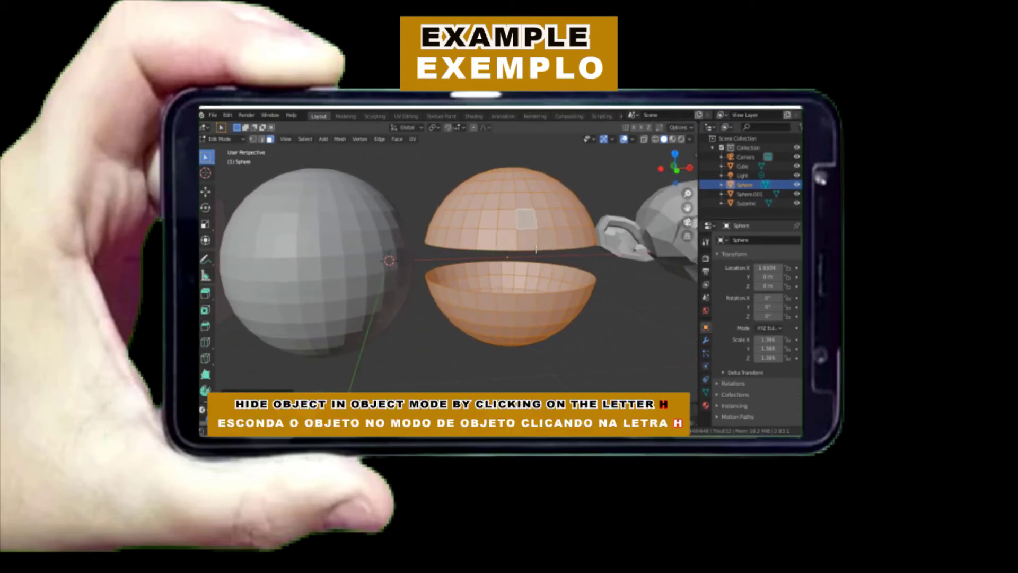
Step: Clear the face selection, then hide the full sphere in object mode and reveal it again
key(alt+a)
scroll(537, 250, down, 4)
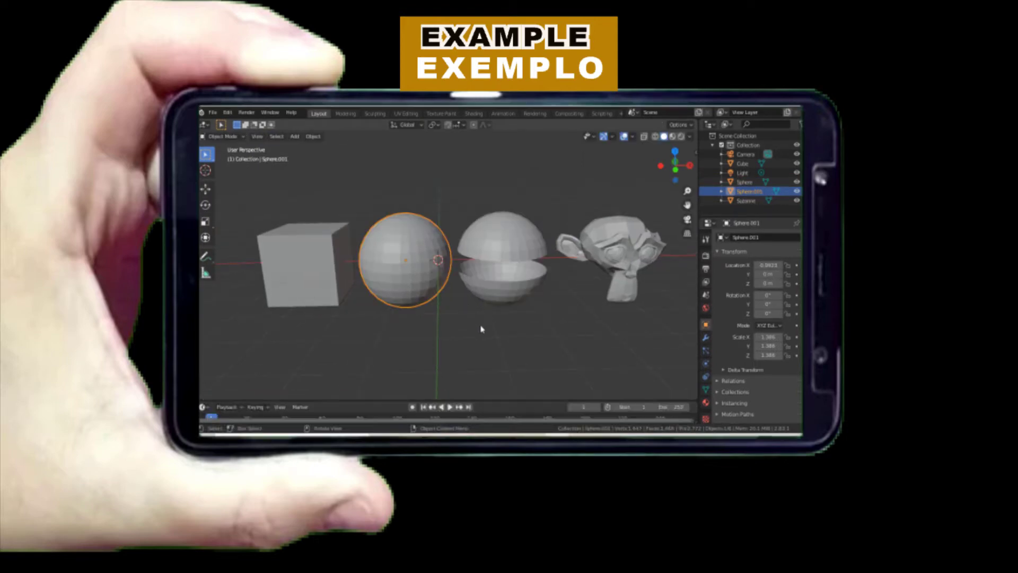
key(h)
middle_drag(511, 326, 501, 343)
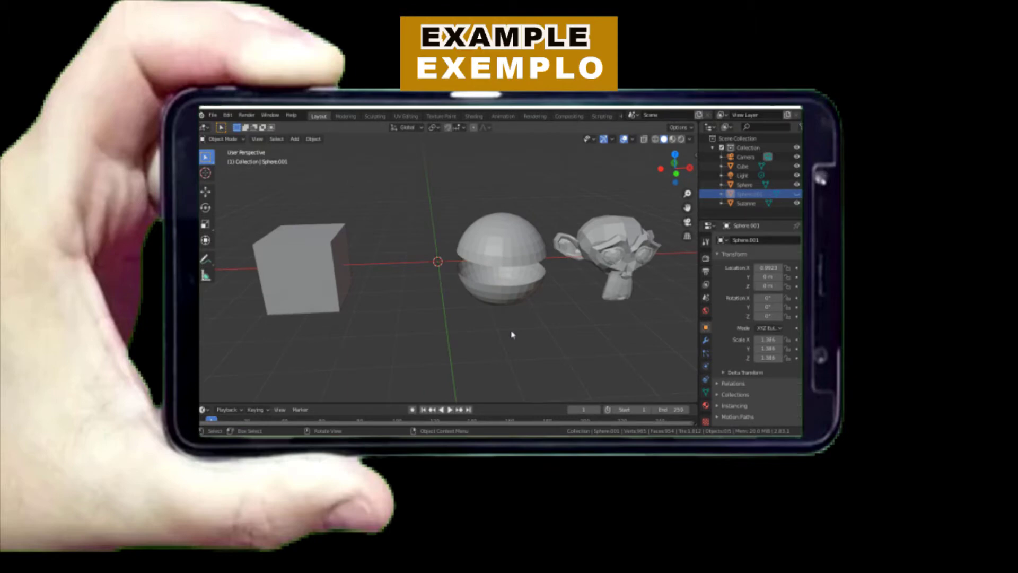
key(alt+h)
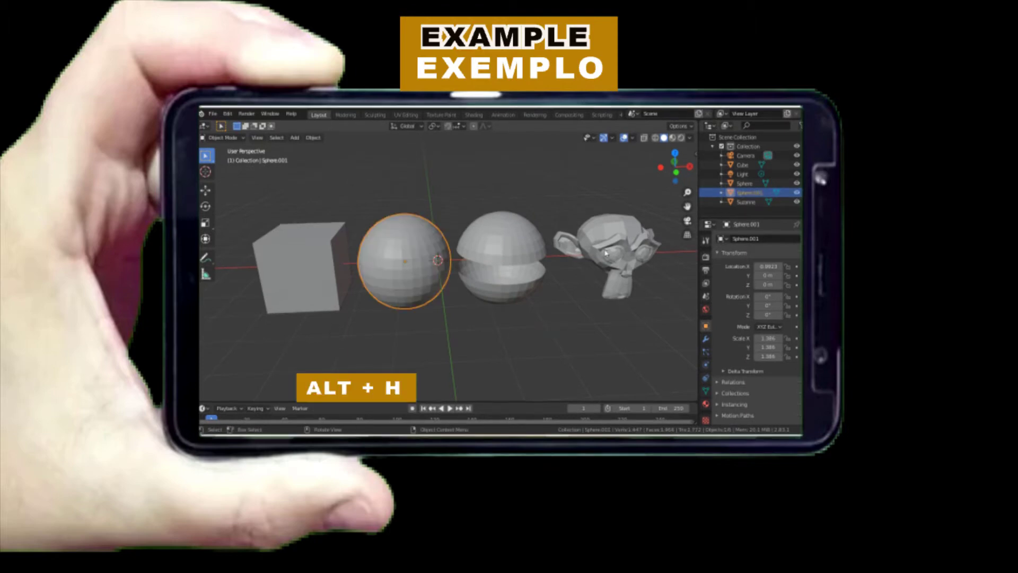
Step: Select the monkey head and the cube together, hide both, and reveal them again
click(549, 279)
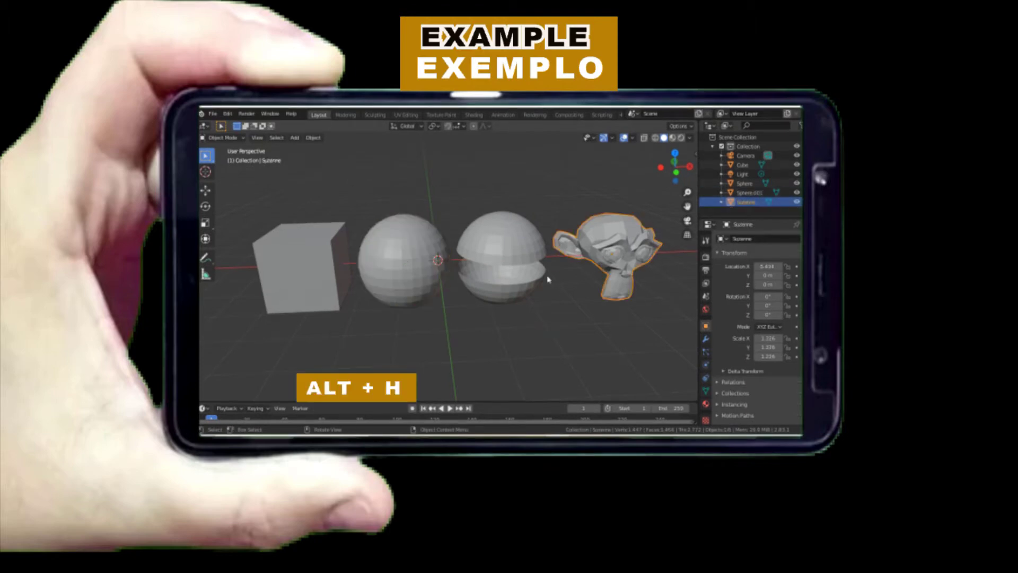
shift+click(344, 275)
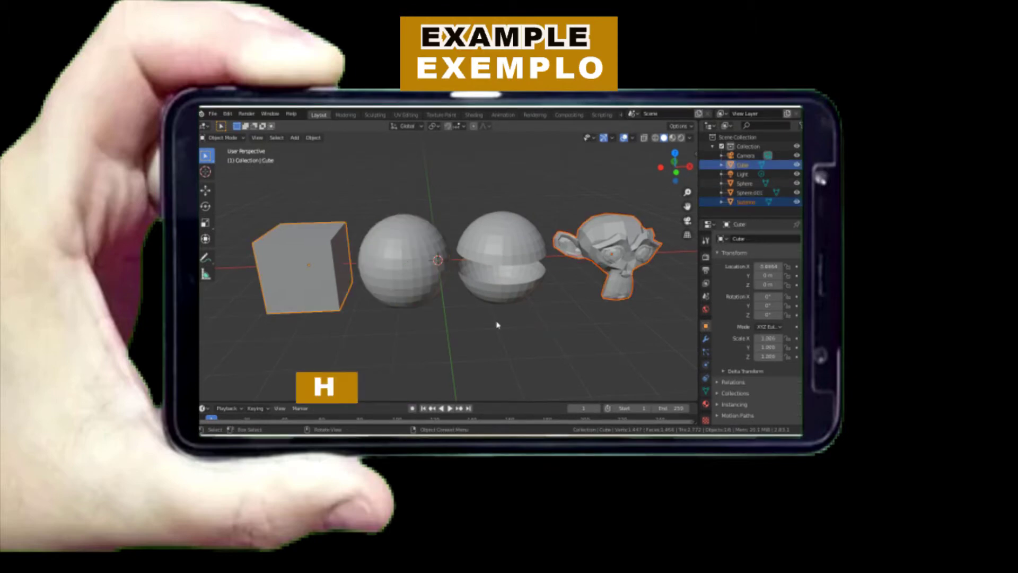
key(h)
key(alt+h)
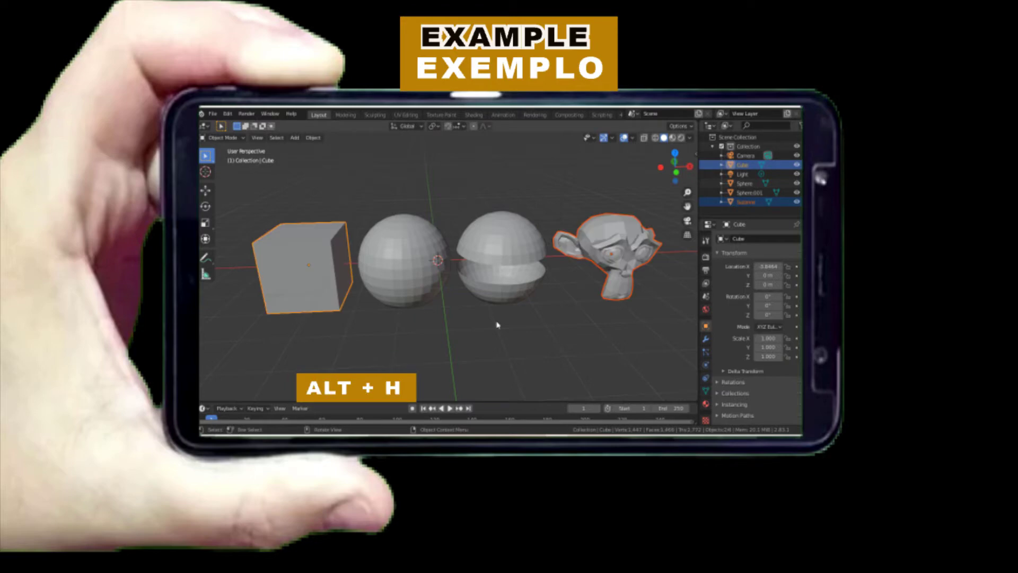
Step: Select a patch of faces on the front of the full sphere in edit mode, hide them, and reveal them again
middle_drag(496, 323, 480, 302)
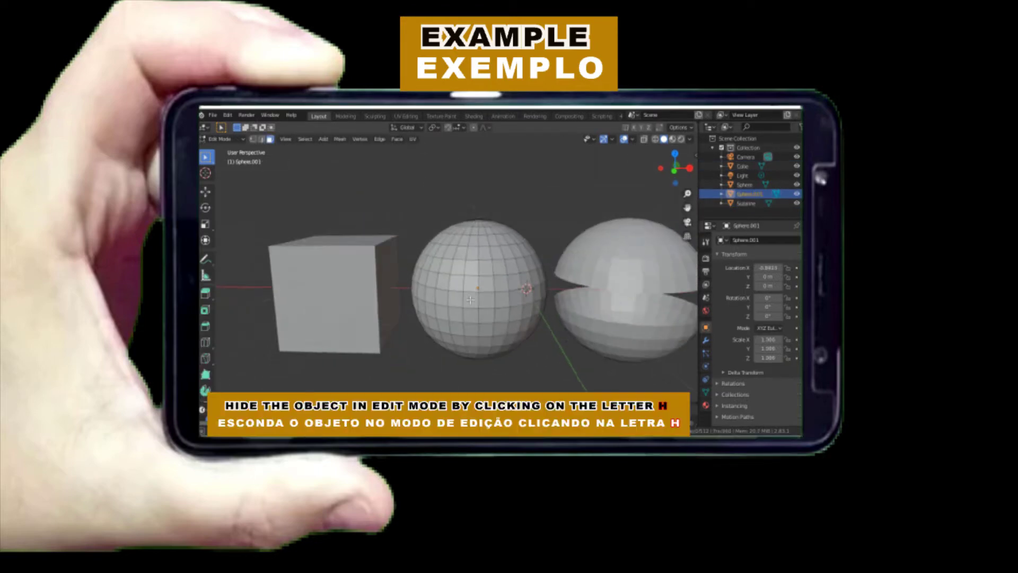
shift+middle_drag(470, 299, 430, 296)
scroll(429, 296, up, 1)
click(447, 313)
shift+click(428, 314)
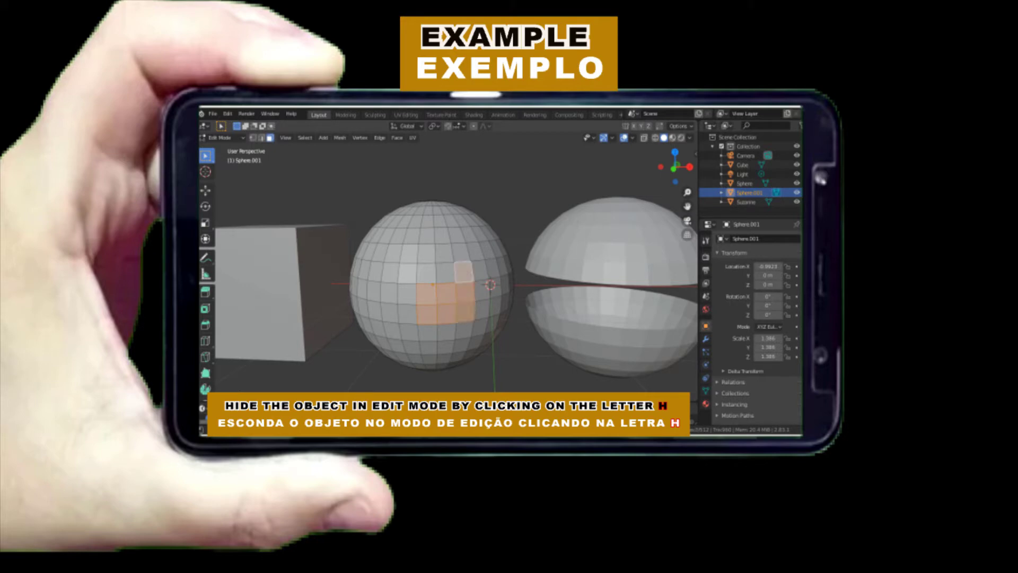
scroll(435, 273, up, 2)
shift+click(481, 300)
shift+click(506, 298)
shift+click(361, 300)
shift+click(335, 299)
scroll(509, 326, down, 1)
mouse_move(526, 329)
middle_down()
mouse_move(509, 350)
mouse_move(521, 347)
middle_up()
key(h)
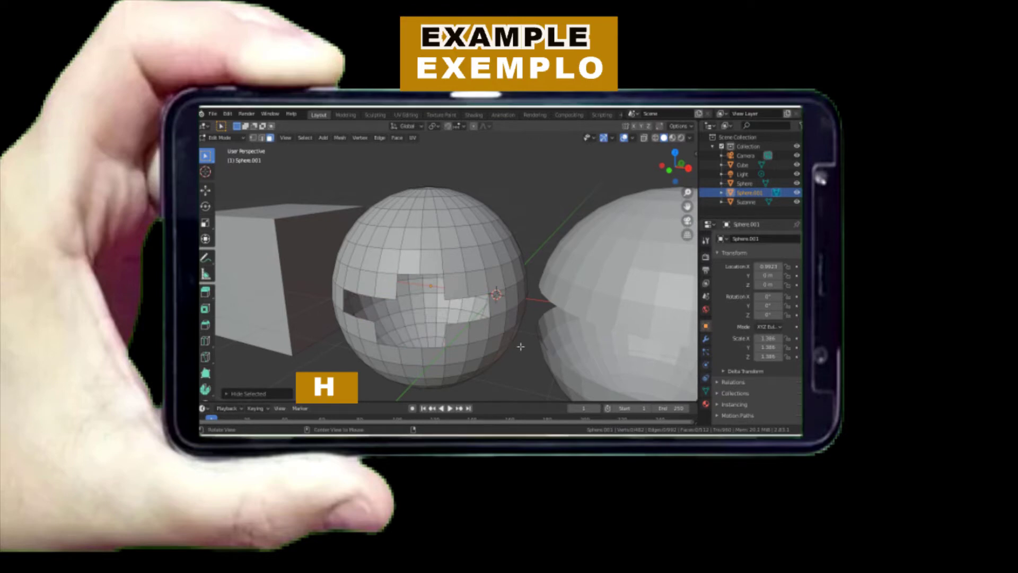
mouse_move(520, 345)
middle_down()
mouse_move(522, 321)
mouse_move(475, 342)
mouse_move(518, 337)
middle_up()
key(alt+h)
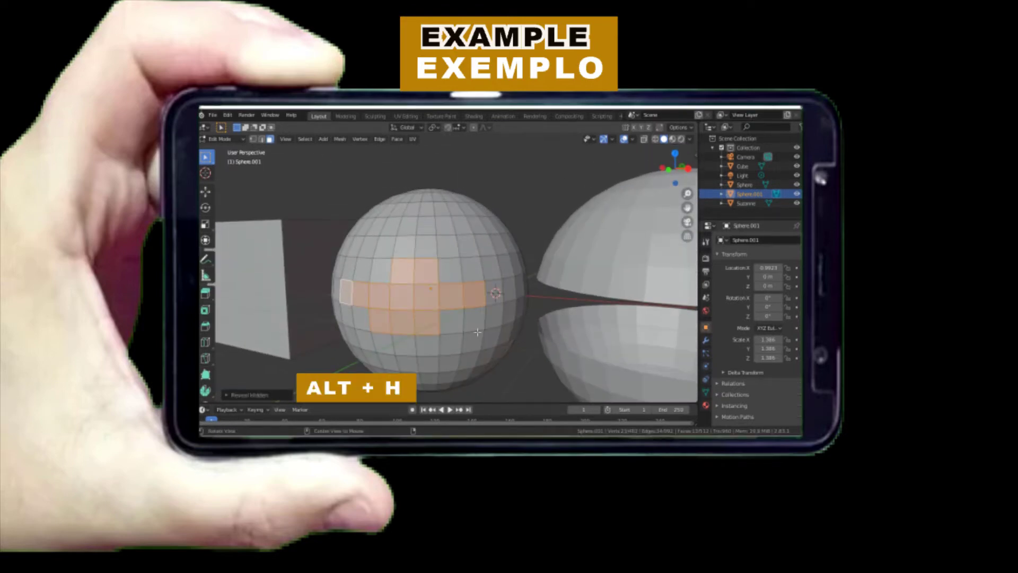
Step: Select several neighbouring vertical face loops on the full sphere, hide them, and reveal them again
middle_drag(517, 336, 447, 291)
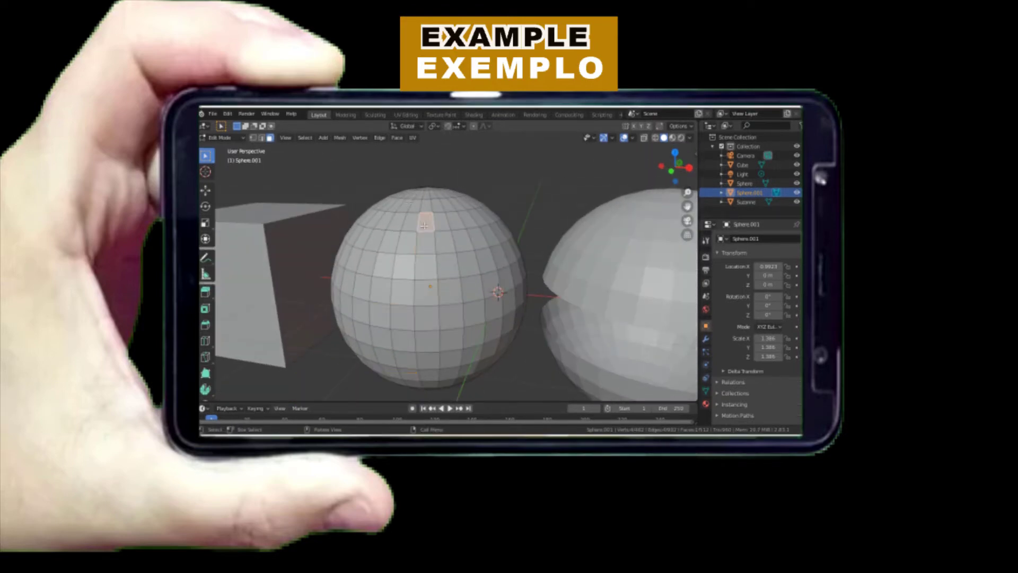
alt+click(448, 289)
alt+shift+click(426, 318)
alt+shift+click(406, 318)
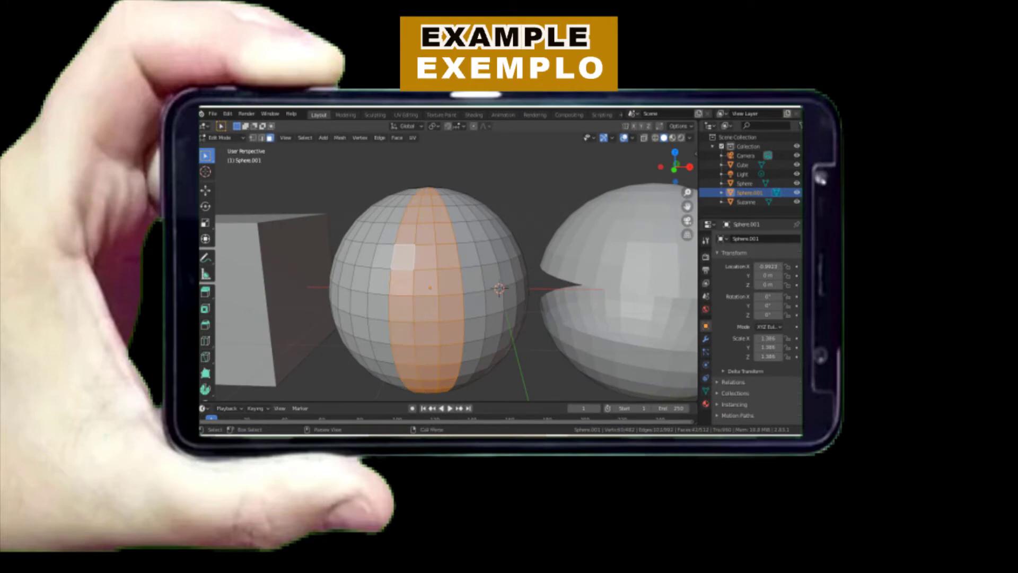
alt+shift+click(456, 280)
key(h)
middle_drag(457, 280, 425, 285)
key(alt+h)
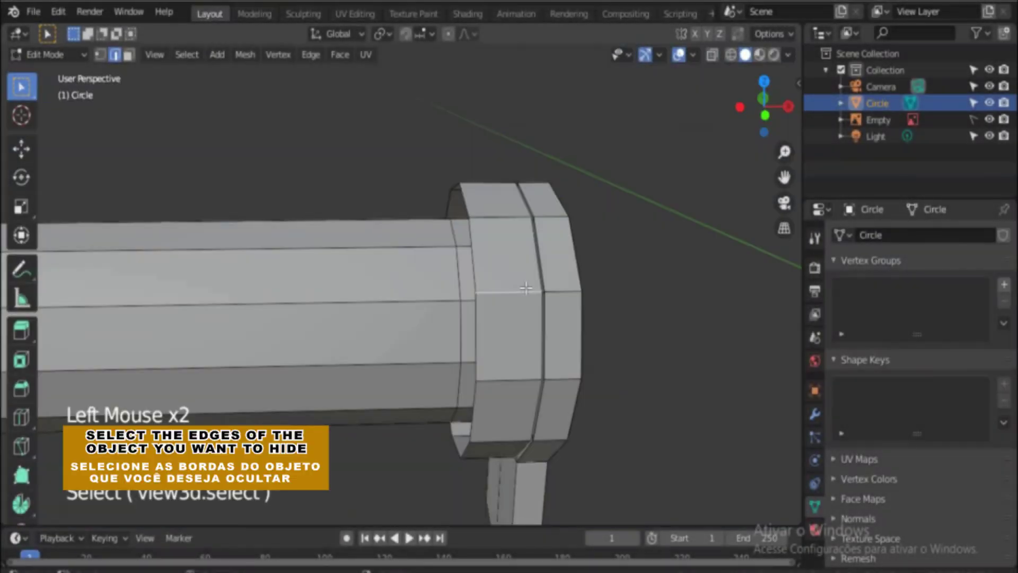
Step: Select one edge on the collar and one on the receiver plate, extend to all linked geometry, and hide both parts
shift+click(558, 292)
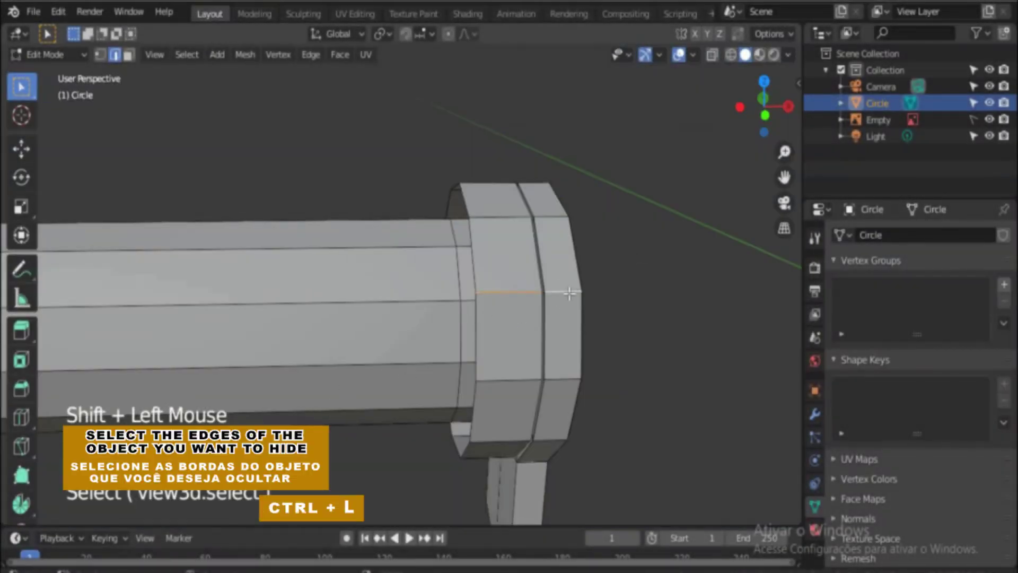
key(ctrl+l)
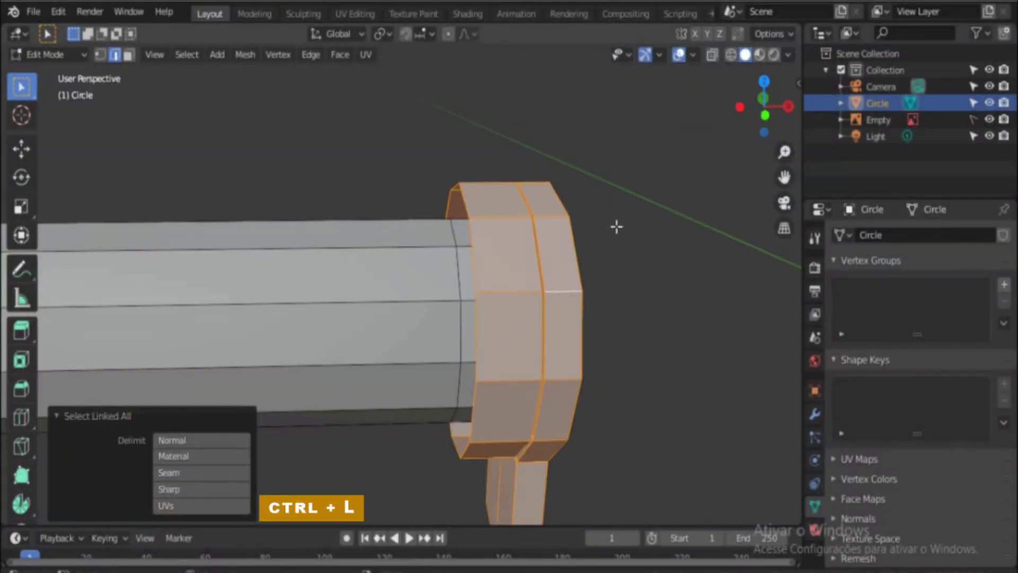
key(h)
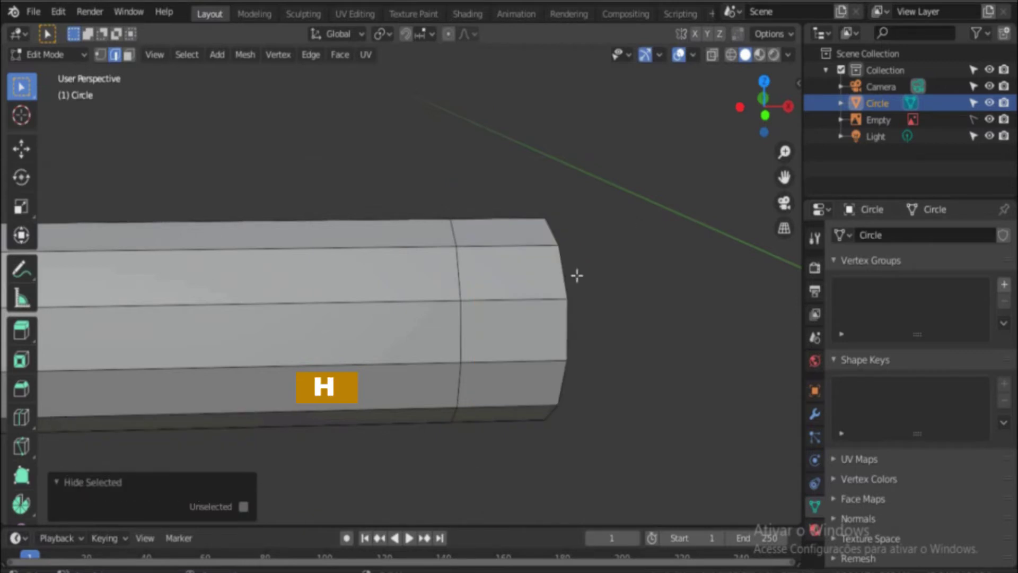
key(alt+h)
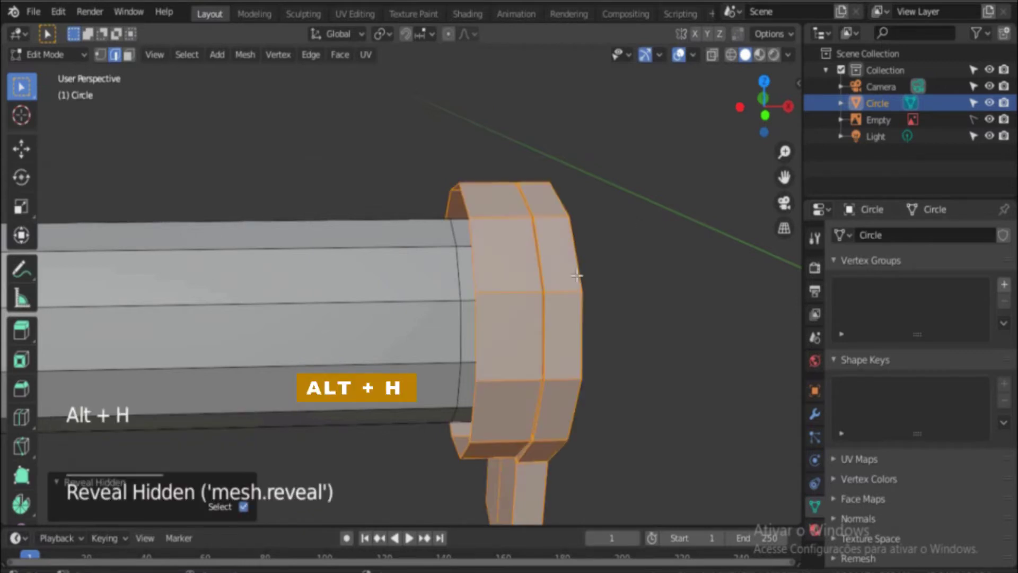
key(h)
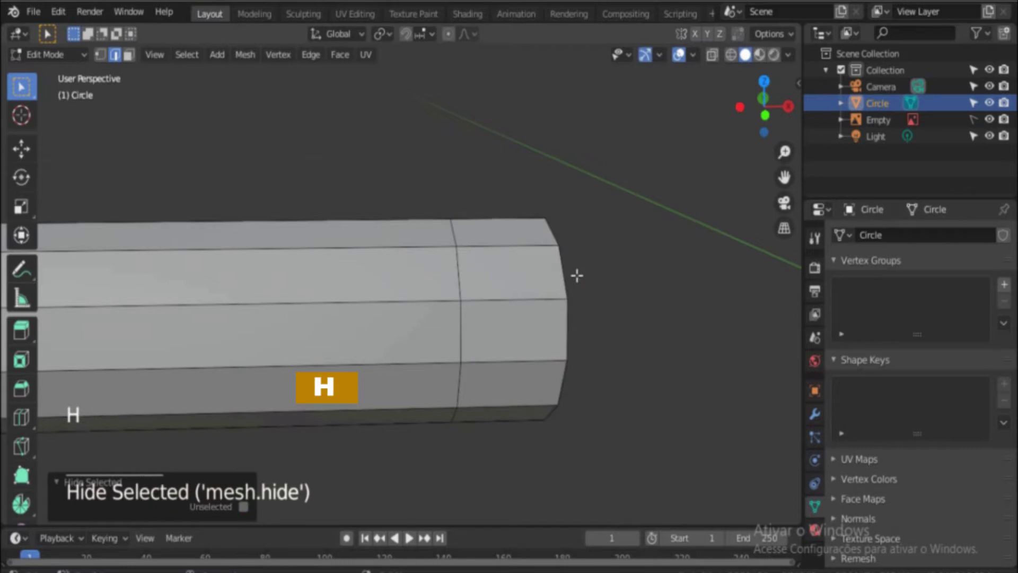
key(ctrl+z)
key(ctrl+z)
Step: Add one loop cut around the tube's end section and slide it to a factor of -0.344
key(ctrl+r)
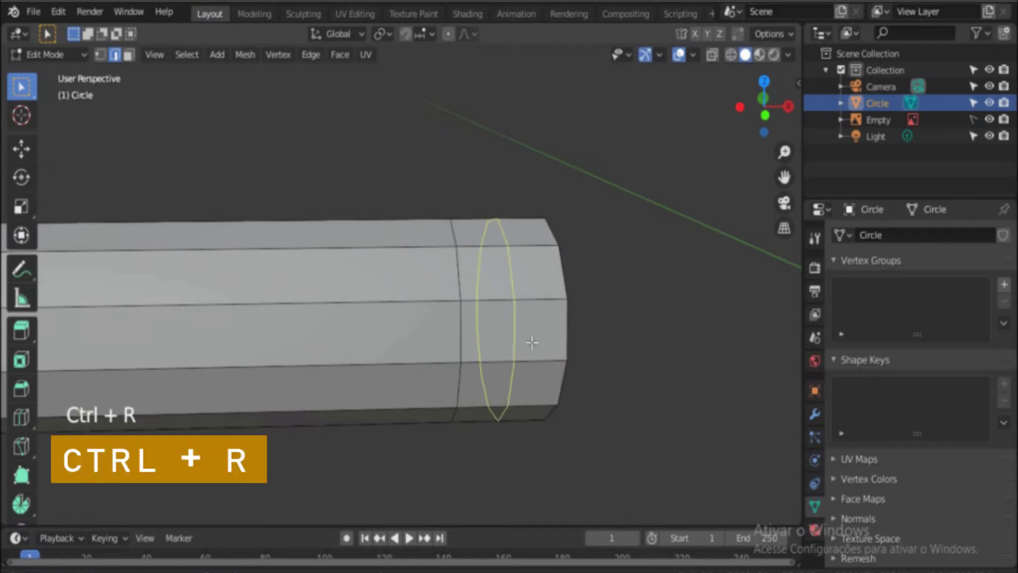
click(532, 342)
click(513, 335)
Step: Add 13 evenly spaced loop cuts within the narrow band near the tube's end
key(ctrl+r)
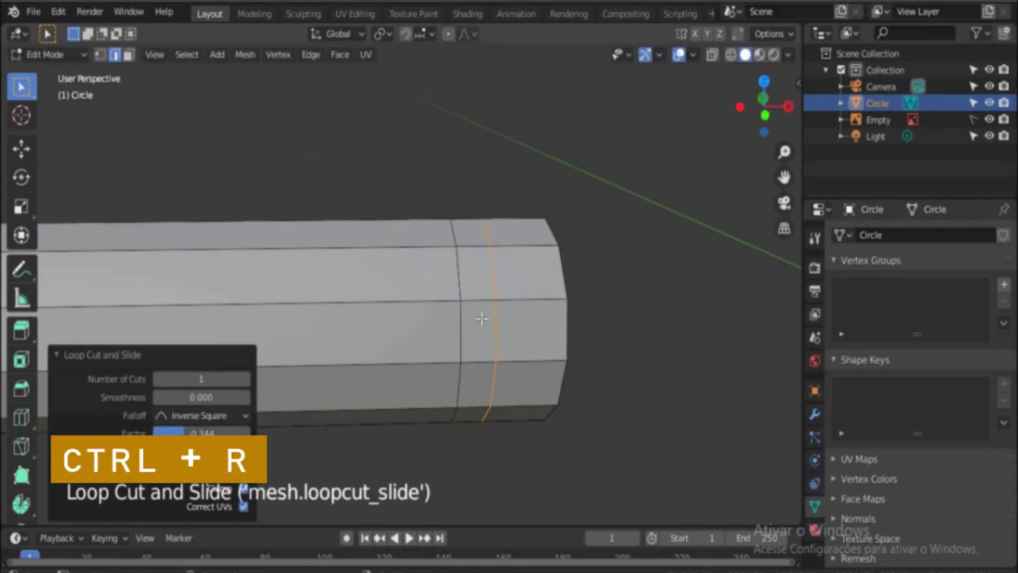
scroll(478, 312, up, 9)
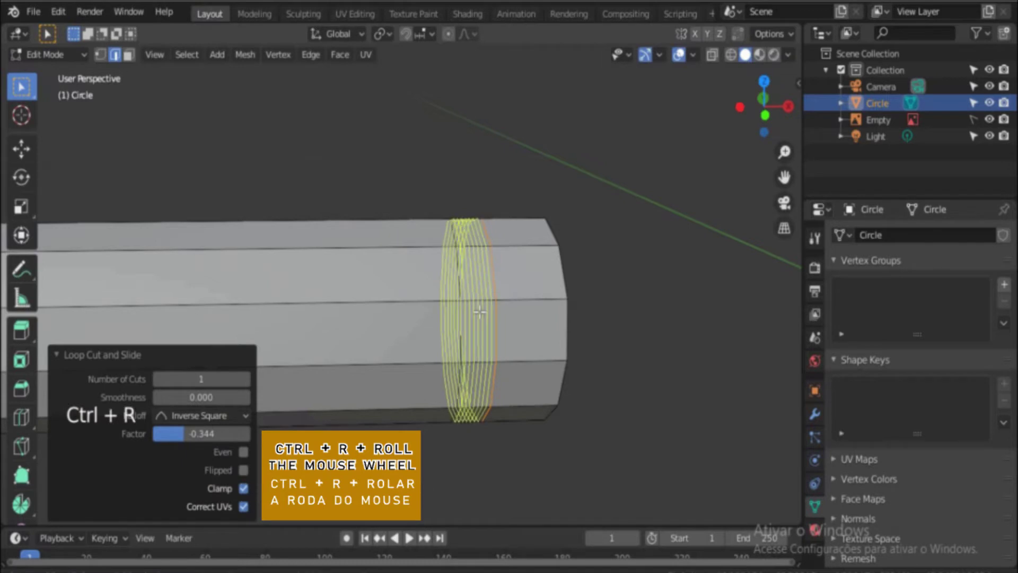
click(479, 312)
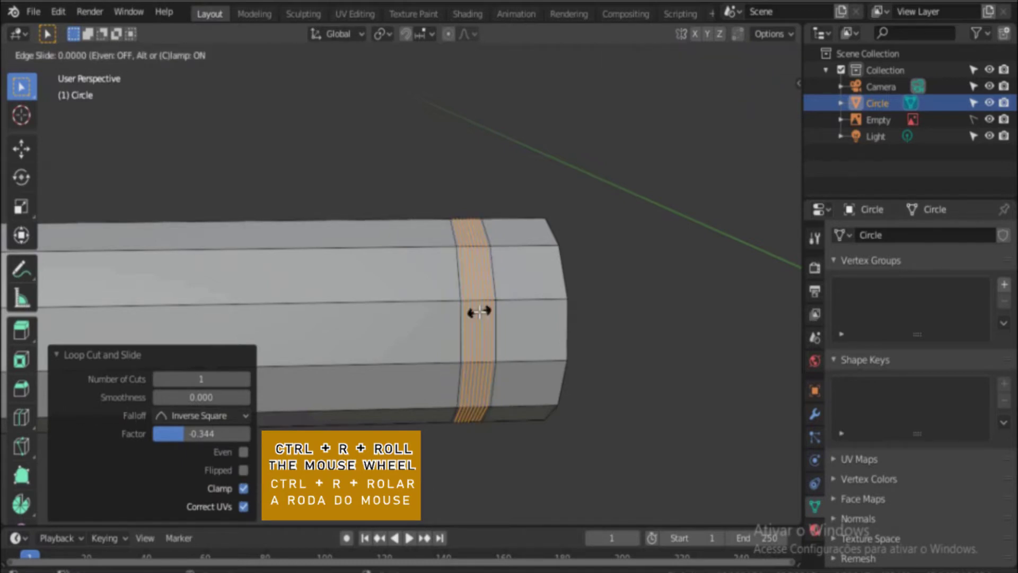
click(479, 312)
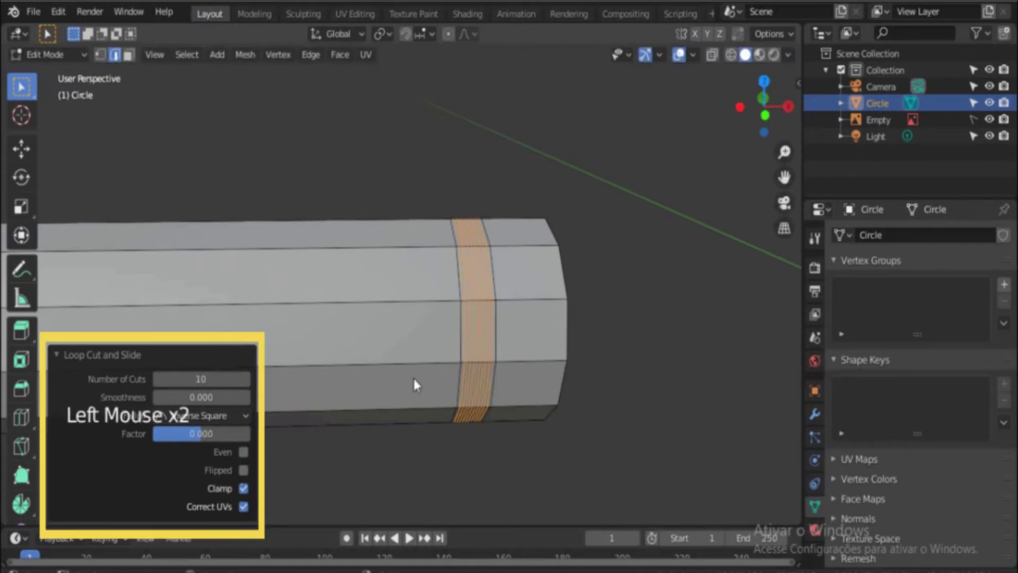
scroll(413, 377, up, 3)
click(246, 379)
click(246, 378)
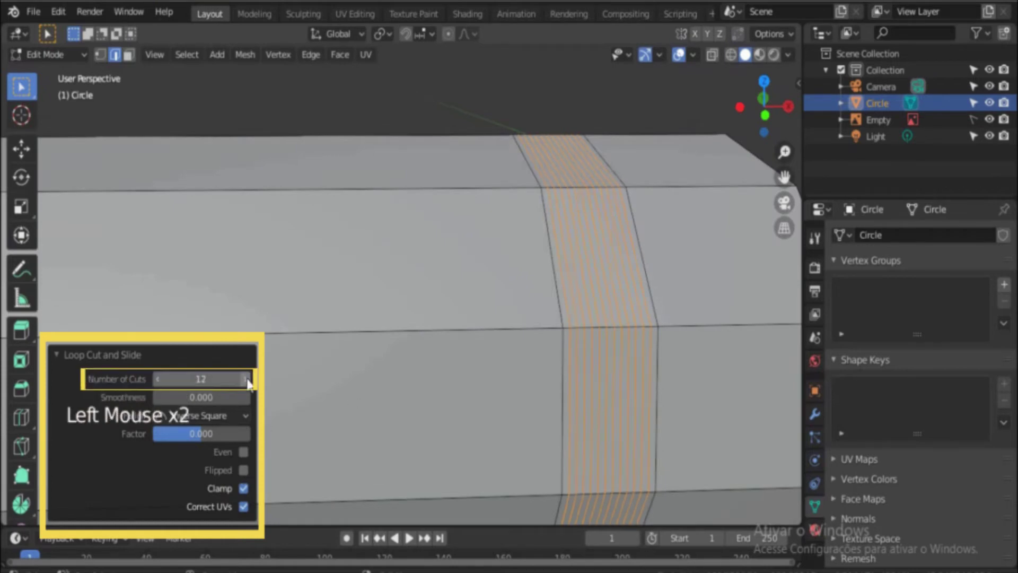
click(246, 379)
Step: Select six alternating edge loops in the narrow band and scale them to 0.976 to form thread grooves
click(626, 363)
shift+middle_drag(627, 360, 534, 330)
scroll(534, 330, up, 2)
click(466, 322)
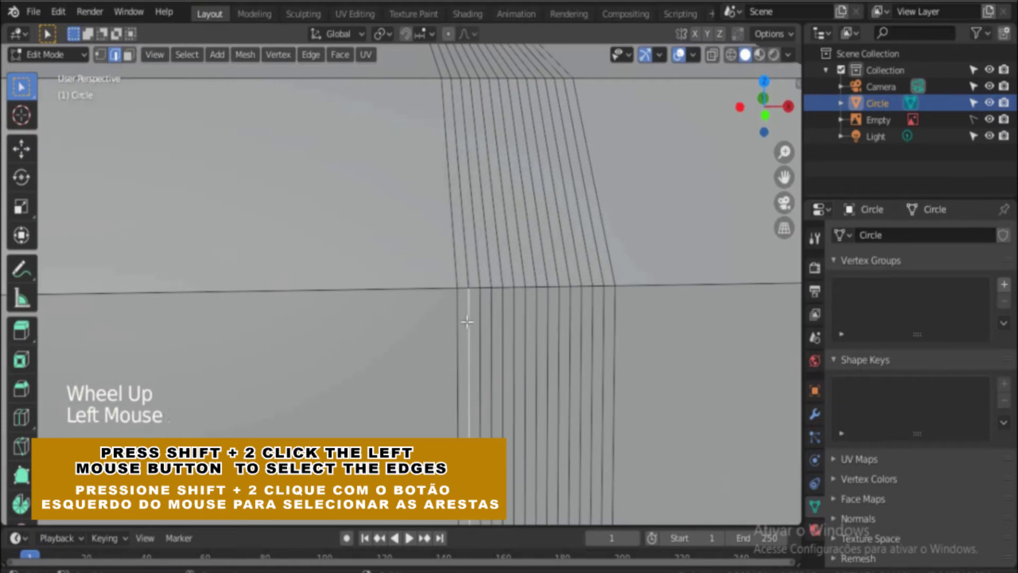
shift+double_click(492, 314)
shift+double_click(514, 329)
middle_drag(502, 326, 493, 317)
shift+double_click(470, 318)
shift+double_click(492, 321)
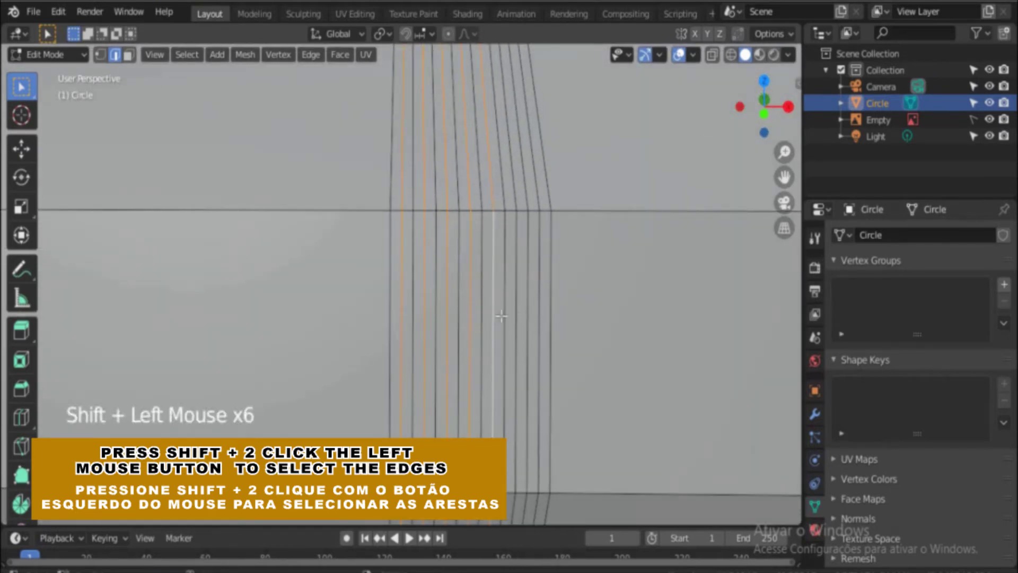
scroll(513, 308, down, 2)
scroll(506, 301, up, 1)
shift+double_click(471, 313)
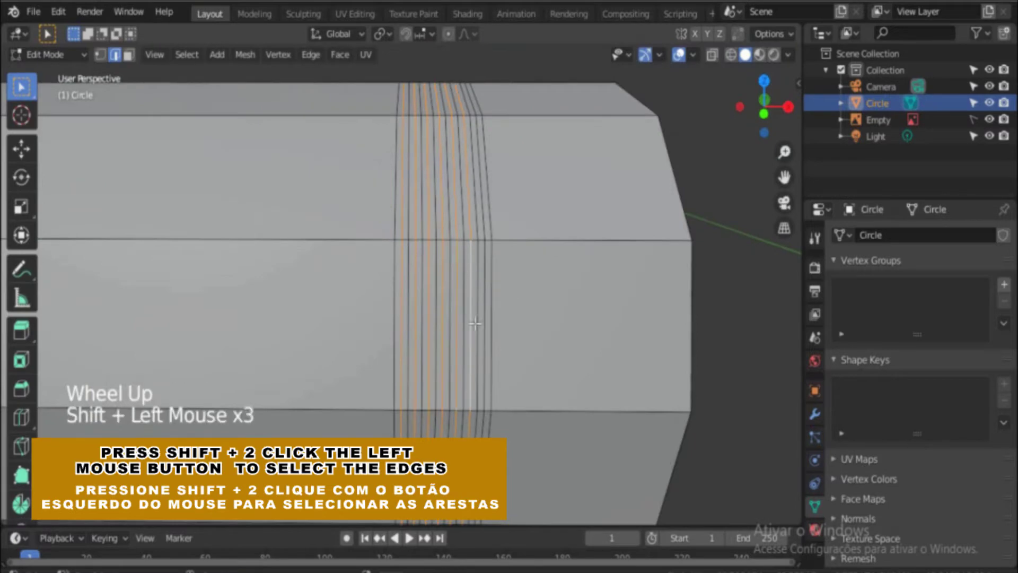
scroll(525, 411, down, 2)
scroll(514, 368, up, 1)
middle_drag(531, 411, 604, 398)
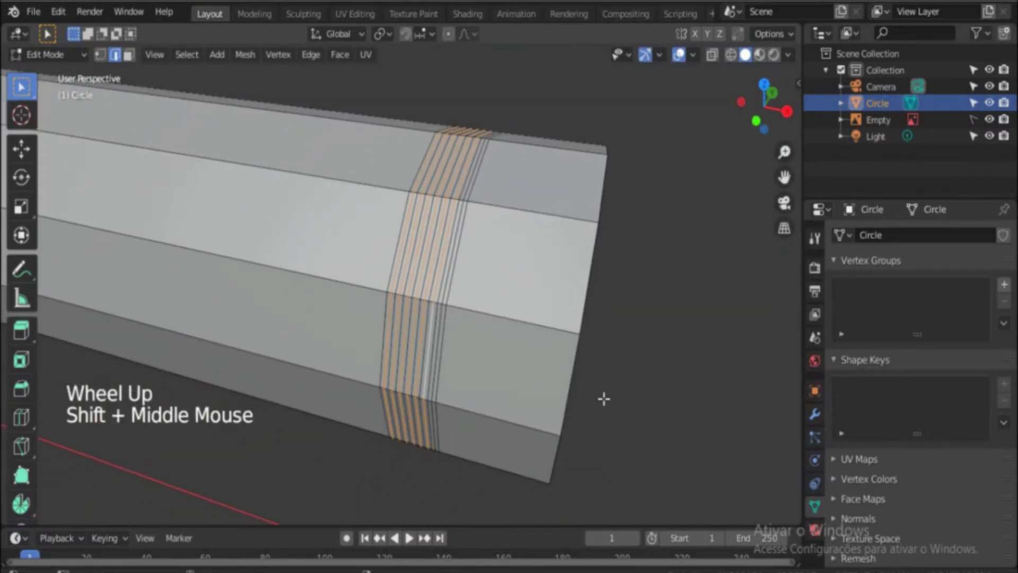
key(s)
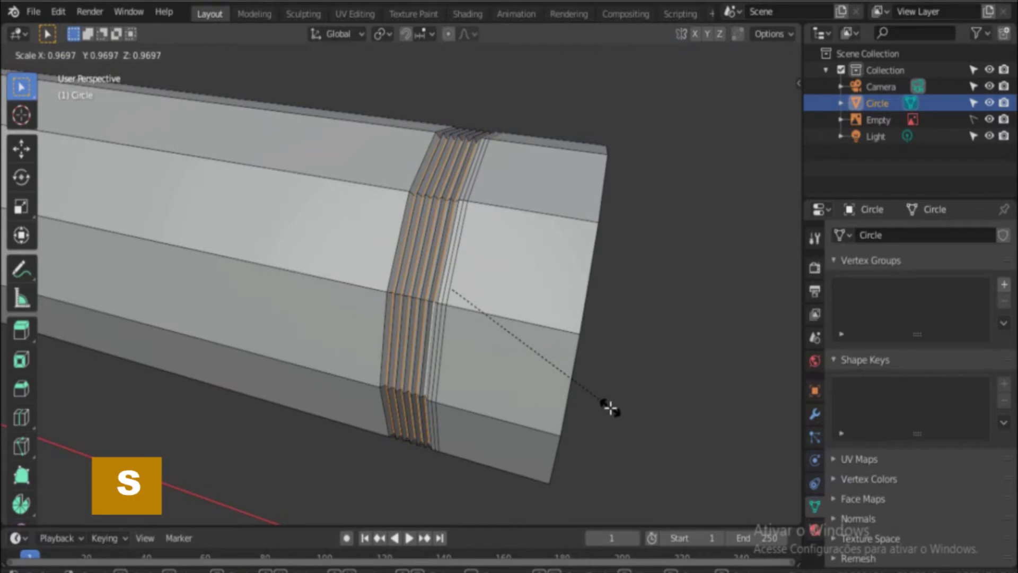
click(621, 413)
Step: Select the two unused edge loops beside the last groove on the tube and dissolve them
scroll(572, 361, up, 2)
alt+middle_click(573, 361)
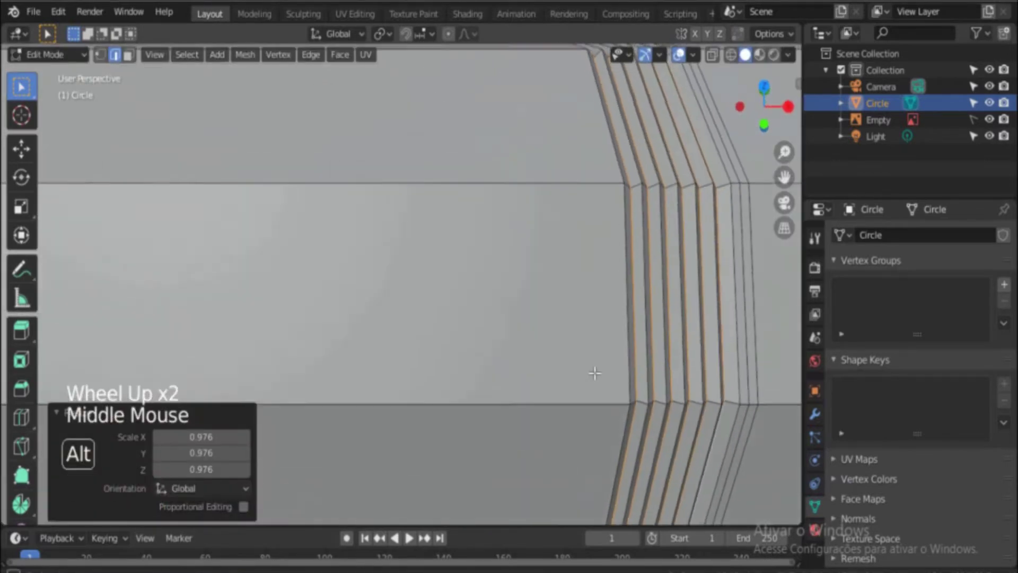
scroll(564, 367, down, 3)
middle_drag(563, 367, 525, 318)
scroll(524, 300, up, 2)
scroll(525, 319, up, 3)
shift+middle_drag(525, 318, 570, 288)
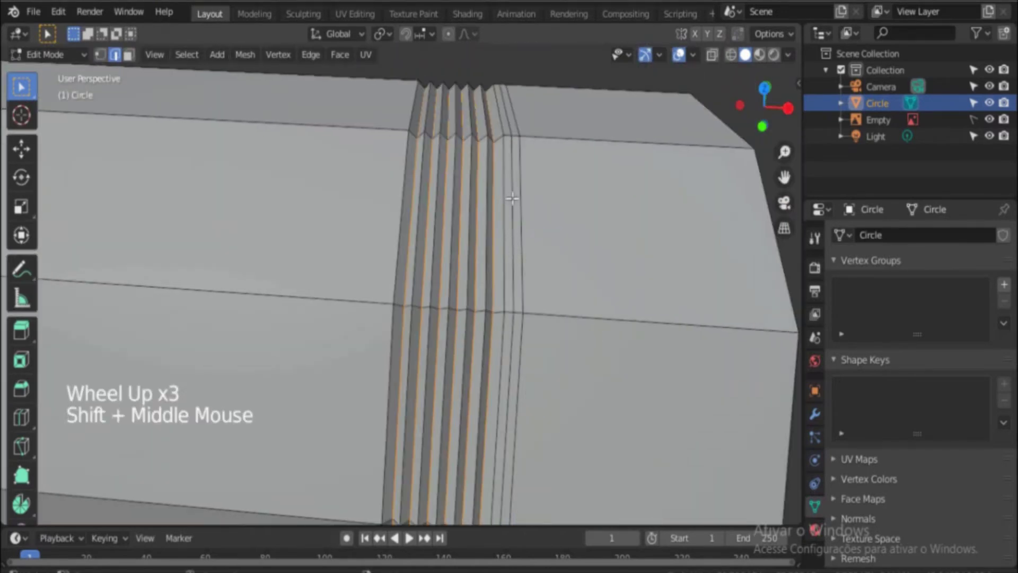
click(507, 163)
double_click(513, 165)
shift+double_click(521, 177)
scroll(496, 217, down, 1)
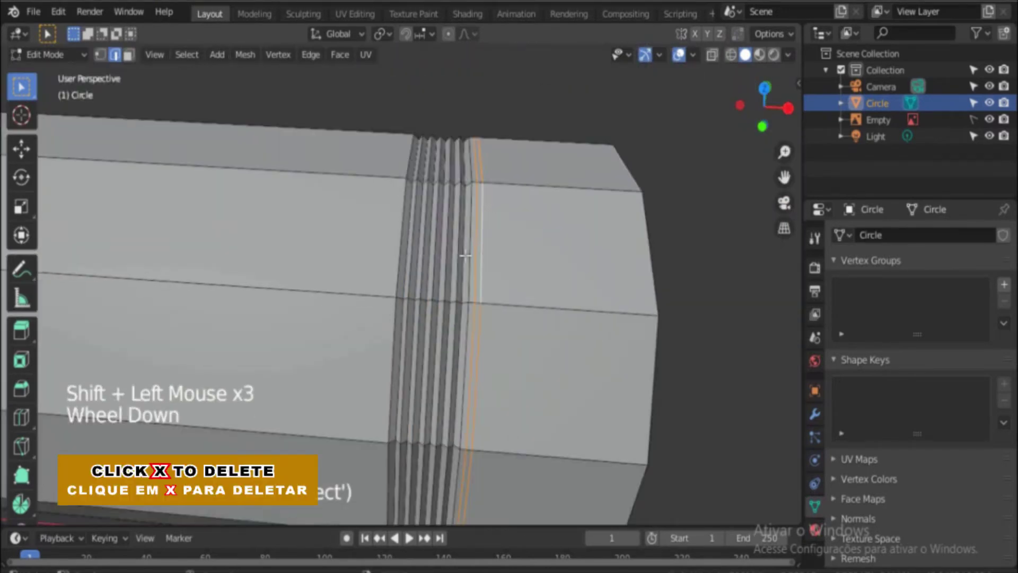
key(x)
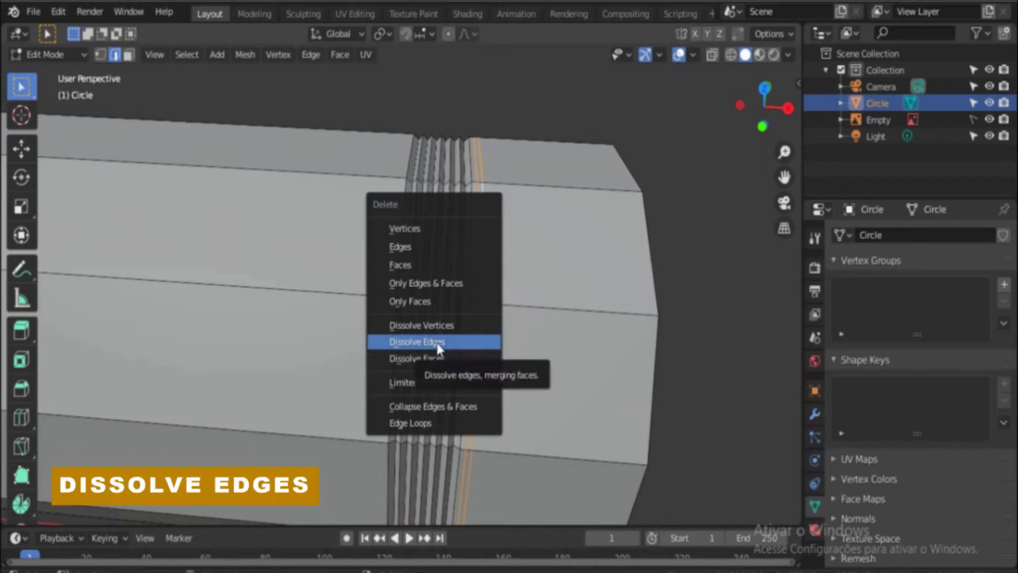
click(438, 342)
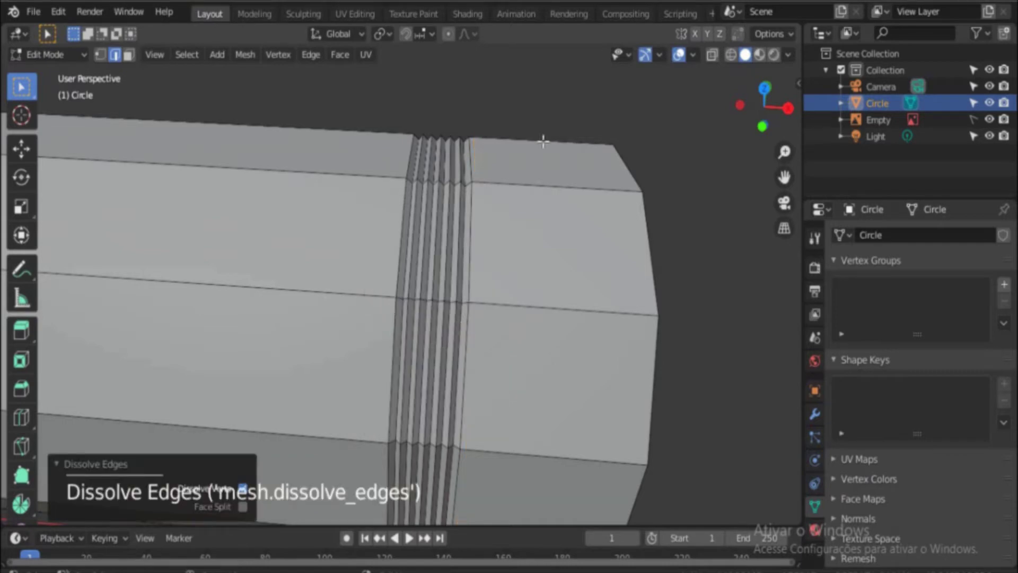
Step: Reveal the hidden collar and receiver plate
alt+middle_drag(625, 279, 598, 325)
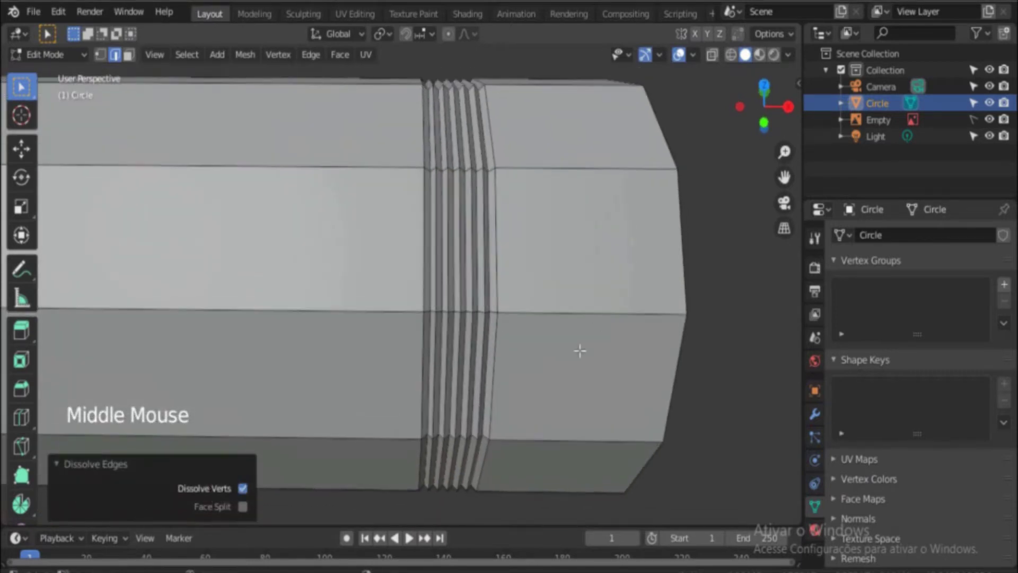
scroll(580, 346, down, 2)
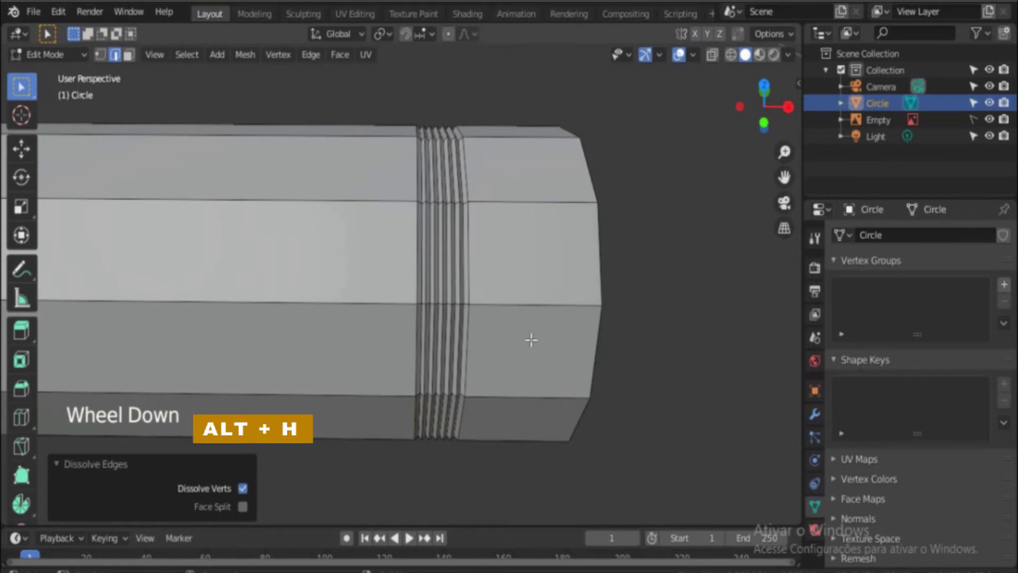
key(alt+h)
Step: Select the collar's open edge loop around the tube, extrude it, and scale it inward to 0.727
middle_drag(476, 305, 515, 339)
middle_drag(514, 339, 535, 345)
alt+click(612, 235)
scroll(604, 248, down, 2)
scroll(605, 248, up, 1)
middle_drag(605, 298, 689, 422)
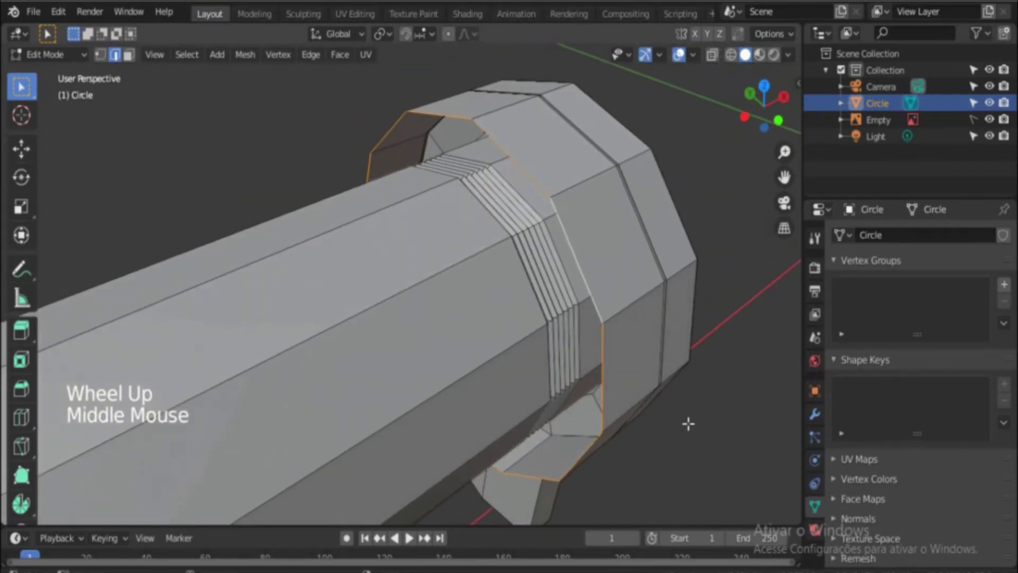
key(e)
key(s)
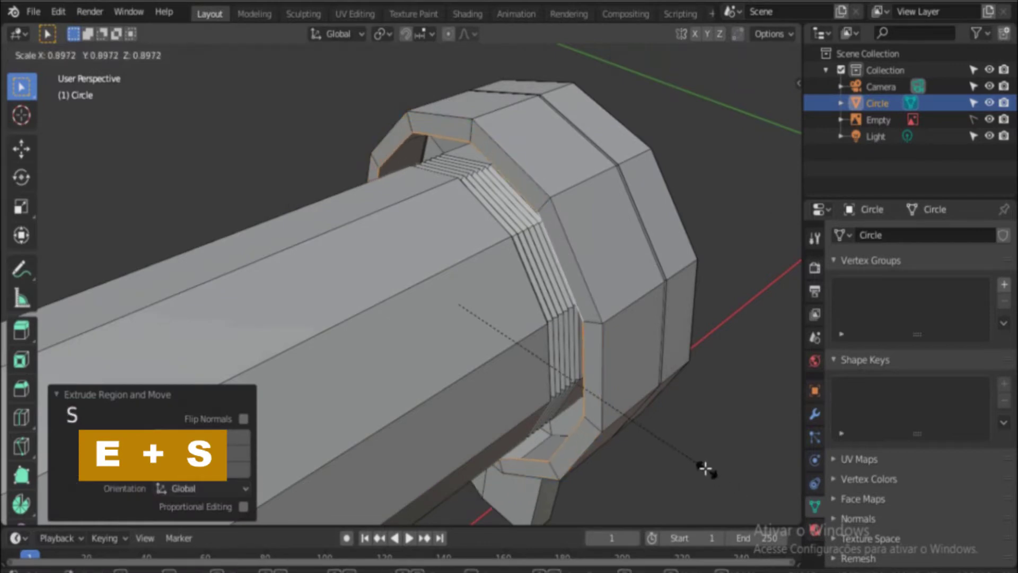
click(654, 446)
Step: Select the tube's groove edge loops hidden beneath the collar in see-through front view and dissolve the edges
scroll(529, 323, down, 1)
middle_drag(655, 446, 590, 184)
scroll(535, 320, up, 3)
key(KP_1)
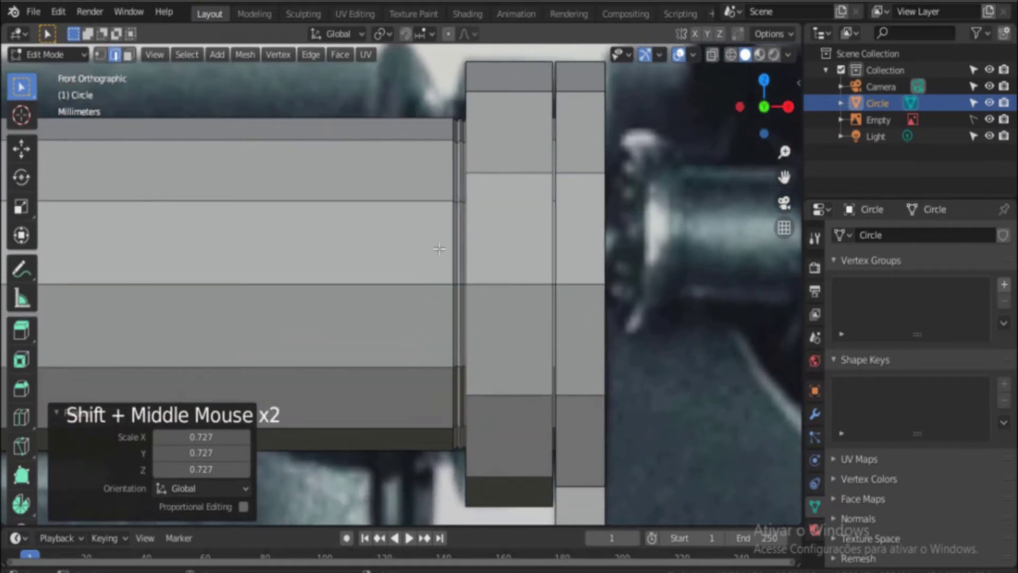
click(712, 55)
scroll(532, 228, up, 2)
scroll(530, 228, down, 1)
scroll(522, 127, up, 3)
shift+middle_drag(523, 127, 494, 142)
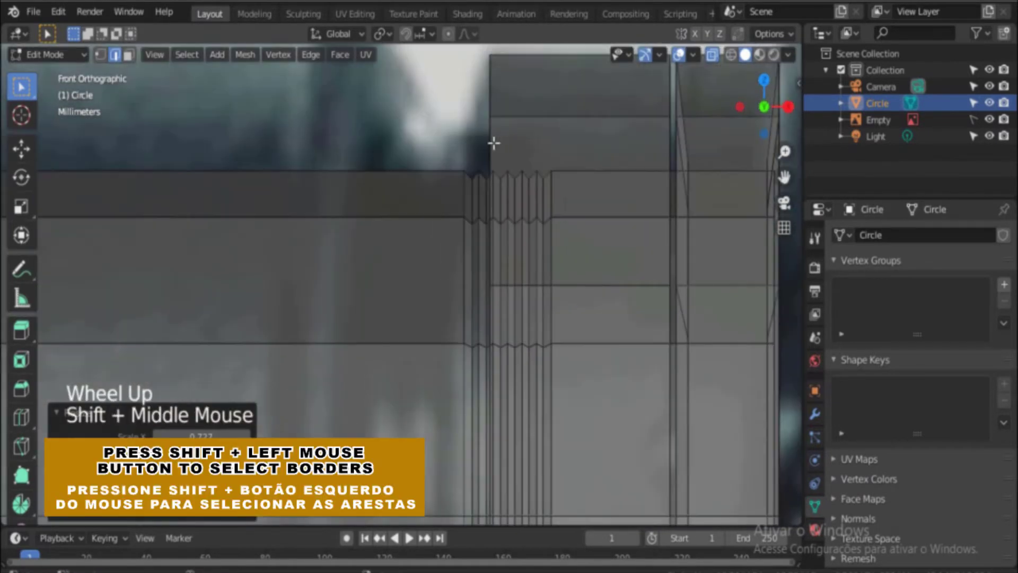
shift+middle_drag(551, 208, 541, 187)
click(540, 187)
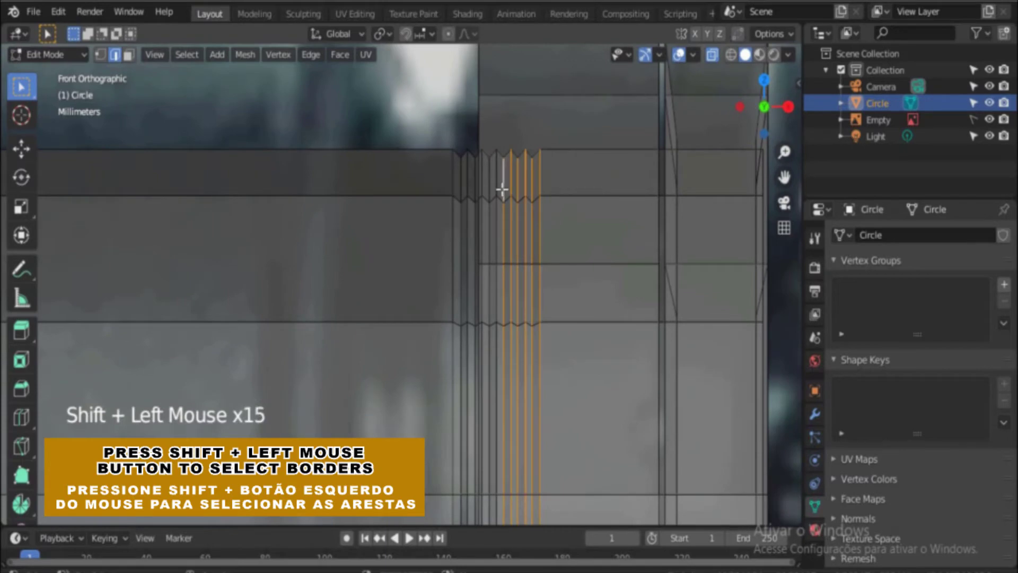
scroll(536, 222, down, 1)
shift+middle_drag(537, 349, 530, 243)
key(x)
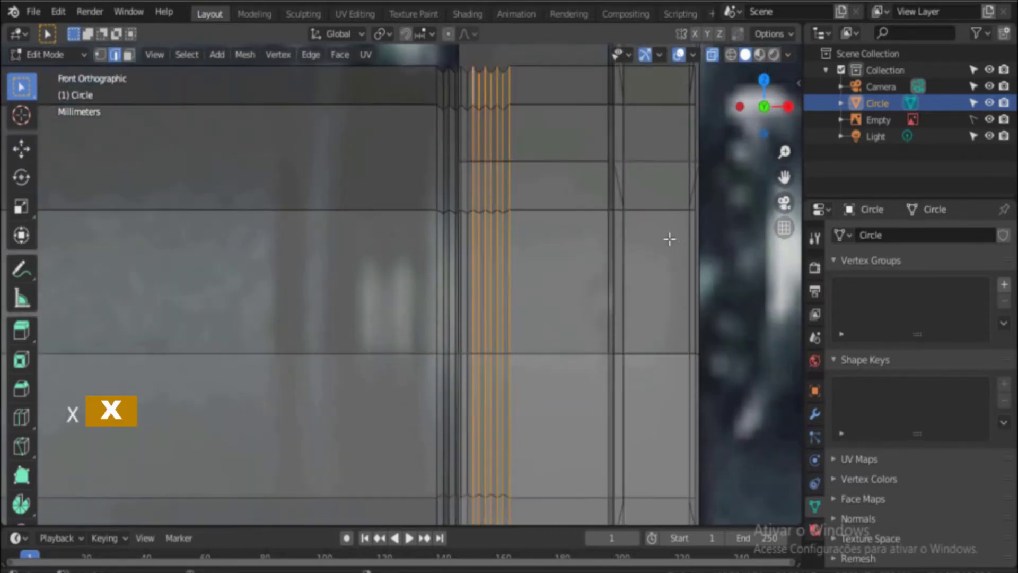
key(x)
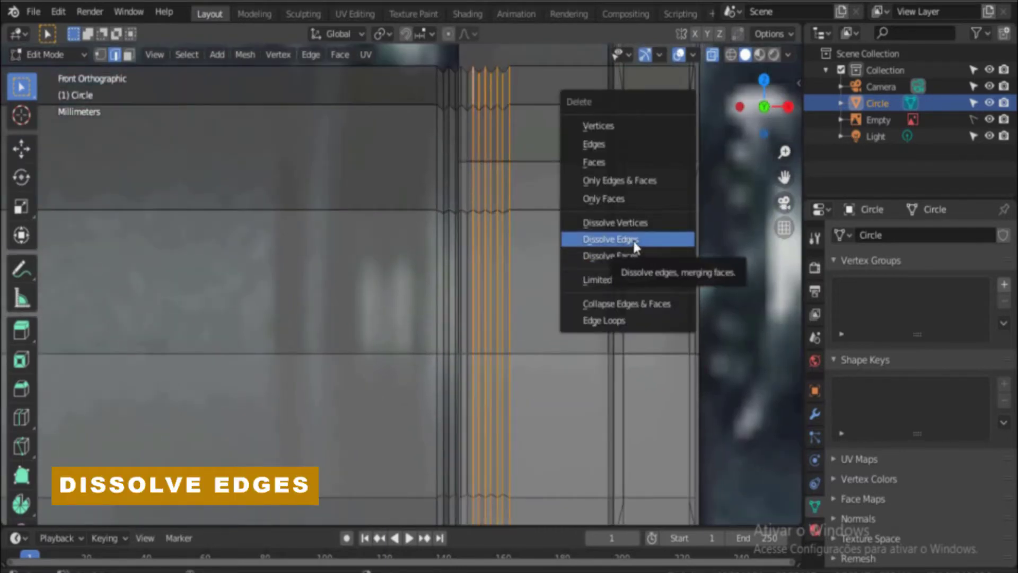
click(635, 241)
scroll(488, 207, down, 1)
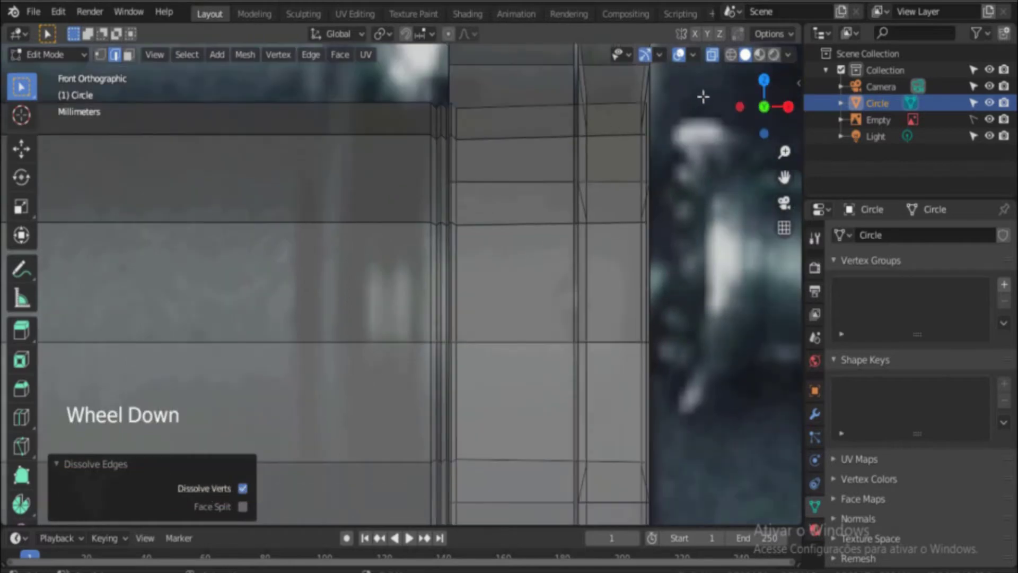
Step: Select the outer edge loop around the collar's open front end and snap the 3D cursor to it
click(712, 55)
scroll(582, 201, down, 2)
scroll(565, 279, down, 3)
middle_drag(543, 225, 338, 188)
scroll(359, 210, down, 3)
scroll(359, 209, up, 2)
double_click(370, 290)
shift+double_click(399, 276)
middle_drag(416, 136, 451, 64)
shift+click(444, 114)
shift+middle_drag(451, 79, 456, 202)
shift+click(457, 224)
shift+click(405, 194)
shift+click(284, 203)
shift+click(284, 202)
middle_drag(283, 203, 399, 183)
shift+click(323, 409)
shift+click(325, 407)
middle_drag(373, 393, 581, 311)
scroll(582, 311, down, 4)
key(shift+s)
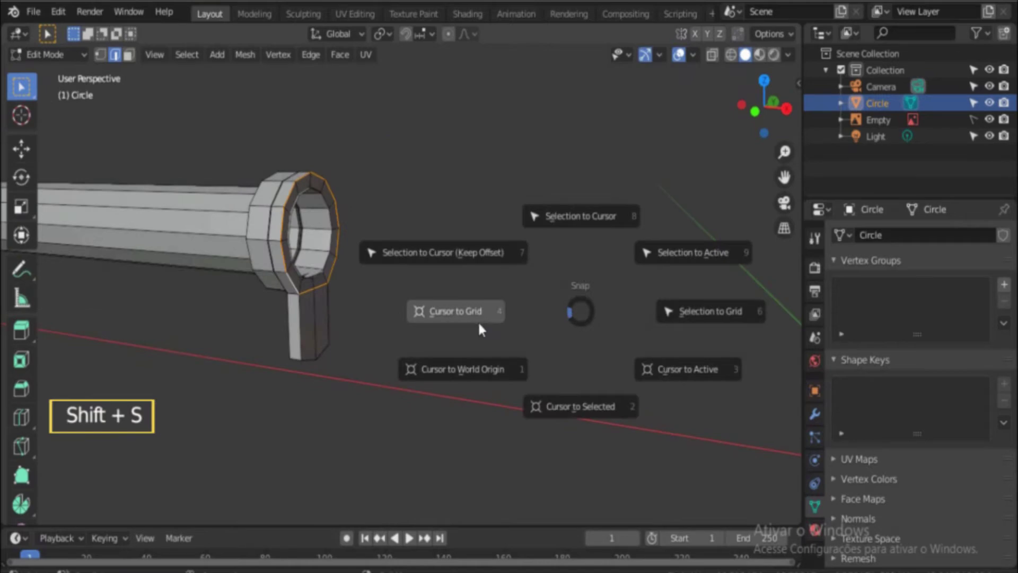
click(581, 407)
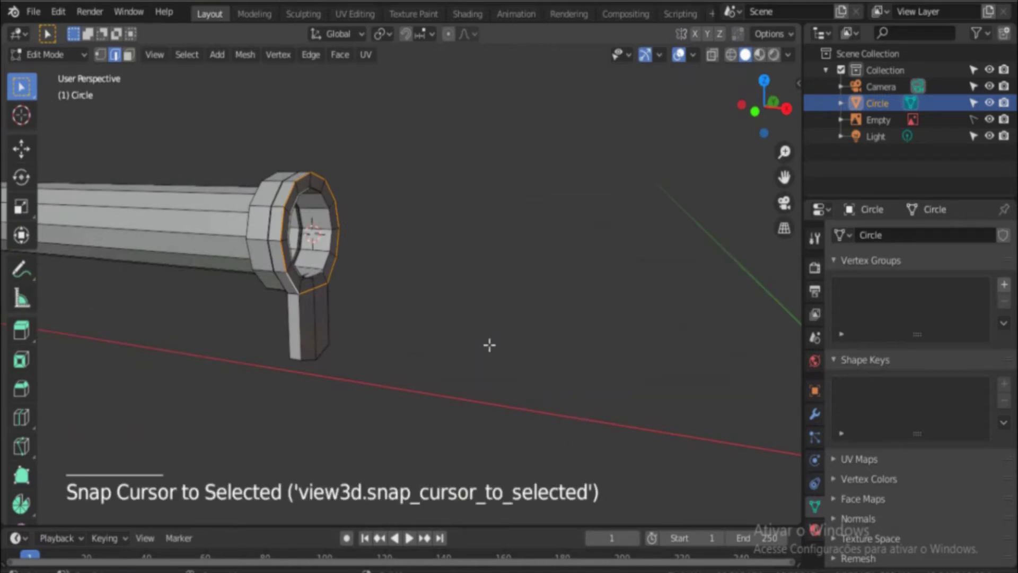
Step: Add a cube at the 3D cursor in front view and scale it down to a small block near the collar's size
middle_drag(488, 345, 403, 296)
key(KP_1)
scroll(369, 262, down, 2)
scroll(368, 261, down, 2)
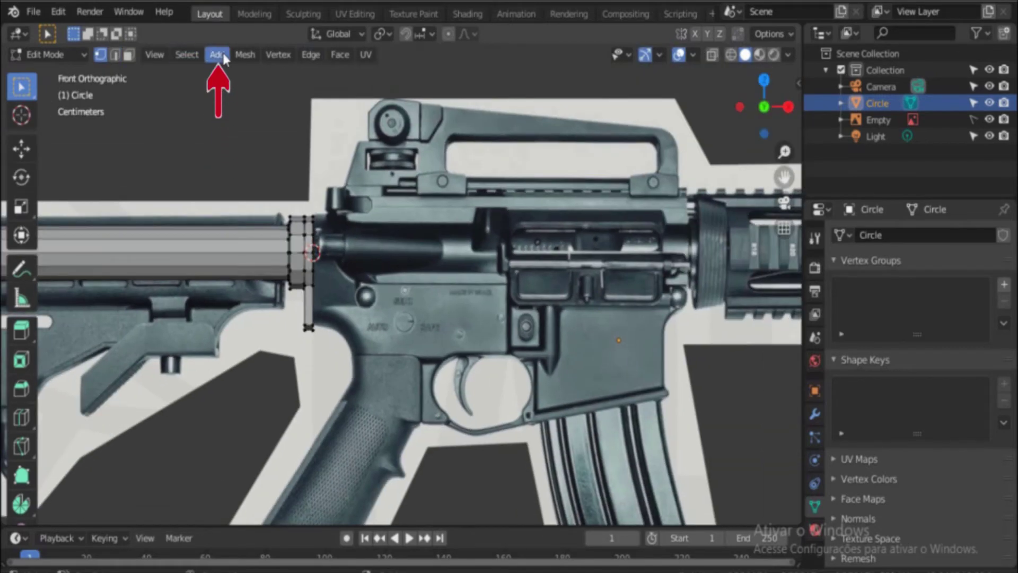
click(221, 55)
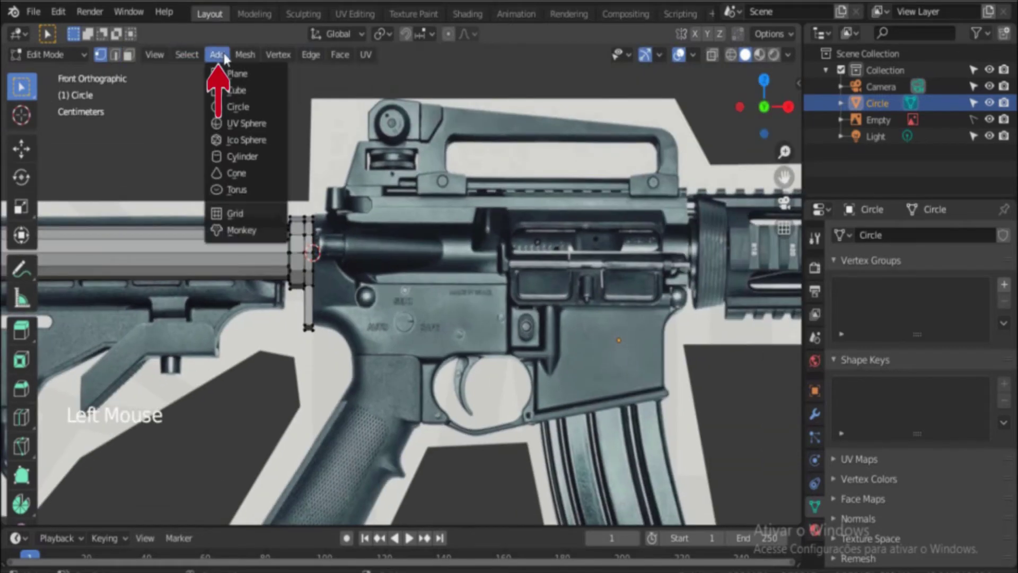
click(247, 94)
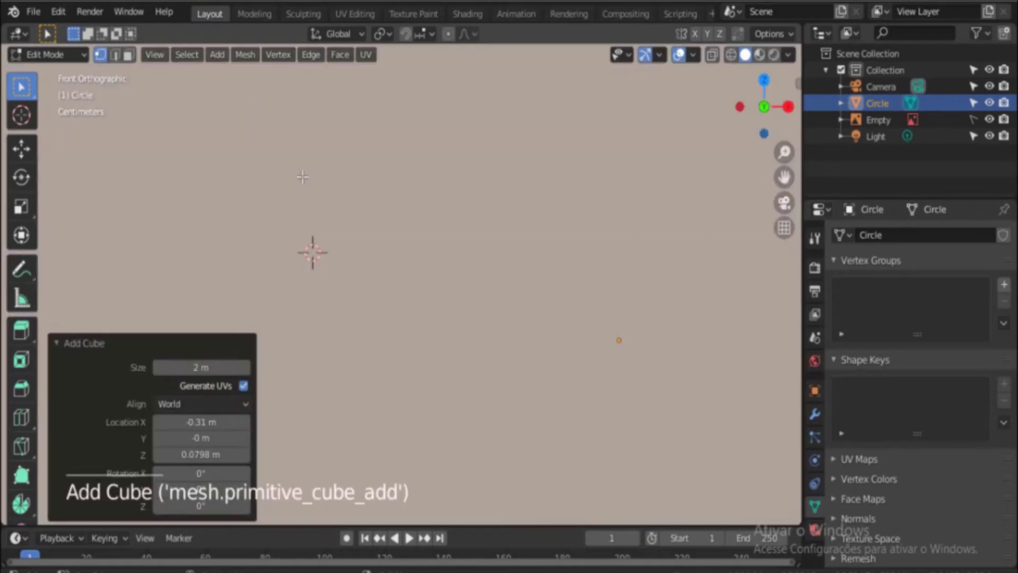
scroll(538, 400, down, 12)
key(s)
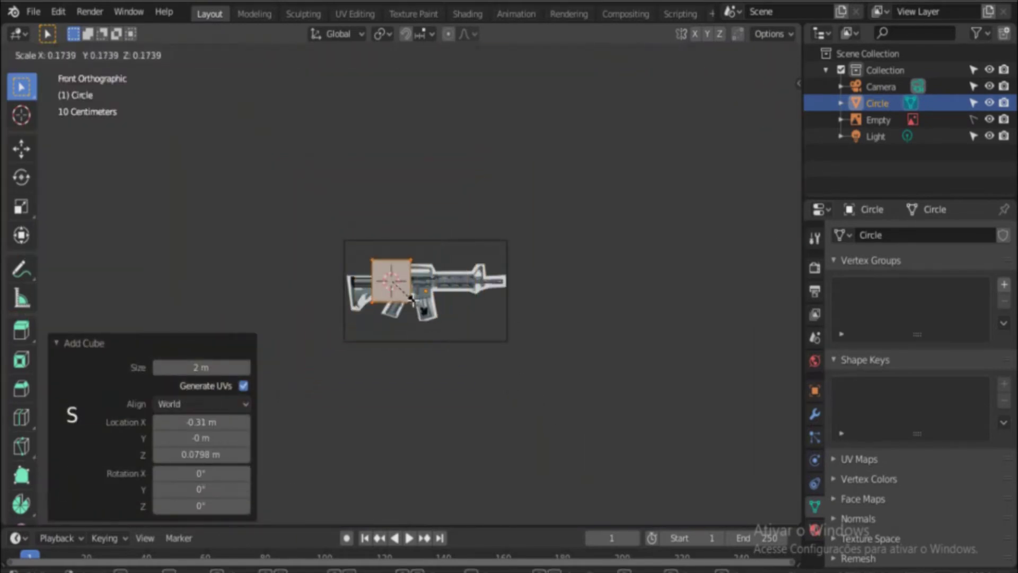
click(415, 304)
Step: Move the cube so its rear face sits flush against the collar's front end in front view
scroll(415, 304, up, 6)
key(g)
click(425, 240)
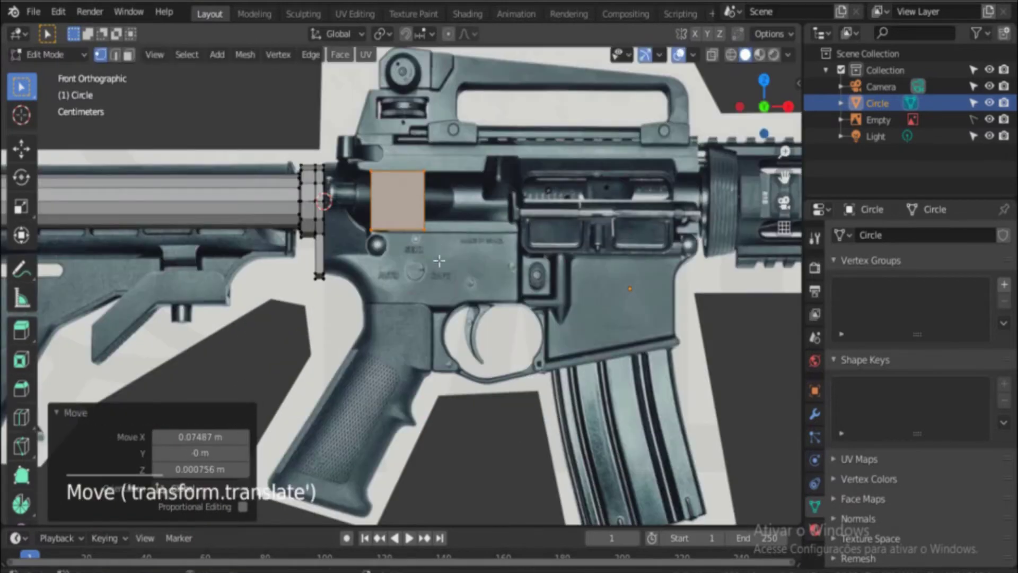
key(g)
click(382, 246)
scroll(381, 247, up, 3)
shift+middle_drag(381, 246, 482, 317)
scroll(392, 276, up, 3)
key(g)
click(417, 319)
scroll(409, 144, down, 4)
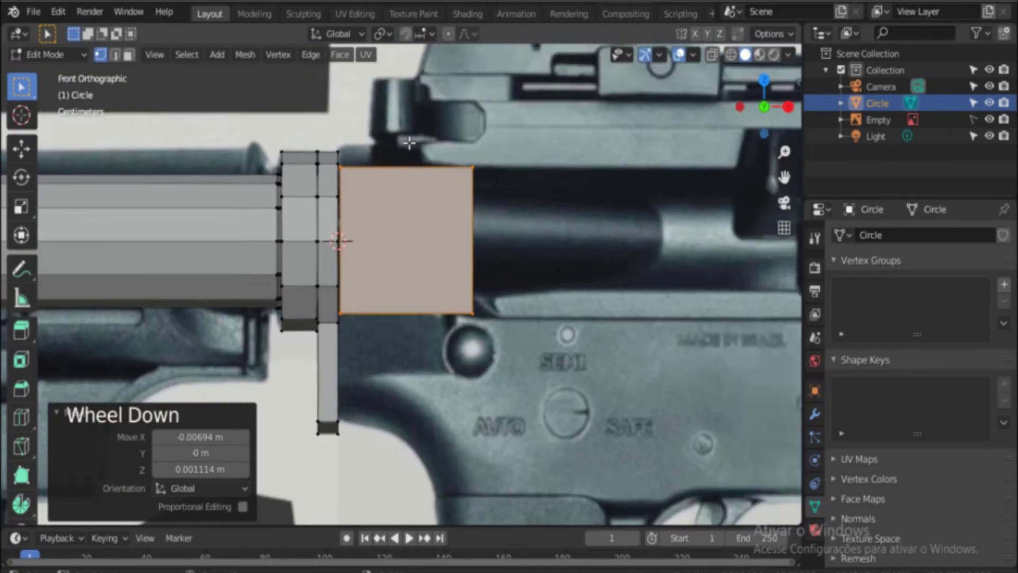
Step: Scale the cube along Y so it extends past both sides of the collar
middle_drag(394, 200, 466, 295)
scroll(466, 295, up, 1)
key(s)
key(y)
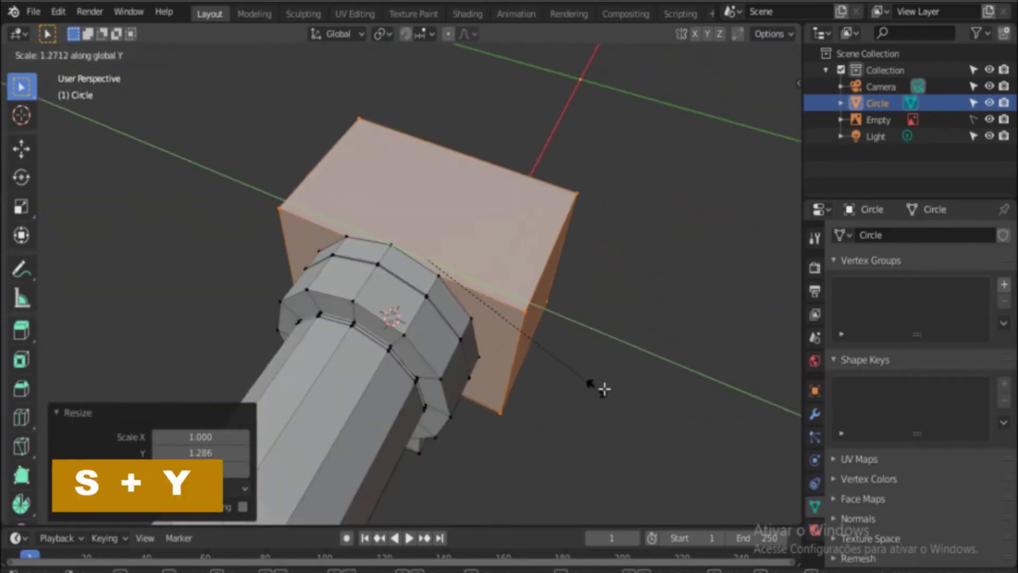
click(565, 371)
Step: Select the vertices of one side face of the cube and enable snapping with Vertex as the snap target
scroll(566, 370, up, 2)
key(b)
key(b)
drag(462, 107, 624, 259)
key(b)
drag(456, 205, 531, 422)
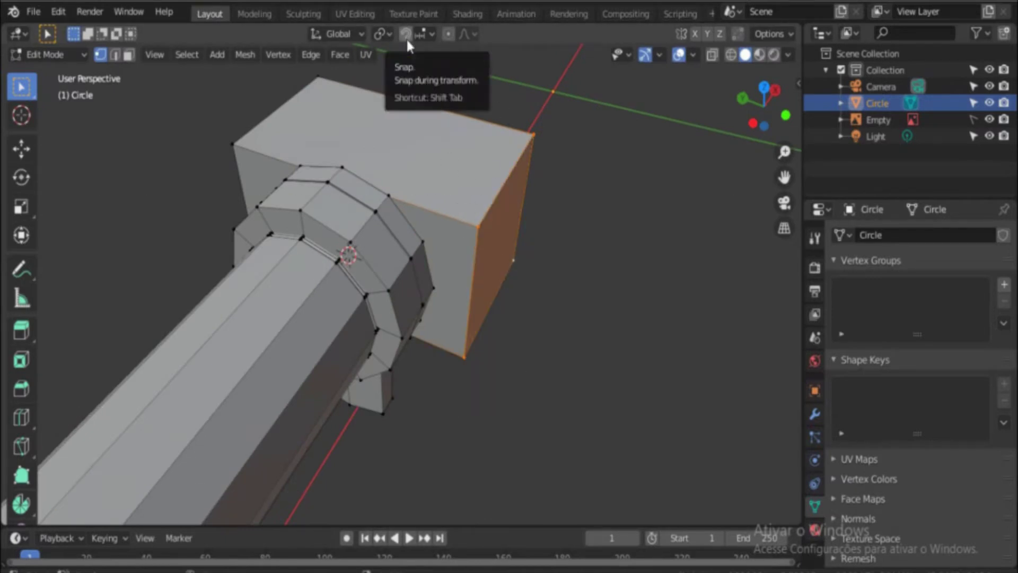
key(ctrl)
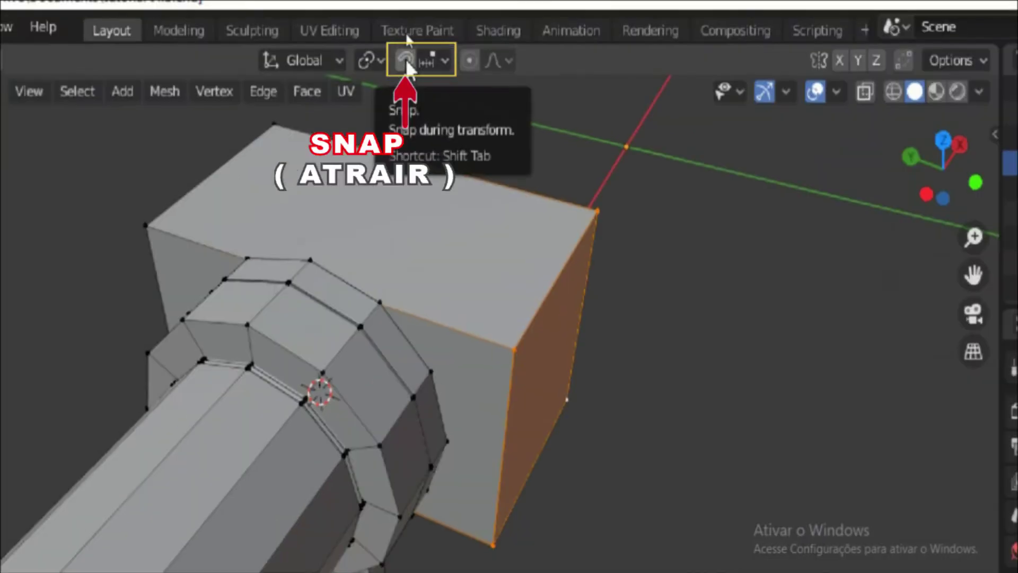
click(405, 34)
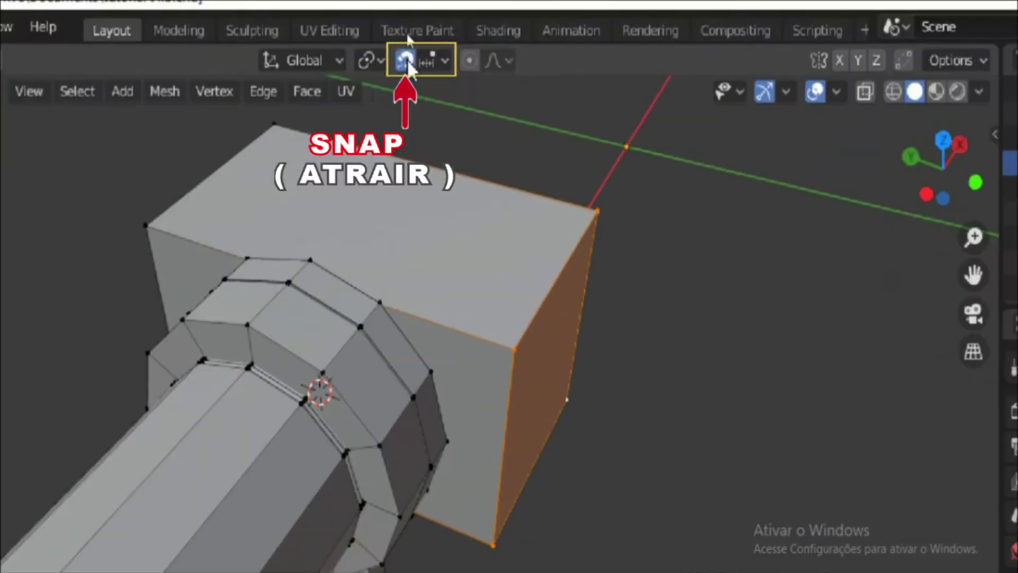
click(444, 64)
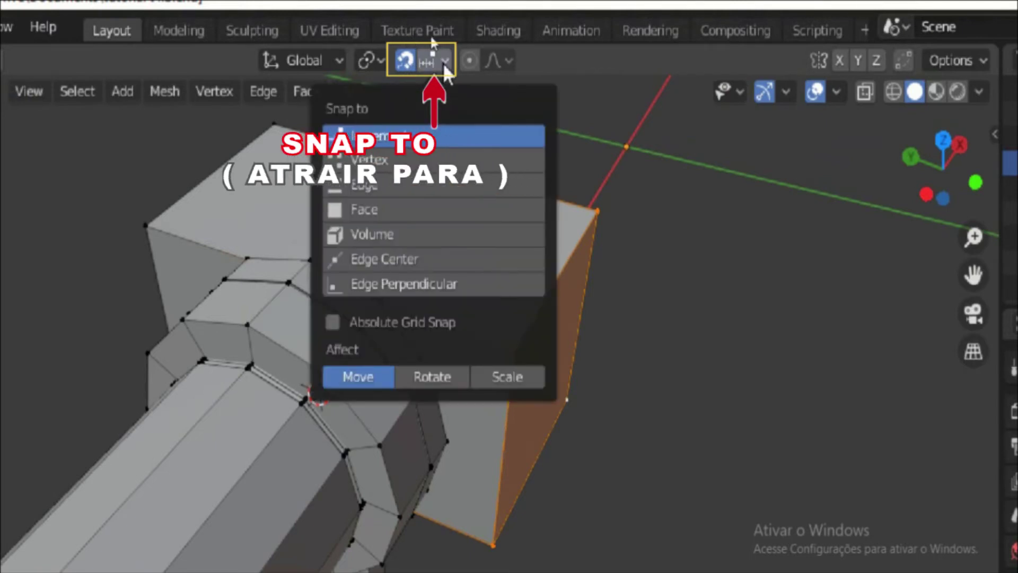
click(377, 162)
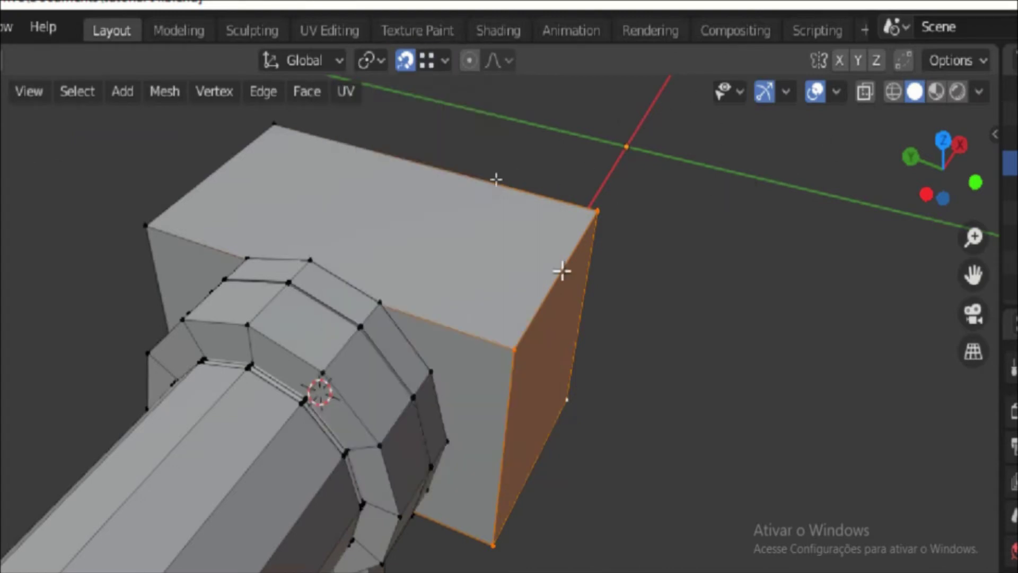
Step: Move the selected side face inward 0.012923 m along Y, snapping it to the collar's outermost vertex
key(g)
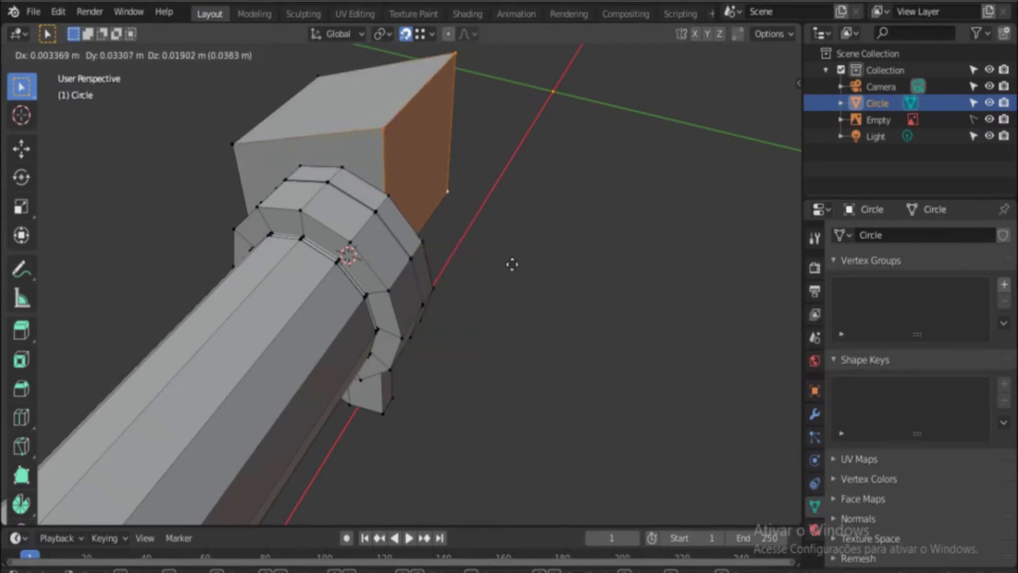
key(y)
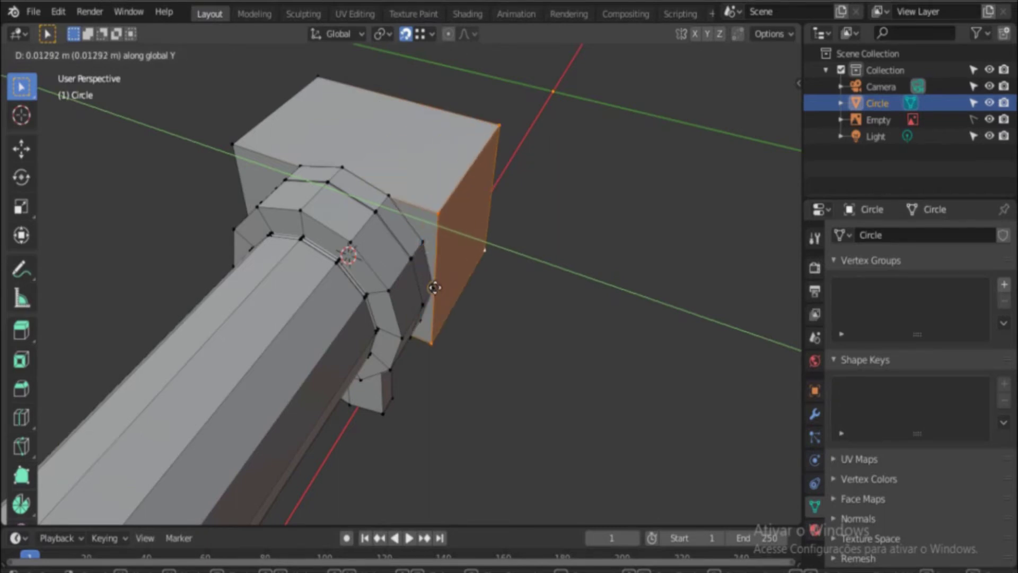
click(436, 288)
scroll(455, 297, up, 3)
middle_drag(455, 297, 372, 233)
scroll(448, 256, down, 5)
Step: Select the cube's opposite side face and move it -0.012923 m along Y, snapping to the collar's outermost vertex
middle_drag(372, 233, 457, 253)
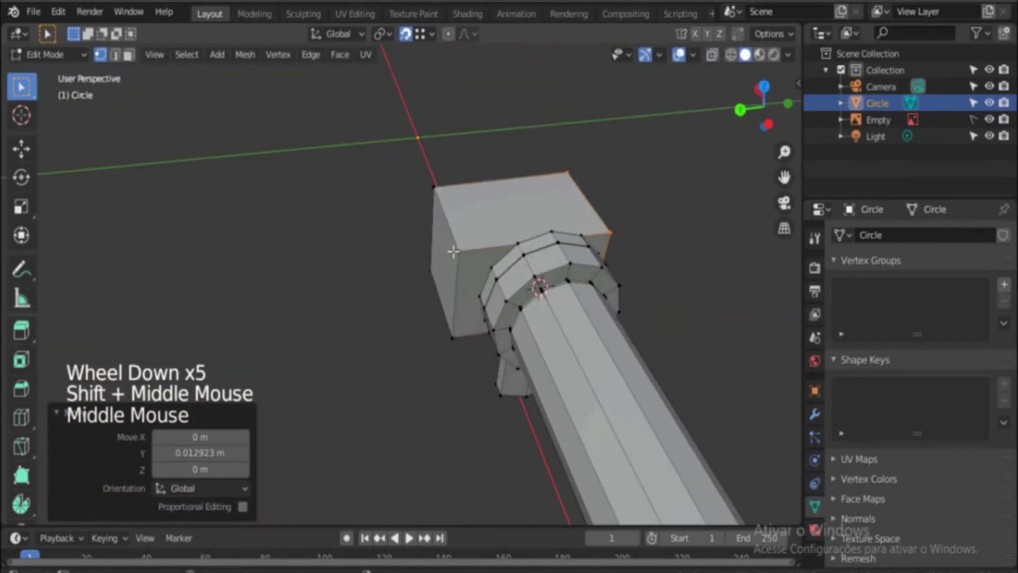
click(457, 253)
key(b)
drag(418, 260, 466, 351)
key(b)
drag(420, 175, 448, 200)
scroll(493, 265, up, 2)
middle_drag(496, 270, 516, 248)
scroll(525, 239, up, 1)
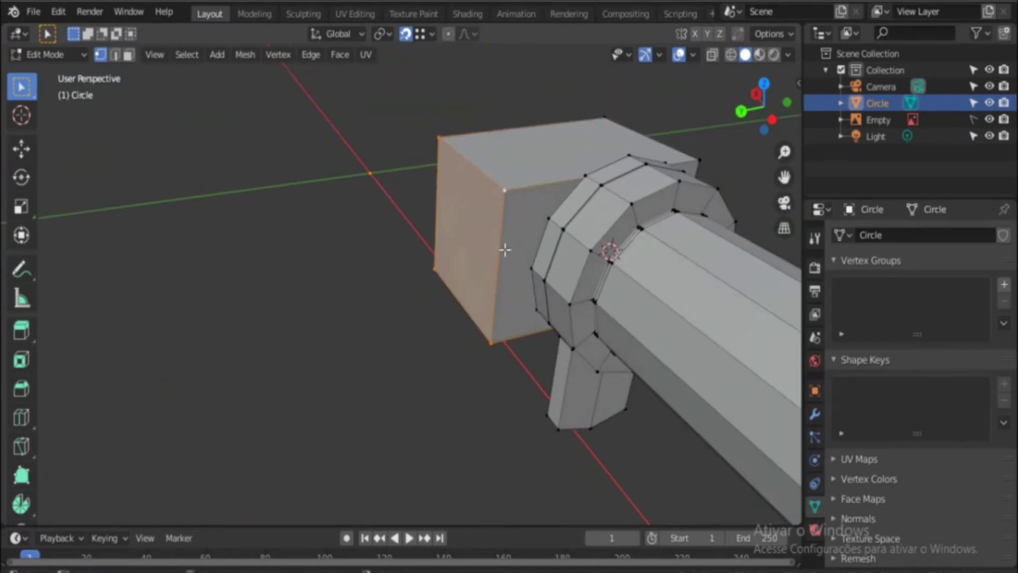
key(g)
key(y)
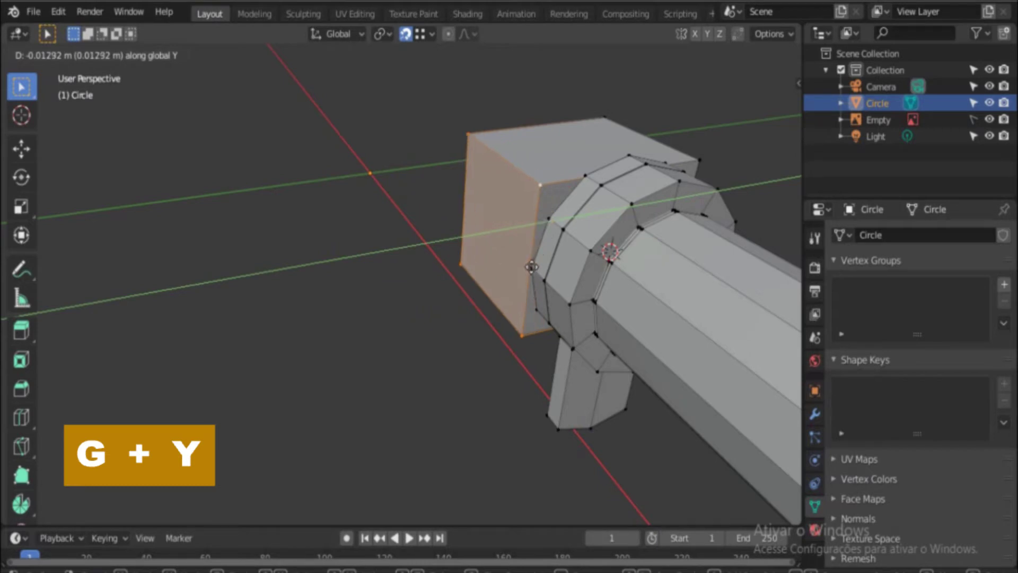
click(534, 268)
Step: In wireframe front view, select the block's front-end vertices and move them along X toward the collar to shorten the block
middle_drag(683, 184, 560, 176)
key(KP_1)
click(712, 56)
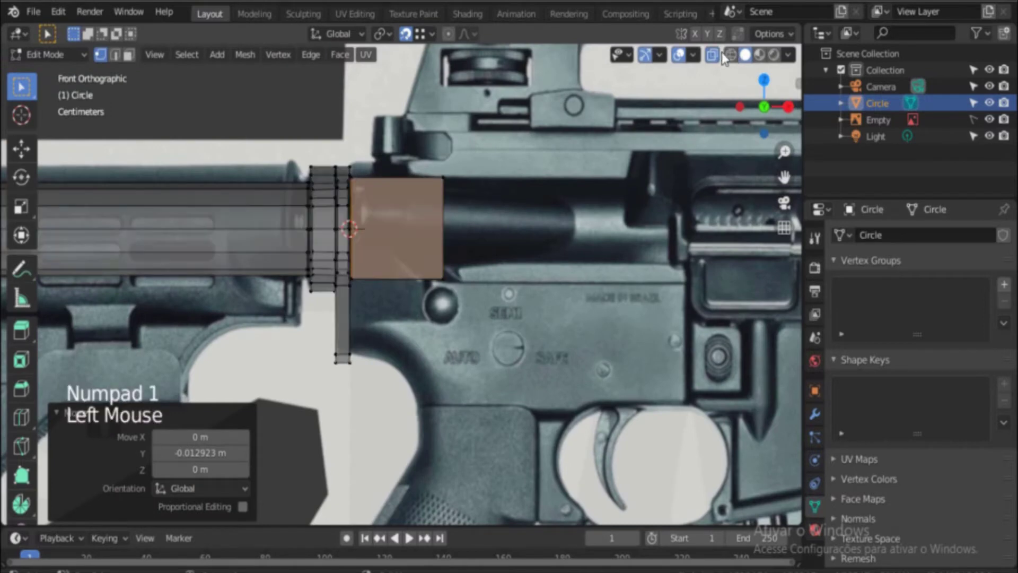
click(732, 56)
click(421, 204)
key(b)
drag(426, 166, 469, 299)
key(g)
key(x)
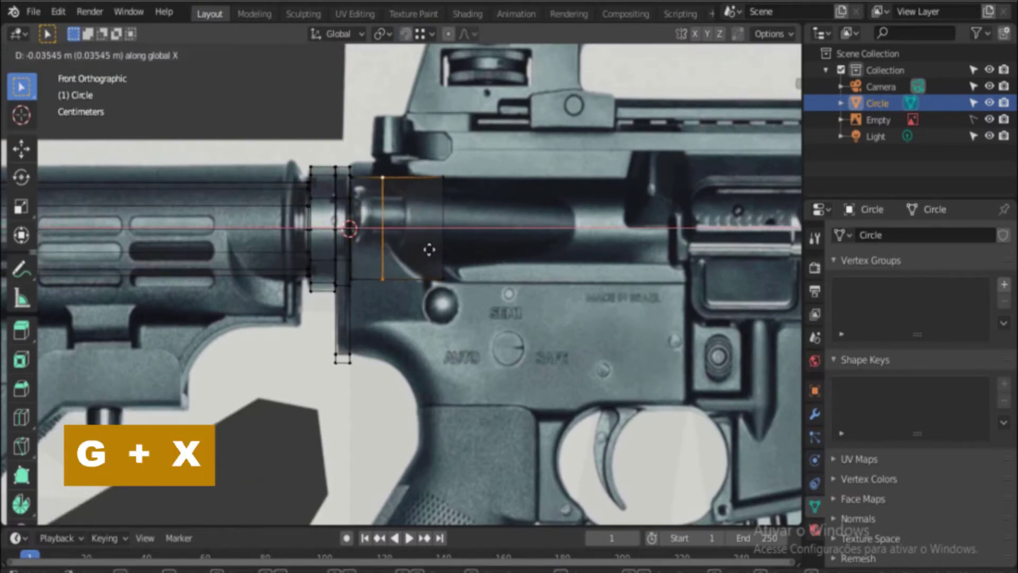
click(455, 254)
Step: Raise the block's top vertices along Z to the upper edge of the receiver's rear section in the reference
scroll(403, 233, up, 2)
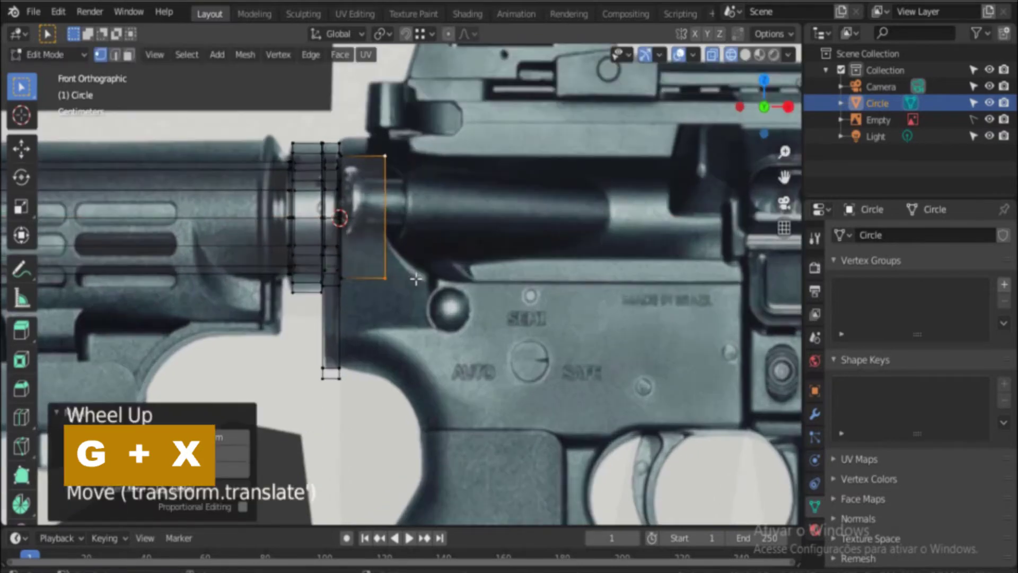
shift+middle_drag(400, 232, 402, 285)
scroll(401, 285, up, 3)
key(g)
key(z)
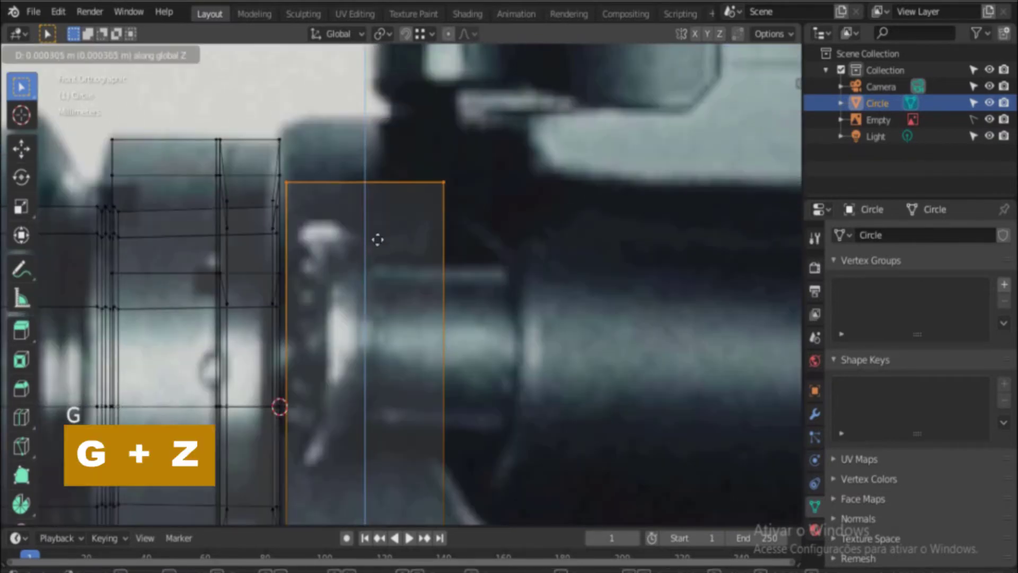
click(387, 196)
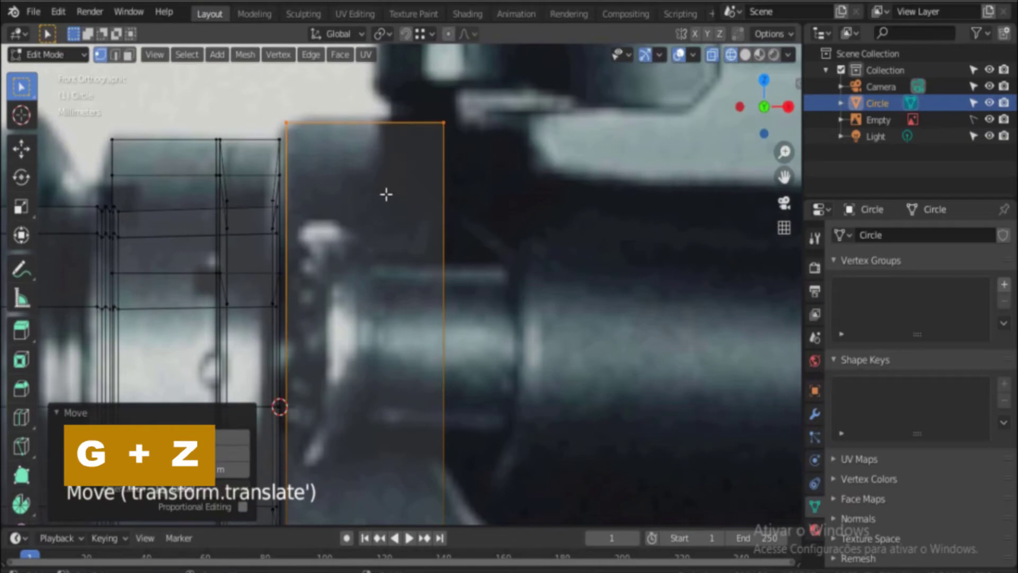
Step: Select the block's bottom vertices and lower them about 0.038 m along Z to the receiver's lower rear edge
scroll(388, 205, down, 2)
shift+middle_drag(410, 322, 390, 316)
scroll(391, 223, down, 3)
scroll(391, 222, up, 2)
scroll(390, 316, up, 3)
shift+middle_drag(348, 436, 390, 277)
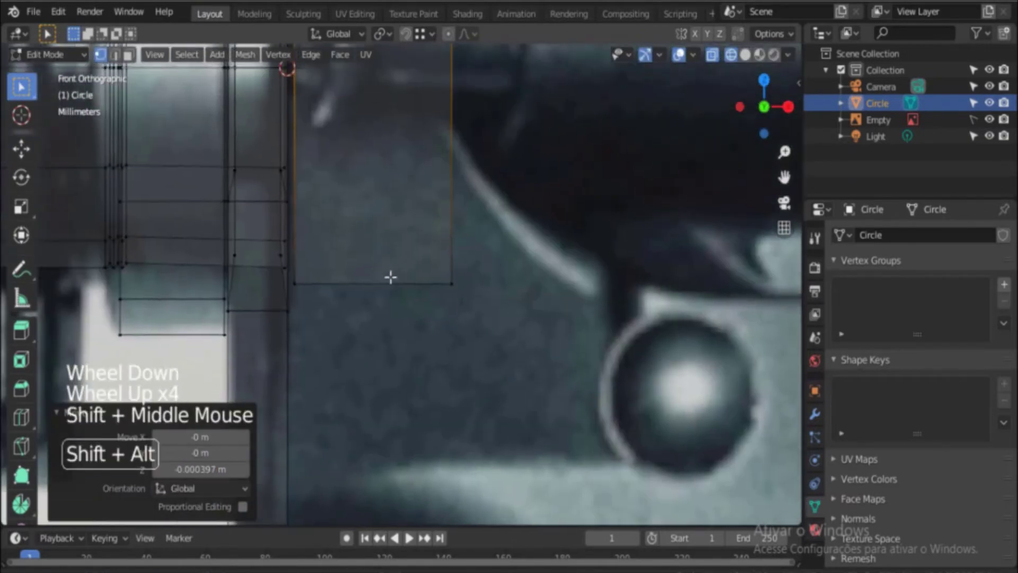
scroll(403, 287, up, 2)
click(290, 298)
key(b)
drag(279, 279, 328, 339)
key(b)
drag(486, 260, 523, 309)
scroll(520, 305, down, 9)
scroll(517, 301, up, 5)
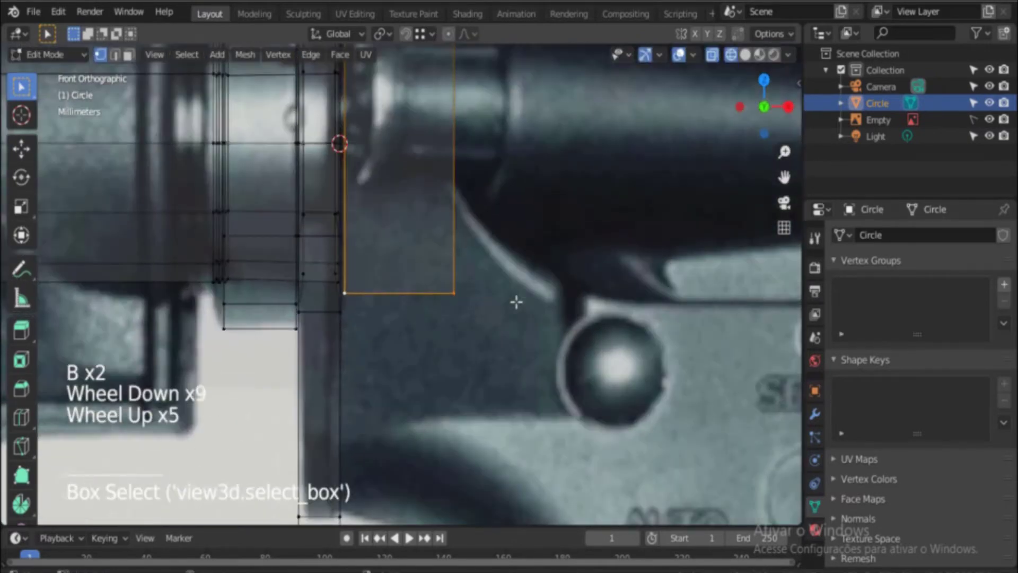
scroll(493, 330, down, 1)
key(g)
key(z)
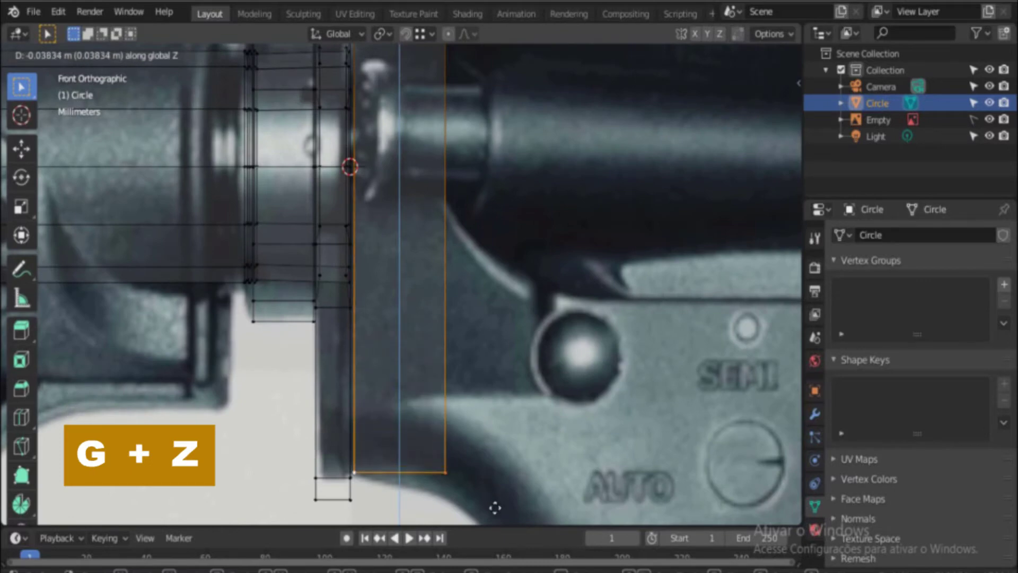
click(495, 507)
Step: Select the receiver plate's bottom vertices and raise them along Z to the plate's lower edge in the reference
scroll(487, 451, down, 3)
scroll(483, 411, up, 1)
shift+middle_drag(472, 412, 519, 354)
scroll(451, 366, up, 1)
click(385, 376)
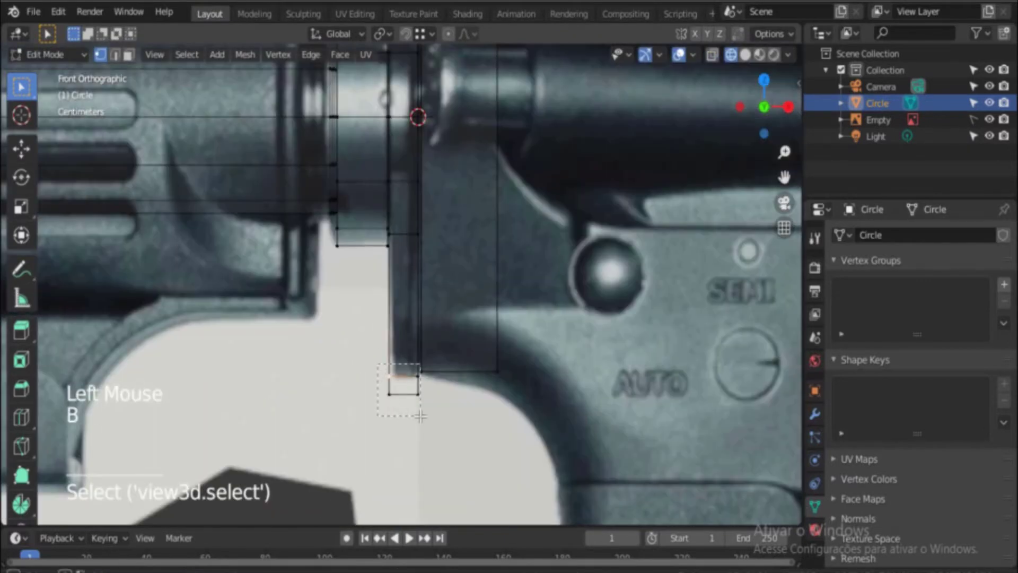
drag(421, 416, 422, 418)
scroll(410, 401, up, 2)
shift+middle_drag(409, 400, 445, 321)
scroll(472, 387, up, 3)
key(b)
drag(400, 341, 508, 443)
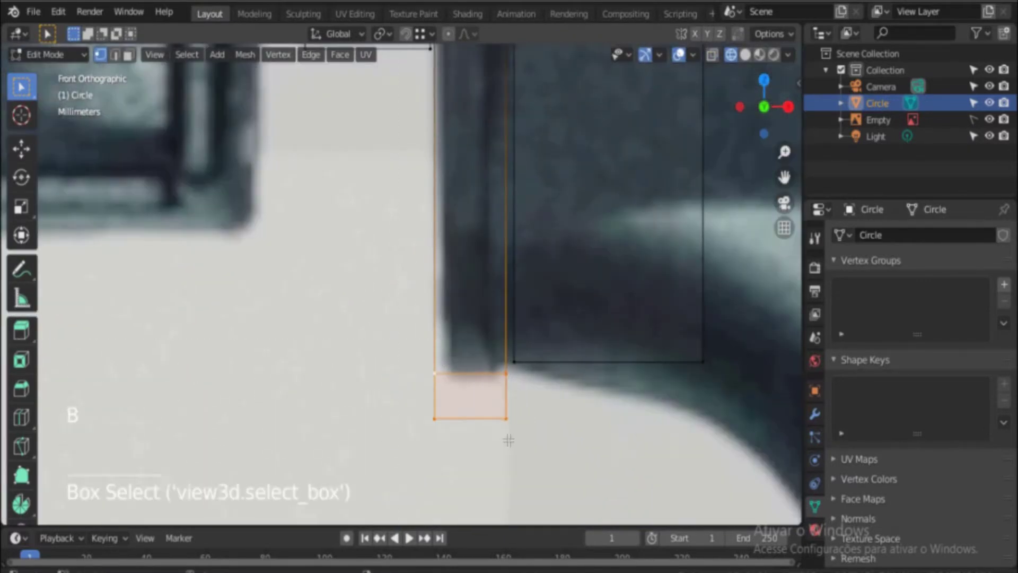
key(g)
key(z)
click(505, 393)
Step: Select the entire linked receiver plate and scale it to 0.757 along X to make it thinner
scroll(501, 371, down, 4)
shift+middle_drag(478, 297, 472, 350)
scroll(469, 265, up, 1)
shift+middle_drag(464, 162, 467, 213)
key(ctrl+l)
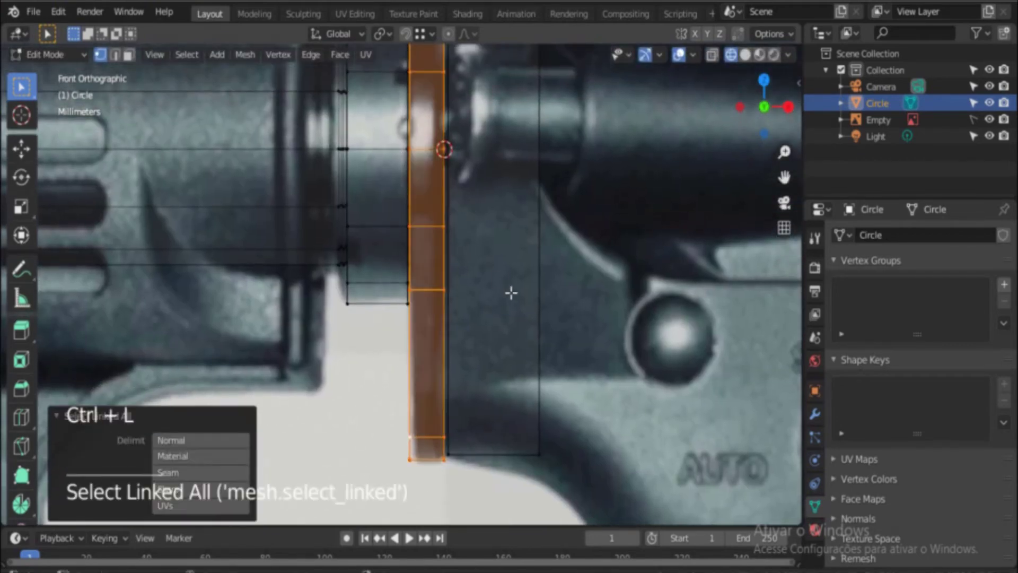
key(s)
key(x)
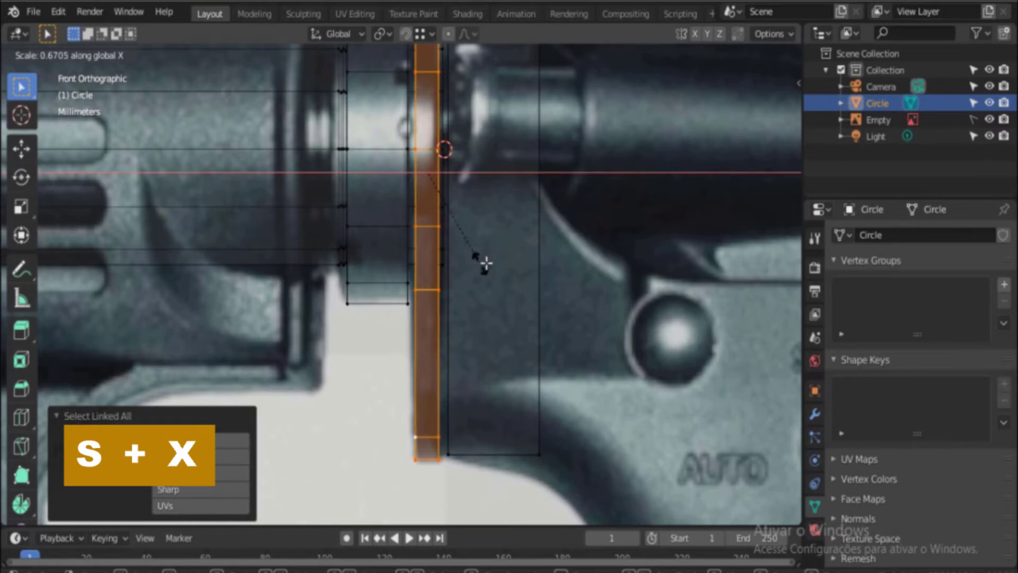
click(503, 264)
Step: Move the thinned receiver plate along X toward the collar until it meets the collar's end
scroll(502, 255, up, 1)
shift+middle_drag(499, 238, 498, 294)
scroll(498, 294, up, 1)
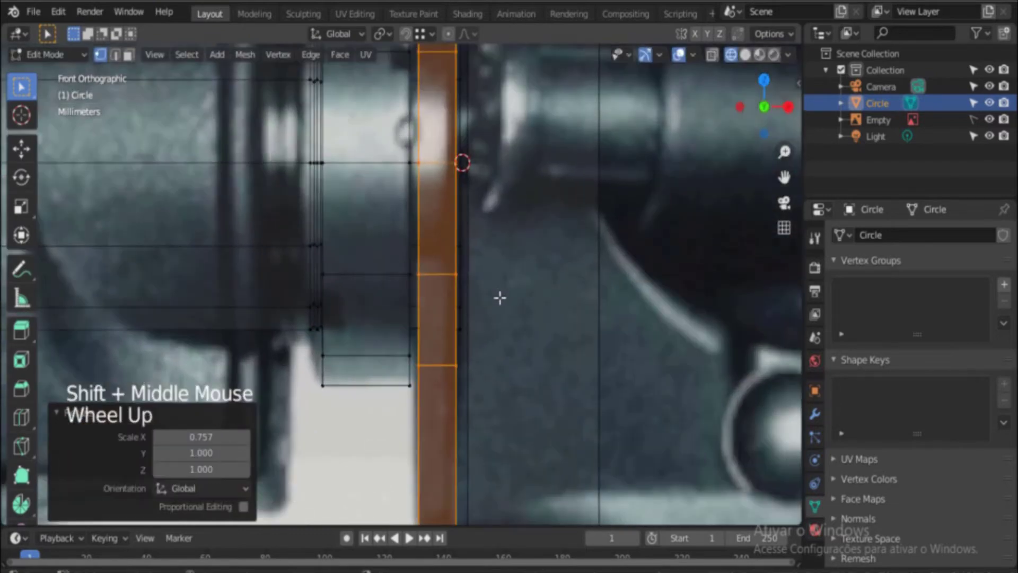
key(g)
key(x)
click(480, 289)
Step: Select the entire linked receiver block and move it -0.001857 m along X against the receiver plate
scroll(478, 296, down, 3)
shift+middle_drag(477, 298, 476, 272)
click(437, 307)
click(445, 440)
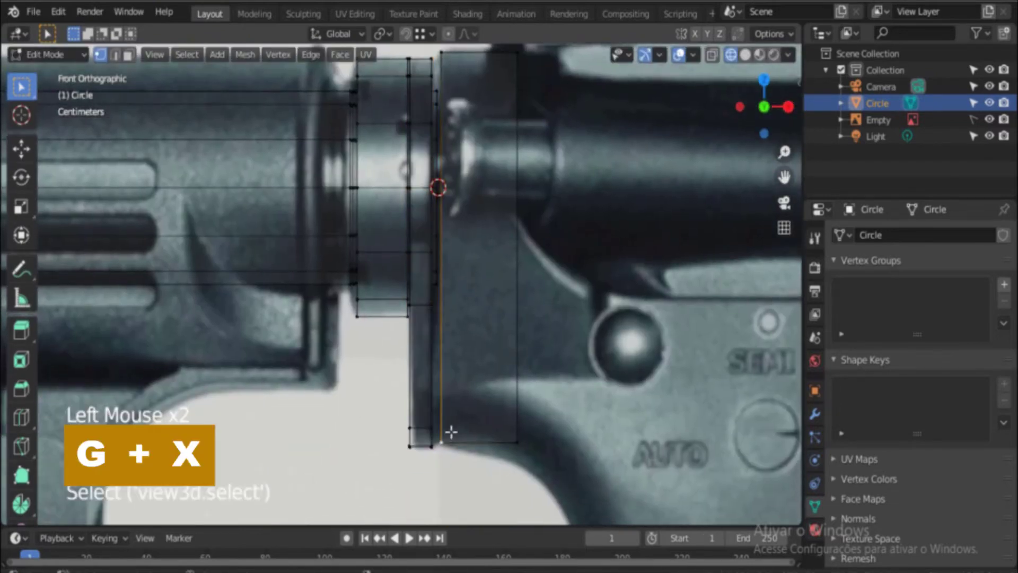
key(ctrl+l)
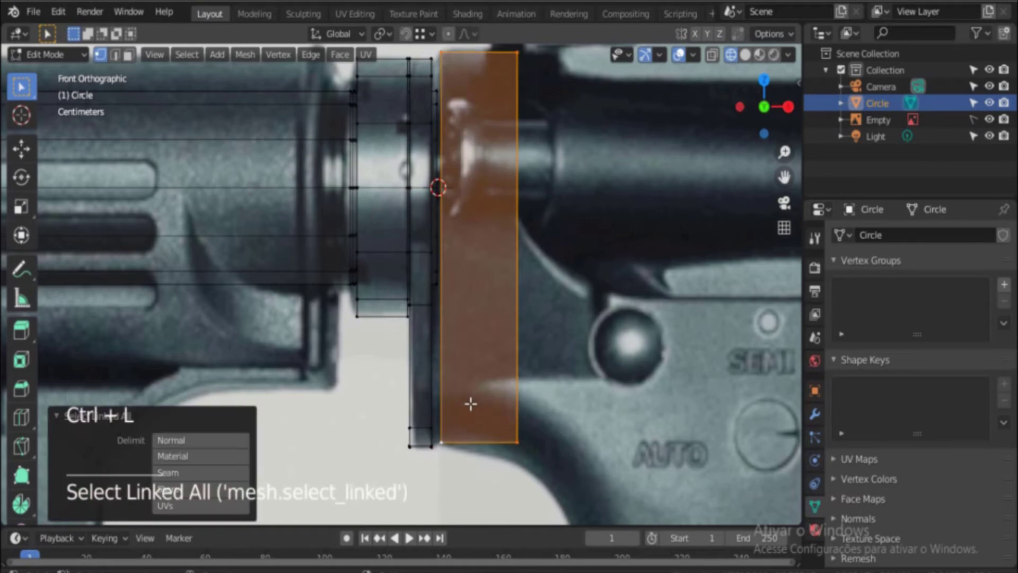
key(g)
key(x)
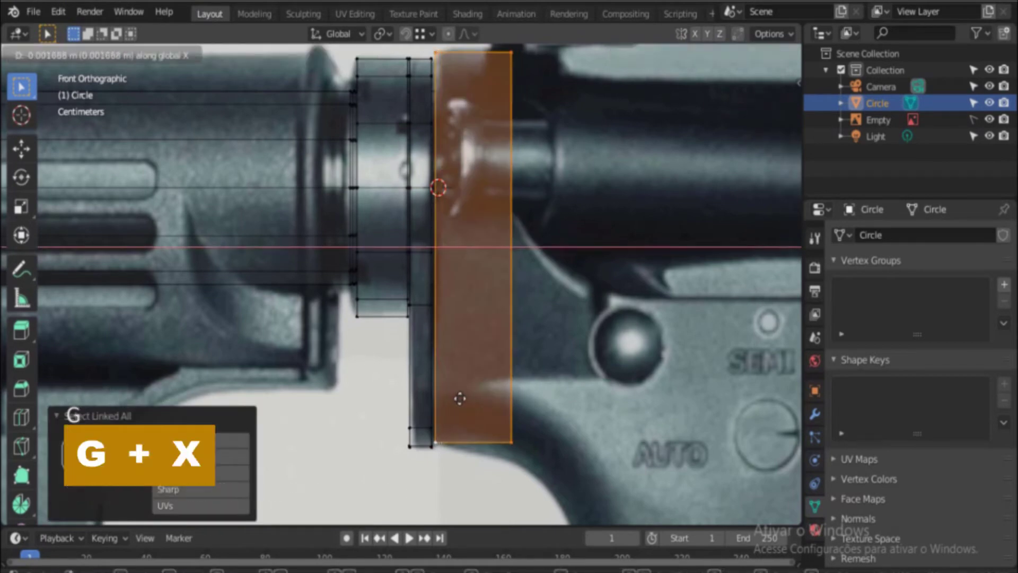
shift+click(458, 388)
scroll(457, 268, down, 1)
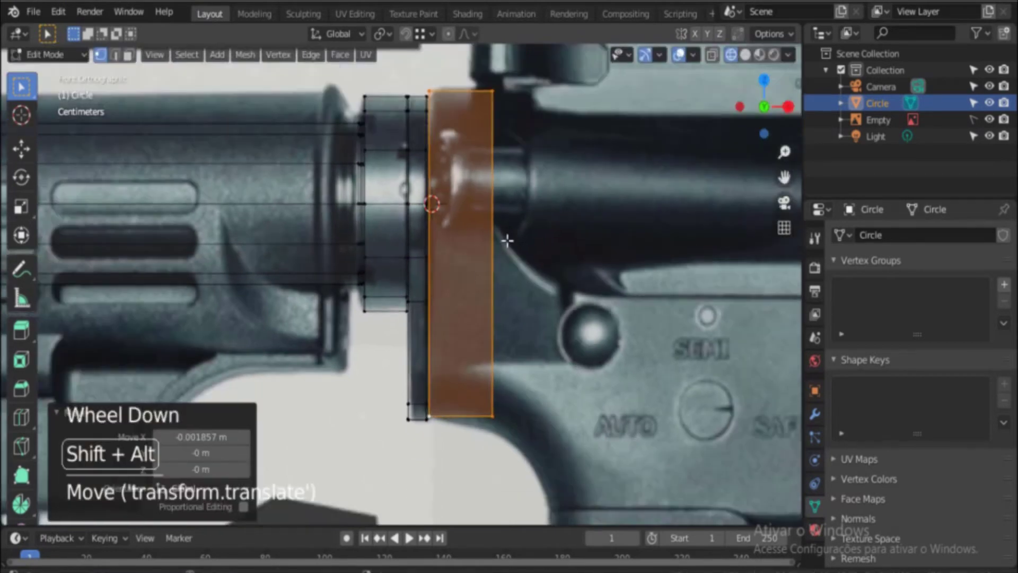
Step: In left orthographic view, enable snapping and try to raise the receiver plate's lower corner vertex on the +Y side along Z
shift+middle_drag(507, 241, 495, 259)
click(410, 235)
middle_drag(409, 235, 382, 239)
scroll(382, 239, down, 2)
key(ctrl+KP_3)
scroll(276, 371, up, 3)
mouse_move(276, 387)
shift+middle_down()
mouse_move(288, 253)
mouse_move(226, 232)
shift+middle_up()
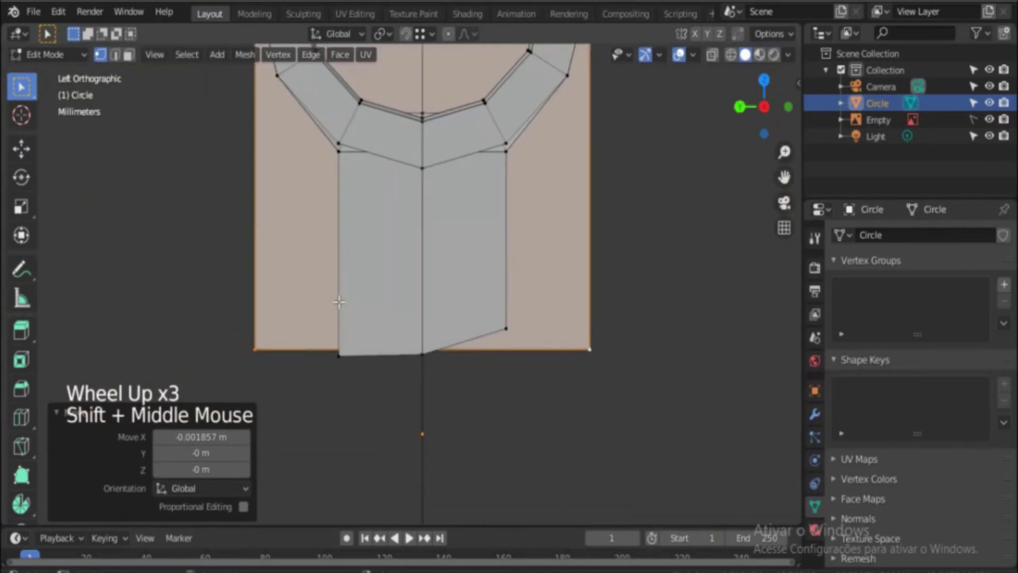
click(341, 360)
key(b)
drag(317, 332, 392, 382)
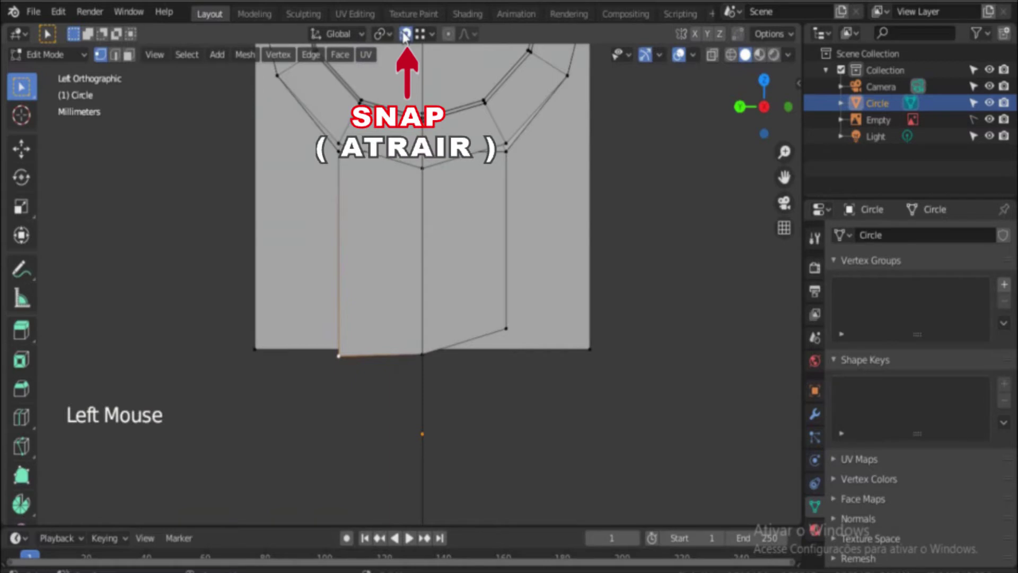
key(g)
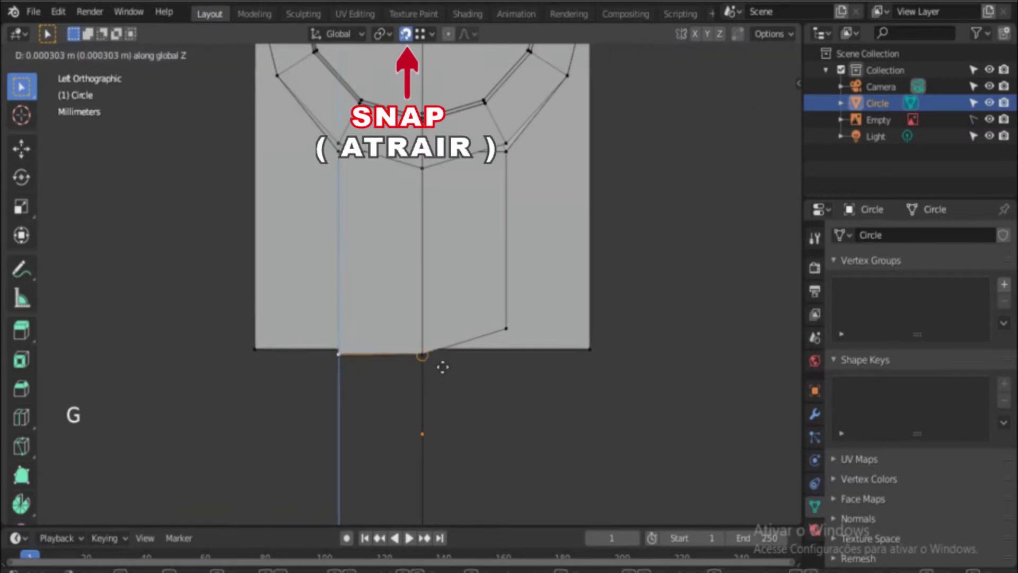
right_click(480, 342)
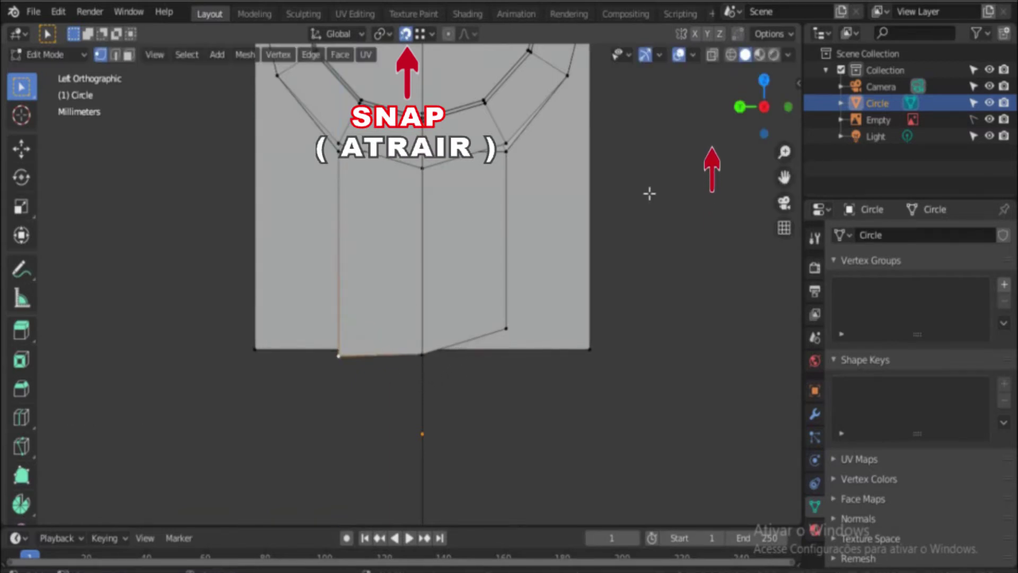
Step: Enable X-ray, select the plate's lower corner vertices on the +Y side, and raise them 0.00492 m along Z, snapping to the opposite corner
click(712, 55)
drag(332, 341, 367, 379)
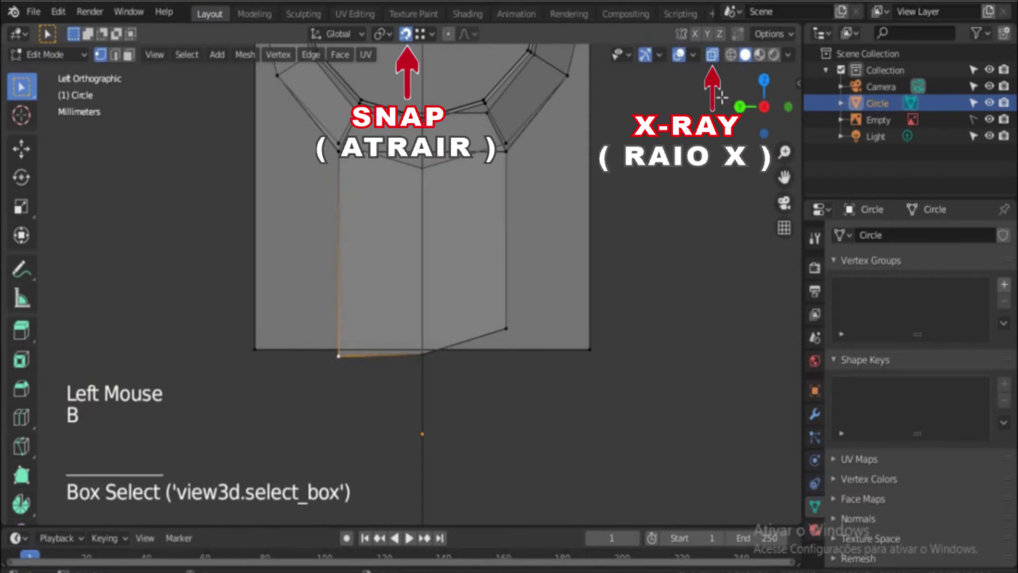
key(g)
key(z)
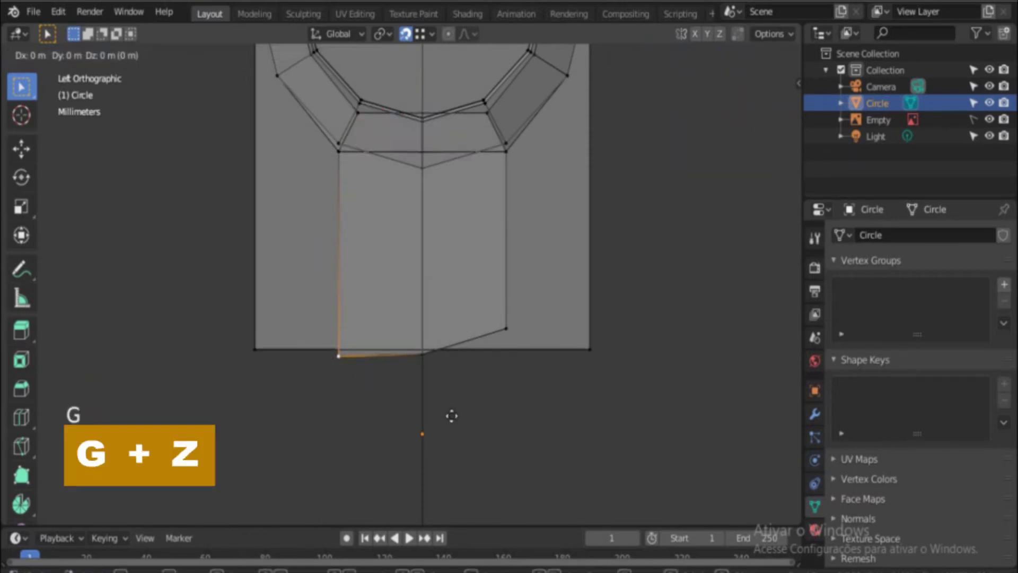
click(509, 332)
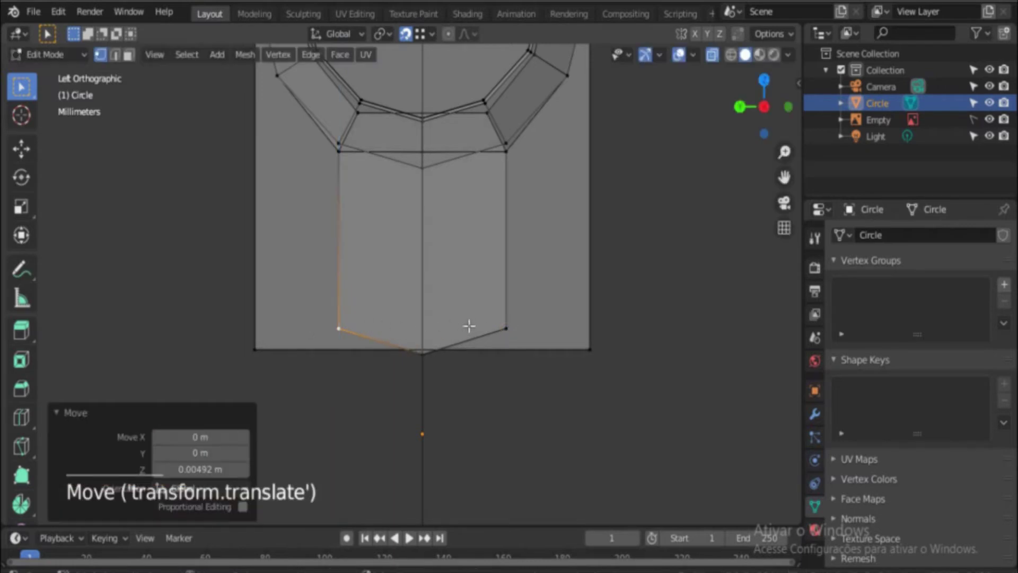
Step: Select the plate's bottom middle vertices and move them 0.000586 m along Z
click(425, 369)
drag(440, 369, 440, 370)
key(g)
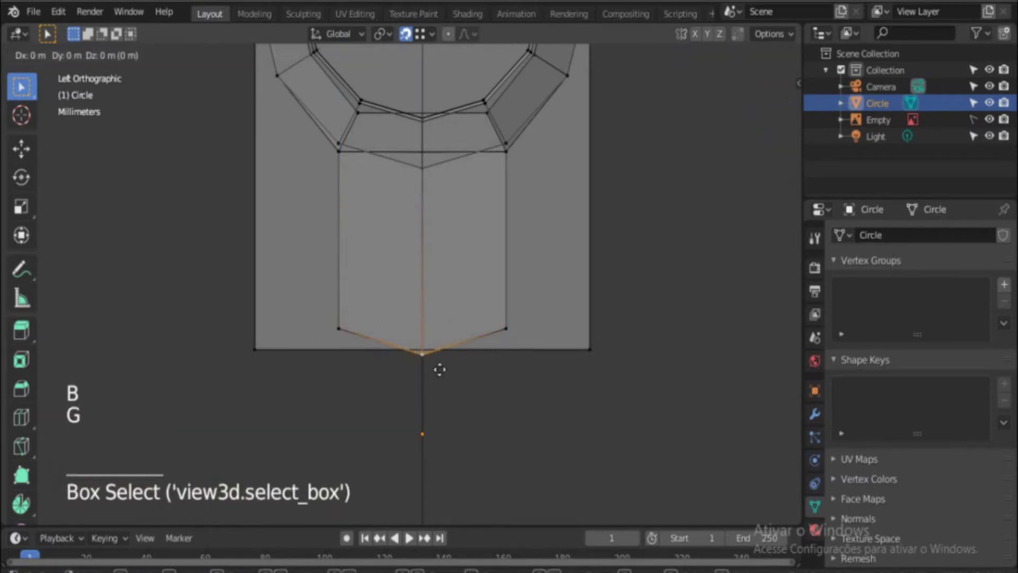
click(439, 366)
scroll(467, 318, down, 2)
Step: In wireframe front view, add a horizontal loop cut below the middle of the receiver block and lower it slightly along Z
click(712, 55)
middle_drag(586, 228, 541, 223)
scroll(541, 222, down, 2)
middle_drag(541, 223, 472, 236)
scroll(498, 248, down, 1)
key(KP_1)
click(730, 55)
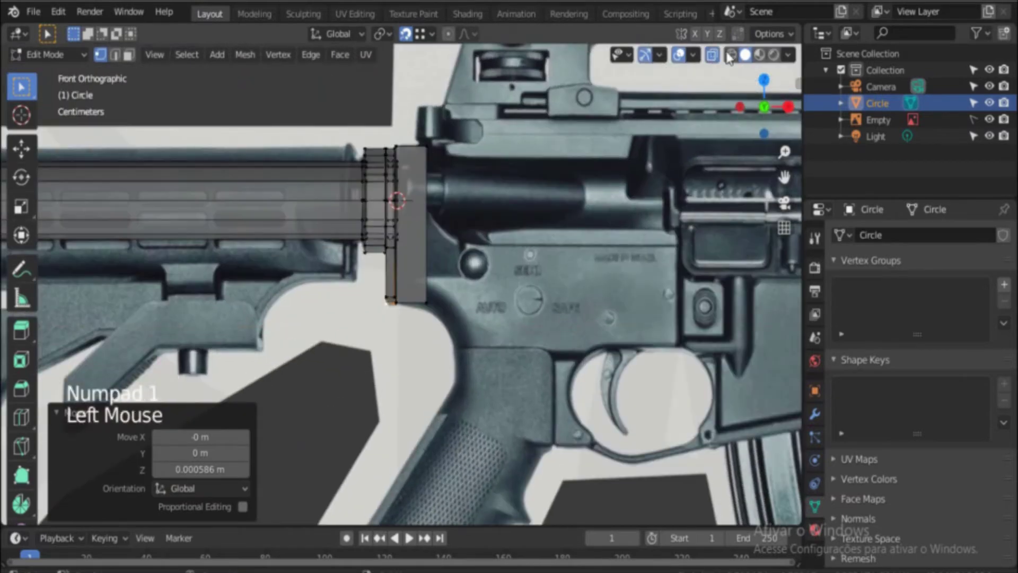
scroll(431, 223, up, 1)
key(ctrl+r)
click(431, 222)
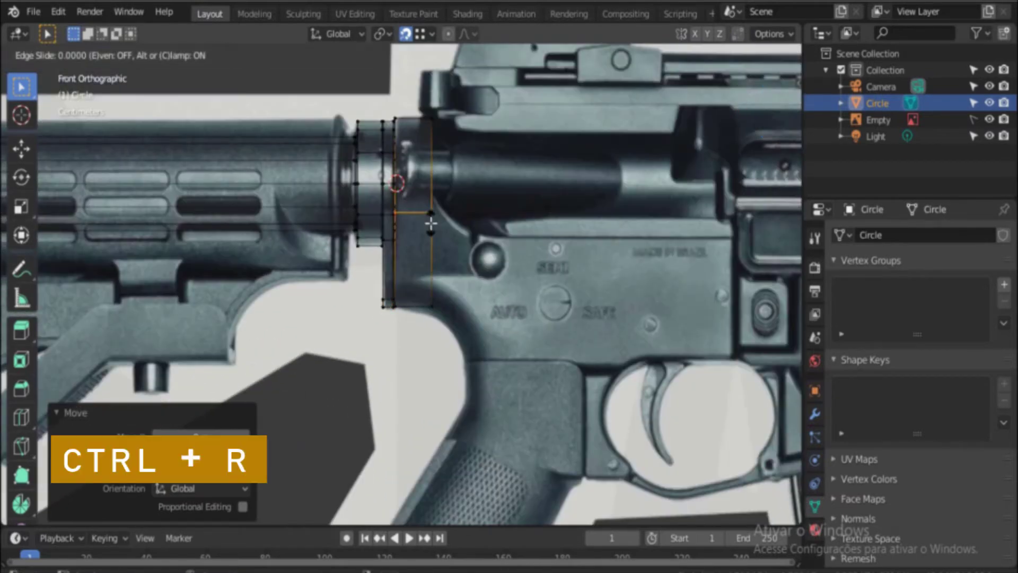
click(431, 243)
scroll(548, 187, up, 3)
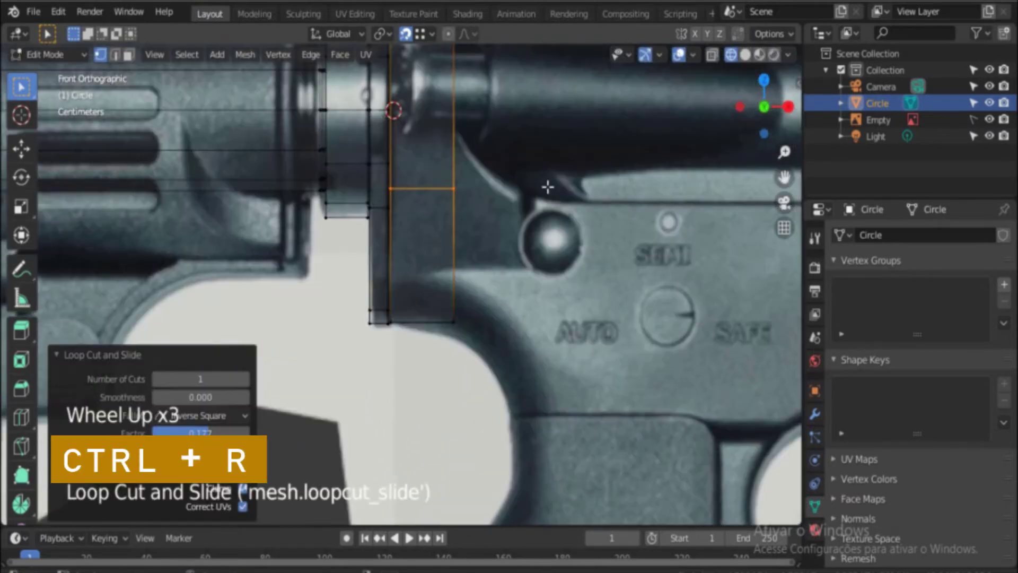
key(g)
key(z)
click(476, 220)
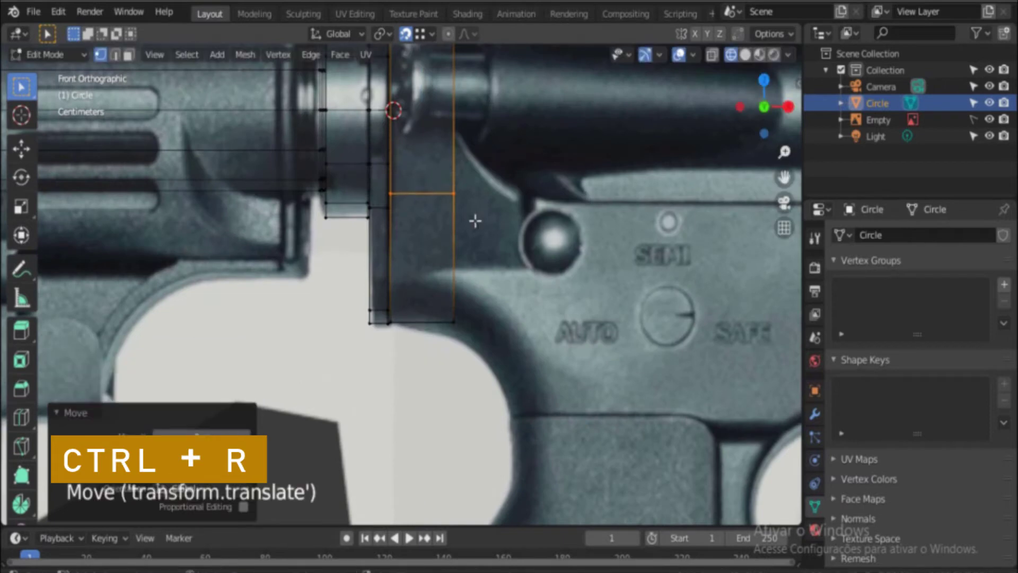
Step: With X-ray on, select the block's front vertices from the loop cut down and move them about 0.026 m along X toward the round pin
click(712, 55)
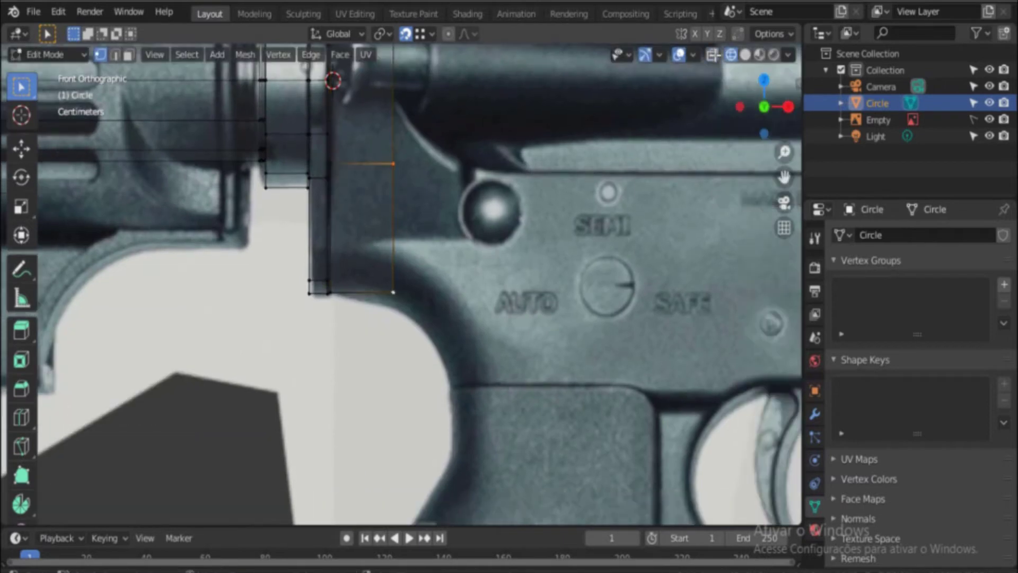
click(713, 55)
click(437, 214)
key(b)
drag(377, 136, 435, 346)
key(g)
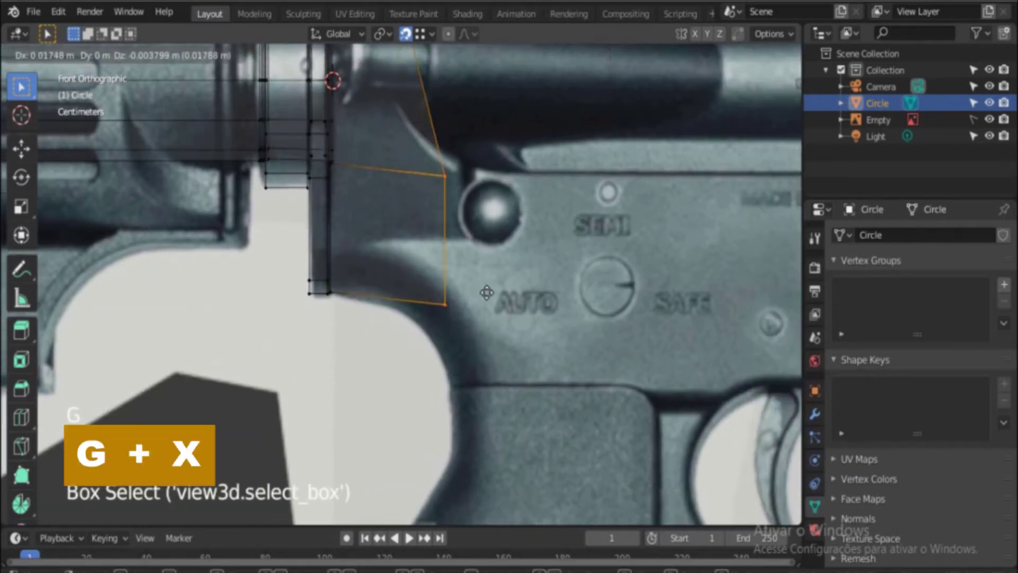
key(x)
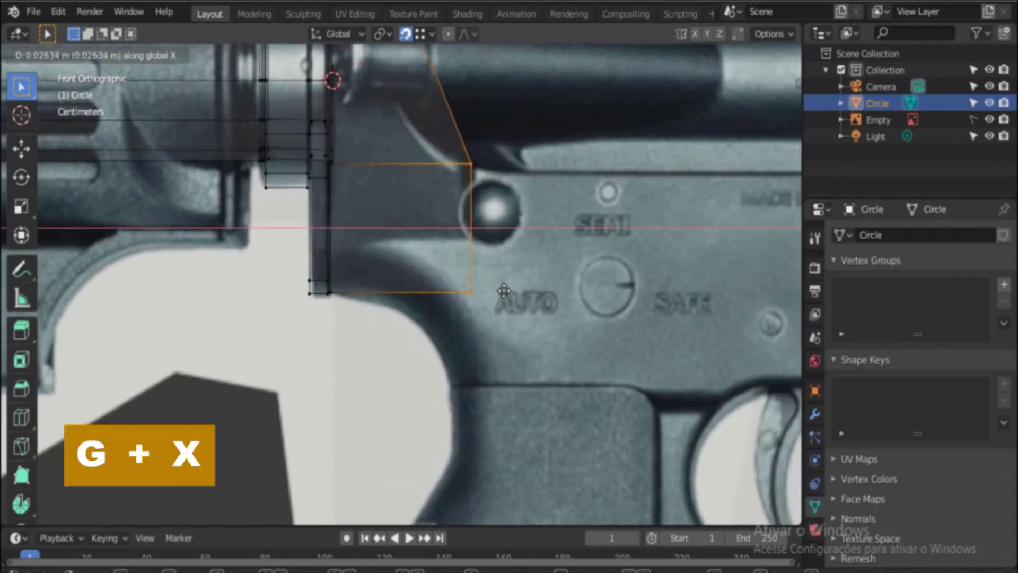
click(504, 290)
Step: Add the lower section's rear vertices to the selection and lower the whole section along Z to the lower receiver's top line
scroll(323, 197, up, 2)
shift+middle_drag(340, 222, 354, 247)
scroll(354, 248, up, 5)
shift+middle_drag(307, 160, 350, 241)
scroll(350, 241, up, 2)
key(b)
drag(285, 155, 332, 191)
scroll(339, 197, down, 4)
shift+middle_drag(365, 462, 346, 252)
scroll(345, 253, up, 3)
key(b)
drag(276, 337, 319, 384)
scroll(340, 361, down, 5)
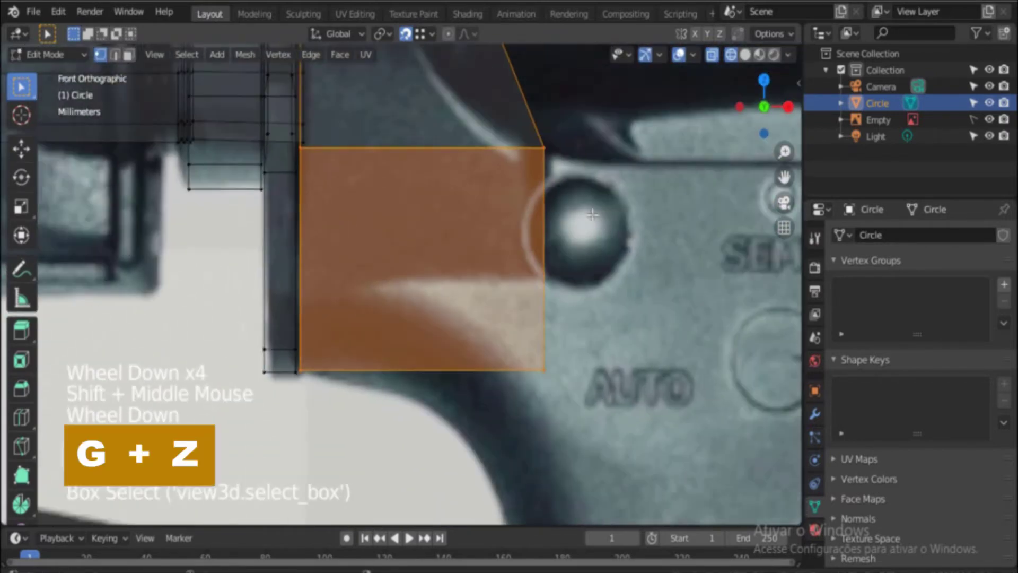
shift+middle_drag(591, 210, 547, 226)
key(g)
key(z)
click(568, 350)
Step: Select the block's bottom vertices and raise them along Z to line up with the receiver plate's lower edge
click(283, 269)
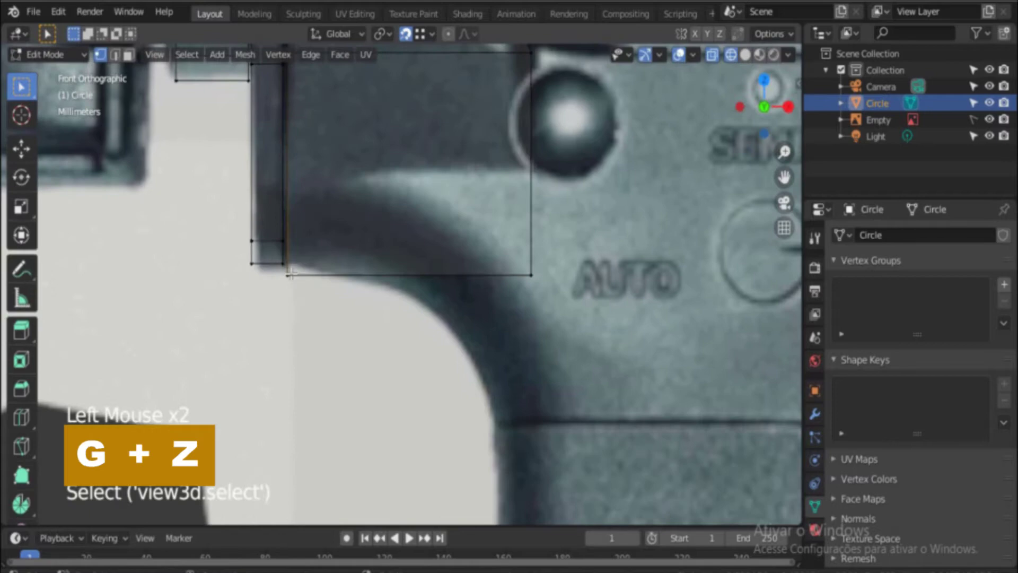
key(b)
drag(284, 268, 550, 311)
key(g)
key(z)
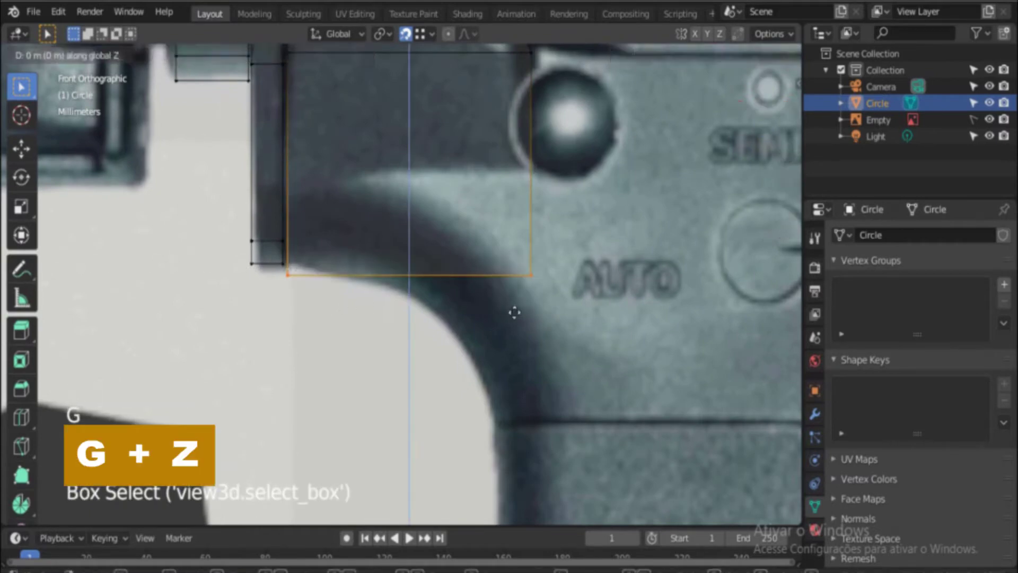
click(504, 228)
Step: Add two evenly spaced horizontal loop cuts across the upper section of the receiver block
scroll(504, 202, down, 6)
scroll(393, 213, up, 2)
shift+middle_drag(450, 122, 398, 244)
scroll(397, 222, up, 2)
shift+middle_drag(392, 185, 414, 213)
key(ctrl+r)
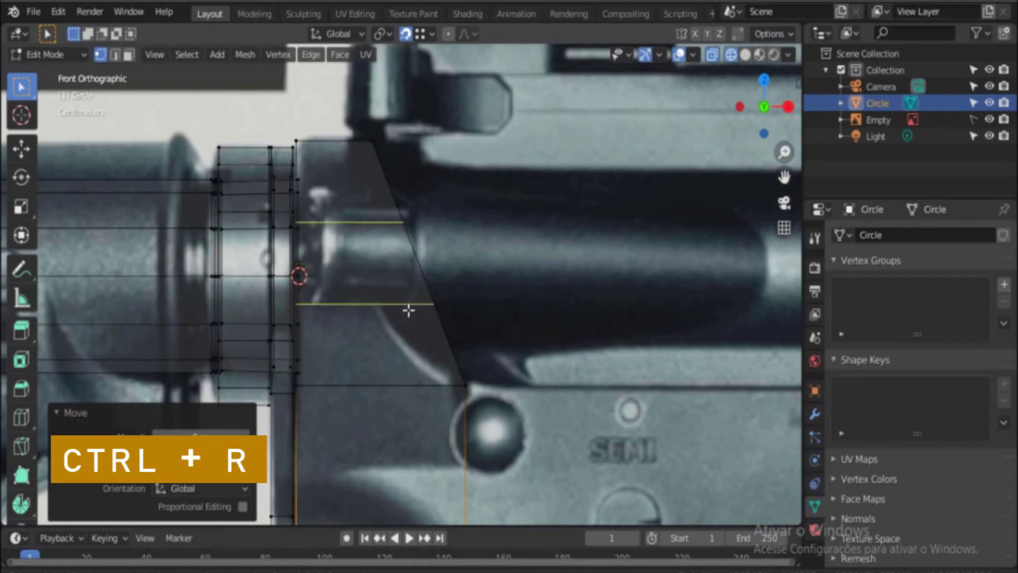
click(408, 311)
right_click(408, 302)
Step: Select the upper loop cut's front vertices and move them about -0.010 m along X, roughly beneath the block's top front corner
click(405, 225)
key(b)
drag(380, 205, 445, 261)
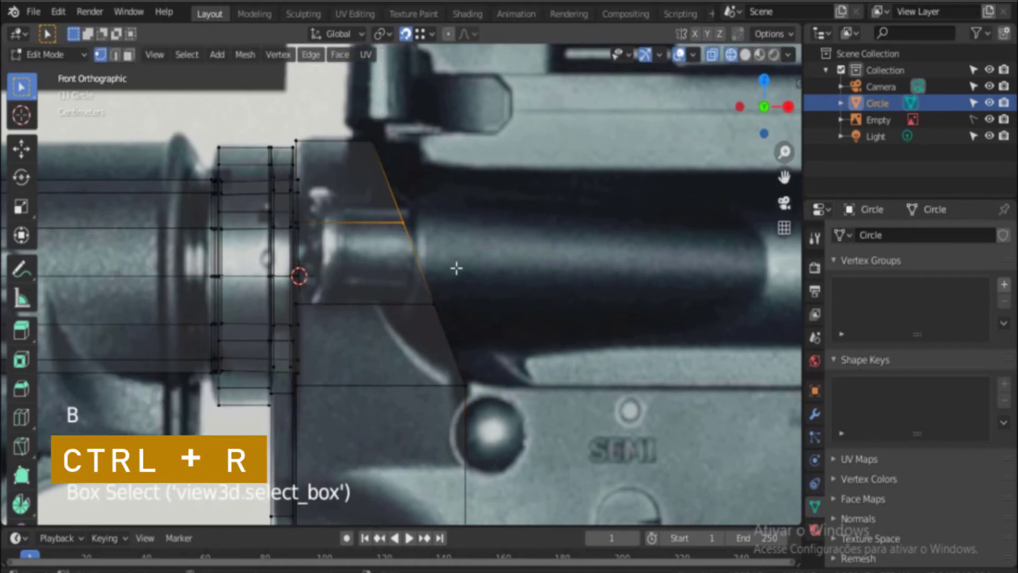
key(g)
key(x)
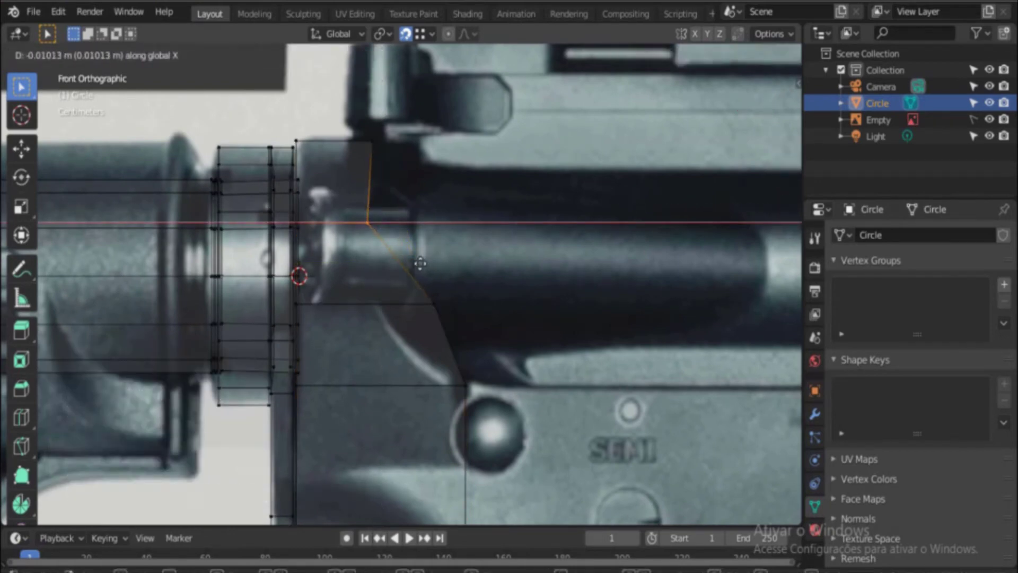
click(420, 263)
Step: Select the lower loop cut's front vertices and move them back along X to the receiver's curved edge in the reference
click(432, 301)
key(b)
drag(400, 276, 482, 331)
key(g)
key(x)
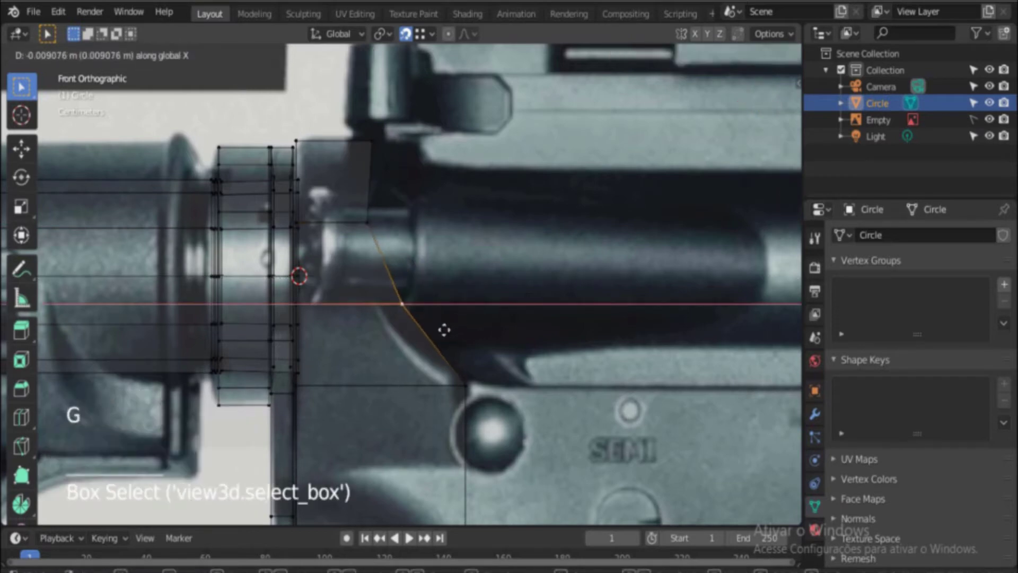
click(426, 328)
Step: Add further horizontal loop cuts to the upper section and move their front vertices along X to follow the reference curve
scroll(425, 319, up, 1)
key(ctrl+r)
click(361, 256)
key(g)
key(x)
key(ctrl+r)
key(b)
key(g)
key(x)
click(461, 377)
Step: Disable snapping, select the lower section's front face vertices, and extrude them forward along the lower receiver
click(406, 34)
scroll(426, 297, down, 6)
shift+middle_drag(433, 321, 205, 279)
click(199, 284)
key(b)
drag(185, 272, 234, 378)
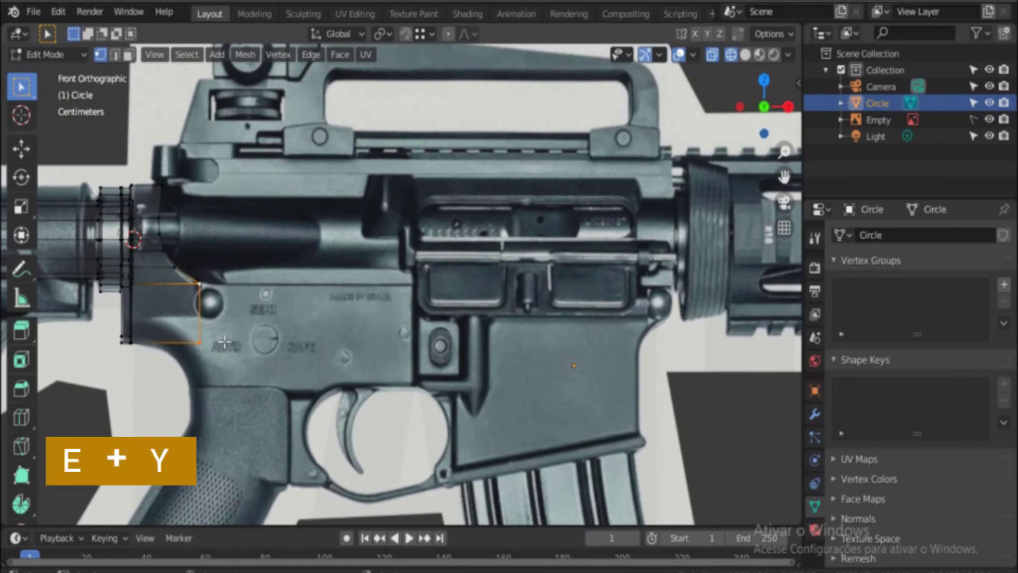
key(e)
click(330, 346)
Step: Move the extruded front end along X to the front edge of the lower receiver in the reference
scroll(350, 350, up, 3)
shift+middle_drag(363, 354, 379, 281)
scroll(380, 282, down, 2)
key(g)
key(x)
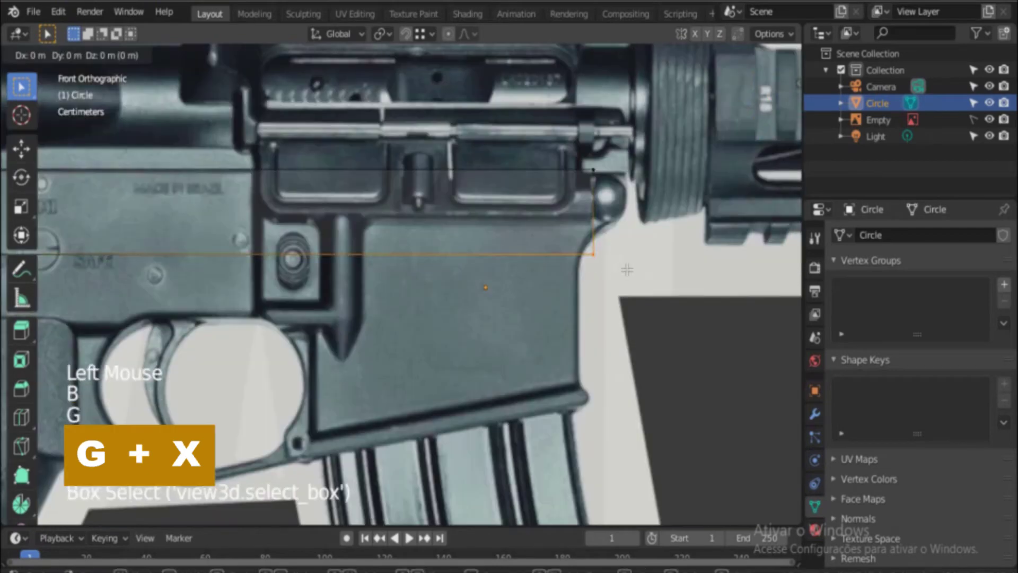
Step: Move the front end's bottom vertices -0.007768 m along X to slant the edge like the reference
key(g)
key(x)
click(615, 274)
Step: Add one centred horizontal loop cut along the full length of the lower receiver section
scroll(637, 274, down, 2)
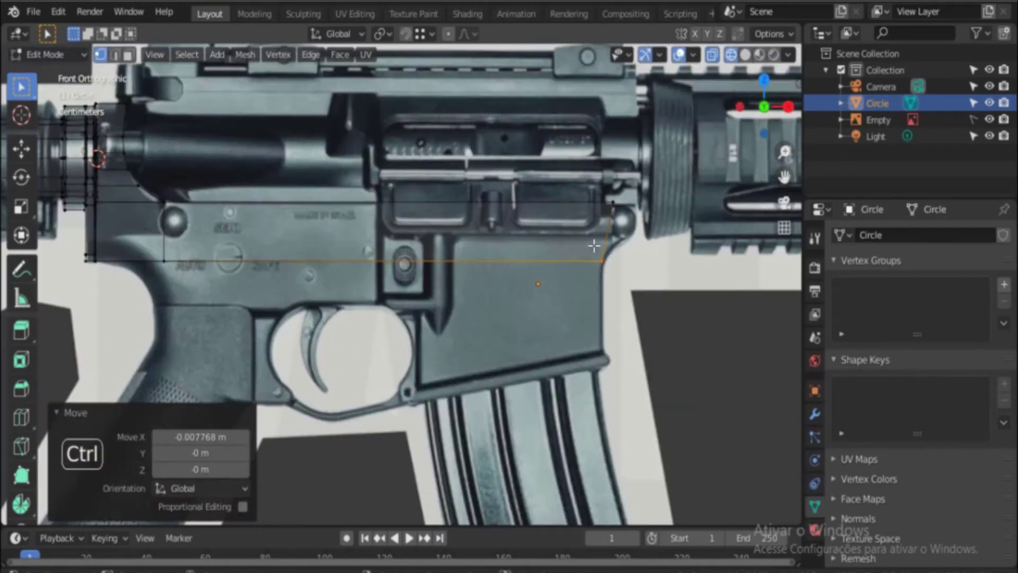
click(594, 244)
click(594, 245)
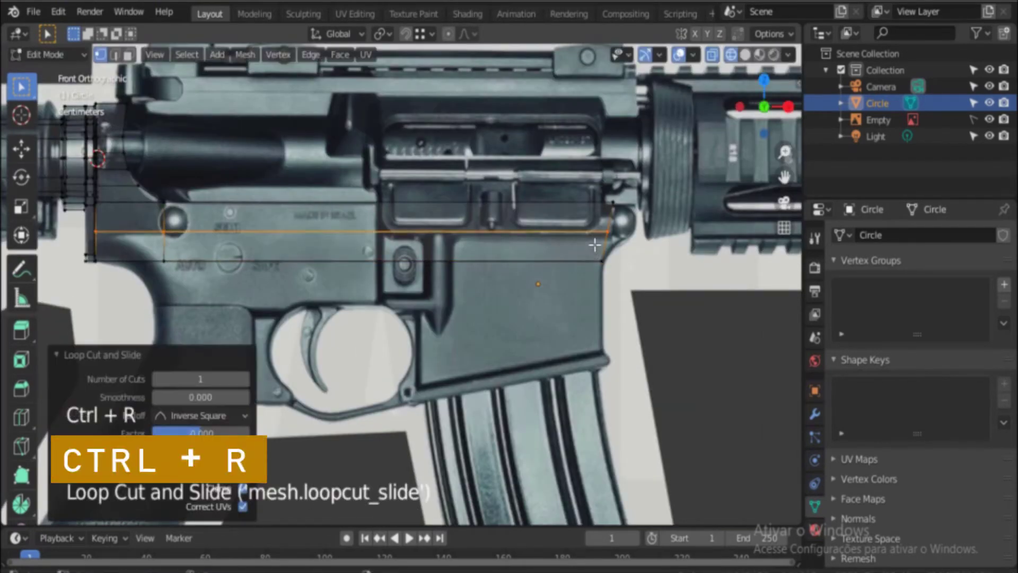
Step: Move the loop cut's front-end vertices 0.004377 m along X and snap them in X to the front vertices above
click(607, 233)
key(b)
drag(593, 221, 627, 245)
shift+middle_drag(639, 244, 584, 255)
scroll(584, 254, up, 1)
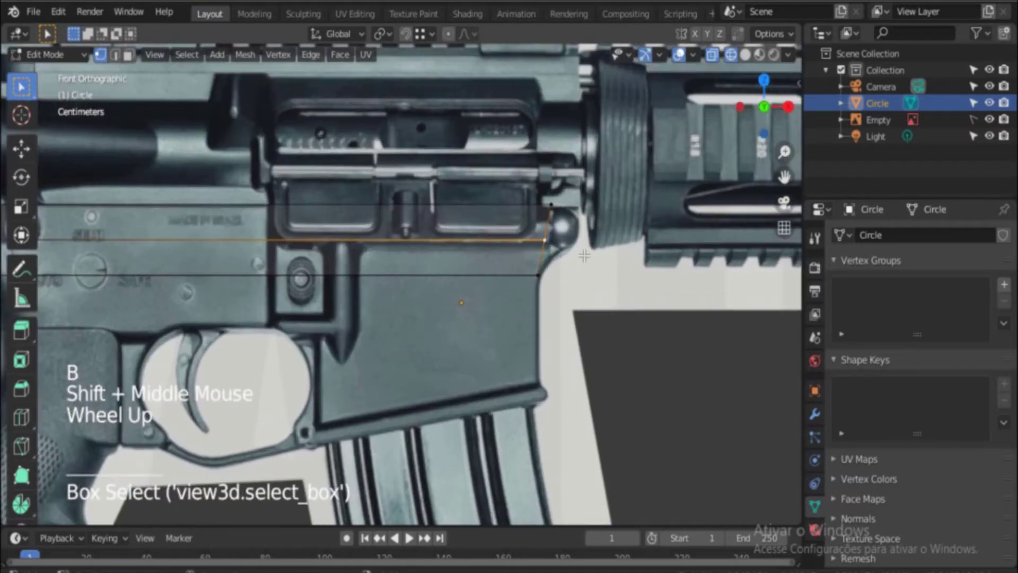
key(g)
key(x)
click(593, 253)
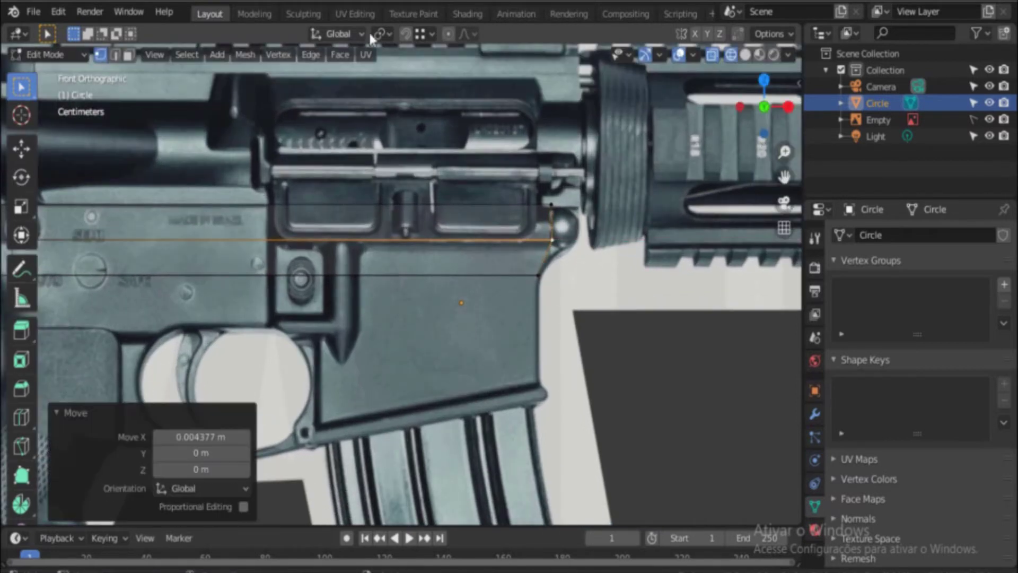
key(g)
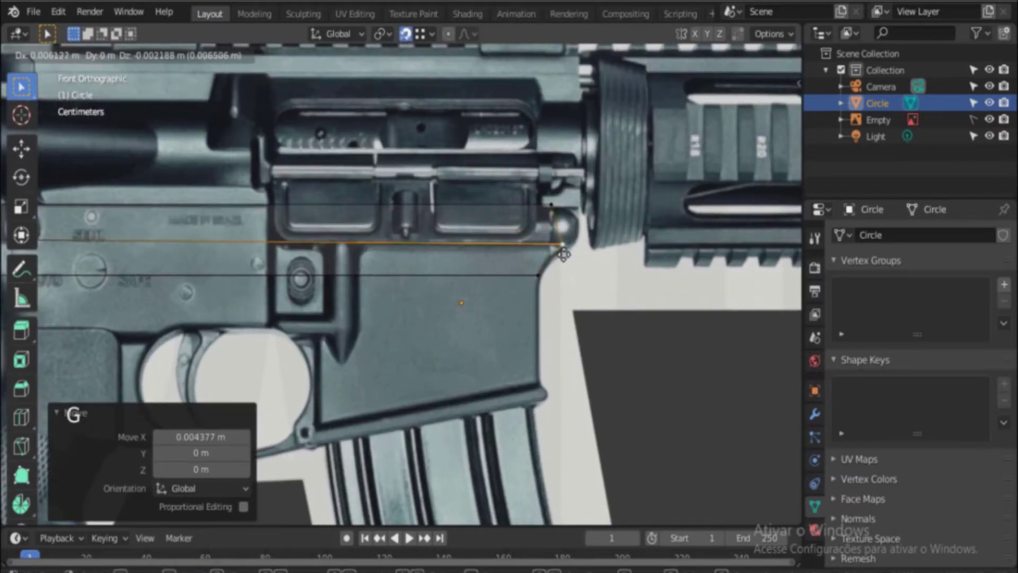
key(x)
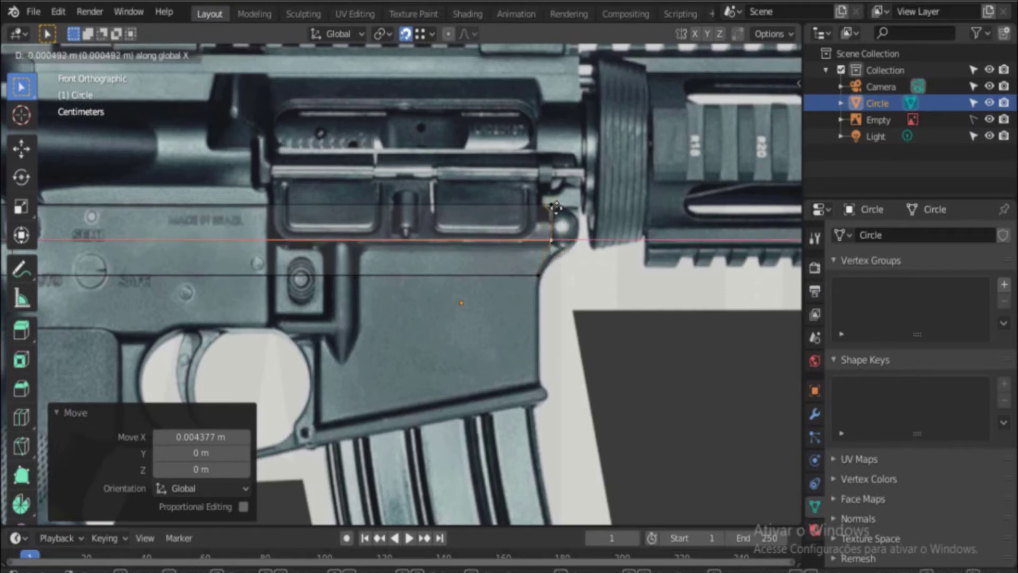
click(554, 207)
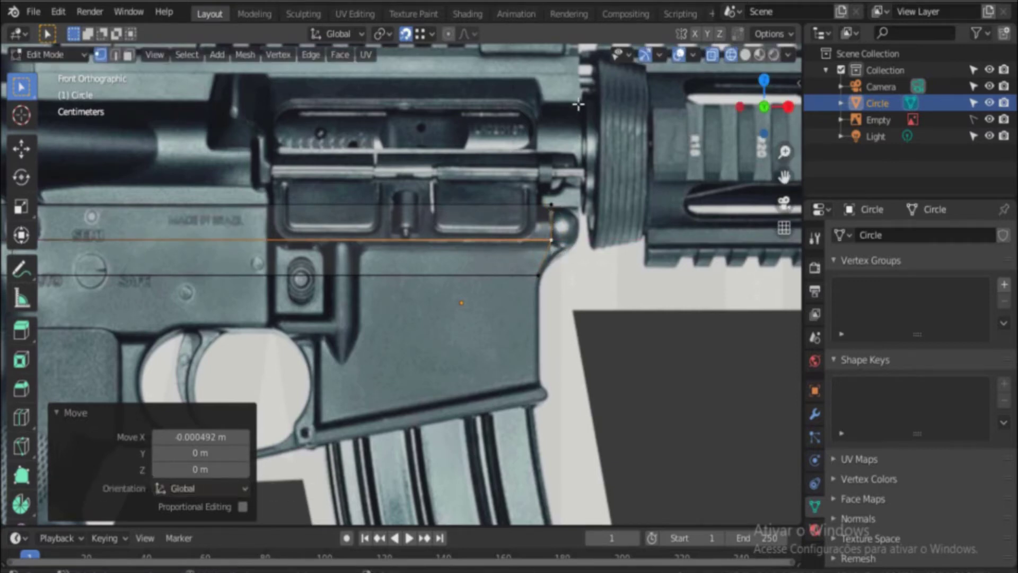
Step: Inspect the lower receiver section in solid shading from other angles, ending in front wireframe view
click(746, 54)
click(712, 54)
scroll(451, 215, down, 3)
mouse_move(436, 225)
middle_down()
mouse_move(354, 339)
mouse_move(289, 248)
middle_up()
middle_drag(323, 251, 532, 341)
key(KP_1)
scroll(531, 341, up, 1)
click(713, 56)
click(730, 55)
scroll(488, 265, up, 2)
shift+middle_drag(489, 268, 484, 265)
Step: Move the front-end bottom vertices -0.007353 m along Z, snapping them level with the section's rear bottom vertices
key(g)
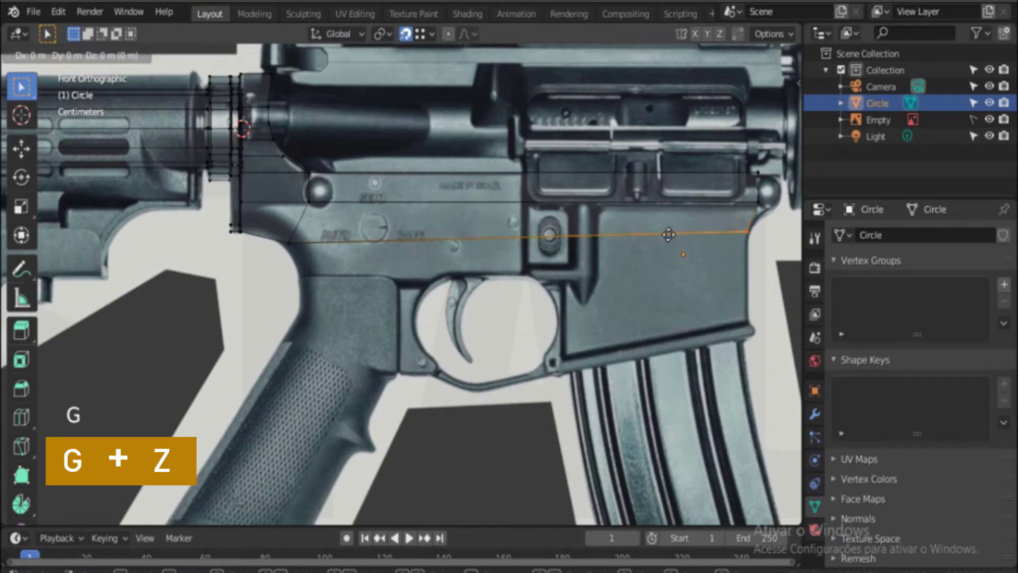
key(z)
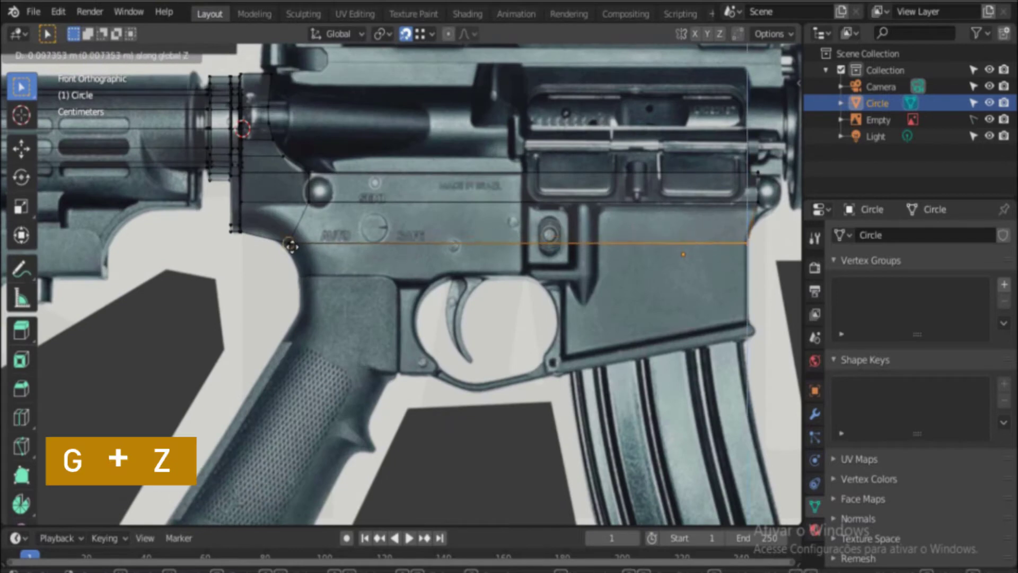
click(291, 246)
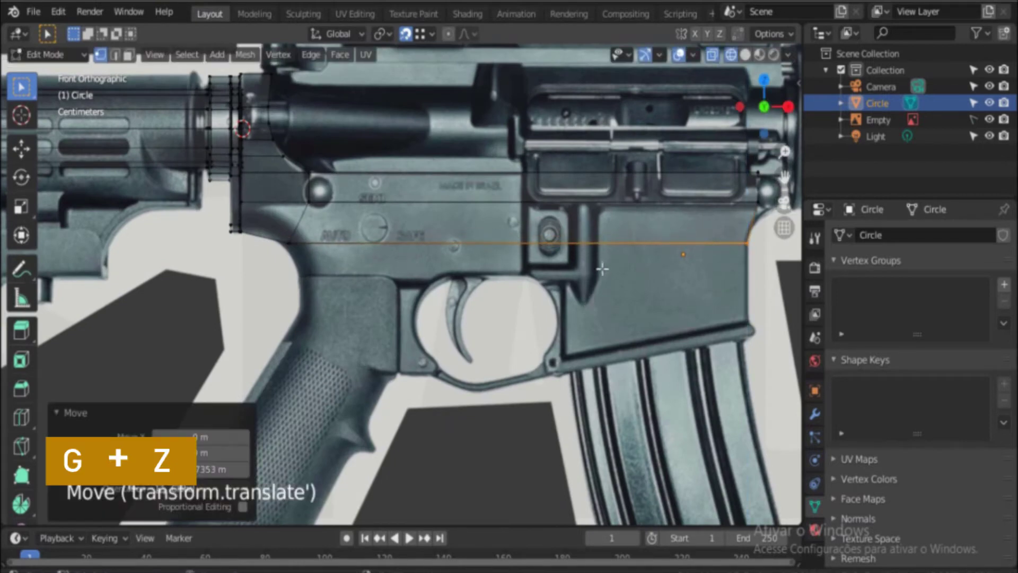
Step: Select the lower receiver section's entire bottom edge and extrude it down along Z toward the top of the trigger guard
key(b)
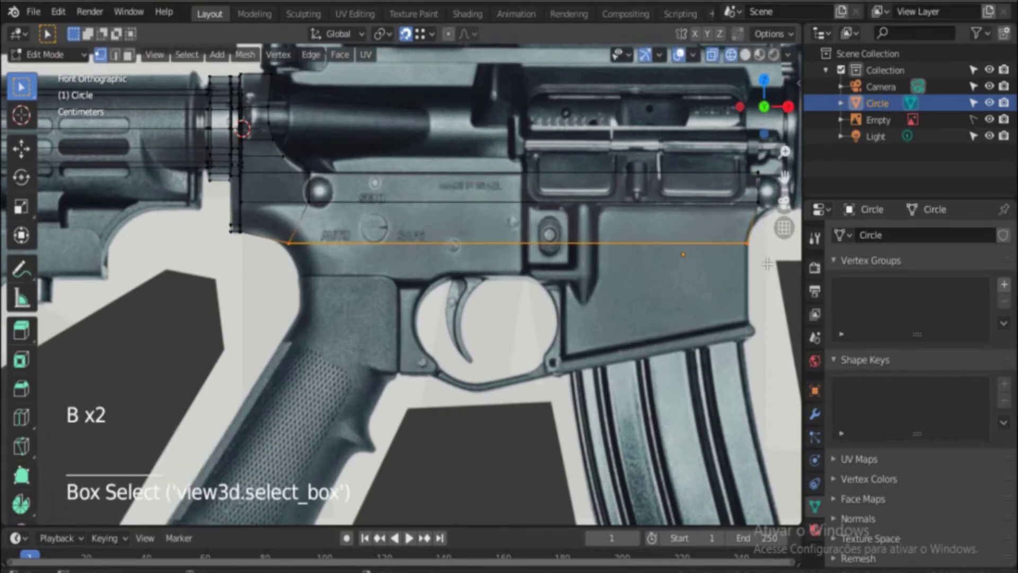
scroll(630, 272, up, 1)
scroll(631, 270, down, 1)
shift+middle_drag(633, 251, 589, 235)
scroll(600, 249, up, 1)
key(e)
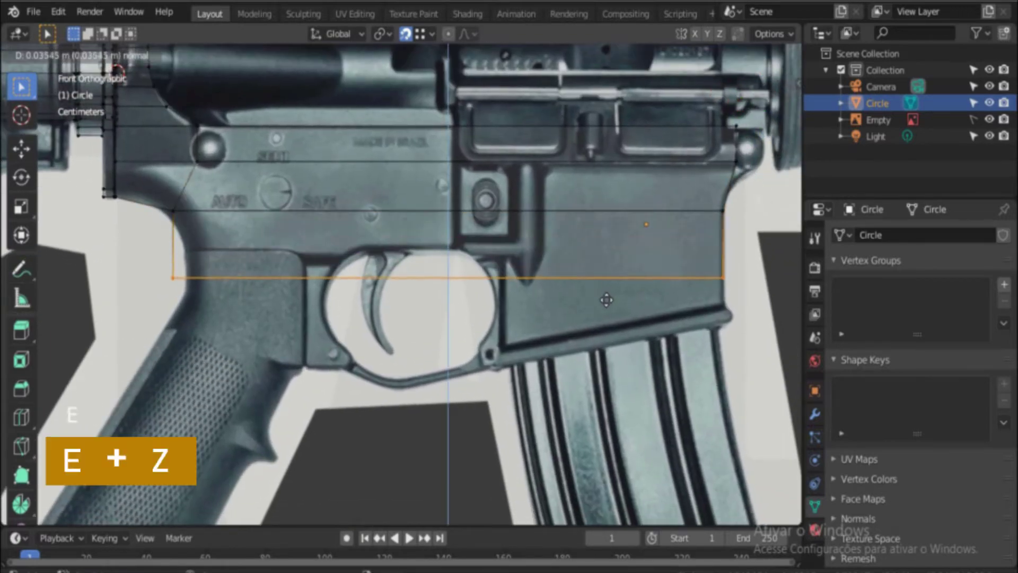
click(605, 264)
scroll(605, 263, down, 2)
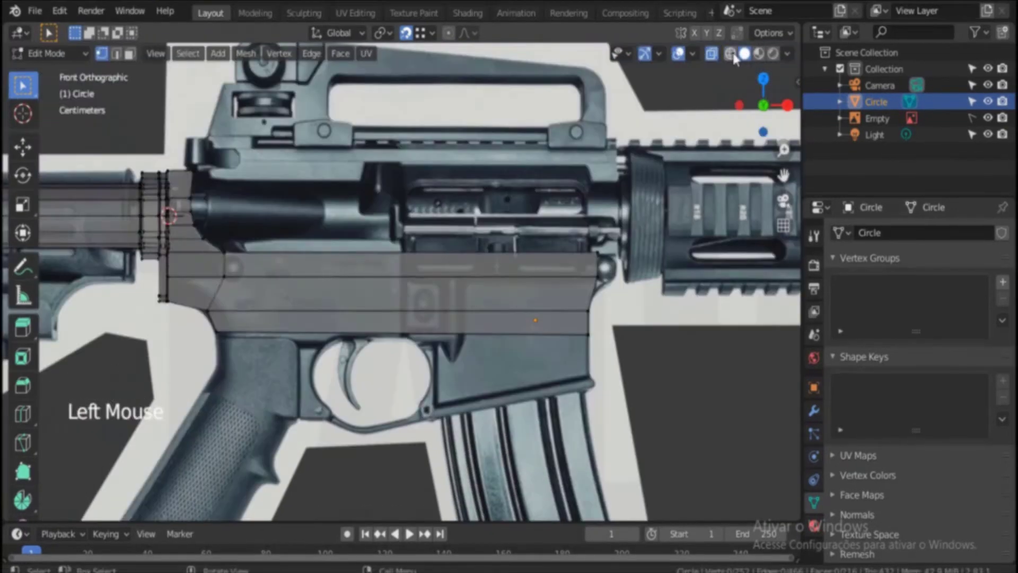
Step: Show the mesh in solid X-ray shading and add one centred vertical loop cut across the lower receiver section
click(730, 53)
scroll(742, 95, up, 3)
scroll(742, 95, down, 1)
key(ctrl+a)
click(745, 54)
click(712, 53)
scroll(434, 297, up, 2)
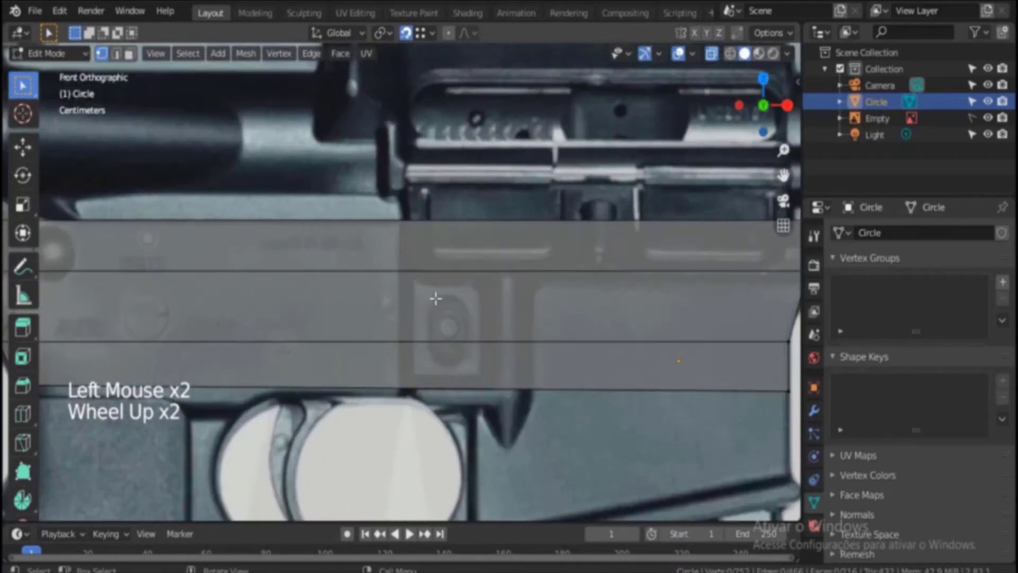
key(ctrl+r)
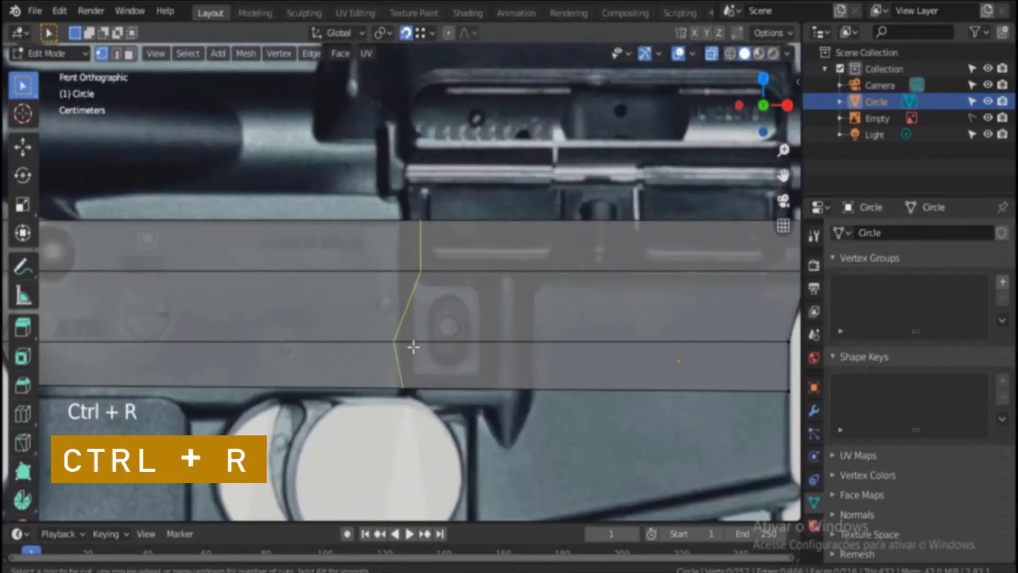
click(413, 346)
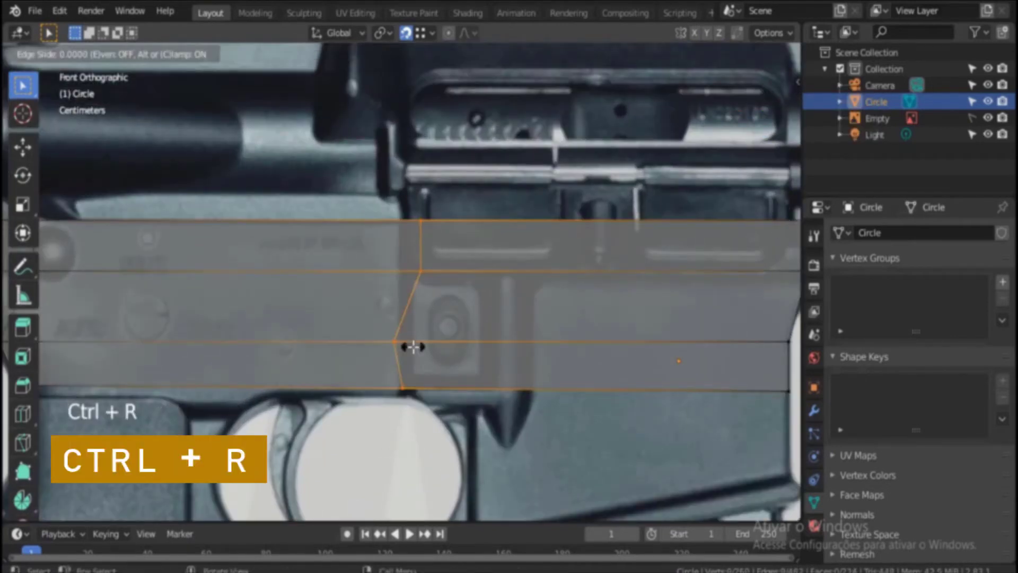
click(413, 347)
Step: Straighten the new vertical loop by scaling it along X to 0.043 and again to 0.160
scroll(676, 296, down, 1)
shift+middle_drag(676, 295, 588, 287)
scroll(718, 266, up, 1)
shift+middle_drag(718, 266, 760, 244)
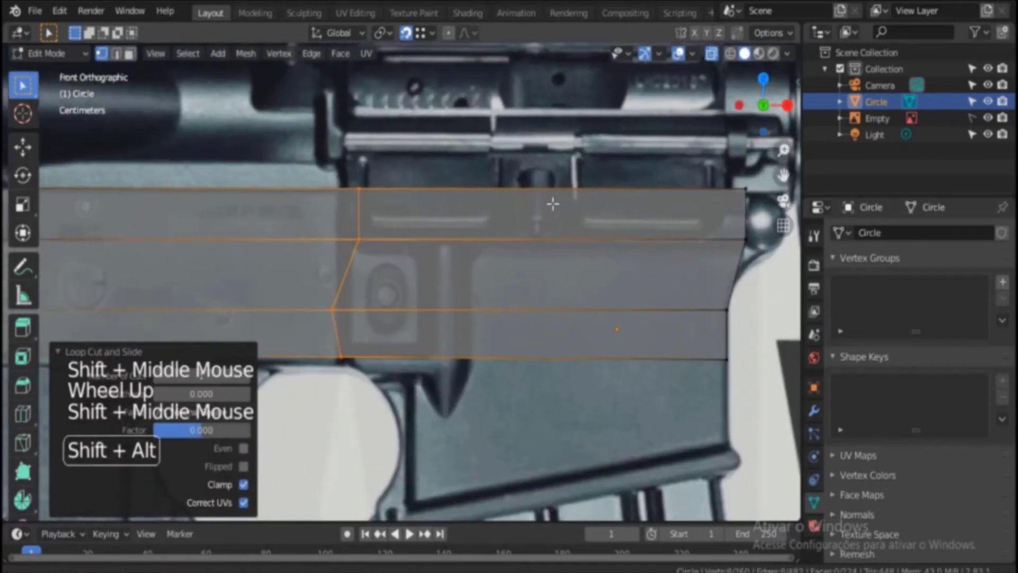
shift+middle_drag(553, 203, 577, 172)
key(s)
key(x)
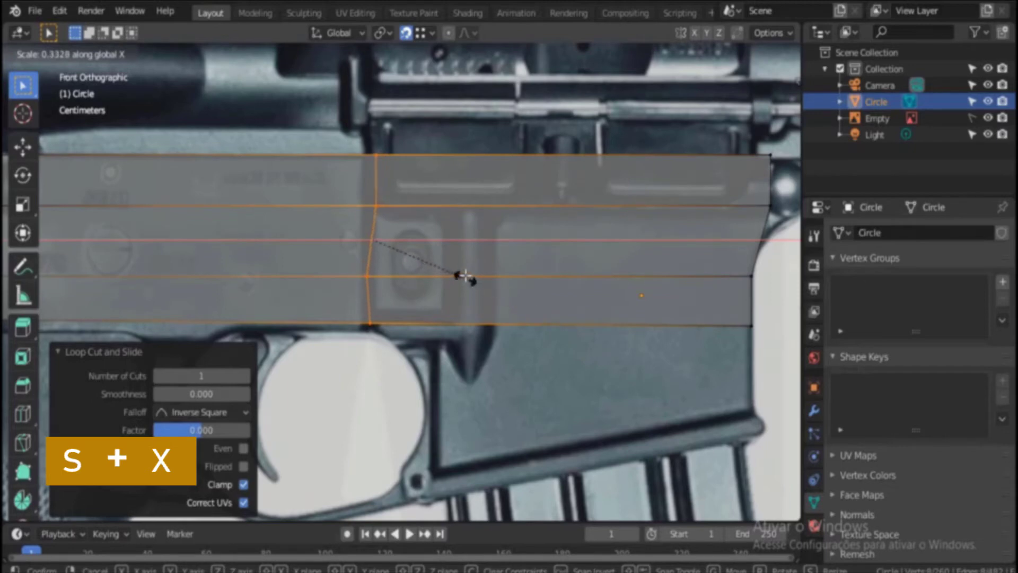
click(385, 235)
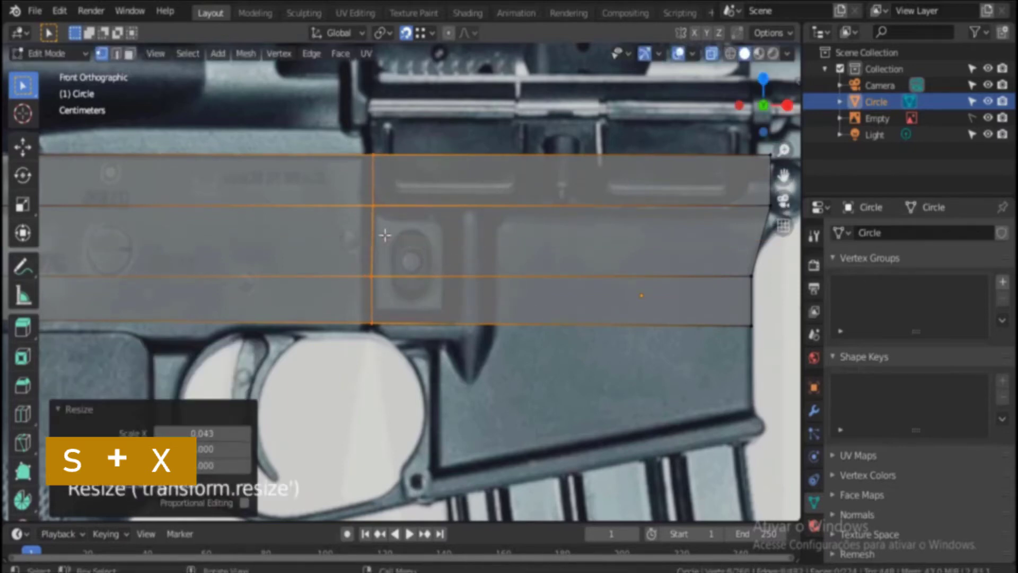
key(s)
key(x)
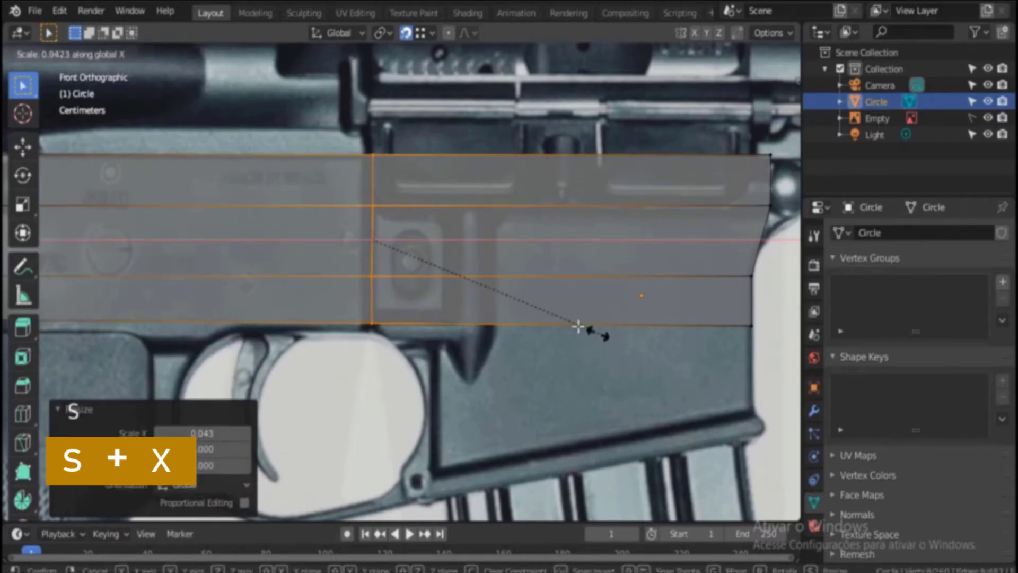
click(415, 278)
scroll(417, 292, down, 5)
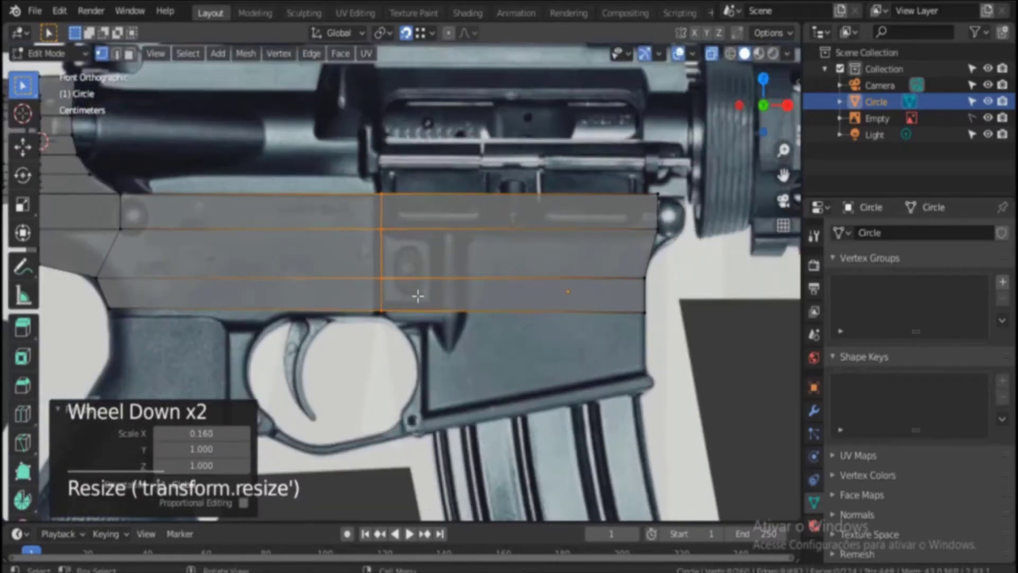
Step: In wireframe, select the straightened vertical loop and move it along X onto the seam behind the magazine release
scroll(418, 295, up, 3)
click(730, 53)
scroll(403, 318, up, 2)
shift+middle_drag(383, 318, 407, 329)
click(396, 337)
alt+click(393, 263)
mouse_move(489, 264)
shift+middle_down()
mouse_move(517, 286)
mouse_move(467, 302)
mouse_move(476, 330)
shift+middle_up()
scroll(519, 286, up, 1)
key(g)
key(x)
click(465, 269)
scroll(466, 269, down, 2)
Step: Select the bottom edge loop of the lower receiver and move it -0.004559 m along Z
scroll(480, 329, up, 1)
alt+click(526, 387)
shift+middle_drag(525, 386, 678, 275)
scroll(677, 276, down, 4)
scroll(585, 297, up, 4)
key(g)
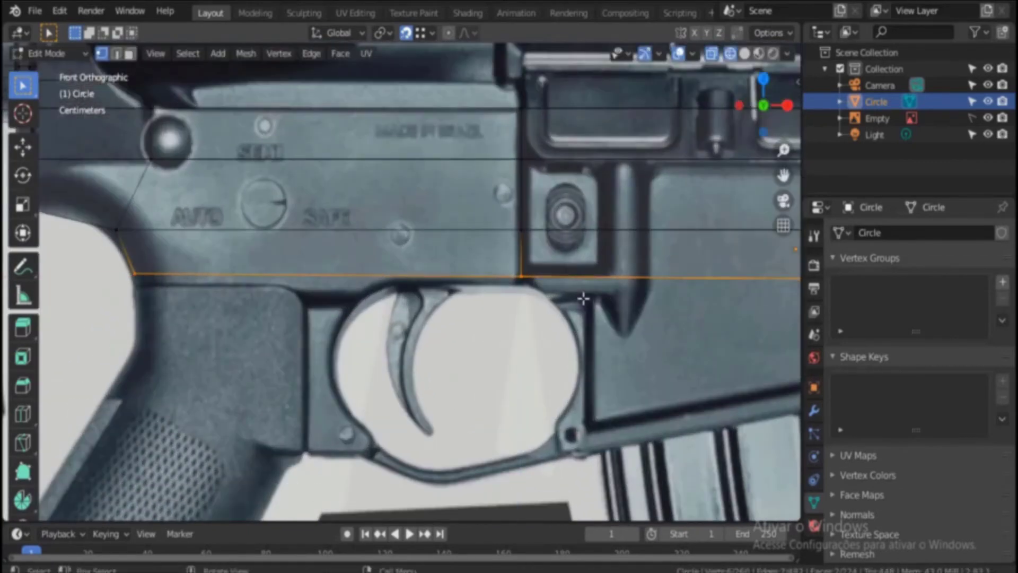
key(z)
click(593, 311)
shift+middle_drag(594, 311, 541, 297)
scroll(535, 293, down, 3)
shift+middle_drag(531, 290, 468, 272)
scroll(440, 267, down, 2)
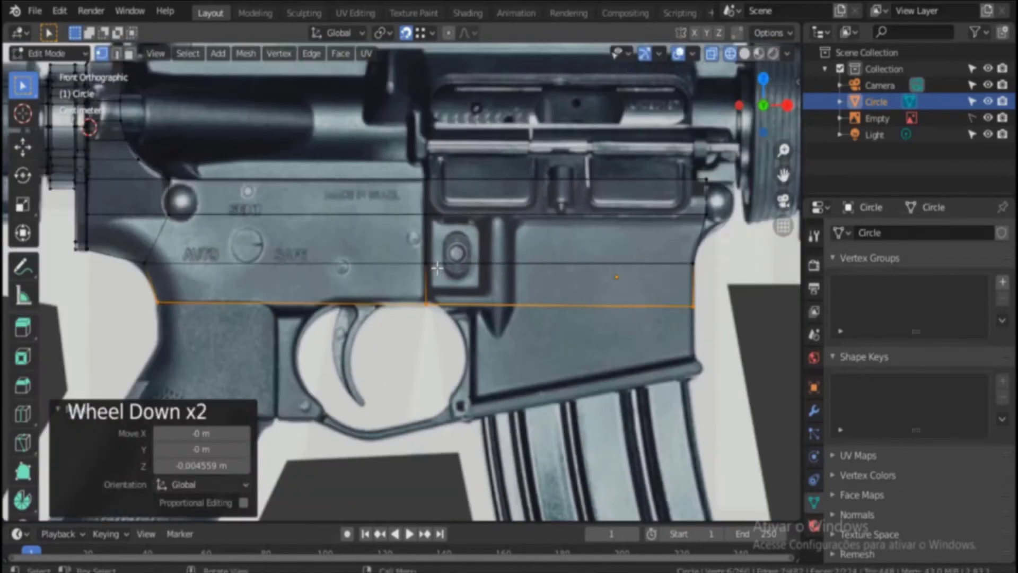
Step: Add two evenly spaced vertical loop cuts between the rear end and the seam of the lower receiver
scroll(372, 265, up, 2)
key(ctrl+r)
scroll(376, 314, up, 1)
click(376, 312)
right_click(378, 311)
key(s)
key(x)
right_click(583, 323)
Step: Straighten each of the two new vertical loops separately by scaling it along X
alt+click(422, 231)
key(s)
key(x)
click(420, 240)
alt+click(295, 234)
key(s)
key(x)
click(307, 239)
Step: Select both vertical loops and scale them closer together along X to frame the grip and trigger guard junction
alt+click(424, 237)
alt+shift+click(297, 237)
key(s)
key(x)
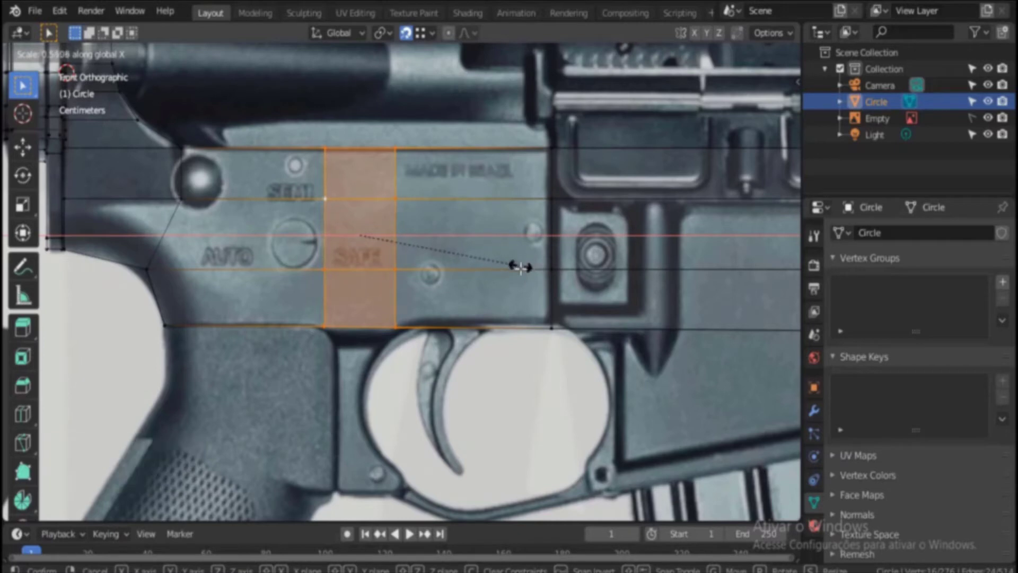
click(512, 267)
Step: Move the bottom vertices of the two vertical loops -0.00152 m along Z
click(396, 326)
key(b)
drag(313, 314, 406, 335)
key(g)
key(z)
click(402, 330)
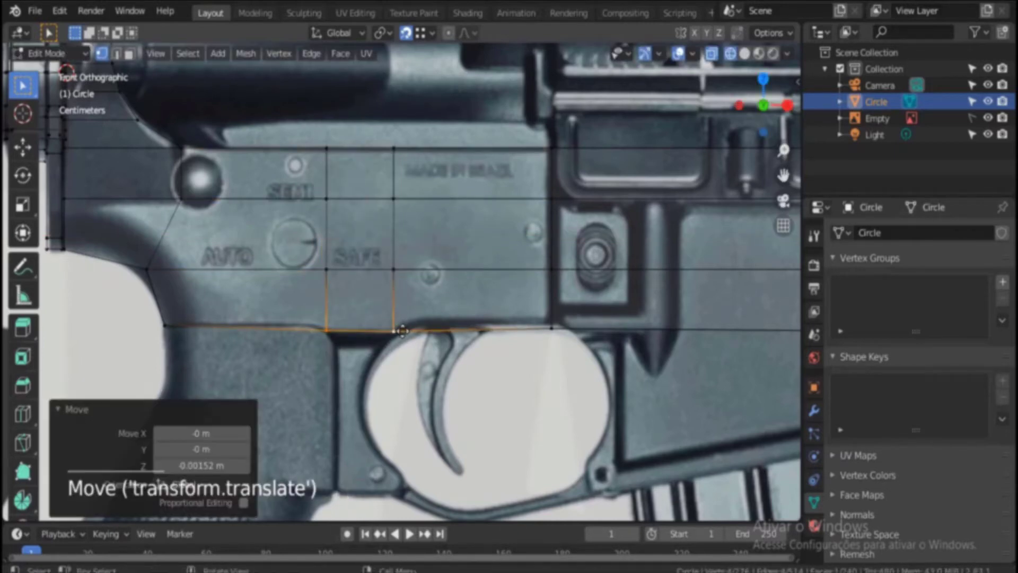
Step: Add a centred vertical loop cut in the section above the grip and straighten it with an X scale of 0.113
key(ctrl+r)
click(259, 321)
right_click(258, 322)
key(s)
key(x)
click(260, 241)
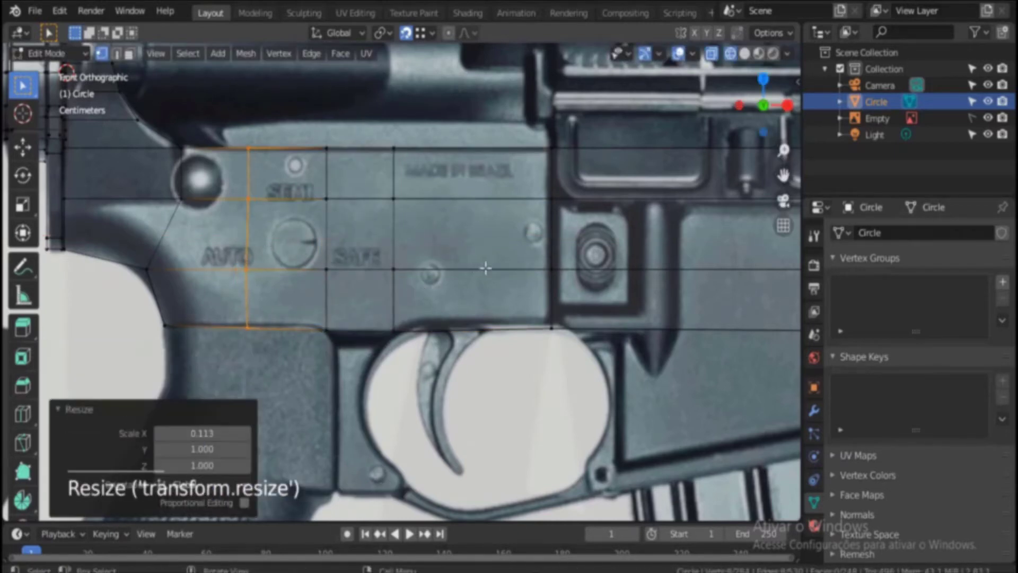
Step: Shift the new loop forward along X and raise its bottom vertices along Z to the top line of the grip
key(g)
key(x)
click(276, 243)
click(259, 331)
key(b)
drag(245, 314, 292, 352)
key(g)
key(z)
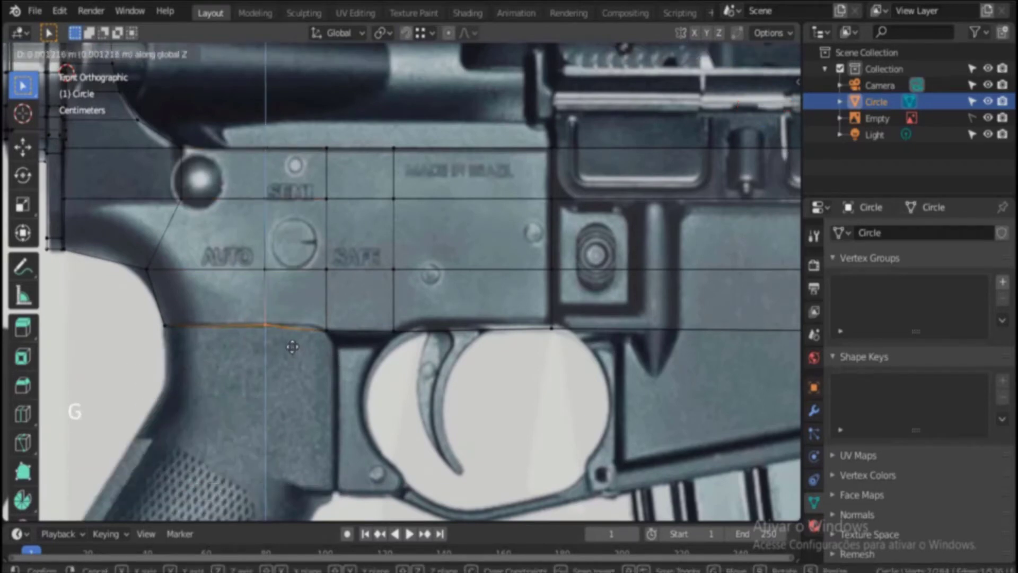
click(293, 346)
Step: Box-select the whole loop above the grip and move it 0.018539 m along X, close behind the next loop
key(b)
drag(247, 140, 290, 334)
key(g)
key(x)
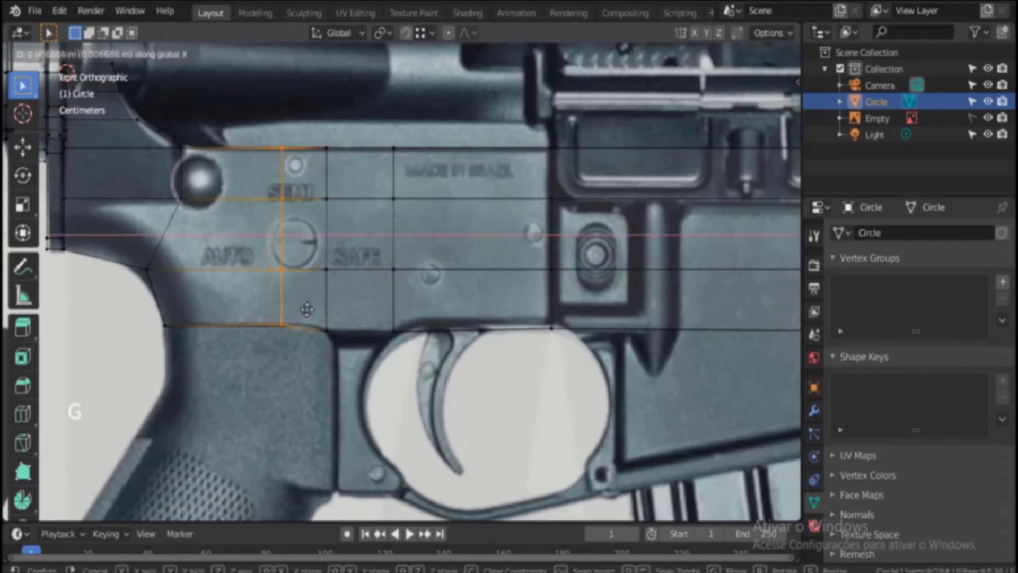
click(333, 302)
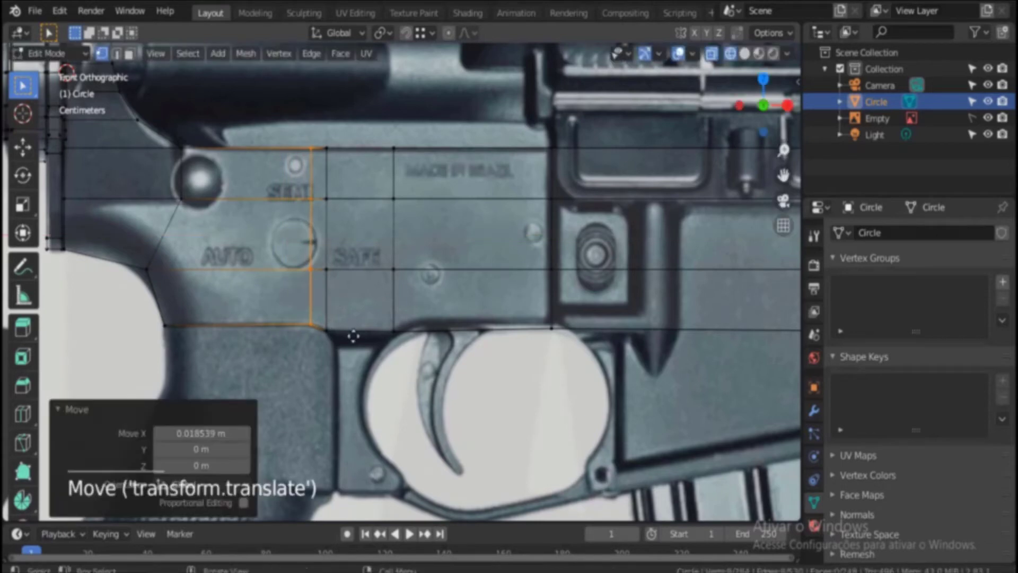
Step: Add two evenly spaced vertical loop cuts in the section above the trigger guard opening
ctrl+scroll(396, 321, up, 2)
key(ctrl+r)
scroll(395, 317, up, 2)
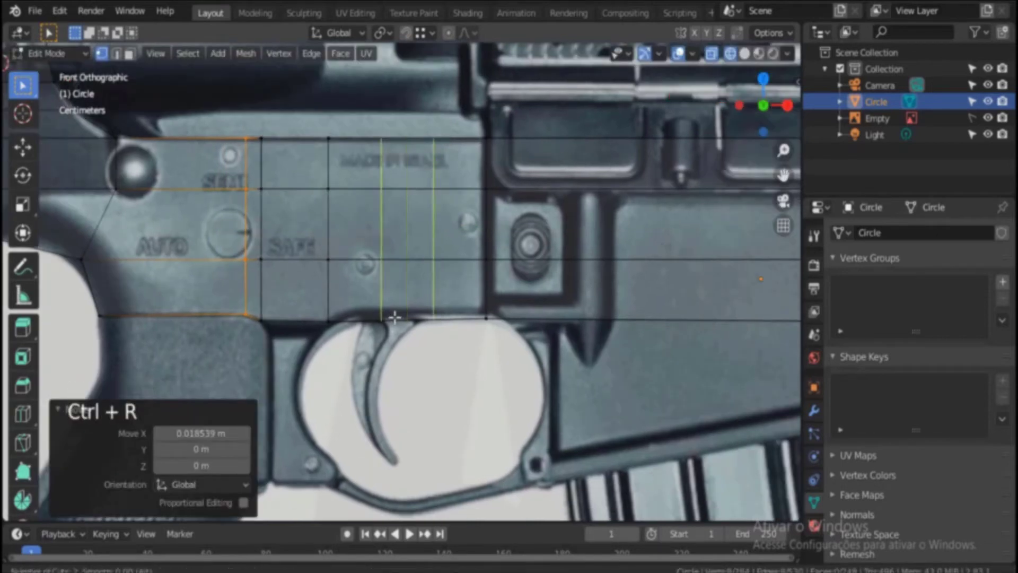
click(395, 317)
right_click(395, 317)
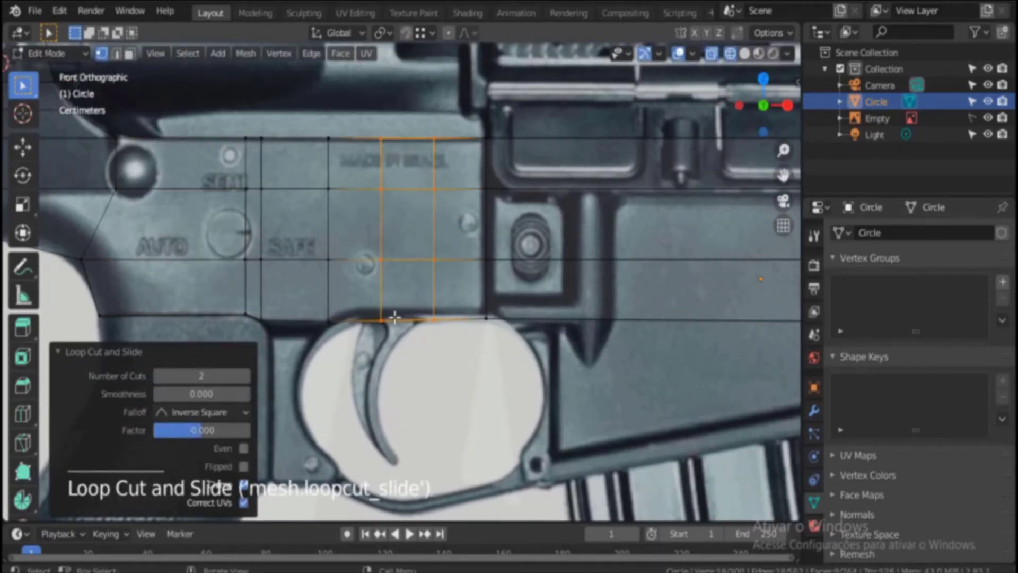
Step: Raise the bottom vertices of the two new loops along Z to follow the top of the trigger opening
click(394, 317)
key(b)
drag(445, 335, 443, 336)
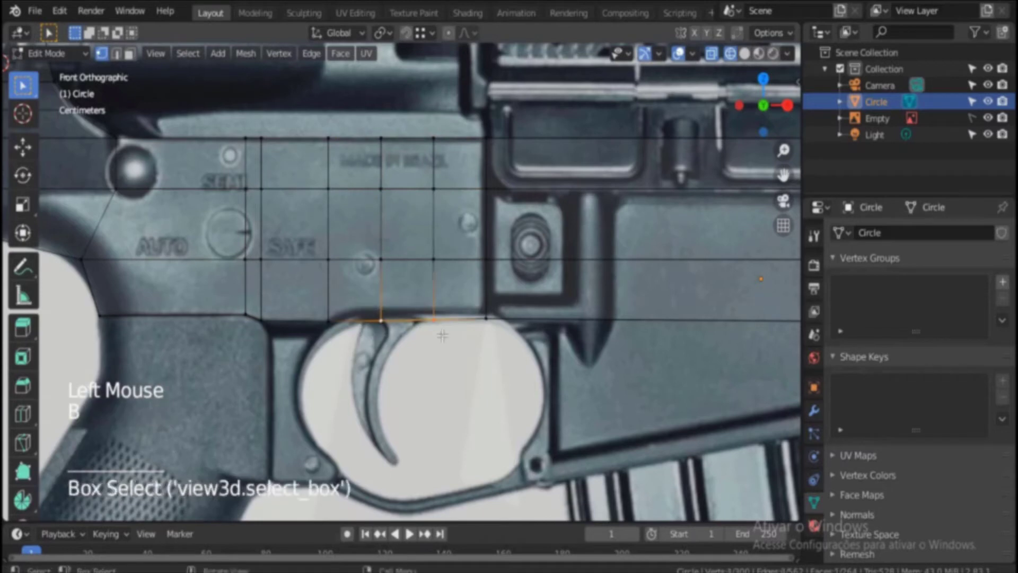
key(g)
key(z)
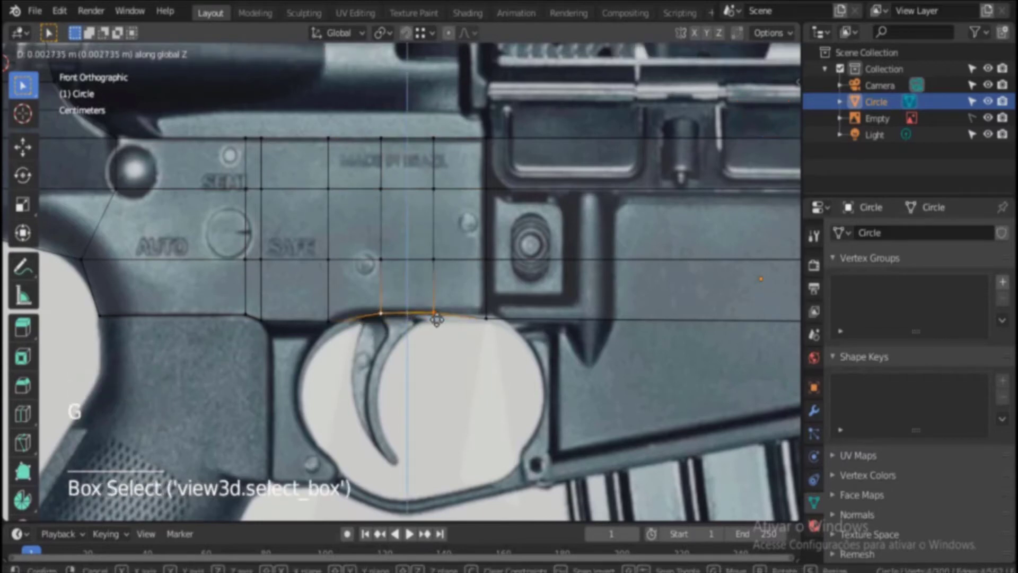
key(shift)
click(434, 316)
Step: Box-select the rear one of the two loops above the trigger and shift it slightly backward along X
click(374, 289)
key(b)
drag(365, 123, 419, 325)
key(g)
key(x)
click(411, 317)
Step: Move the bottom vertices of the seam loop 0.002127 m up along Z to match the reference
click(489, 326)
key(b)
drag(470, 300, 504, 350)
key(g)
key(z)
click(501, 343)
scroll(297, 313, down, 3)
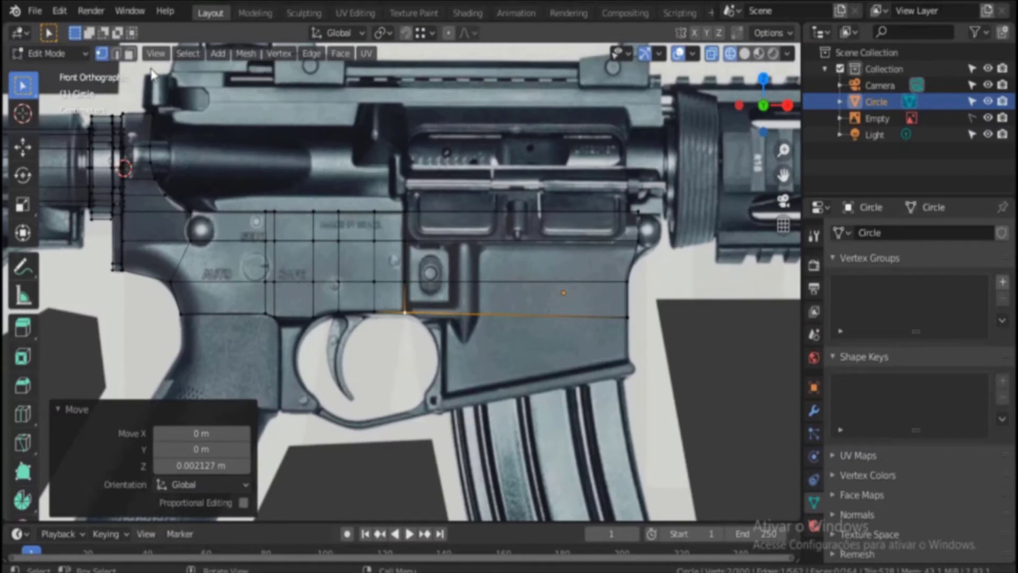
Step: Switch to face selection and select the three stacked side faces of the front section over the magazine well
click(130, 55)
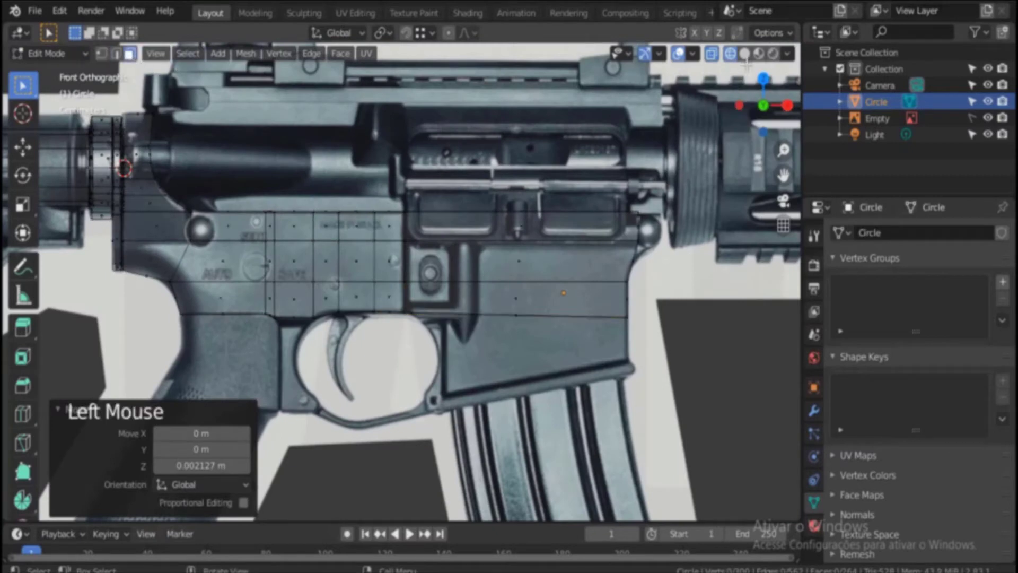
click(507, 306)
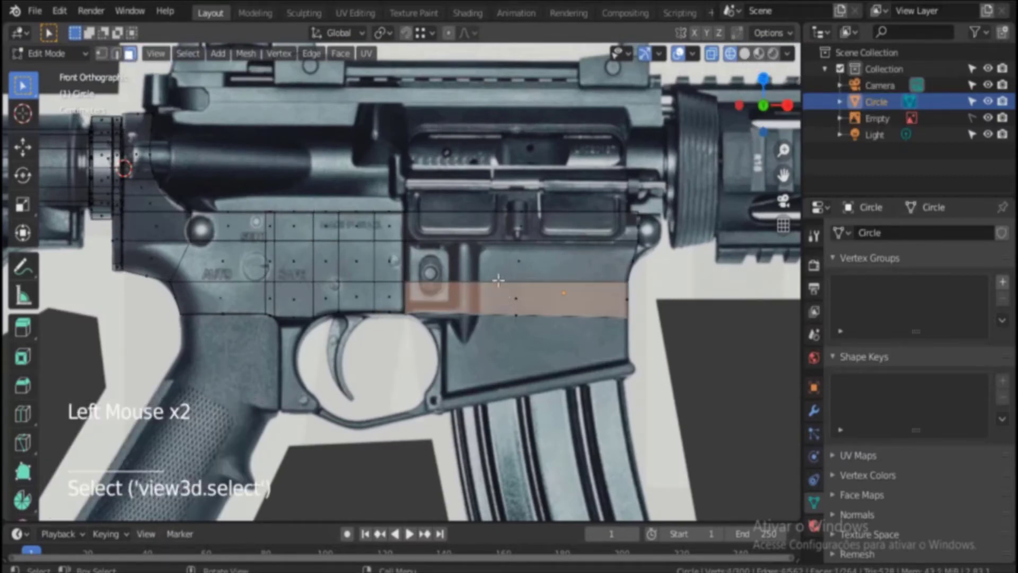
shift+click(469, 275)
scroll(469, 276, up, 1)
shift+click(522, 227)
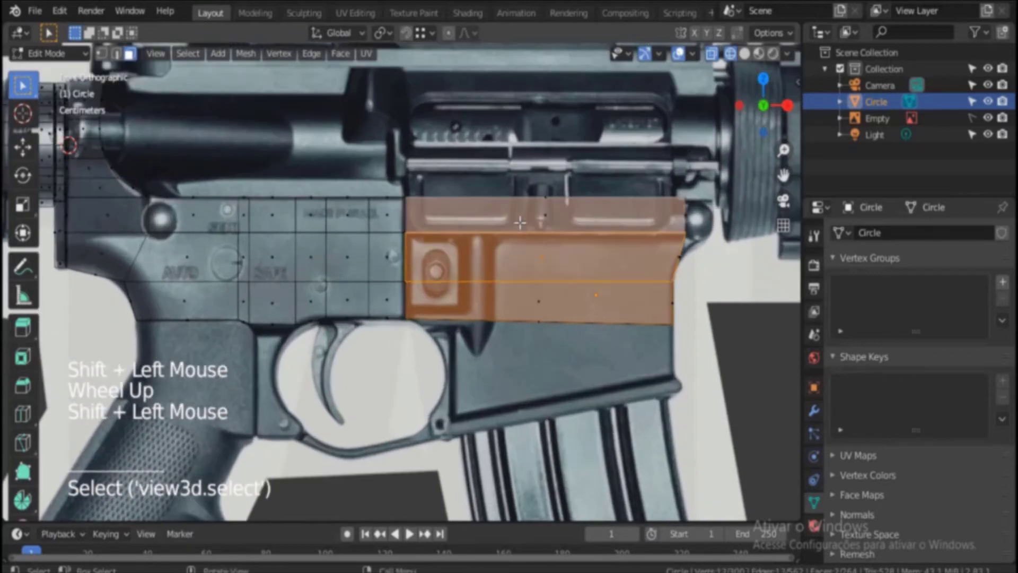
Step: Deselect the faces picked on the opposite side of the receiver's front section
scroll(515, 268, down, 2)
middle_drag(516, 268, 726, 244)
shift+click(525, 289)
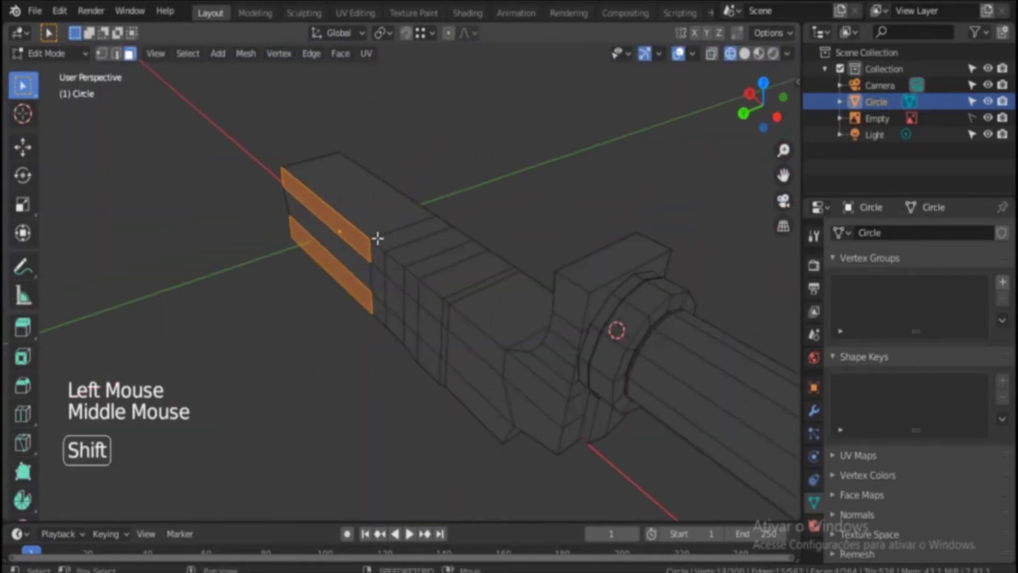
shift+click(358, 247)
shift+click(343, 279)
mouse_move(598, 202)
middle_down()
mouse_move(430, 205)
mouse_move(292, 127)
middle_up()
Step: Show the mesh in opaque solid shading without X-ray and add the front section's upper side face to the selection
click(711, 54)
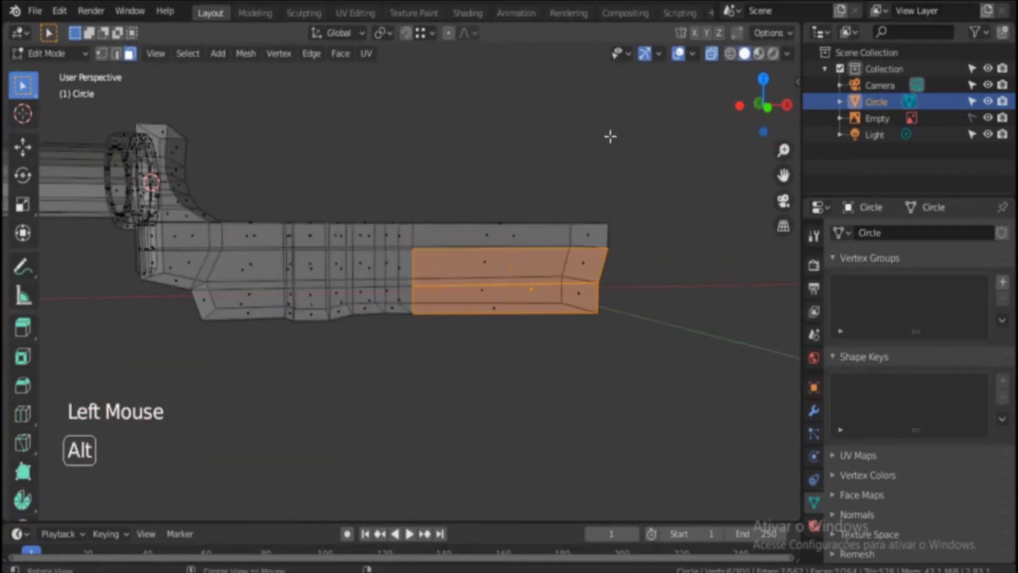
click(712, 57)
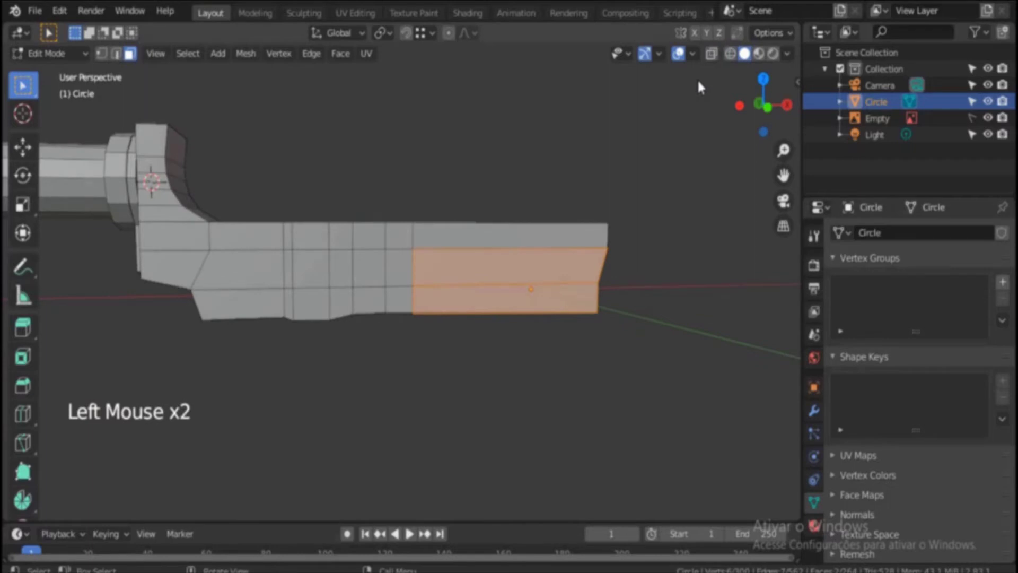
shift+click(508, 233)
middle_drag(514, 221, 576, 319)
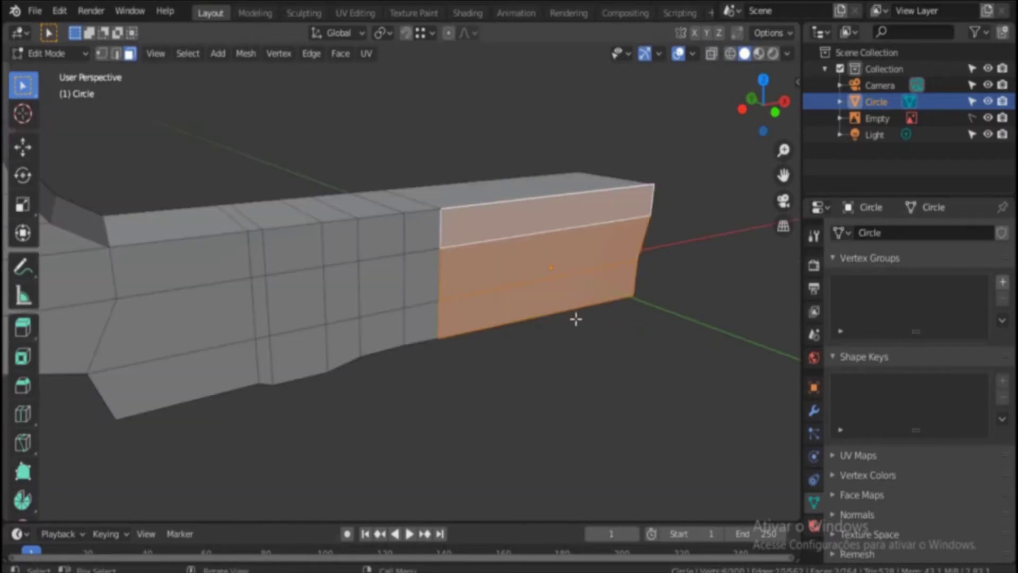
Step: Extrude the three selected side faces outward 0.007406 m along their normal and compare them with the reference in front view
key(e)
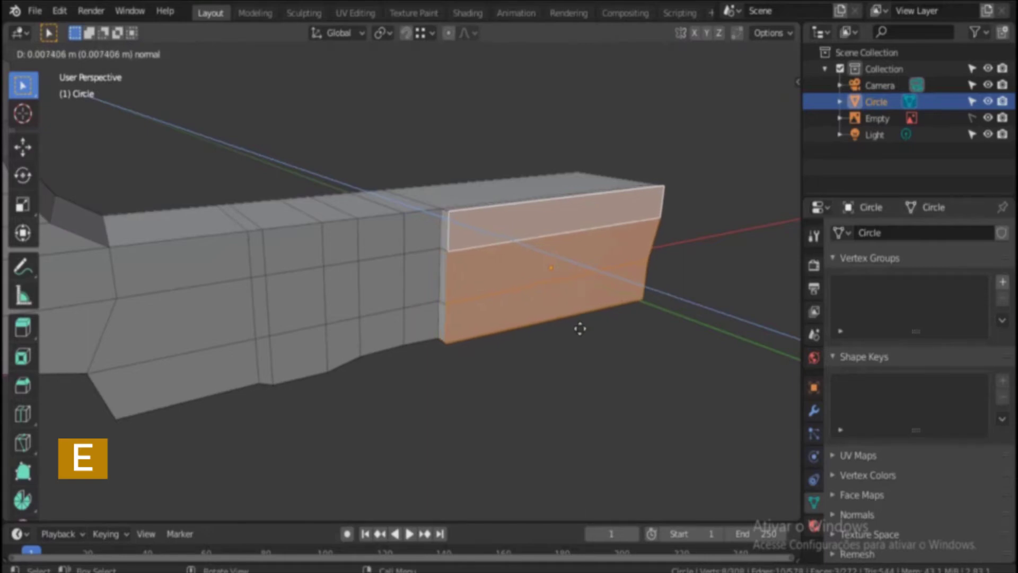
click(581, 328)
middle_drag(518, 291, 477, 250)
scroll(478, 250, up, 4)
key(KP_1)
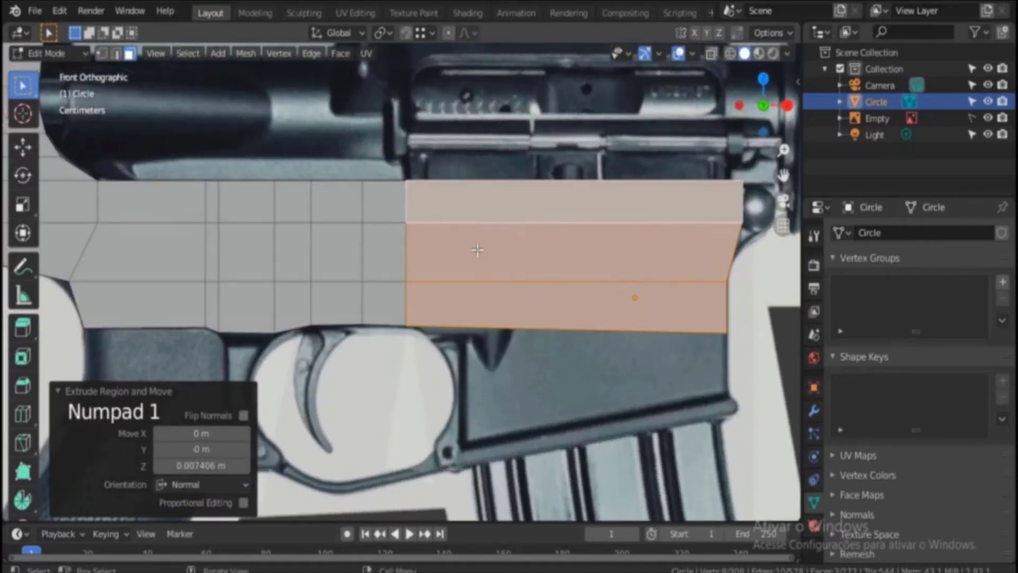
scroll(477, 250, down, 2)
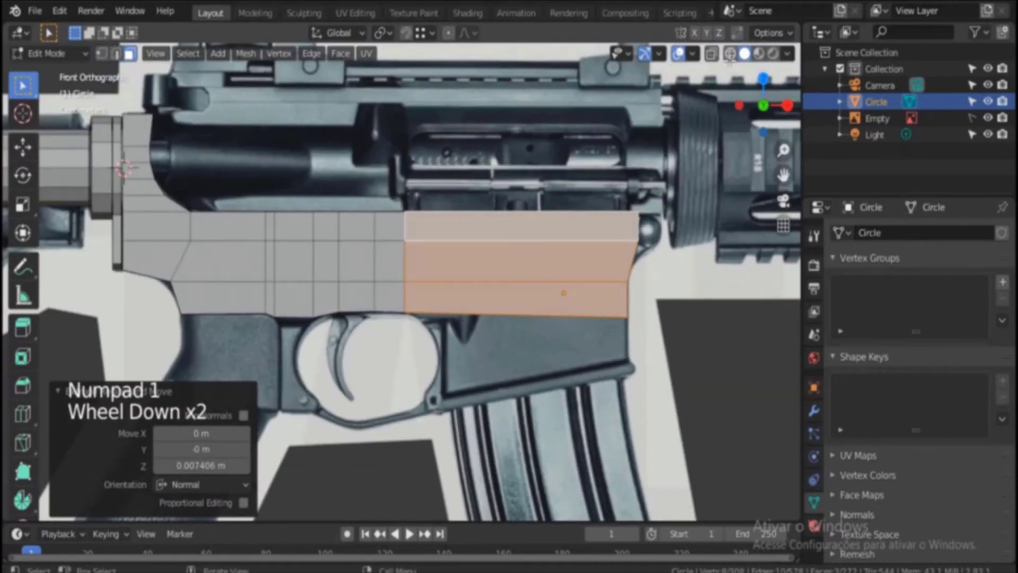
Step: Switch to wireframe shading and add a vertical loop cut through the magwell block just in front of the magazine release, factor about 0.534
click(713, 55)
click(731, 55)
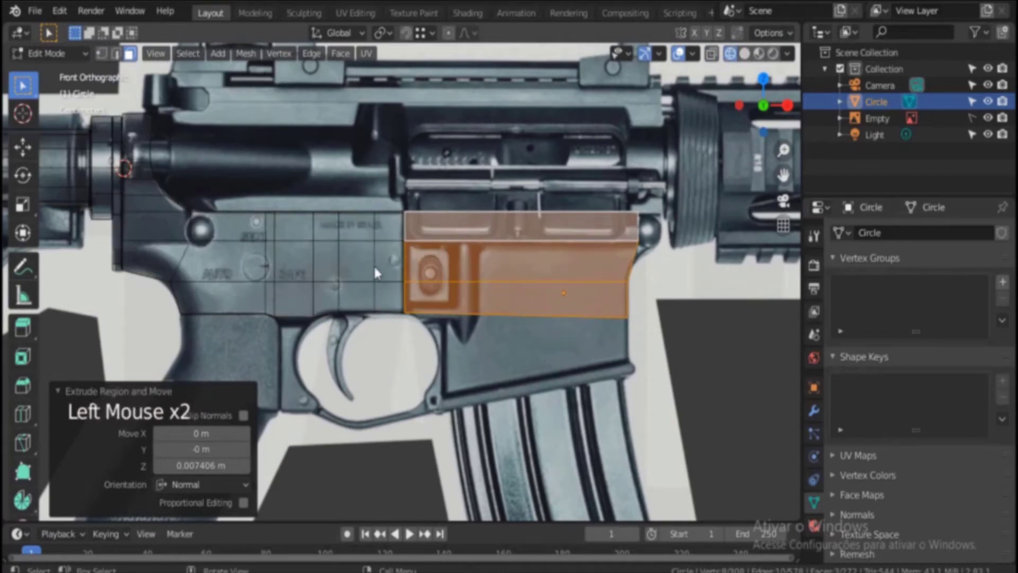
scroll(374, 273, up, 3)
key(ctrl+r)
click(427, 301)
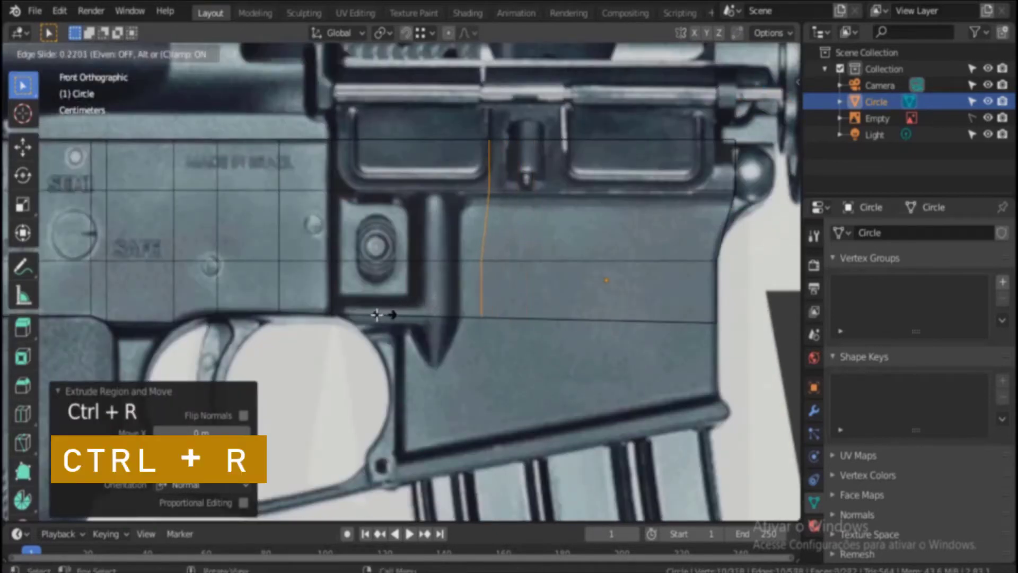
click(324, 322)
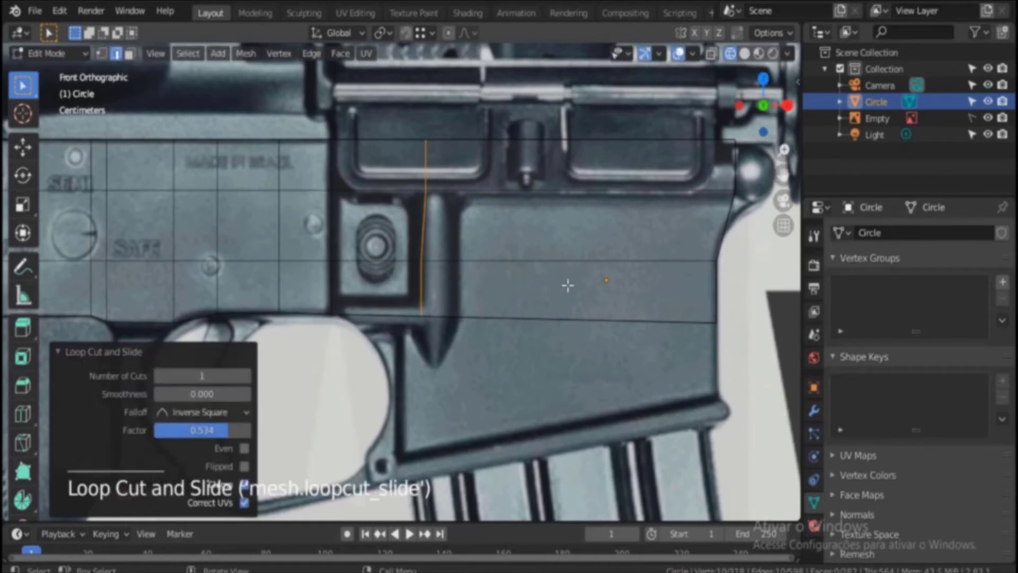
Step: Straighten the new loop by scaling it along X to about 0.198
key(s)
key(x)
click(457, 235)
Step: Add a vertical loop cut with zero slide through the centre of the magazine release button
scroll(424, 255, up, 1)
shift+middle_drag(411, 264, 481, 280)
click(340, 53)
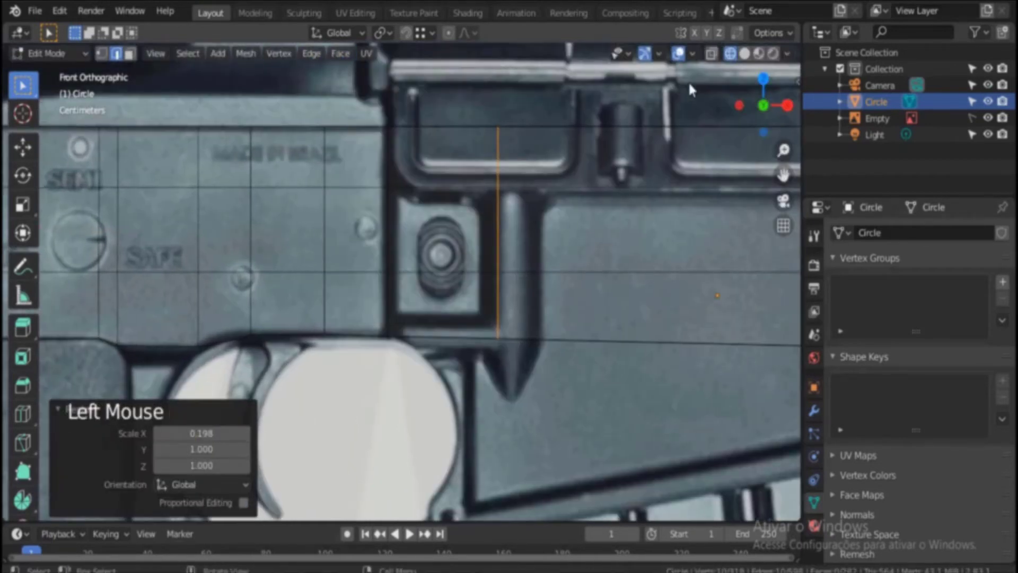
click(460, 275)
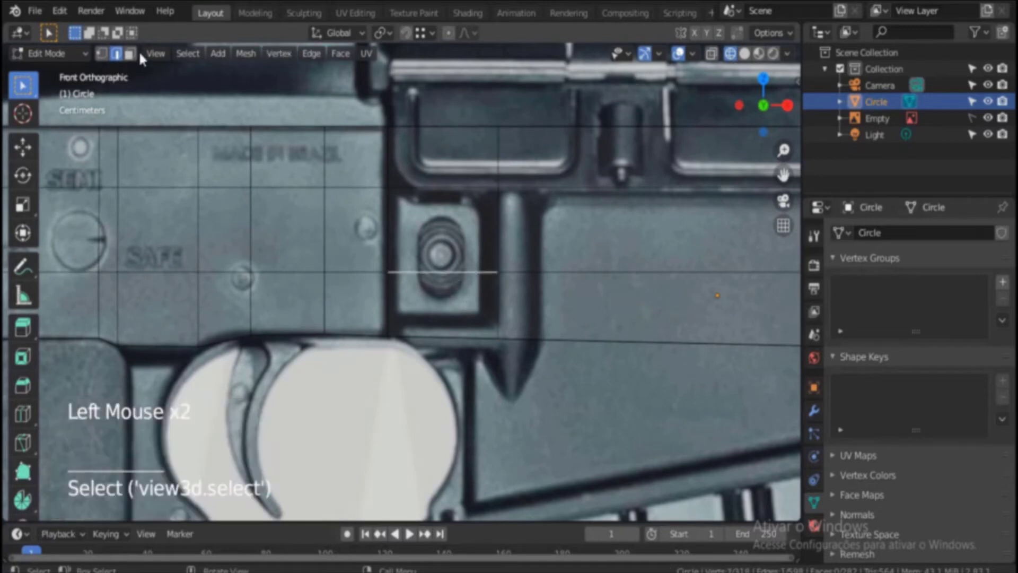
click(432, 275)
shift+click(441, 232)
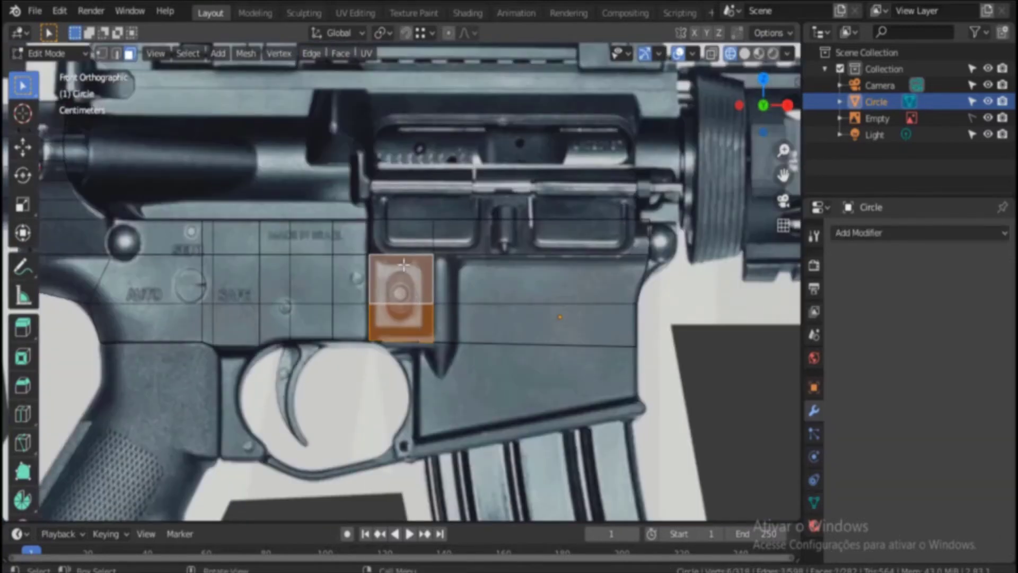
key(ctrl+r)
click(403, 265)
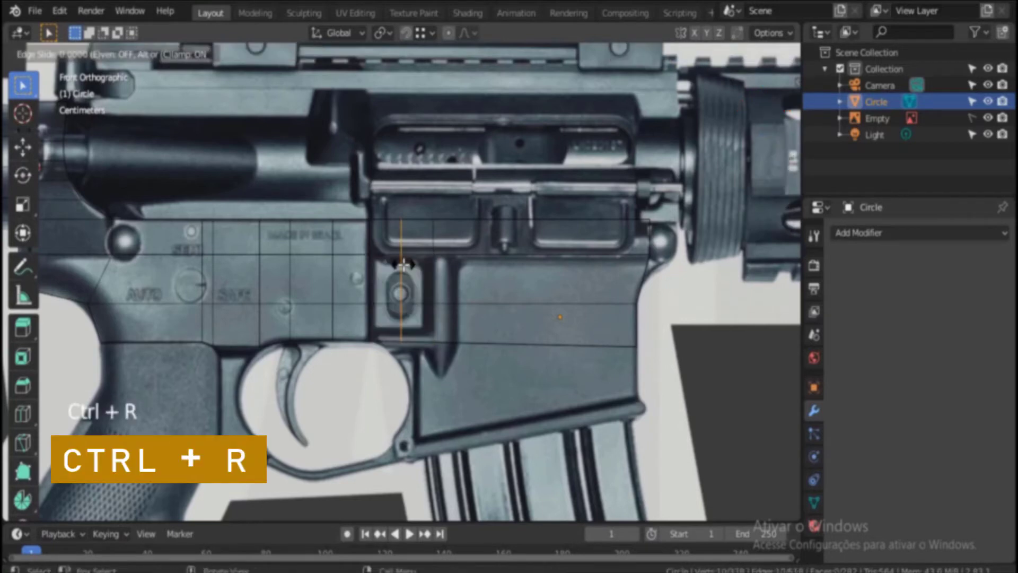
click(403, 265)
scroll(404, 308, up, 2)
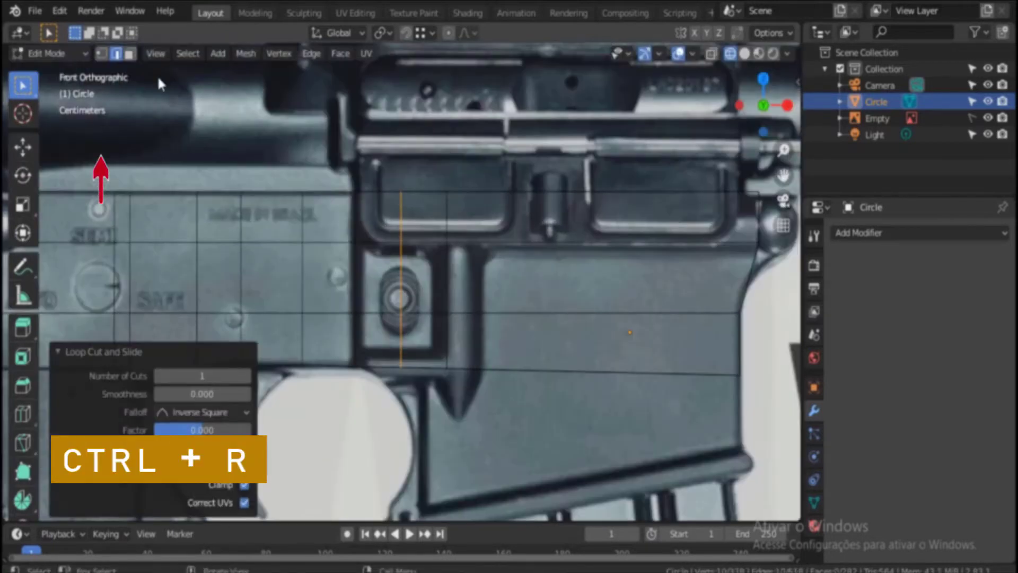
Step: Select the vertices along the magwell's bottom edge, from the magazine release centre to the front, and extrude them about 0.034 m downward
click(101, 54)
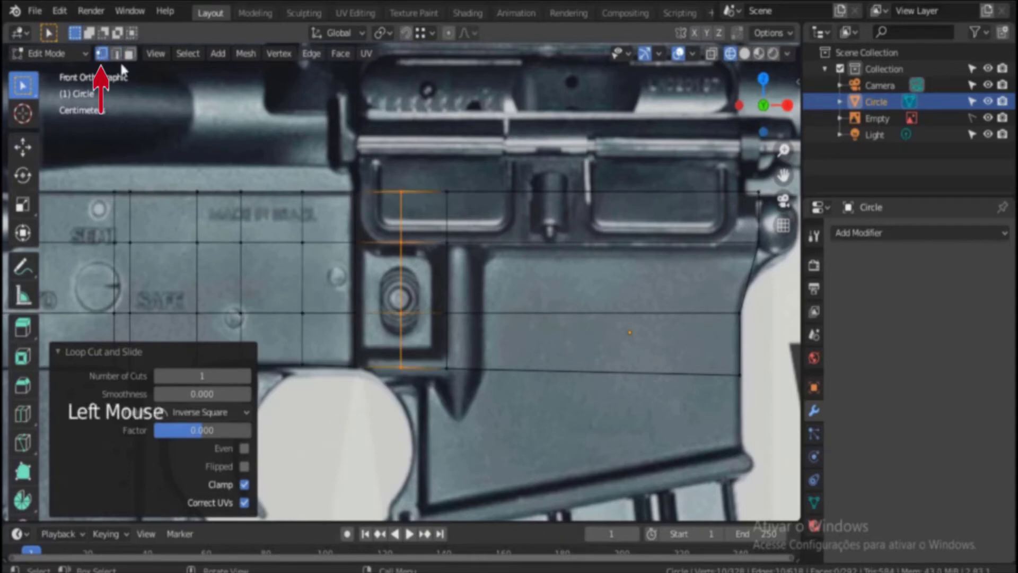
click(399, 365)
key(b)
scroll(590, 404, down, 2)
shift+middle_drag(591, 404, 510, 330)
drag(540, 272, 589, 323)
key(b)
drag(329, 268, 443, 345)
key(e)
key(e)
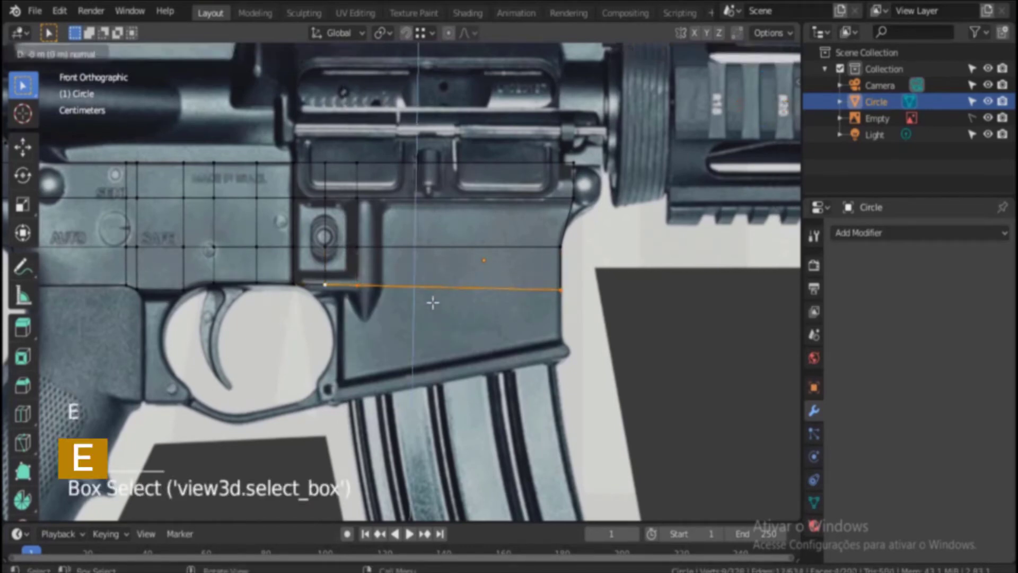
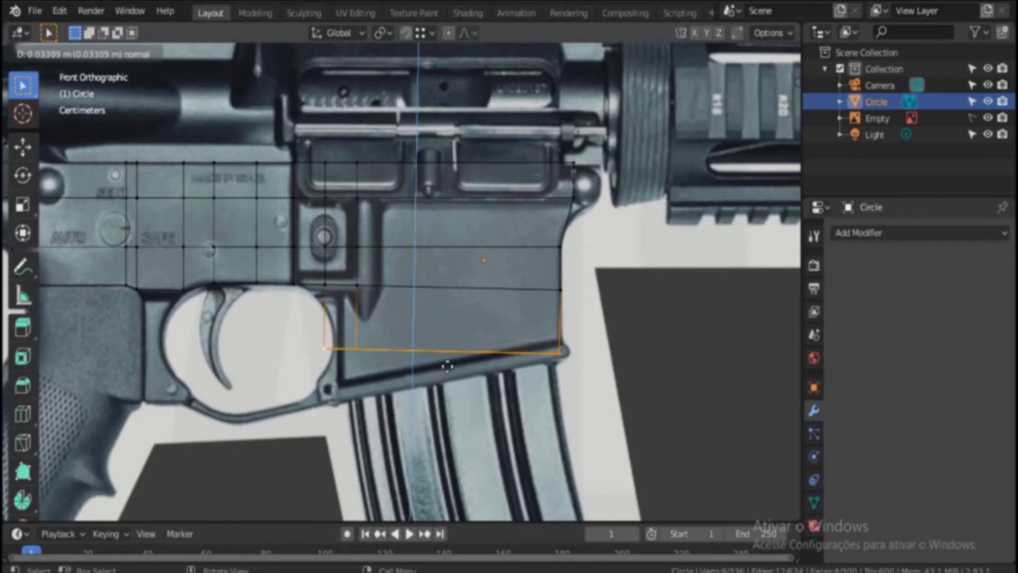
click(445, 363)
Step: Lower the rear vertices of the extruded bottom edge along Z to match the magwell's slanted lip
key(b)
drag(299, 327, 407, 387)
key(g)
key(z)
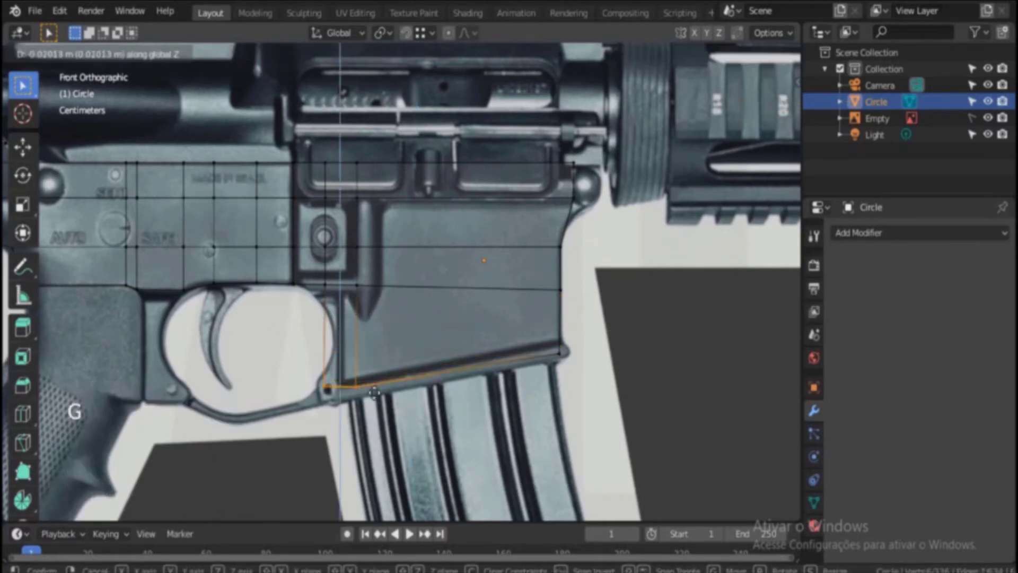
click(374, 399)
click(467, 342)
Step: Move the front bottom corner vertex onto the front tip of the magwell's lip
key(b)
drag(539, 330, 585, 381)
key(g)
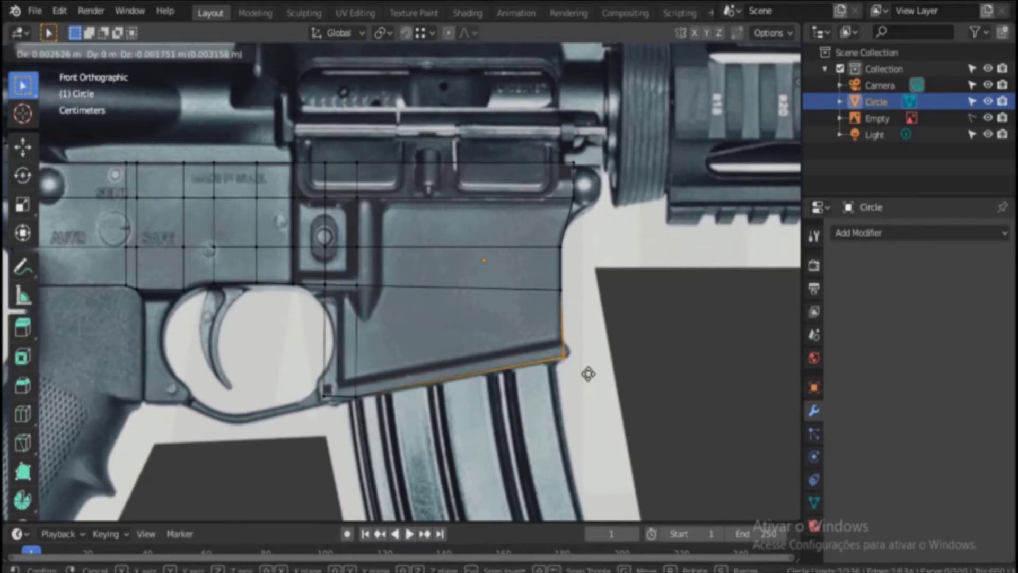
click(588, 374)
click(467, 350)
Step: Move the rear bottom corner vertex about -0.0045 m in Z onto the base of the trigger guard
key(b)
drag(299, 375, 341, 416)
key(g)
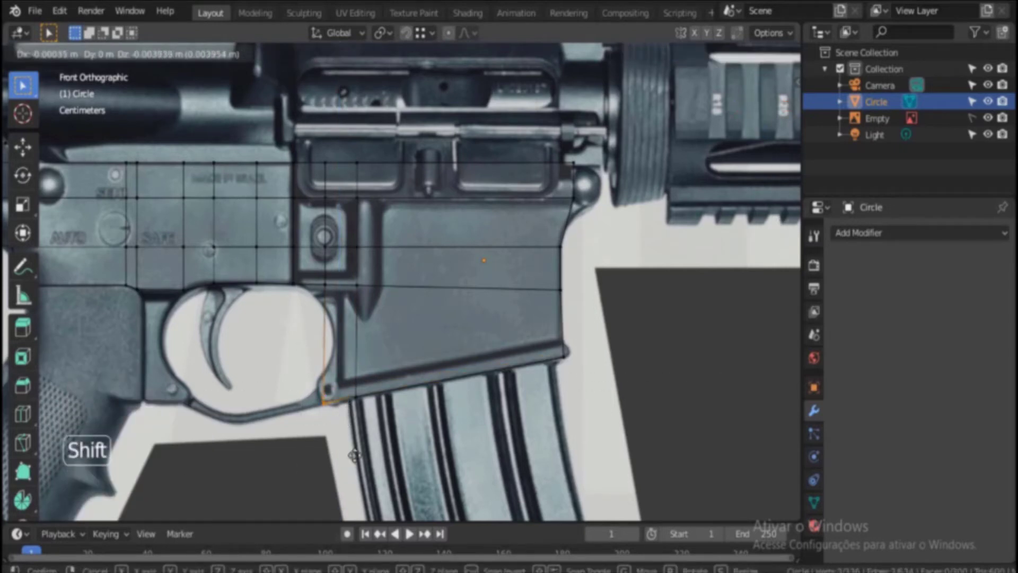
click(354, 465)
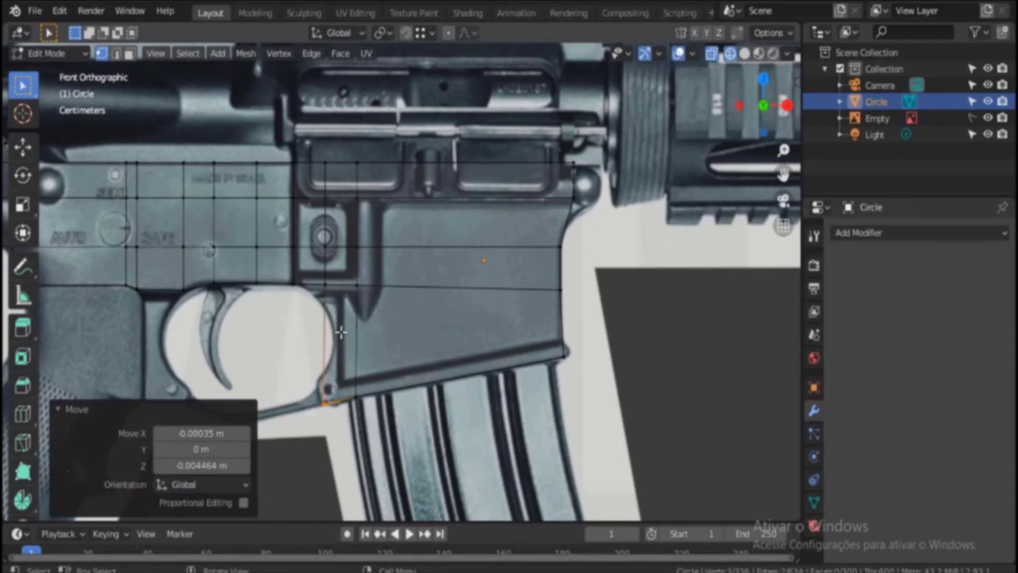
Step: Add a horizontal loop cut across the lower magwell and shift its rear vertices forward onto the trigger guard opening's curve
key(ctrl+r)
click(328, 344)
click(326, 343)
key(b)
drag(297, 323, 387, 365)
key(g)
key(shift)
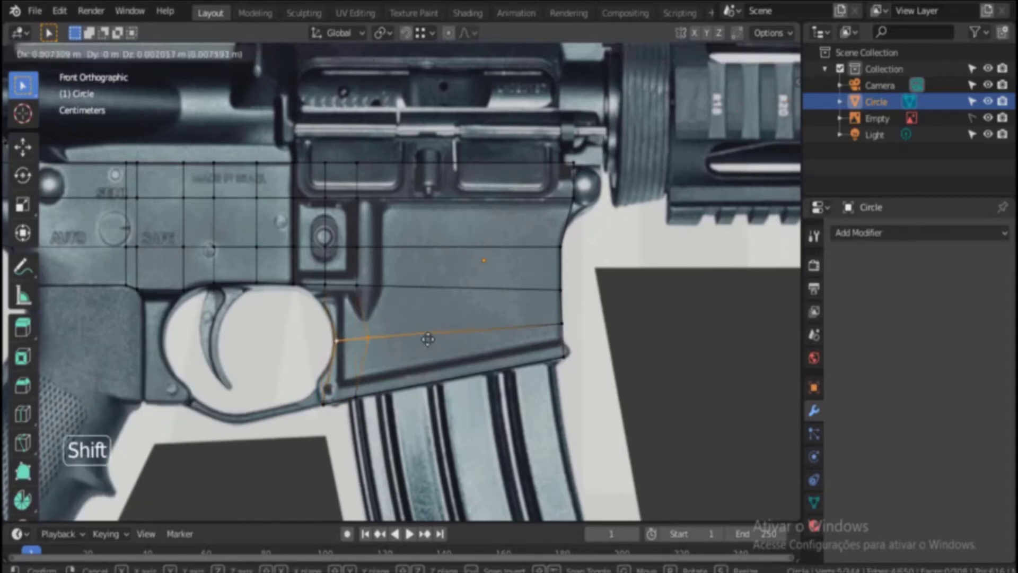
click(422, 397)
Step: Move the vertex below the magazine release down and back onto the upper curve of the trigger guard opening
click(324, 285)
key(b)
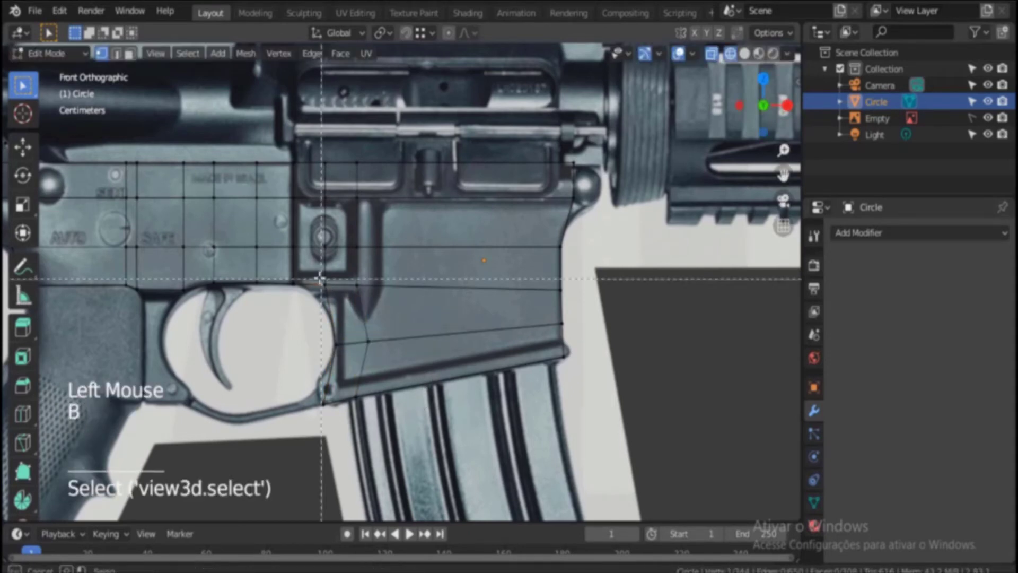
drag(318, 279, 341, 301)
key(g)
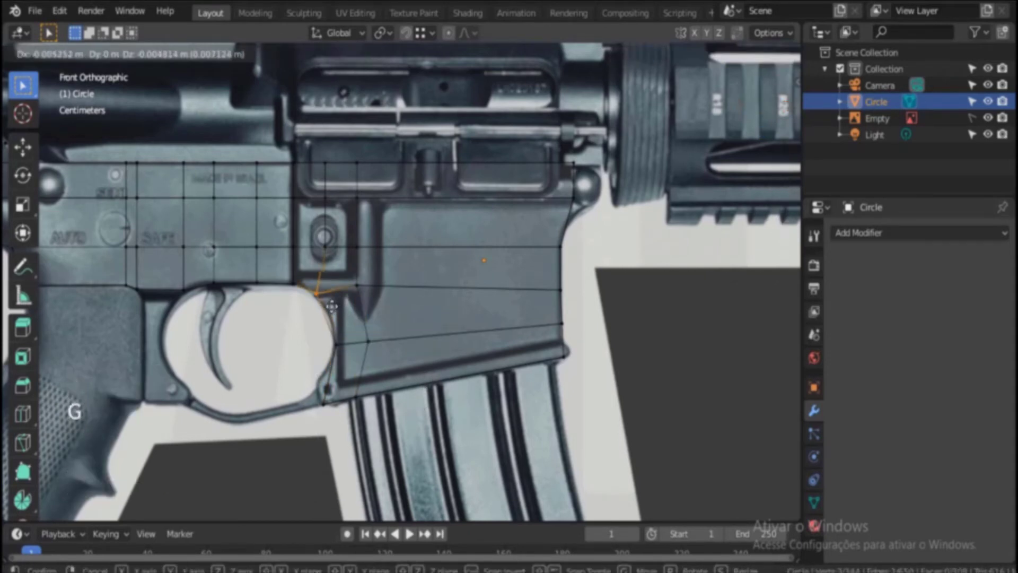
click(331, 306)
Step: Add another horizontal loop cut across the magwell between the receiver's lower edge and the existing middle loop
key(ctrl+r)
click(373, 317)
click(375, 324)
click(371, 339)
Step: Adjust the upper vertices on the magwell's front edge along Z to even out the horizontal loops
click(566, 286)
key(b)
drag(550, 278, 569, 295)
key(g)
key(z)
click(572, 284)
key(b)
key(g)
key(z)
click(567, 289)
Step: Move the new loop's rear vertex forward onto the trigger guard opening's curve
key(b)
drag(319, 309, 340, 329)
key(g)
click(346, 327)
Step: Add a horizontal loop cut just above the magwell's lip and fit its rear vertex to the trigger guard outline
key(ctrl+r)
click(337, 371)
drag(322, 366, 336, 380)
key(g)
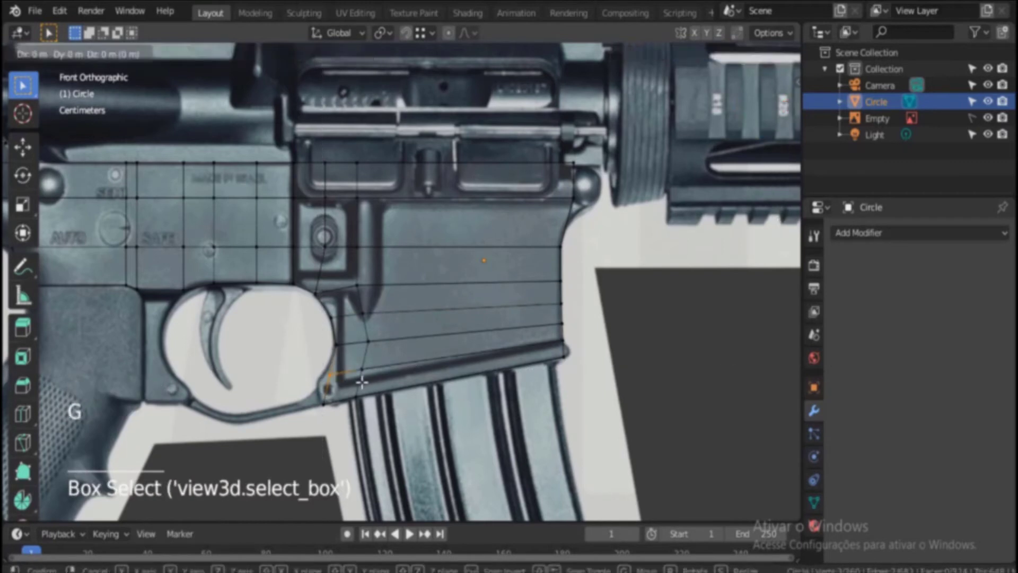
click(268, 427)
Step: Shift the inner vertex column near the magwell's rear edge along X toward the rear seam
scroll(382, 298, down, 1)
shift+middle_drag(383, 298, 394, 267)
scroll(394, 267, up, 1)
key(alt+z)
key(b)
key(g)
drag(362, 295, 378, 359)
key(x)
click(433, 311)
click(370, 337)
Step: Fine-tune the inner column's vertices along Z and X so they follow the magwell's rear seam
key(b)
click(712, 54)
key(b)
key(g)
key(z)
click(372, 366)
click(384, 311)
key(g)
key(x)
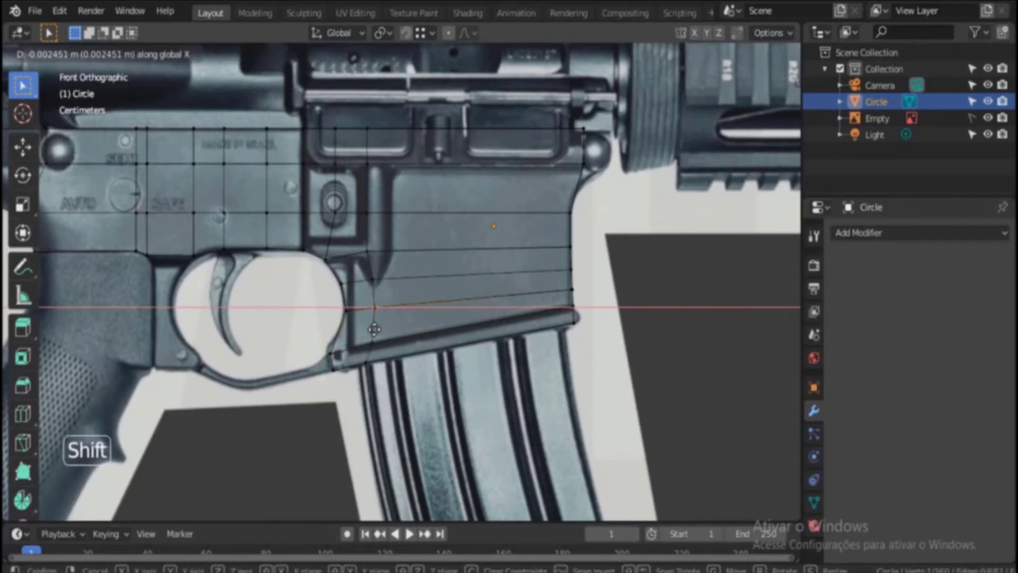
click(381, 326)
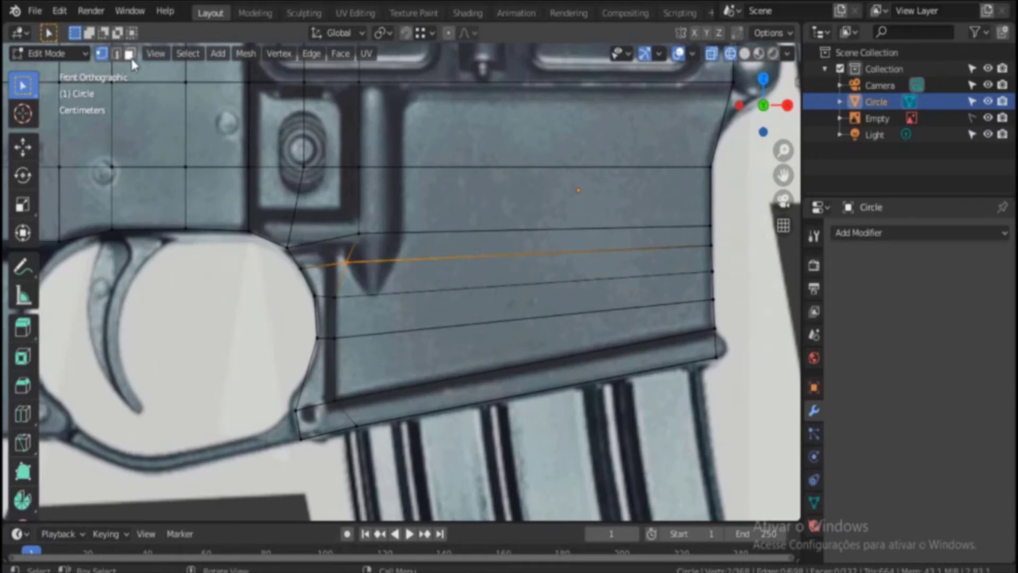
Step: Dissolve the extra horizontal edge loop that crosses the magwell at the vertical rib's tip
click(116, 55)
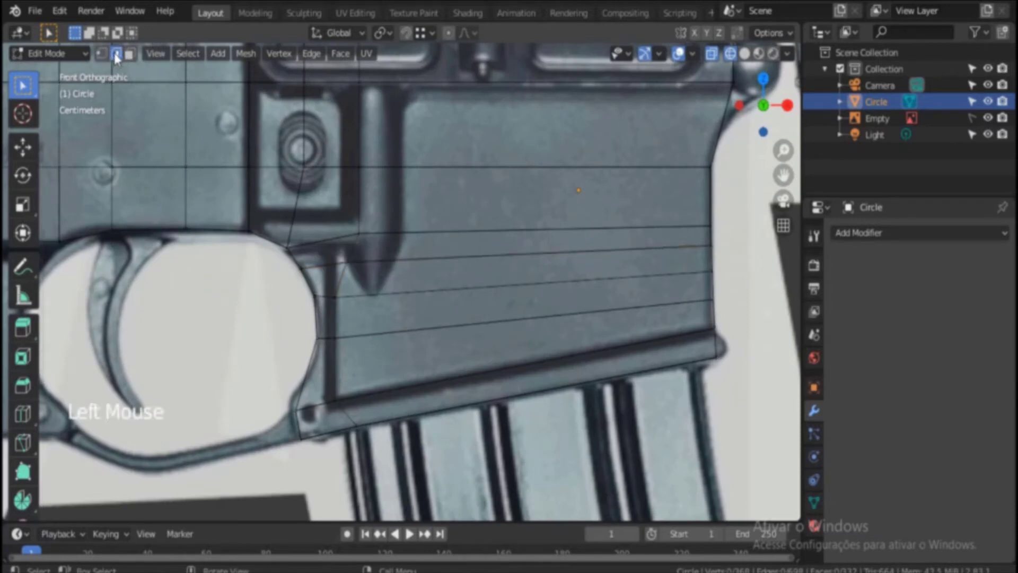
double_click(483, 326)
double_click(423, 256)
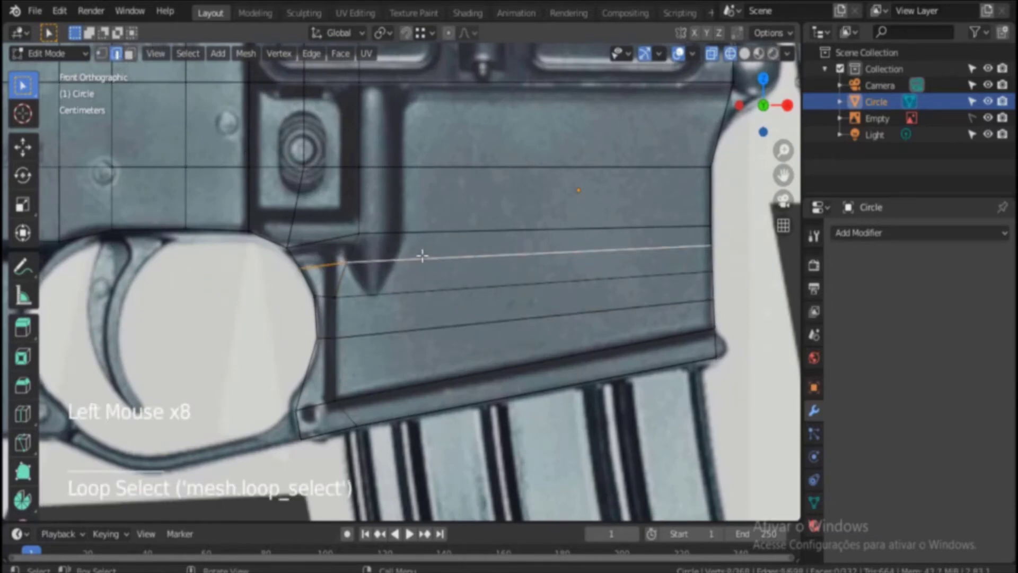
key(x)
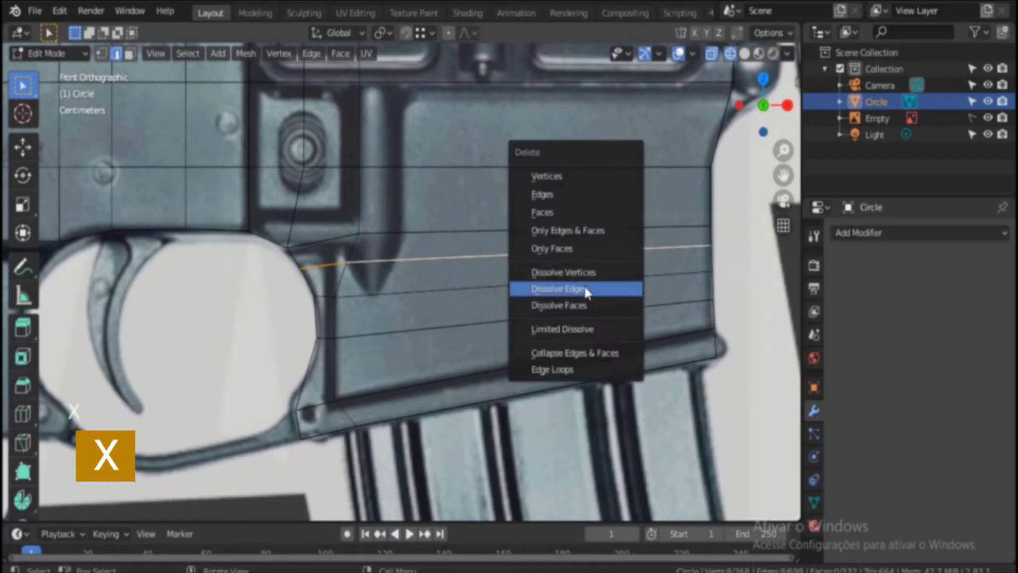
click(586, 294)
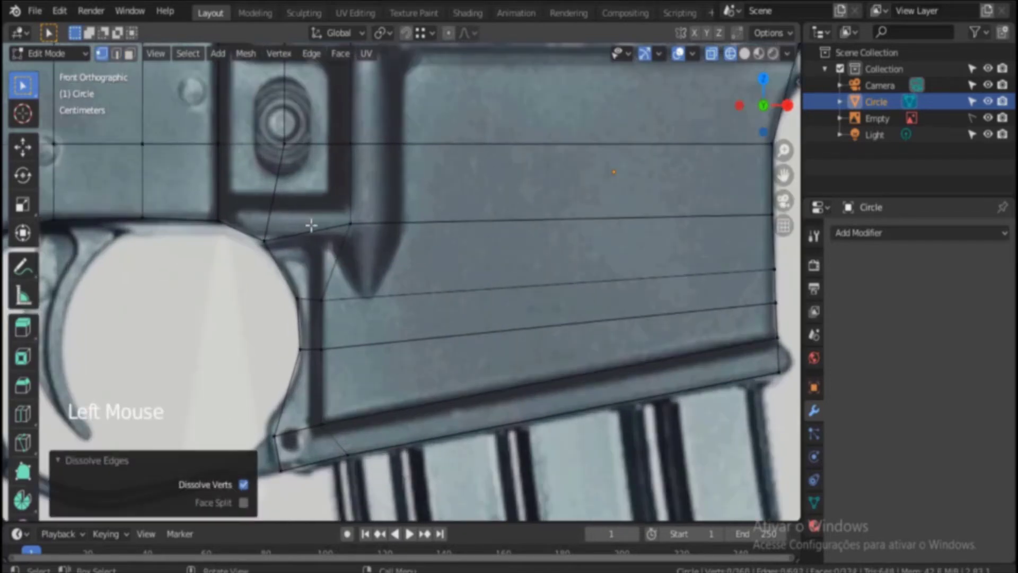
Step: Move the vertex at the rib's lower end about -0.008 m in X and -0.0048 m in Z onto the rear seam
key(b)
drag(325, 208, 362, 248)
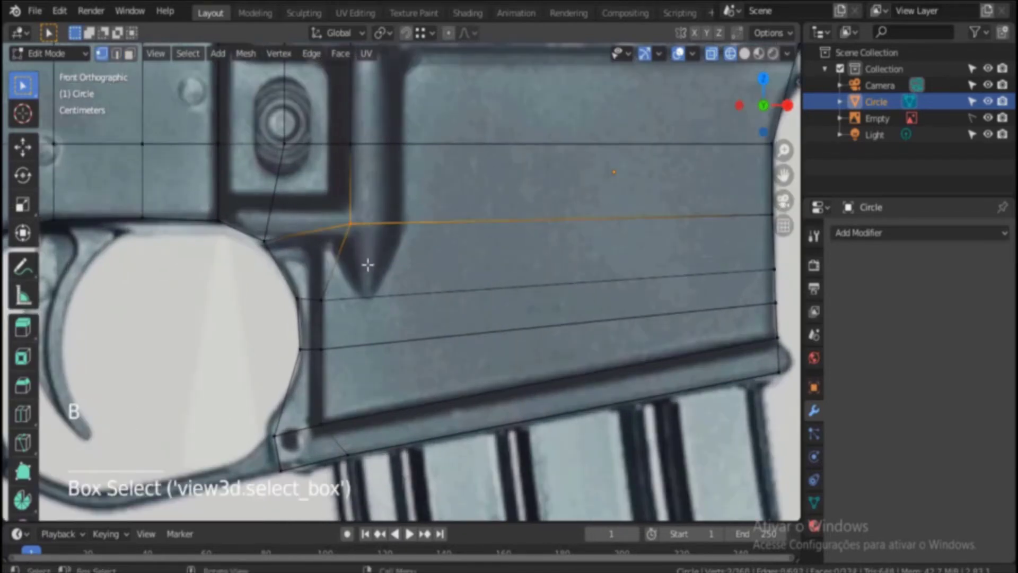
key(g)
click(337, 282)
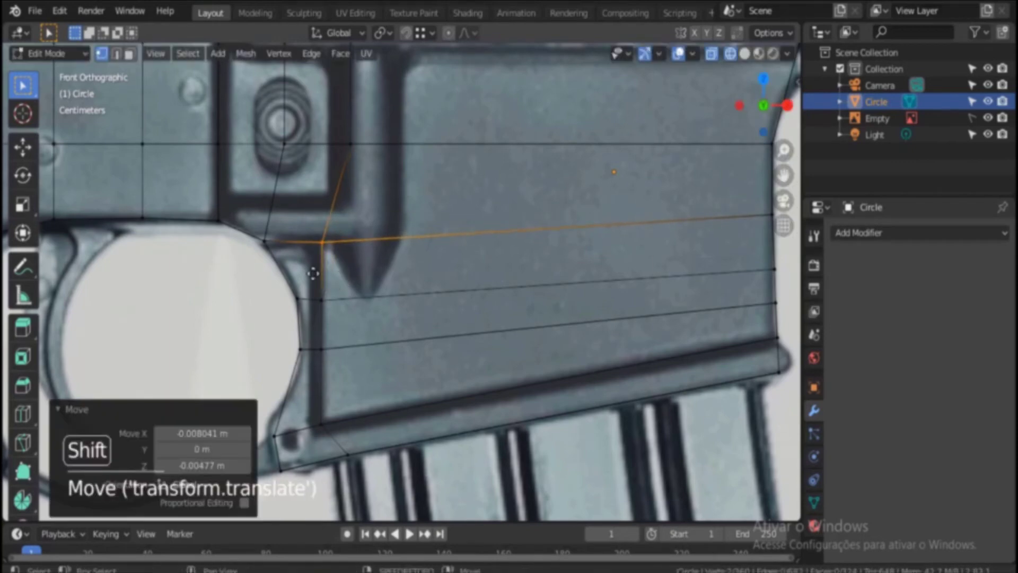
Step: Move the upper vertices of the column in front of the magazine release about -0.0036 m along X
shift+middle_drag(316, 273, 366, 334)
scroll(366, 334, down, 2)
click(421, 202)
key(b)
drag(392, 99, 434, 255)
key(g)
key(x)
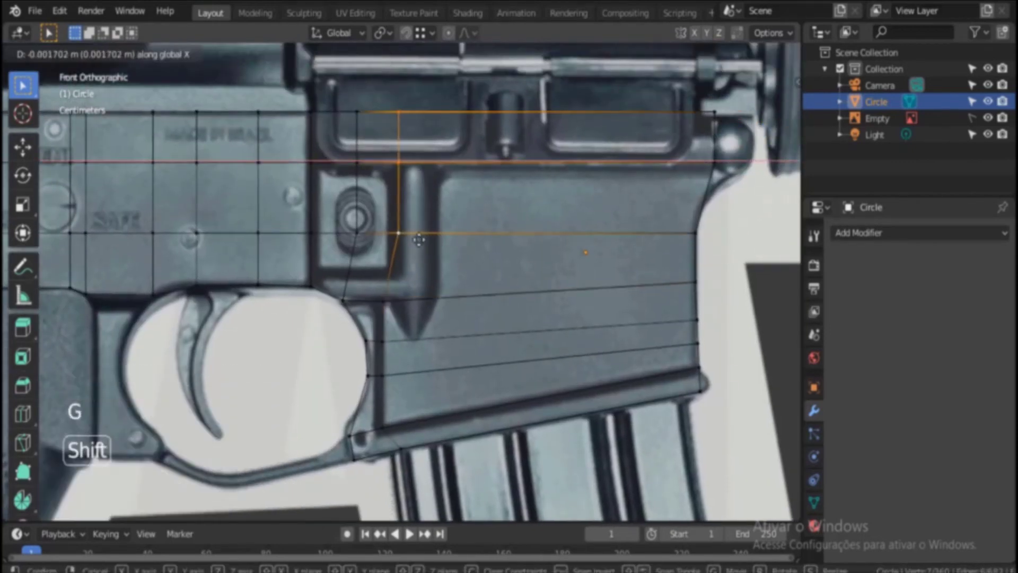
click(376, 233)
Step: Add a vertical loop cut close to the magwell's front edge, with a slide factor of about -0.901
shift+middle_drag(375, 233, 302, 296)
scroll(302, 296, up, 2)
key(ctrl+r)
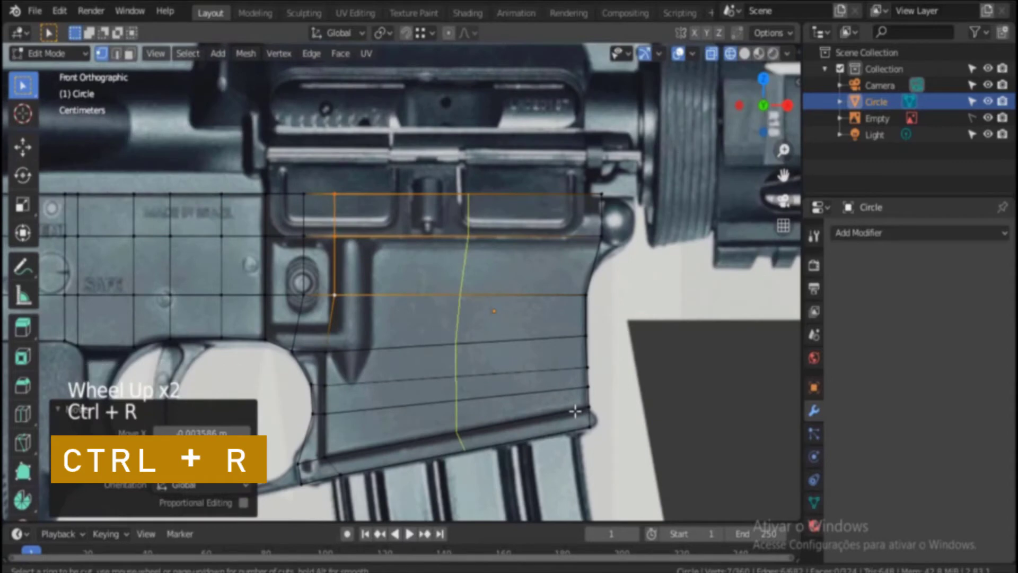
click(575, 411)
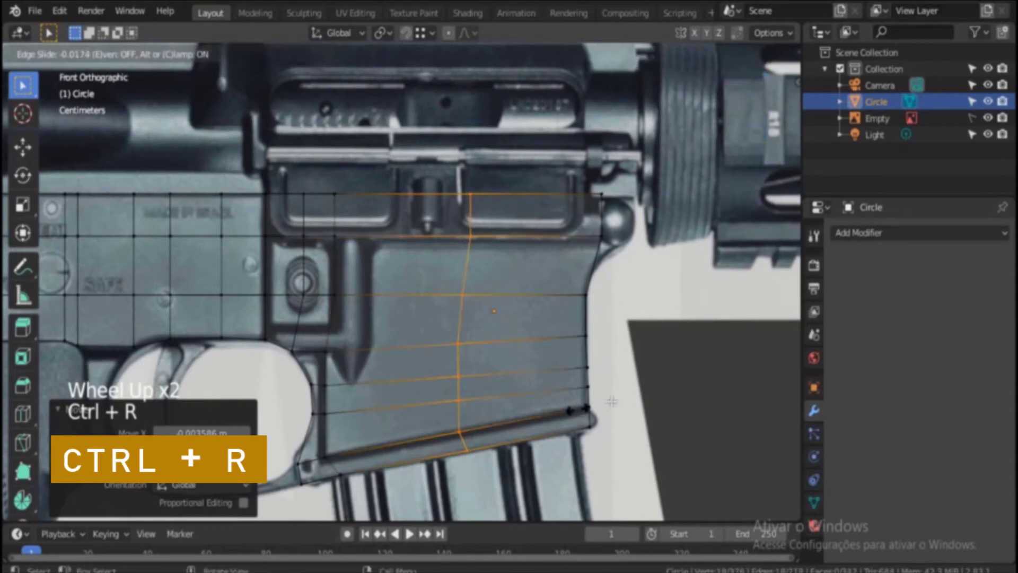
click(704, 380)
Step: Add a horizontal loop cut near the receiver's top edge, with a slide factor of -0.500
scroll(556, 204, down, 2)
shift+middle_drag(552, 201, 557, 196)
key(ctrl+r)
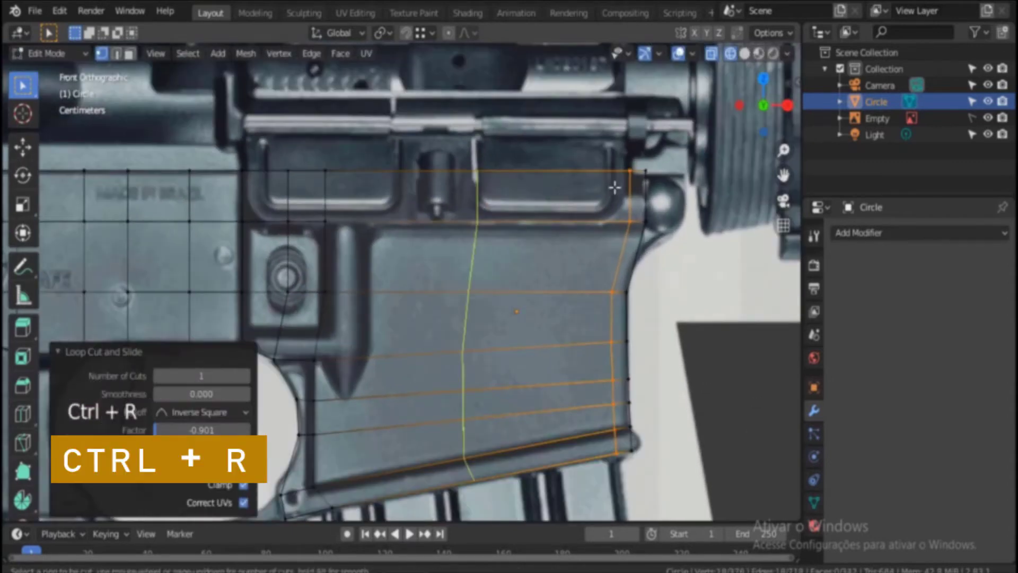
click(641, 187)
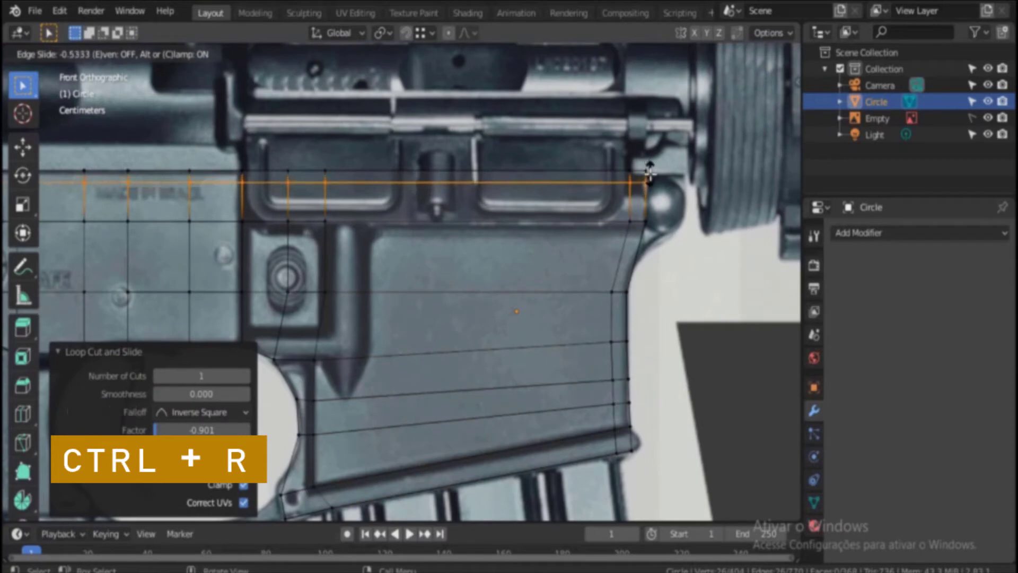
click(651, 164)
Step: Add a horizontal loop cut just above the trigger guard opening with a slide factor of about -0.289, and return to wireframe shading
scroll(650, 164, down, 2)
shift+middle_drag(300, 199, 390, 235)
click(749, 53)
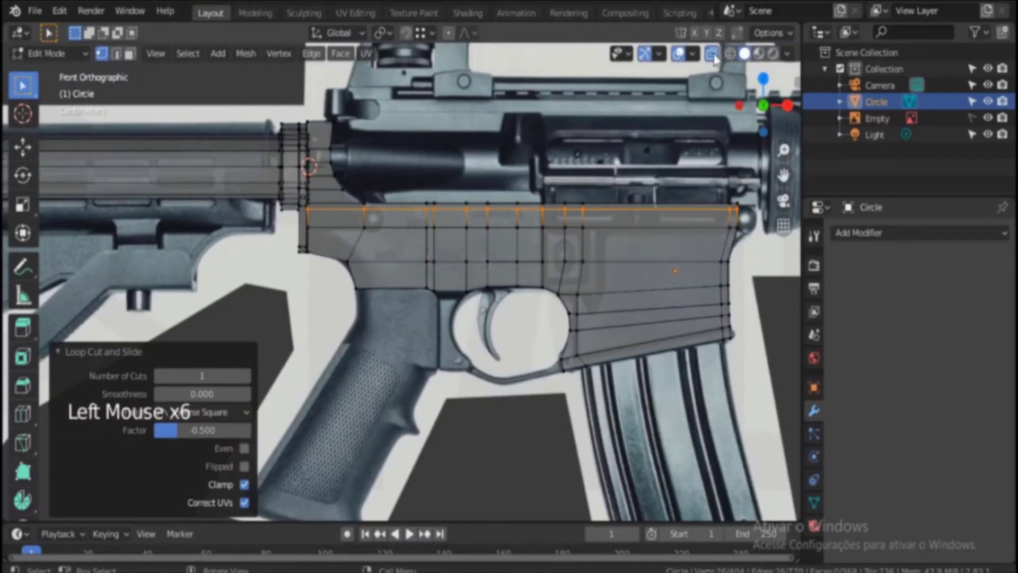
scroll(449, 243, up, 2)
shift+middle_drag(414, 216, 477, 227)
scroll(477, 227, up, 2)
key(ctrl+r)
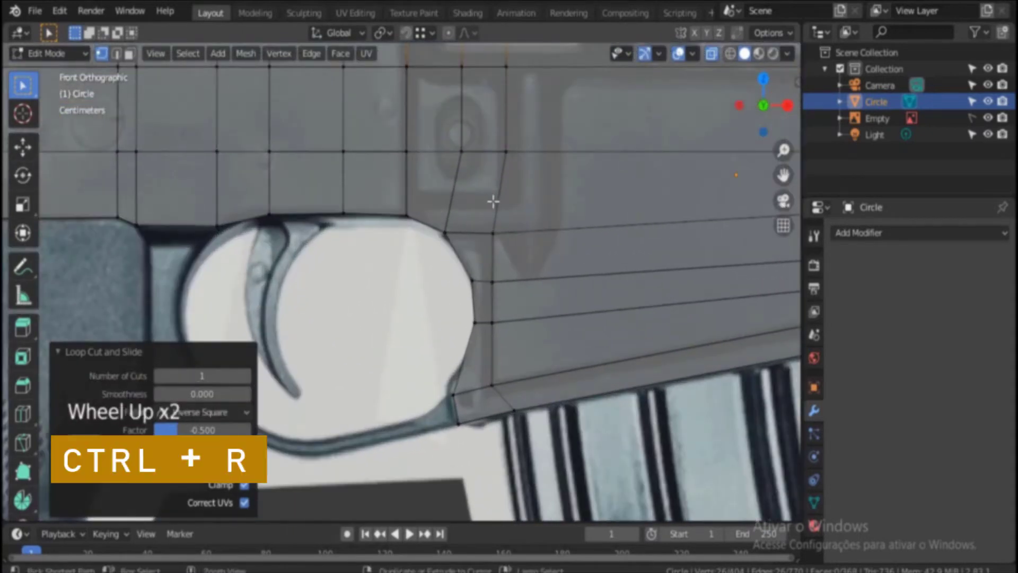
click(493, 205)
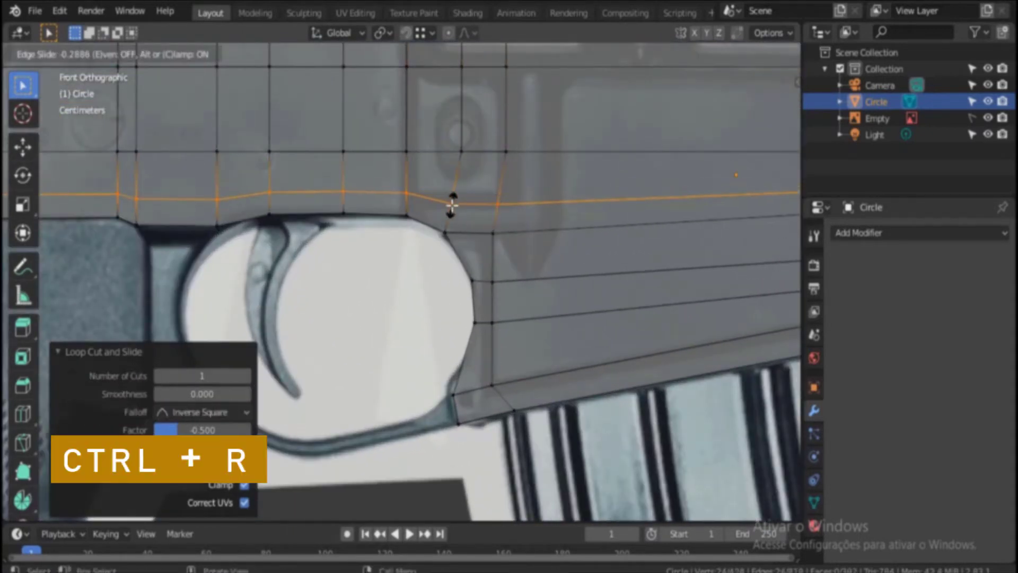
click(496, 204)
click(731, 56)
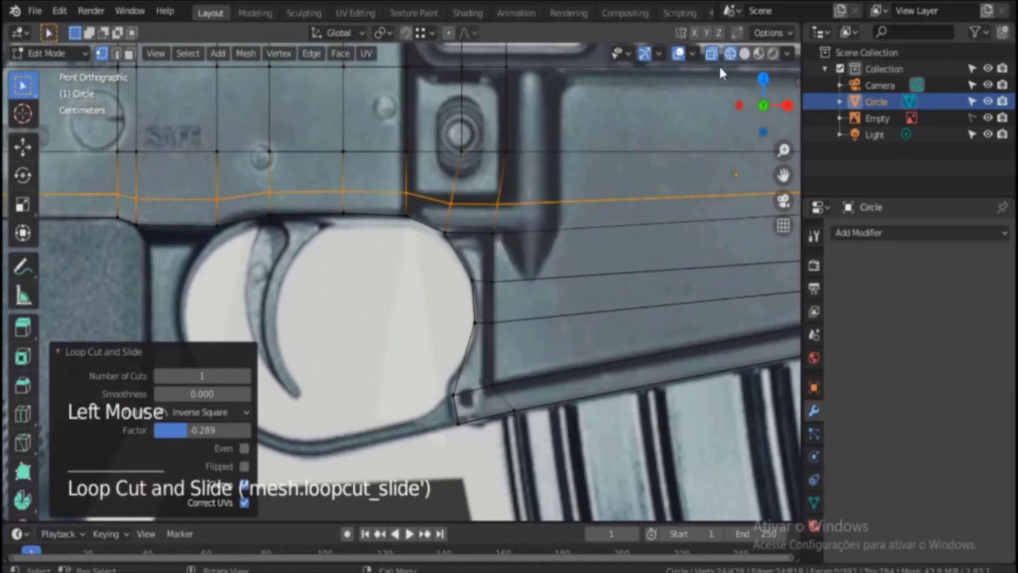
Step: Move the new loop's vertex on the column in front of the magazine release forward along X
click(499, 206)
key(g)
right_click(501, 207)
key(b)
drag(494, 192, 518, 214)
key(g)
key(x)
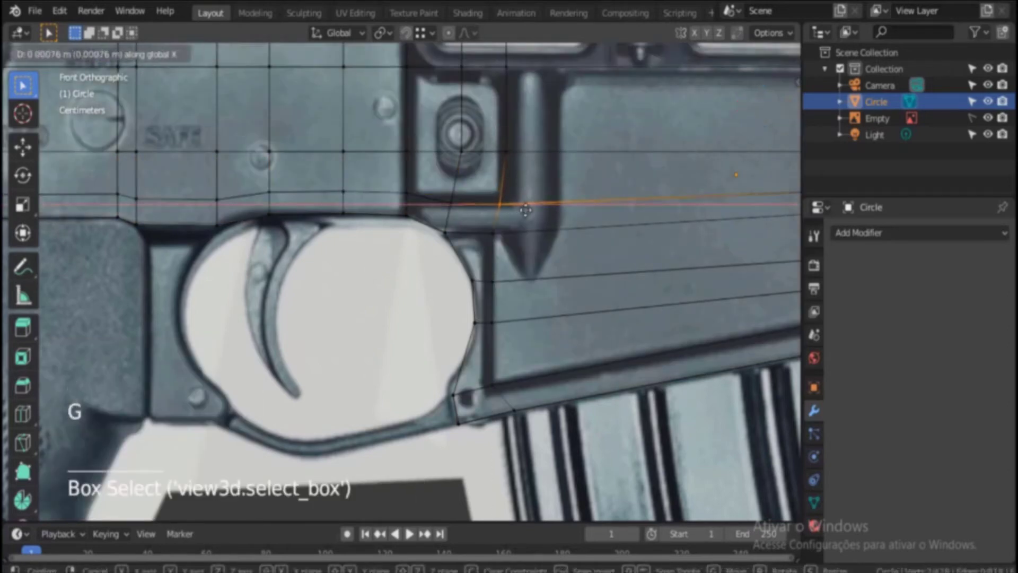
click(531, 209)
Step: Try to move the new loop's vertices near the trigger guard's front upper corner along X
shift+middle_drag(493, 177, 437, 222)
click(396, 248)
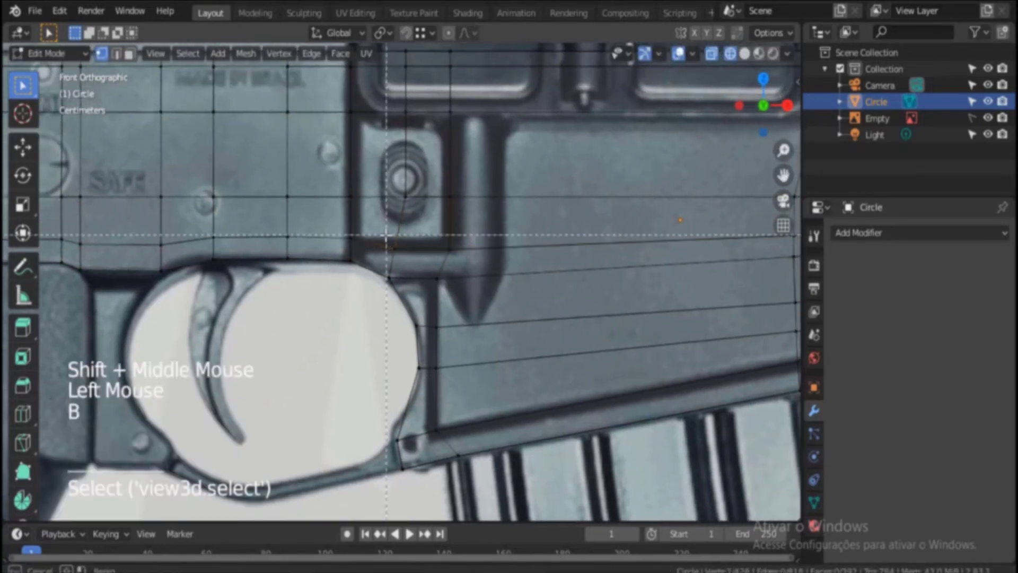
key(b)
drag(387, 240, 404, 256)
key(g)
key(x)
key(ctrl+z)
key(b)
drag(334, 226, 352, 244)
scroll(352, 244, up, 2)
key(g)
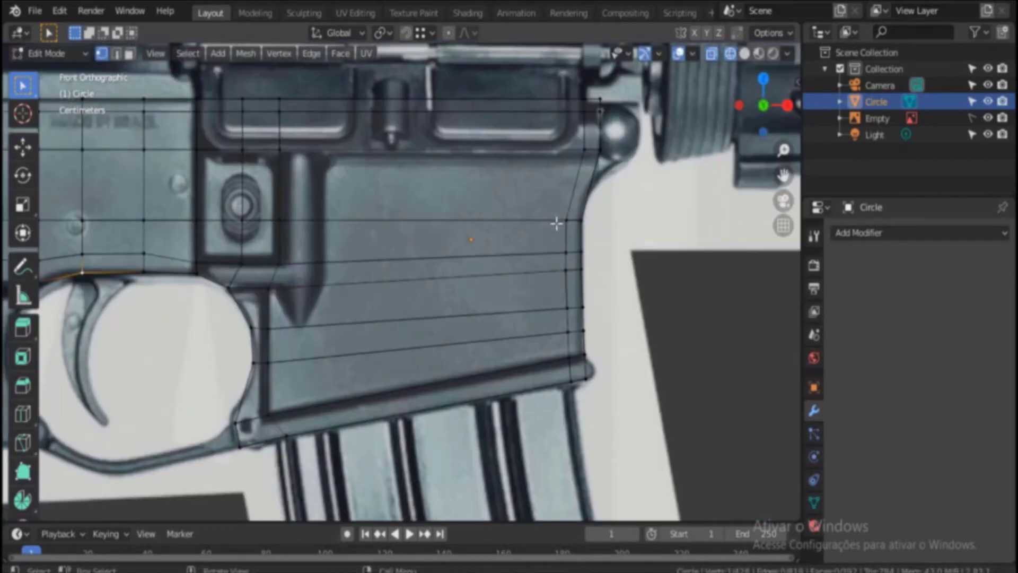
Step: Move the mid-height vertices at the magwell's front edge up about 0.0022 m along Z
click(581, 221)
key(b)
key(g)
key(z)
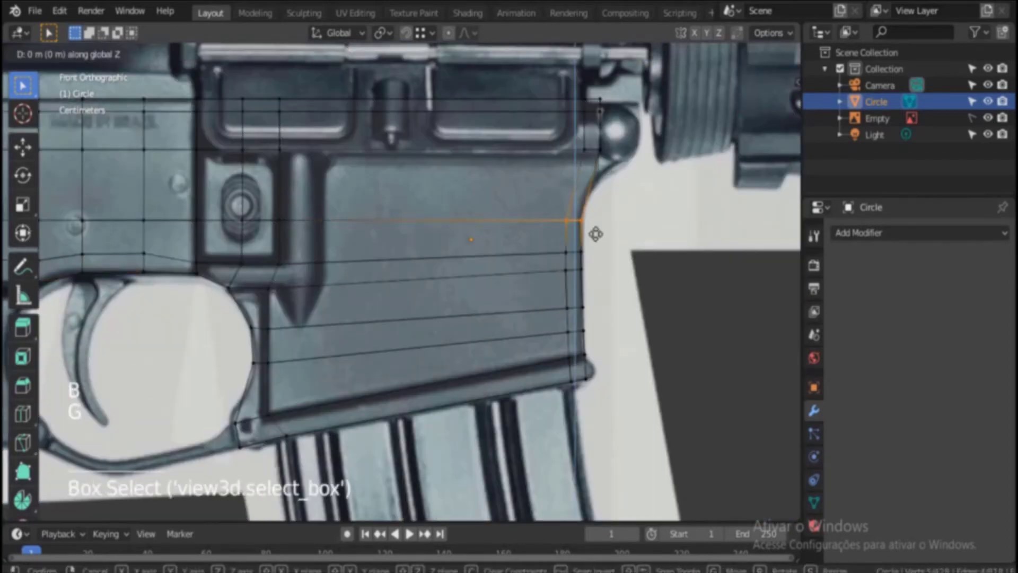
click(594, 175)
Step: Inspect the receiver mesh in 3D with solid shading and X-ray turned off
scroll(582, 236, up, 3)
scroll(603, 277, down, 5)
mouse_move(602, 277)
middle_down()
mouse_move(571, 252)
mouse_move(605, 274)
middle_up()
click(745, 53)
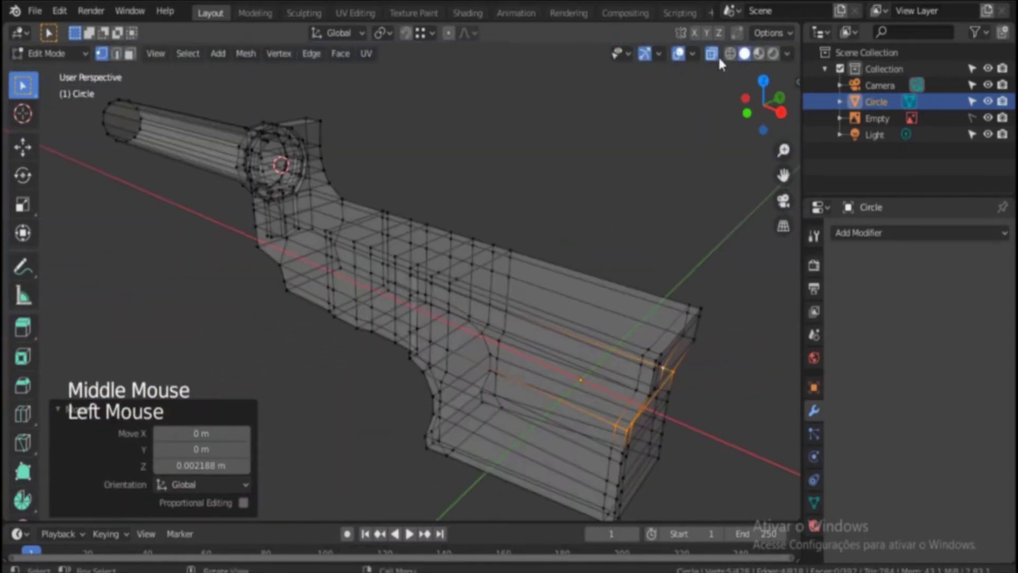
click(712, 53)
scroll(520, 309, down, 1)
mouse_move(514, 325)
alt+middle_down()
mouse_move(603, 300)
mouse_move(627, 280)
mouse_move(646, 218)
mouse_move(713, 243)
mouse_move(694, 273)
mouse_move(630, 293)
mouse_move(557, 292)
mouse_move(496, 321)
alt+middle_up()
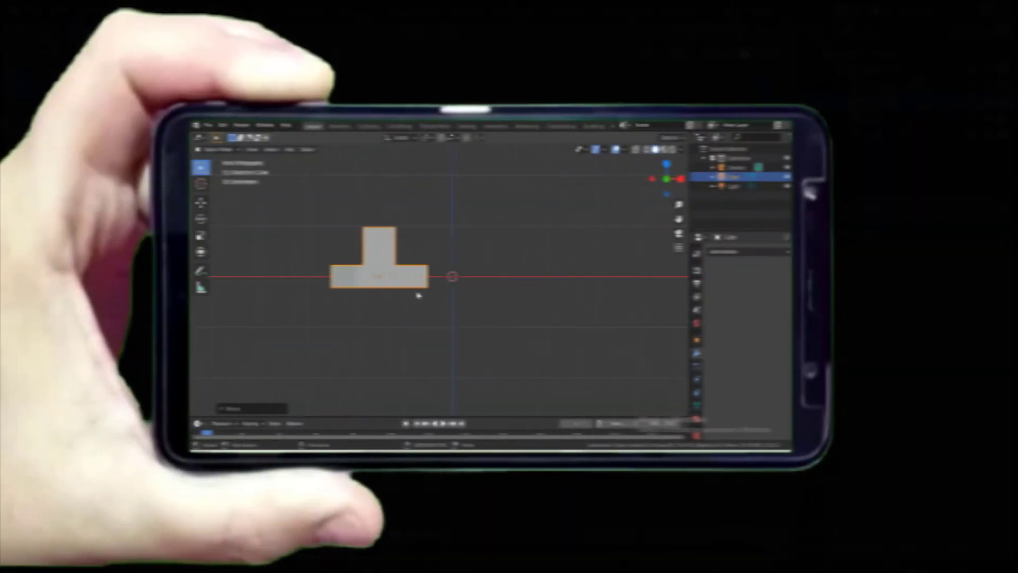
Step: Duplicate the example stepped block and place the copy beside the original along X
key(shift+d)
key(x)
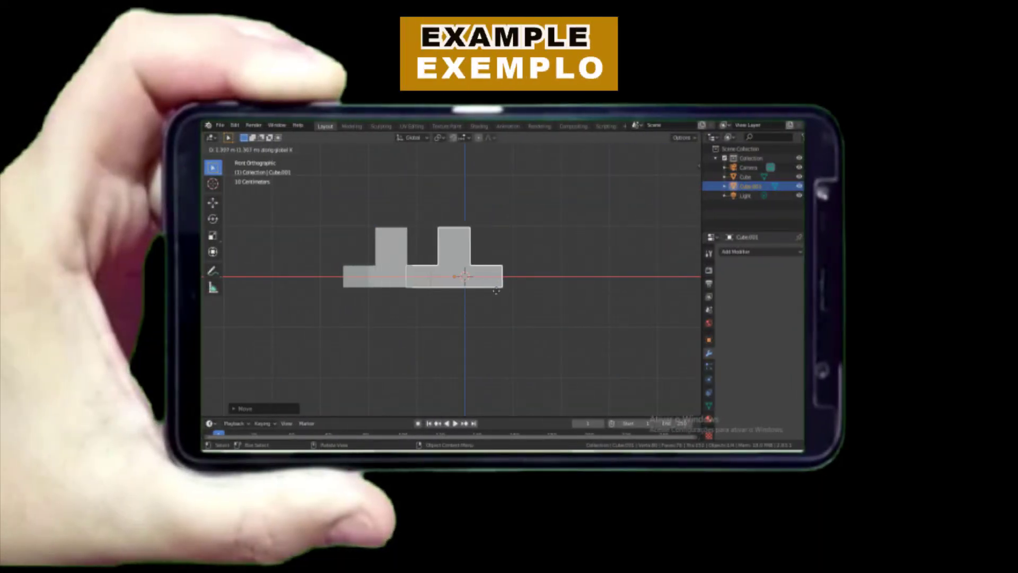
click(572, 291)
middle_drag(573, 291, 519, 319)
scroll(536, 313, up, 2)
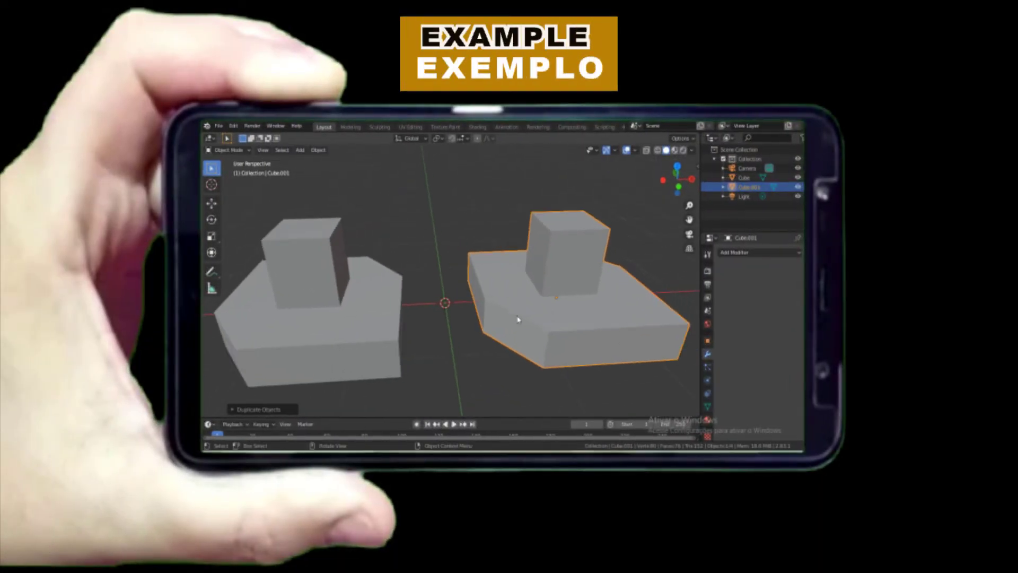
Step: Examine the mesh of the copy and of the original separately in Edit Mode
key(Tab)
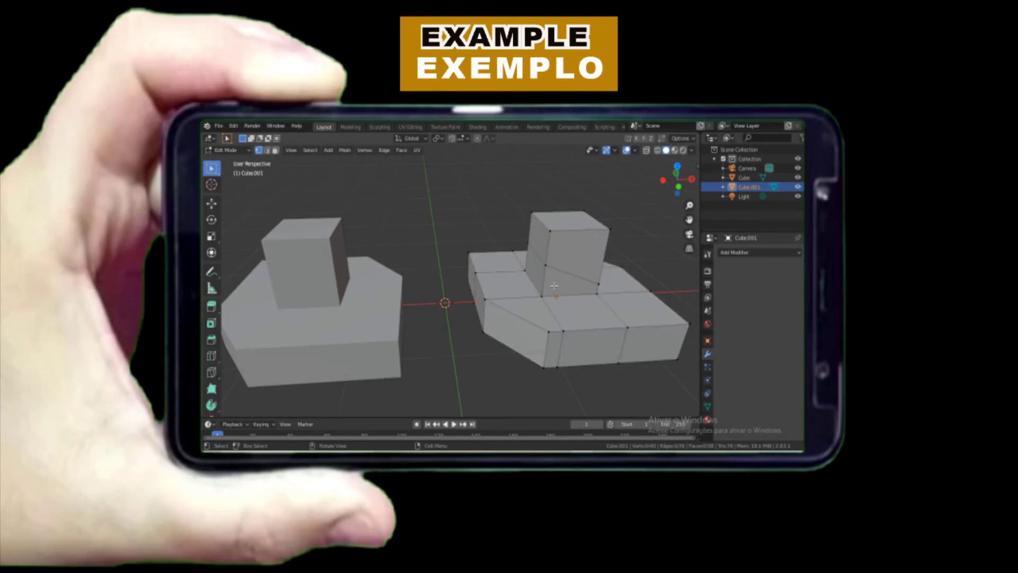
key(Tab)
click(375, 289)
key(Tab)
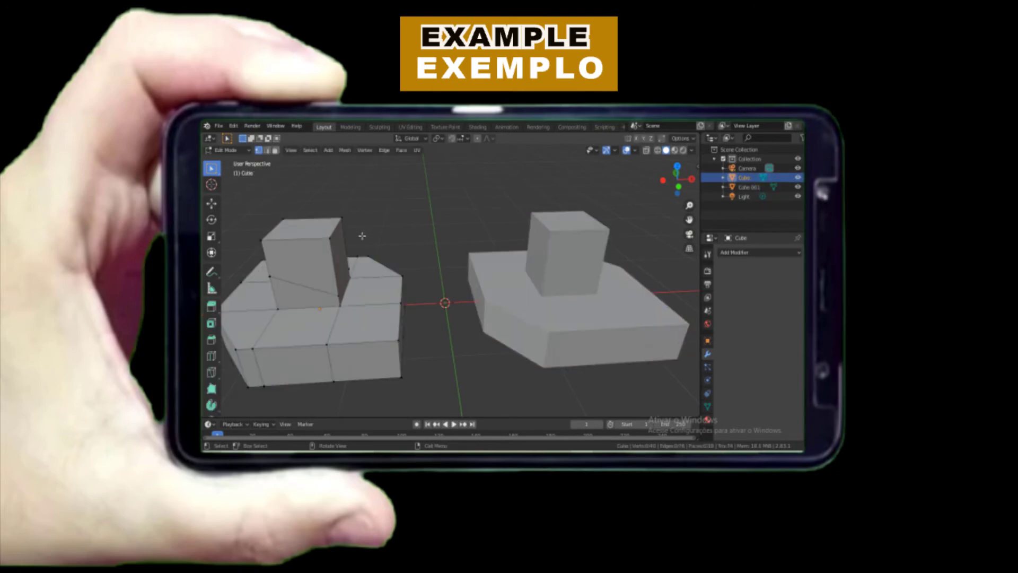
key(Tab)
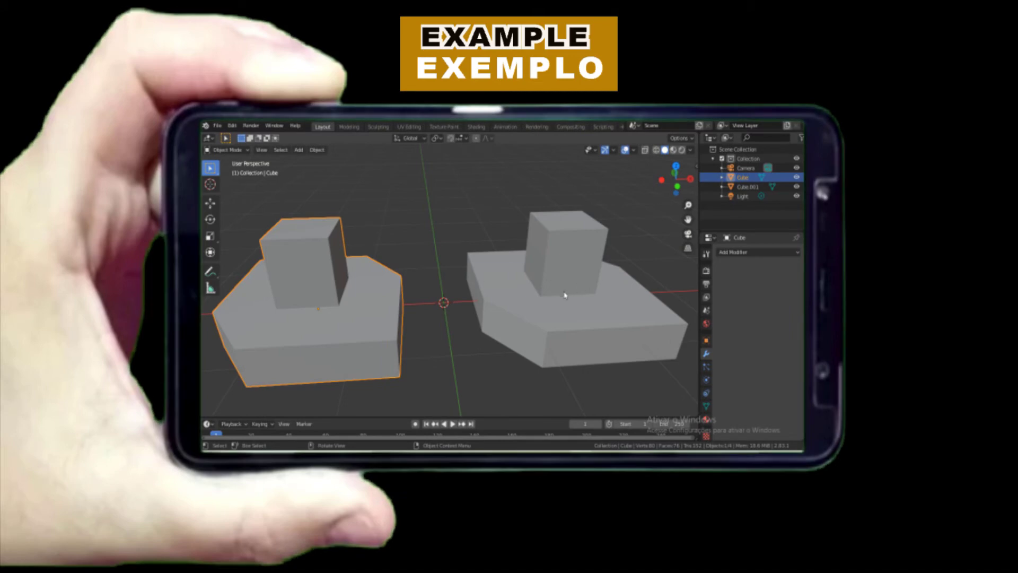
Step: Select both example blocks, try moving geometry with both in Edit Mode together, and return to Object Mode
click(539, 305)
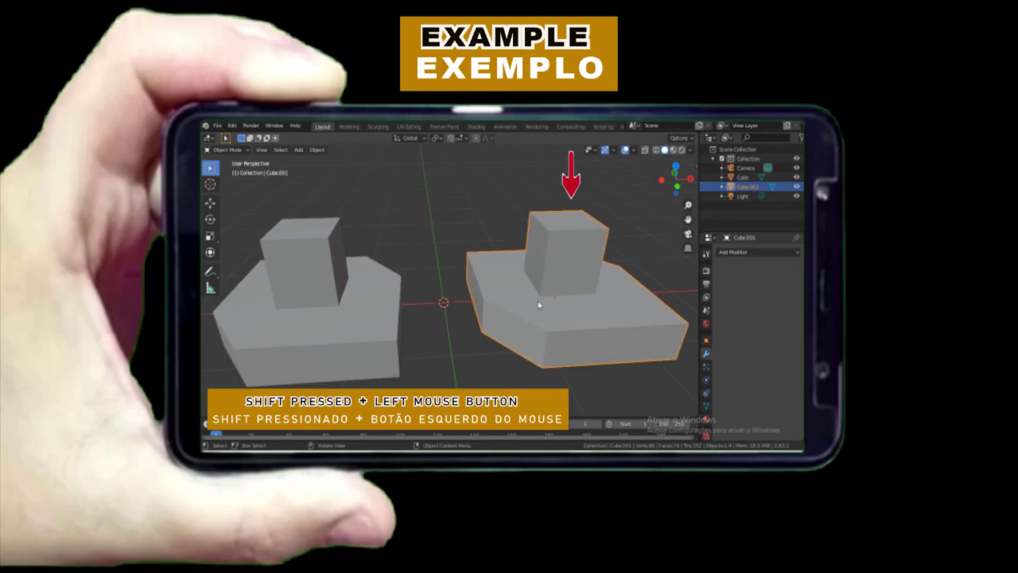
shift+click(366, 309)
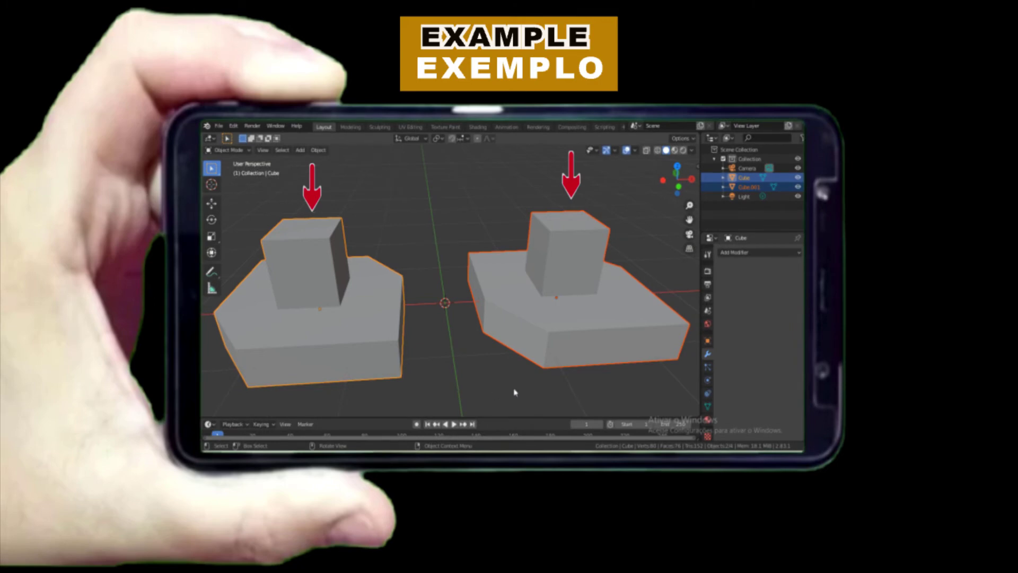
key(Tab)
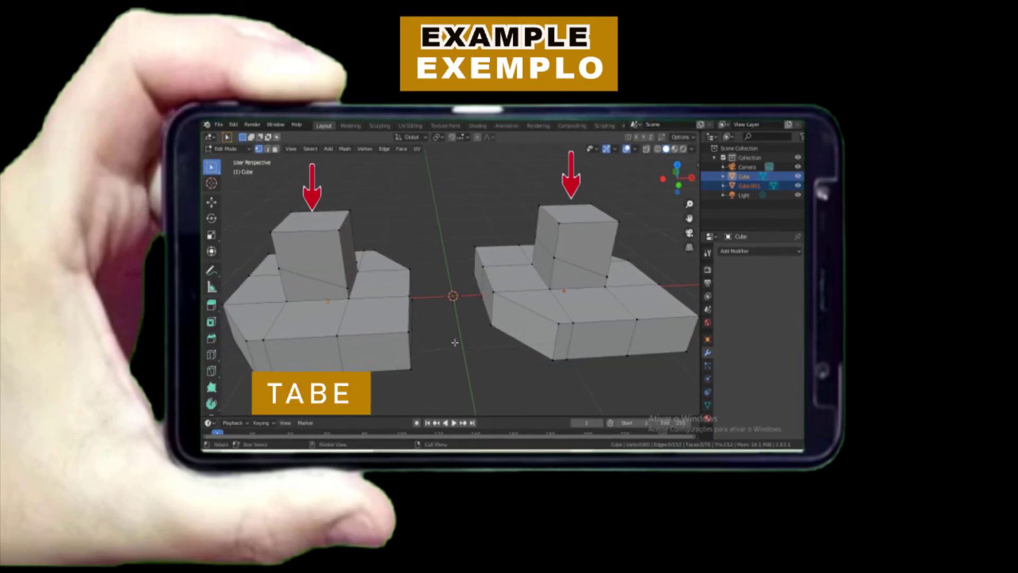
key(g)
right_click(421, 314)
click(493, 291)
key(g)
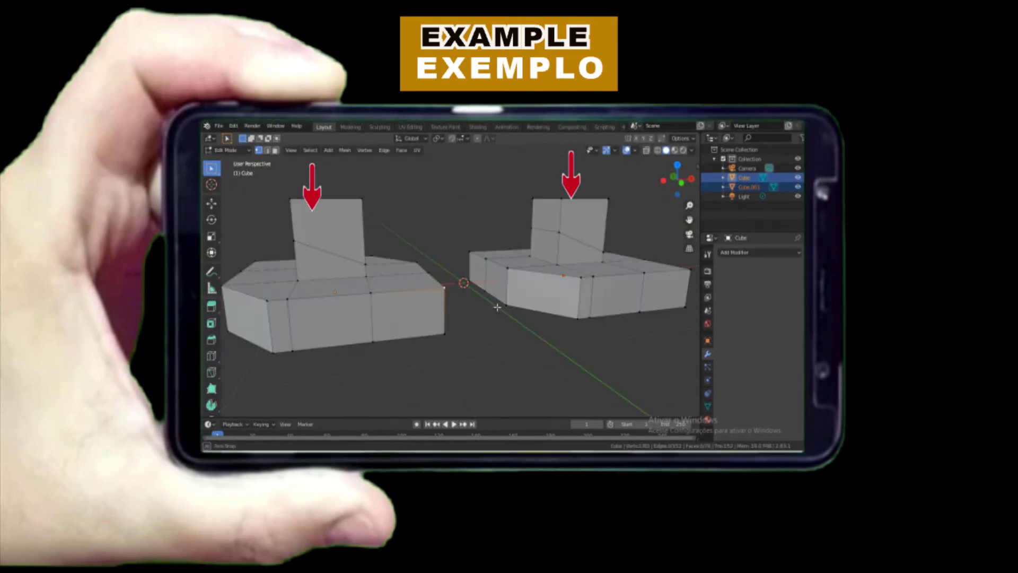
middle_drag(497, 307, 474, 321)
key(Tab)
Step: Add a Subdivision Surface modifier to the duplicated block
click(514, 317)
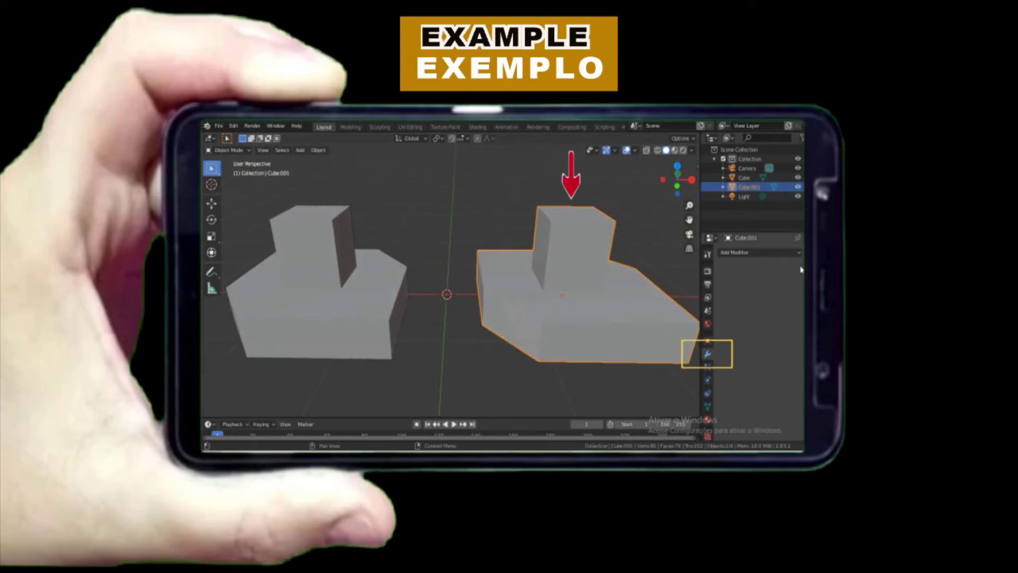
click(793, 254)
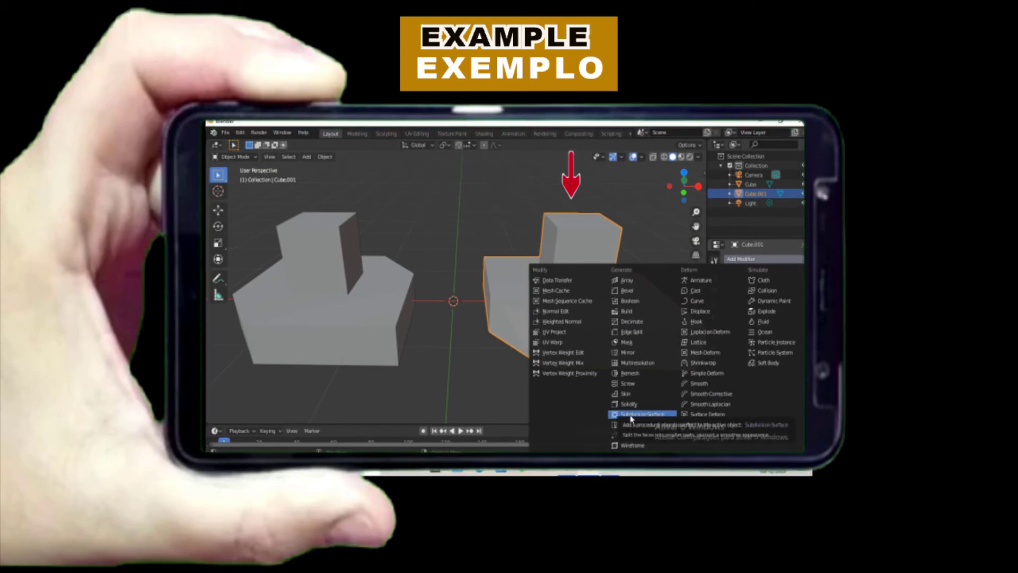
click(629, 408)
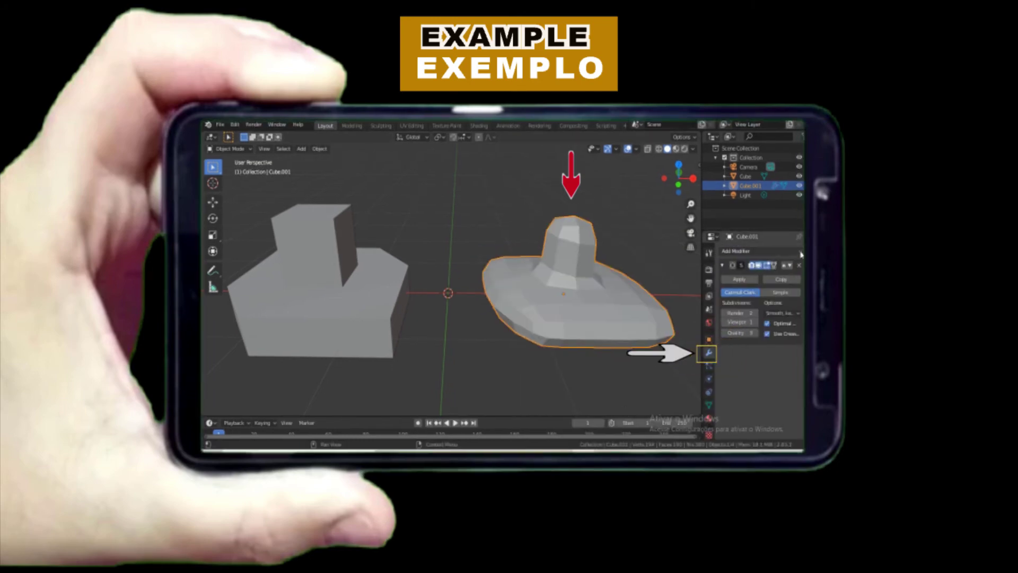
Step: Add a Subdivision Surface modifier to the original block
click(331, 299)
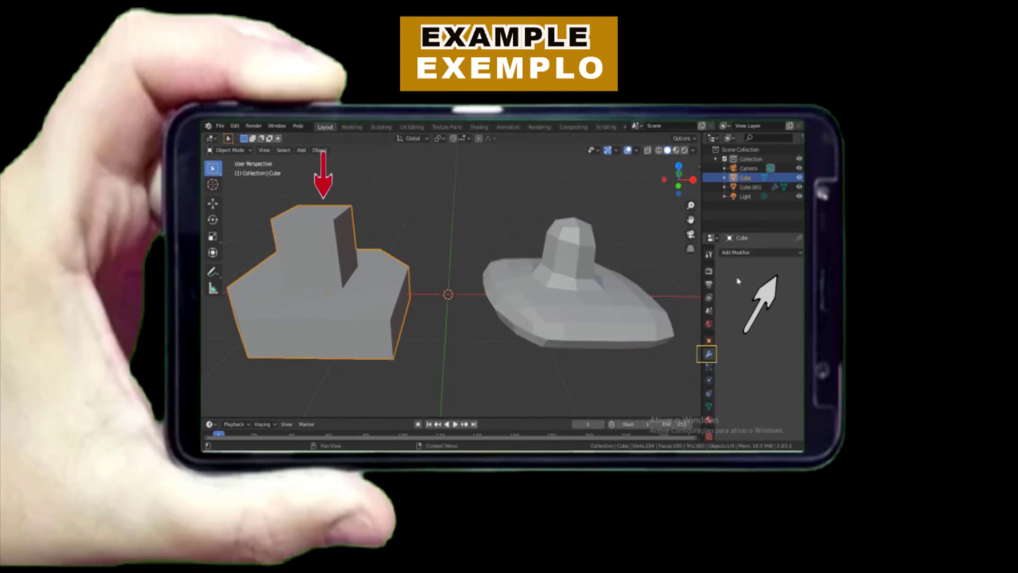
click(775, 253)
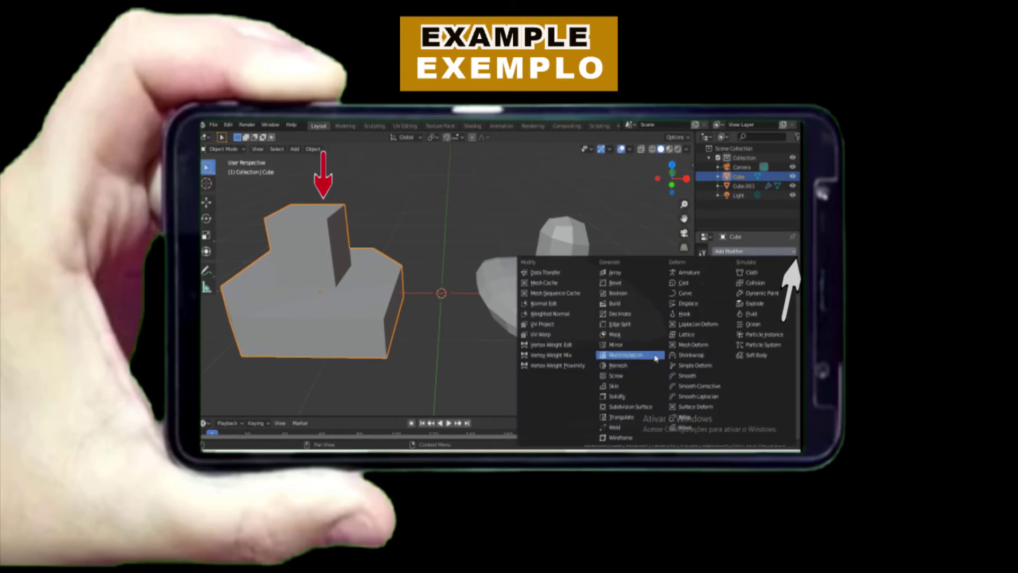
click(631, 407)
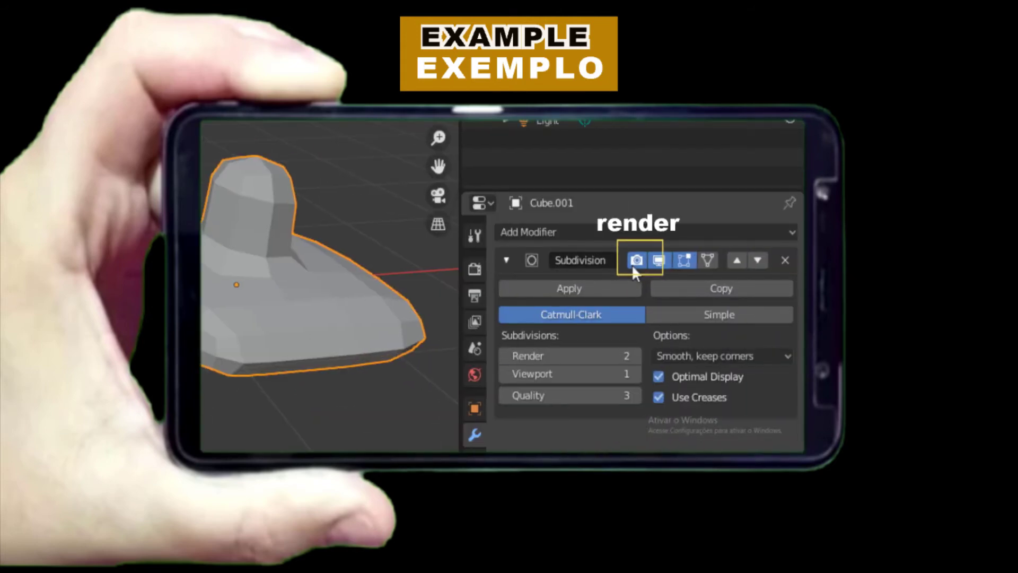
Step: Disable the duplicated block's Subdivision modifier for rendering and render the scene from the camera view
click(640, 260)
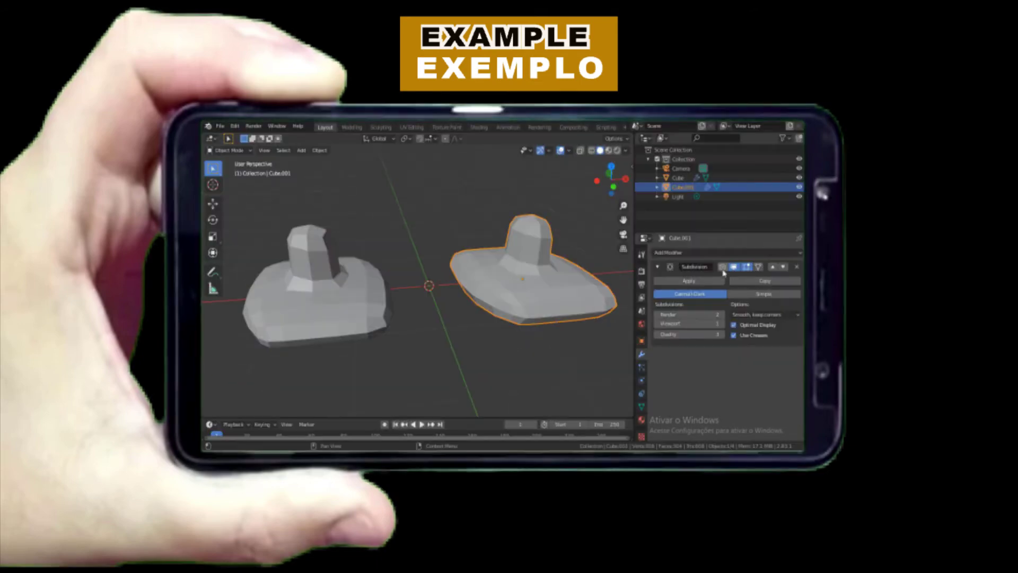
key(KP_0)
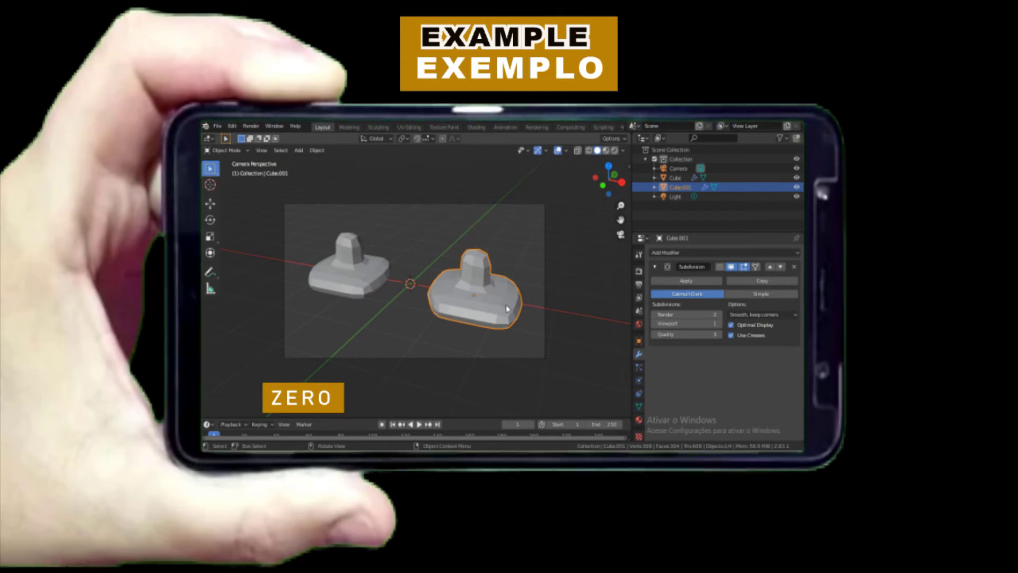
key(F12)
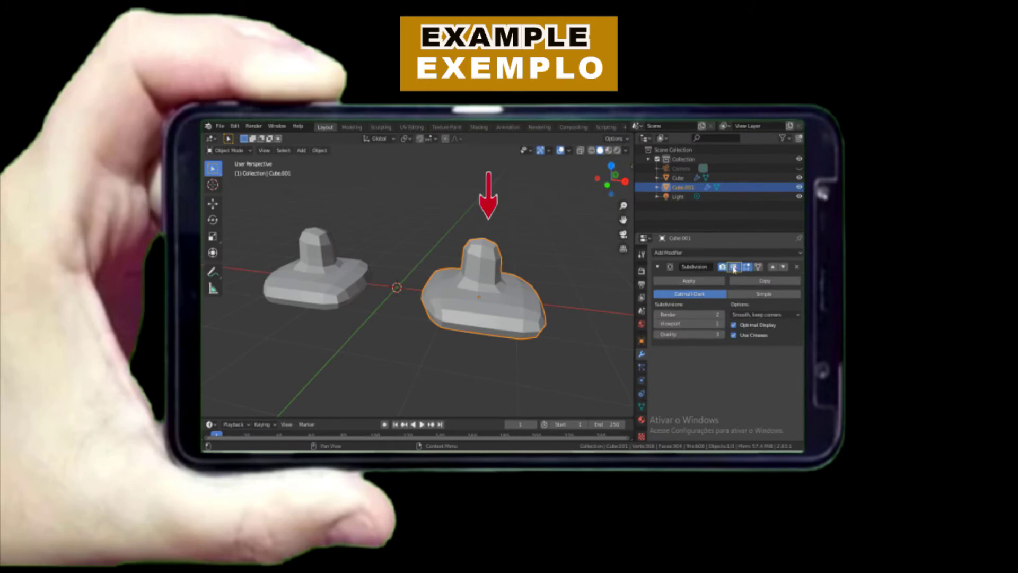
Step: Toggle the duplicated block's Subdivision modifier off and on in the viewport to compare the shapes
click(734, 267)
middle_drag(536, 328, 531, 337)
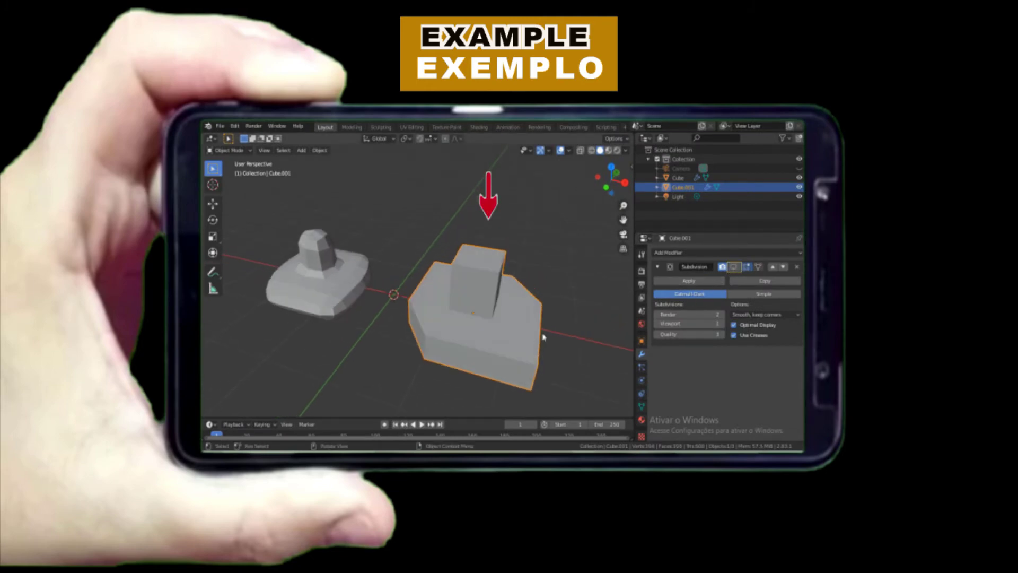
click(733, 269)
click(734, 269)
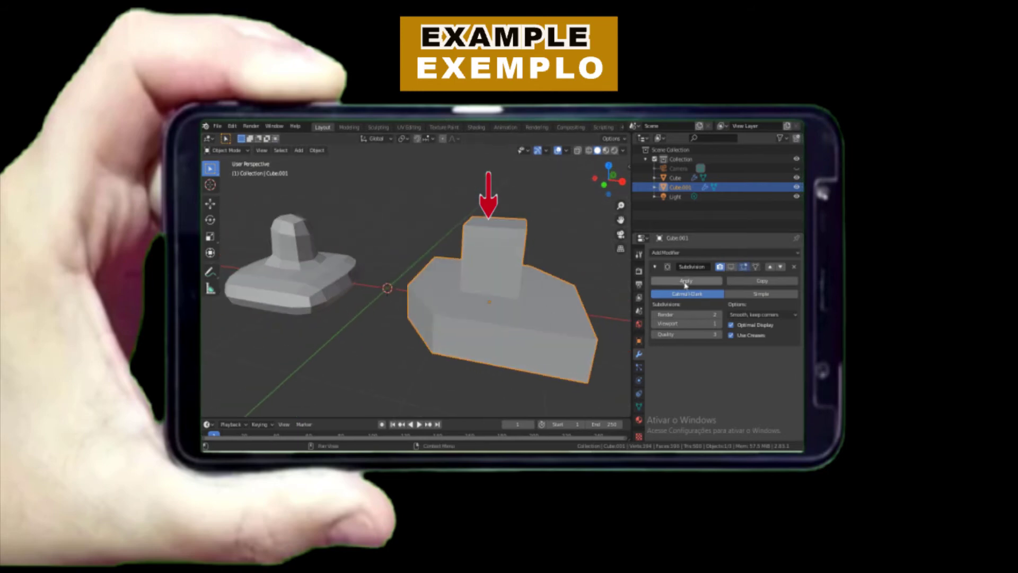
click(734, 267)
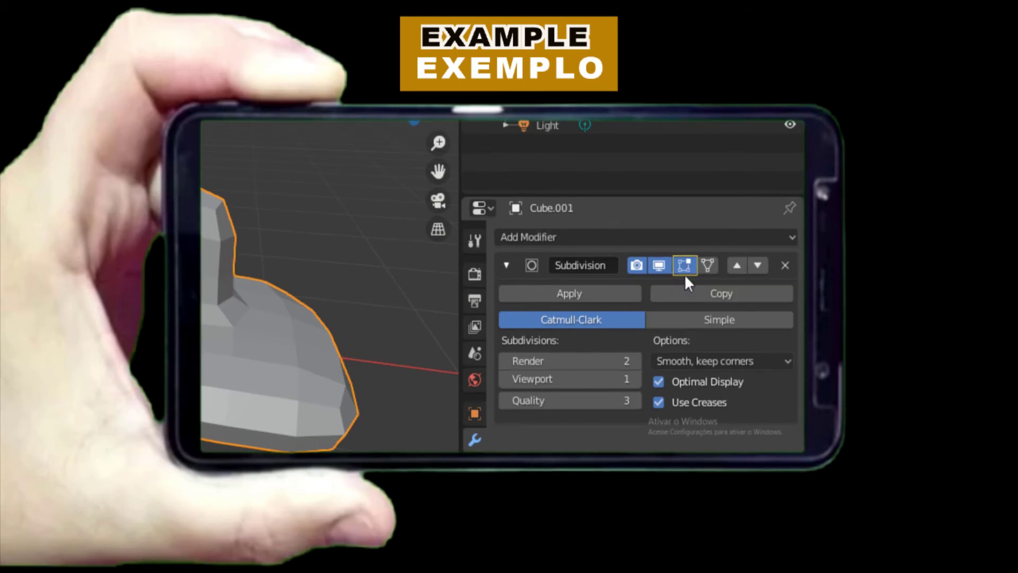
Step: Toggle the Subdivision modifier's Edit Mode display off and on for the duplicated block, and return to Object Mode
click(685, 272)
key(Tab)
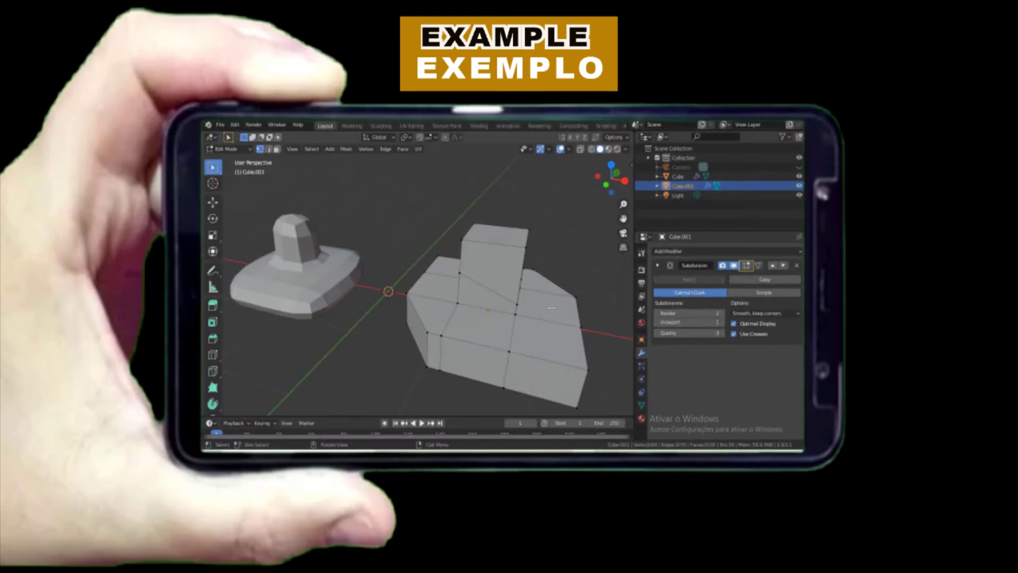
click(746, 265)
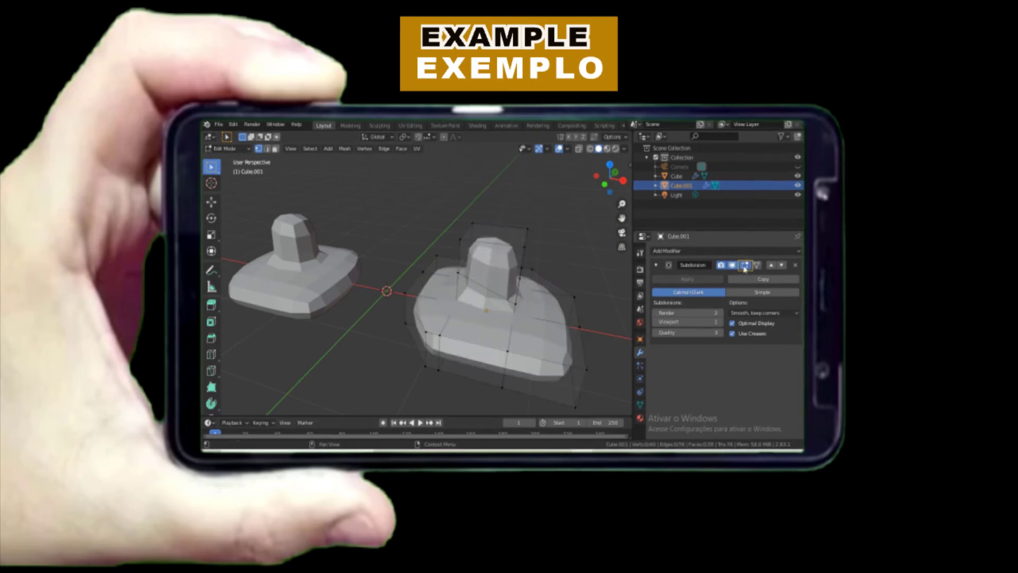
click(746, 266)
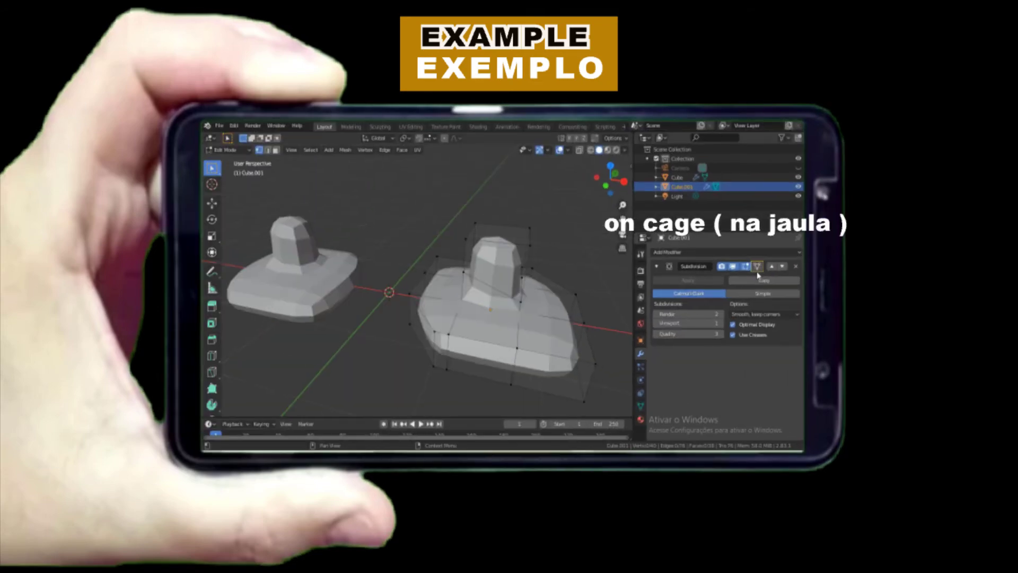
key(Tab)
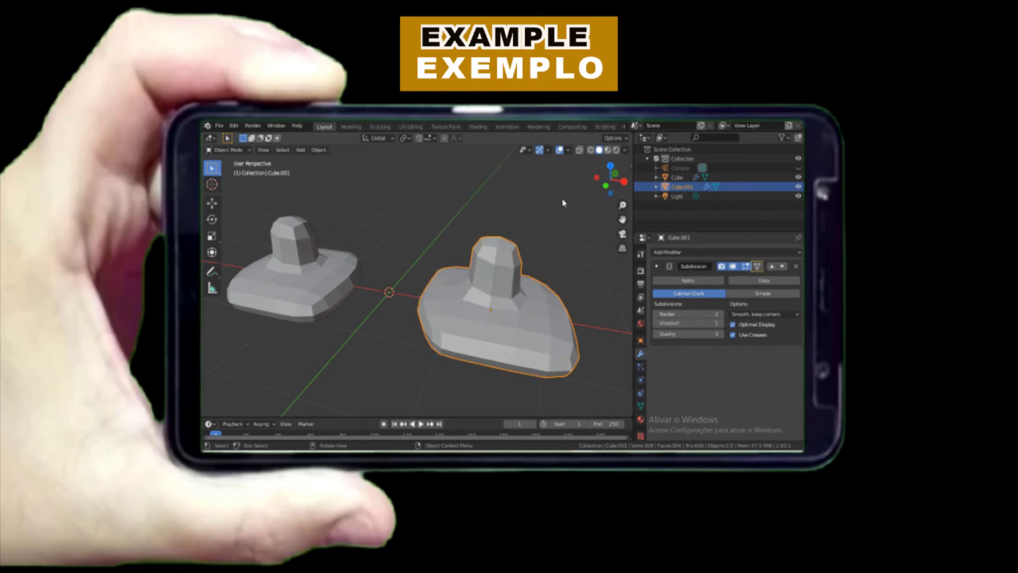
Step: Turn on the wireframe overlay and enable the duplicated block's Subdivision On Cage display in Edit Mode
click(568, 151)
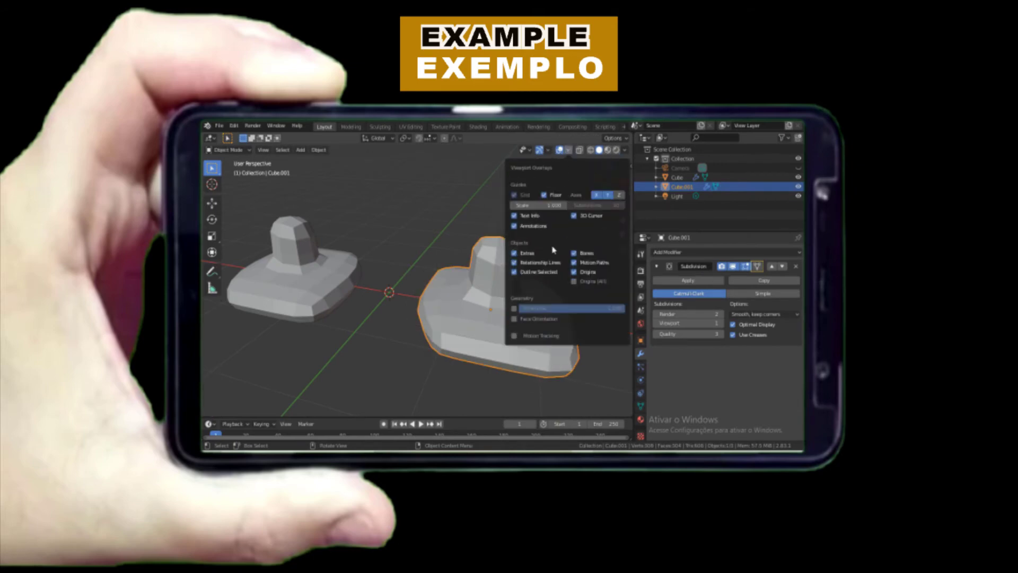
click(516, 309)
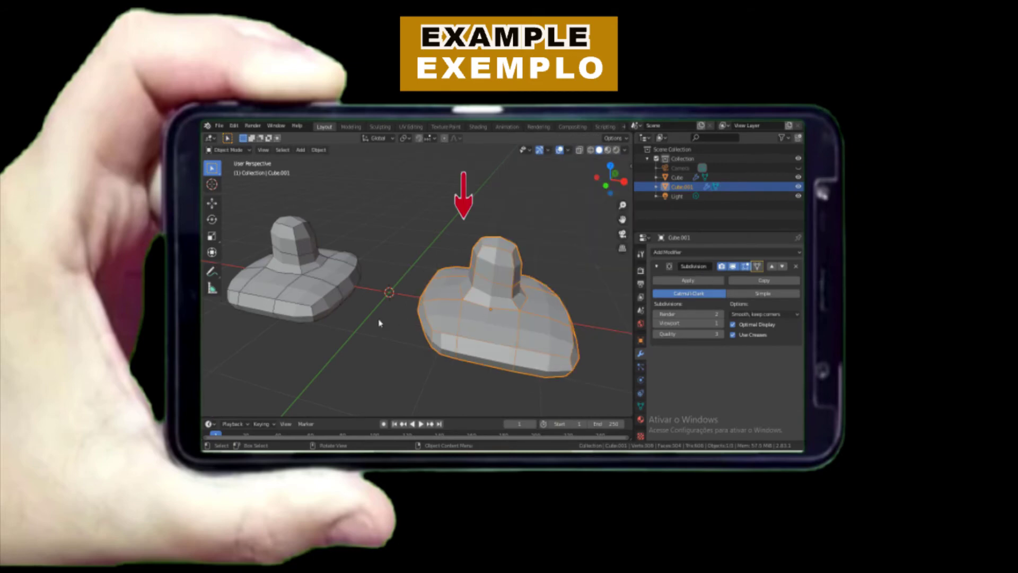
middle_drag(496, 325, 577, 293)
key(Tab)
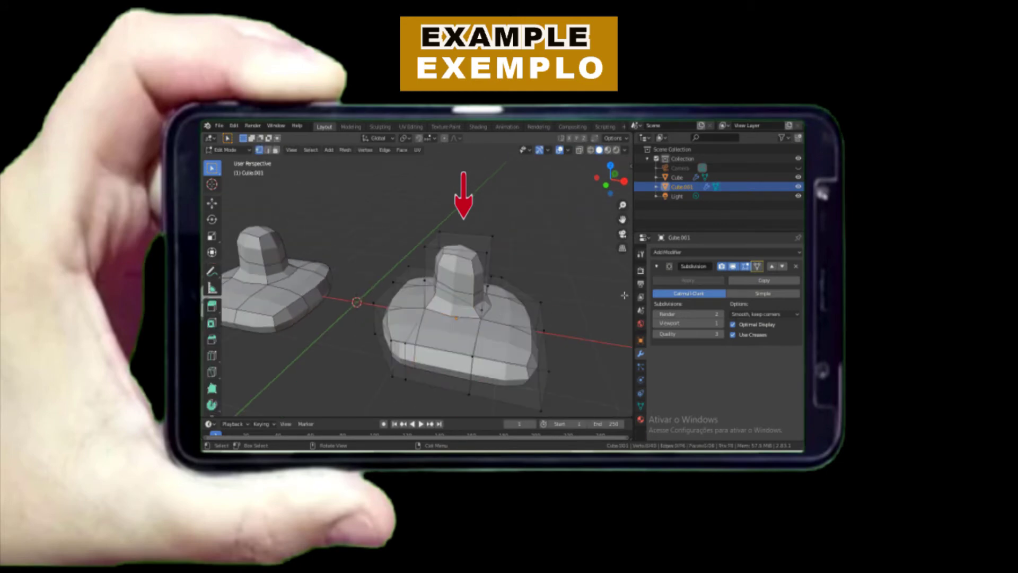
click(757, 266)
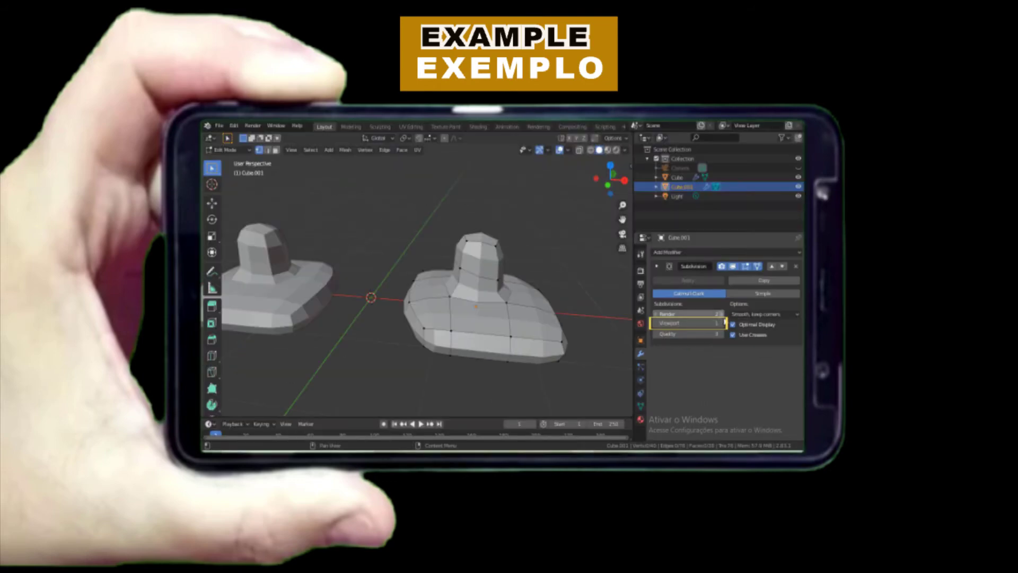
Step: Raise the viewport subdivision level of the duplicated block's Subdivision modifier
click(723, 323)
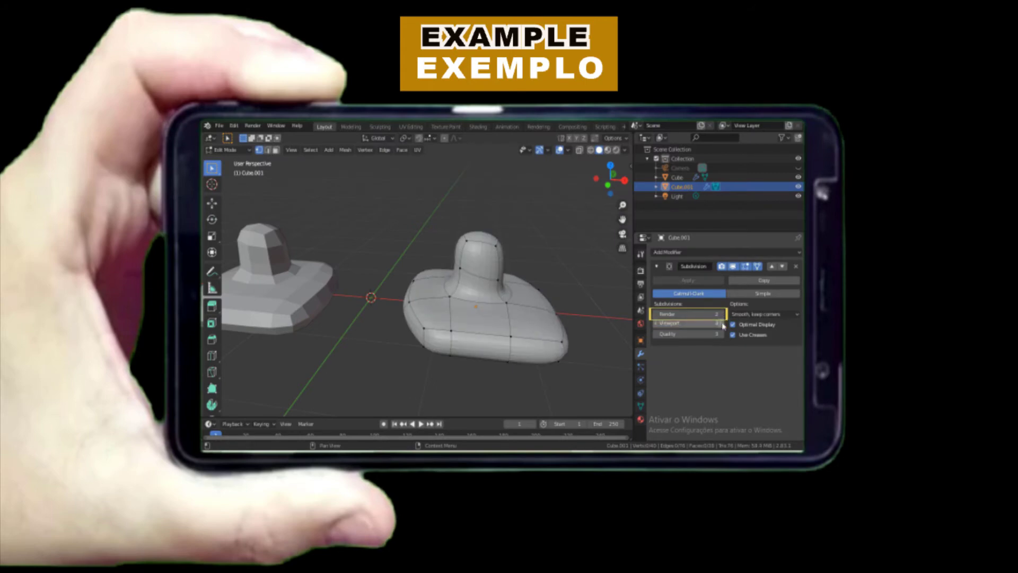
scroll(555, 331, up, 4)
mouse_move(555, 331)
middle_down()
mouse_move(543, 311)
mouse_move(525, 316)
mouse_move(539, 327)
middle_up()
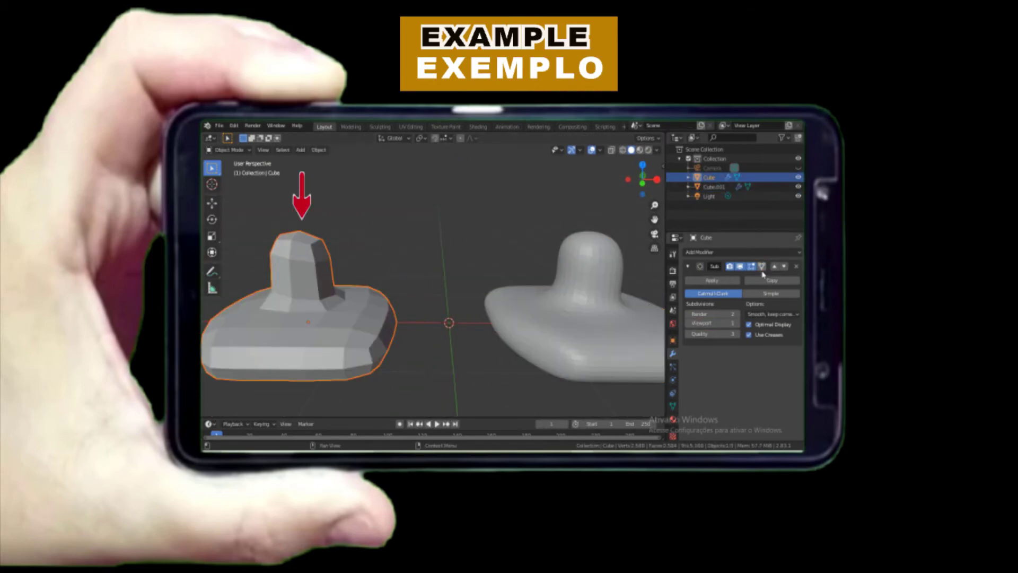
Step: Disable the original block's Subdivision On Cage display in Edit Mode and return to Object Mode
key(Tab)
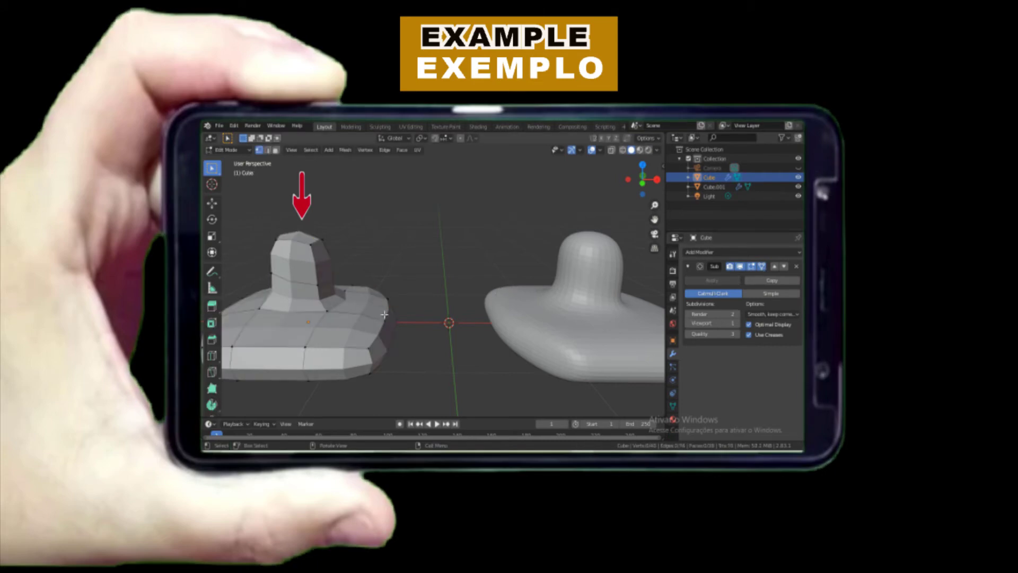
click(762, 266)
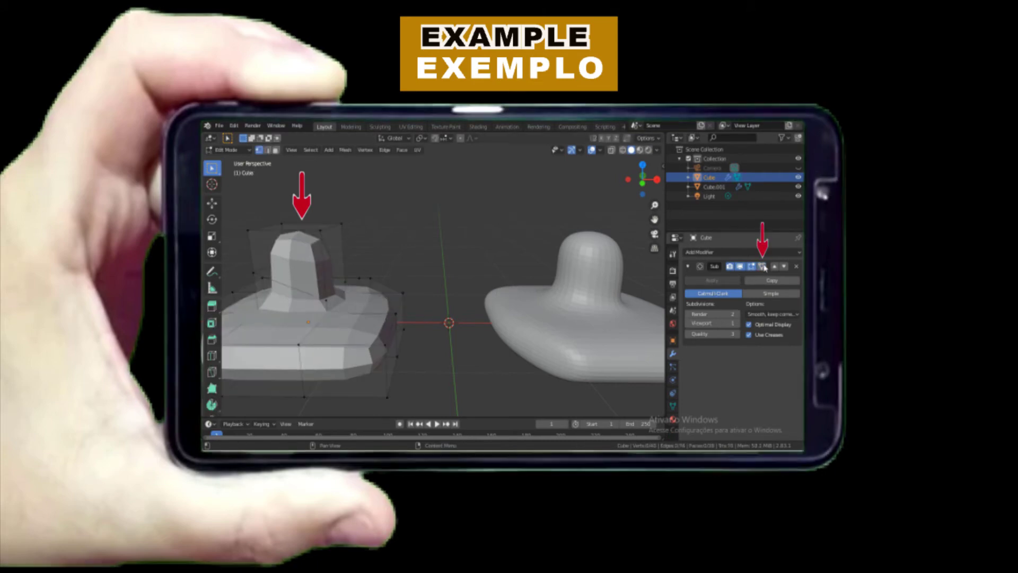
key(Tab)
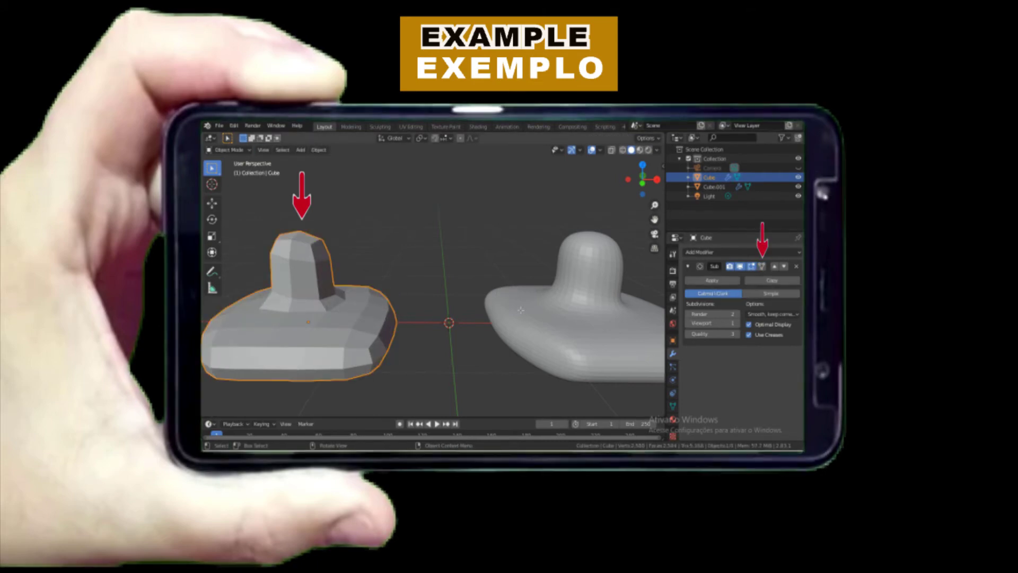
Step: Toggle the duplicated block's Subdivision On Cage display off and on in Edit Mode, and return to Object Mode
click(576, 311)
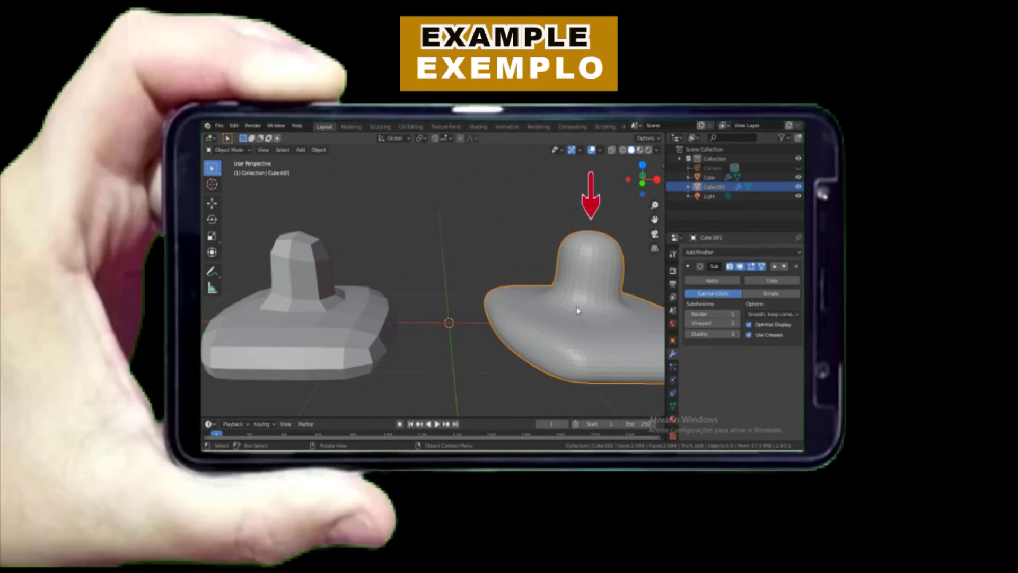
key(Tab)
click(763, 267)
click(763, 268)
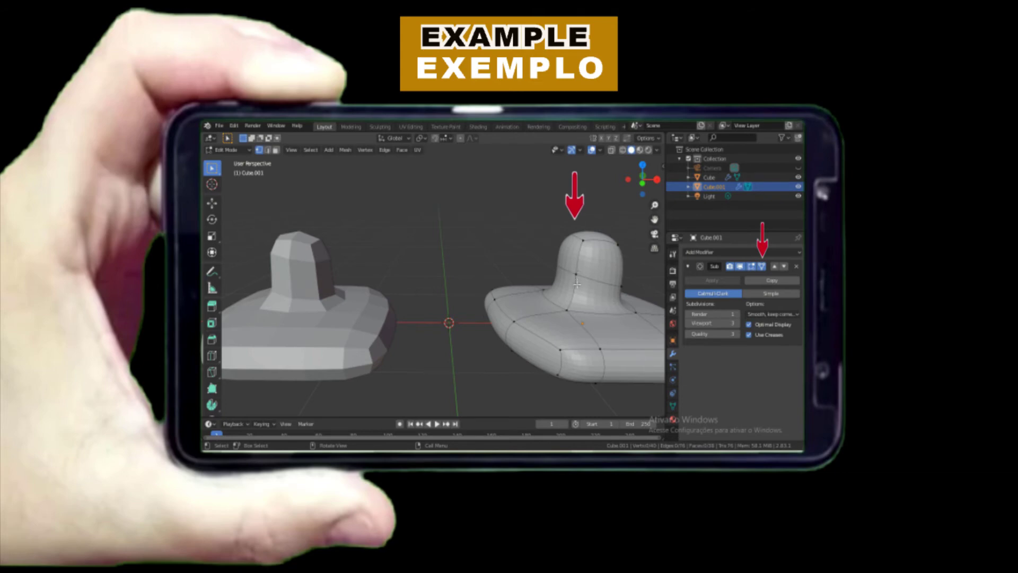
key(Tab)
Step: Select both blocks and edit them together in Edit Mode to compare their cage displays
click(329, 311)
shift+click(565, 298)
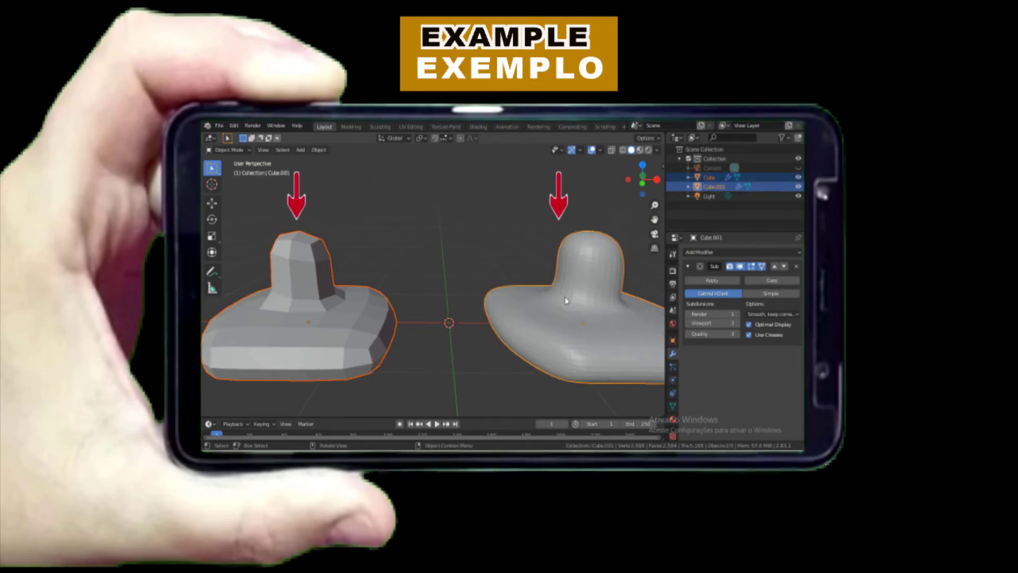
key(Tab)
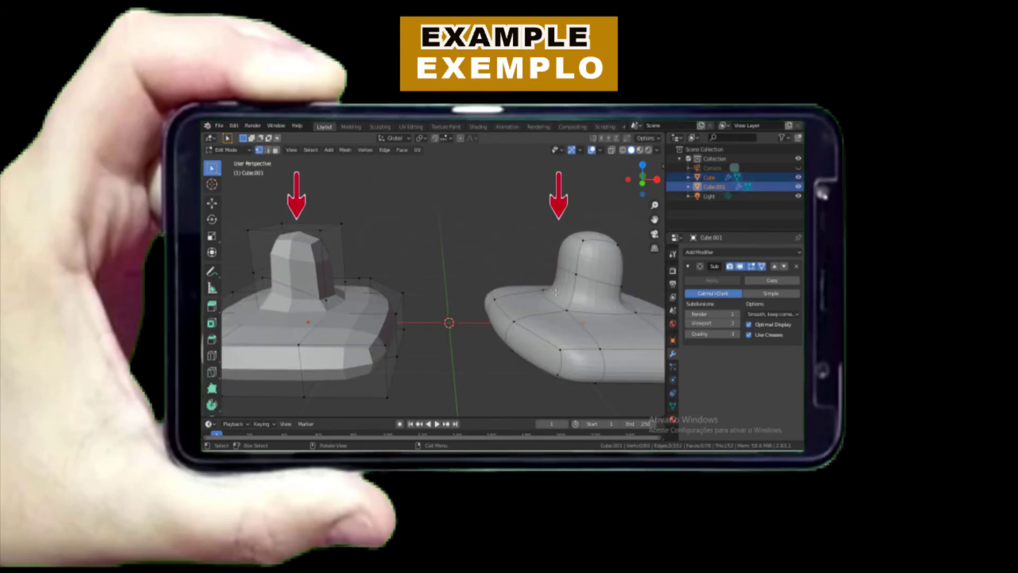
middle_drag(555, 292, 558, 302)
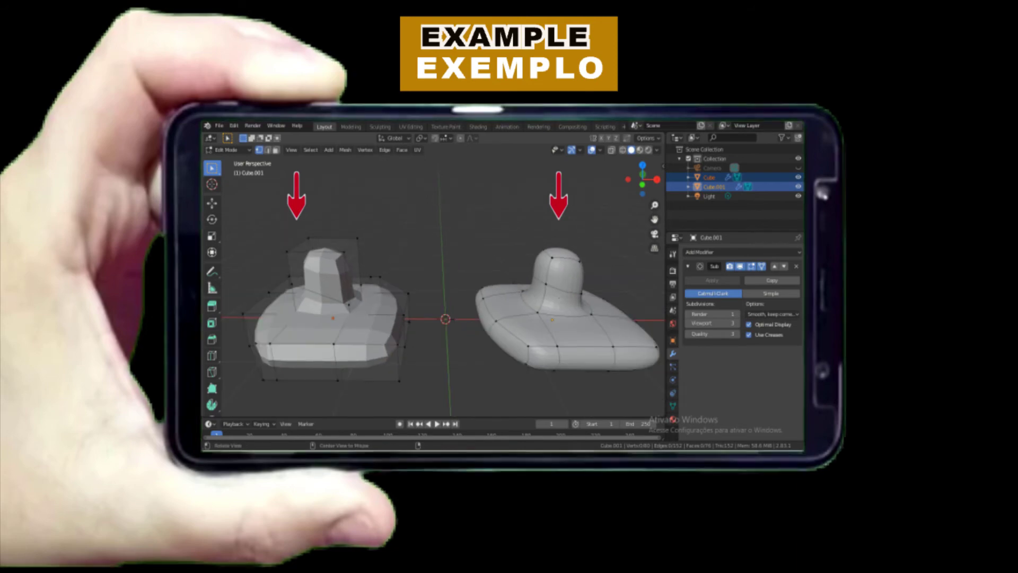
alt+drag(559, 298, 574, 308)
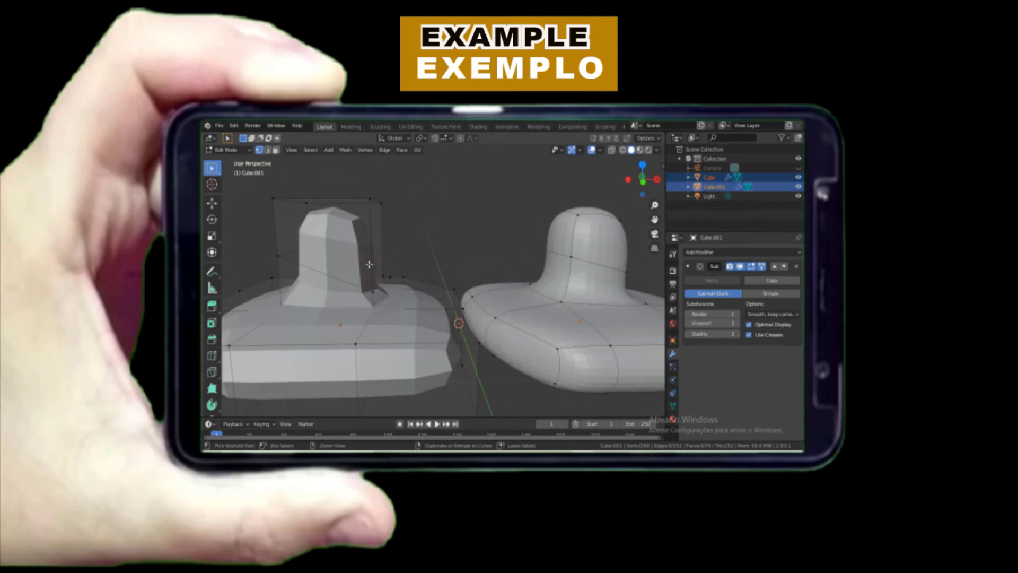
Step: Add horizontal loop cuts around the raised towers of both the original and the duplicated block
key(ctrl+r)
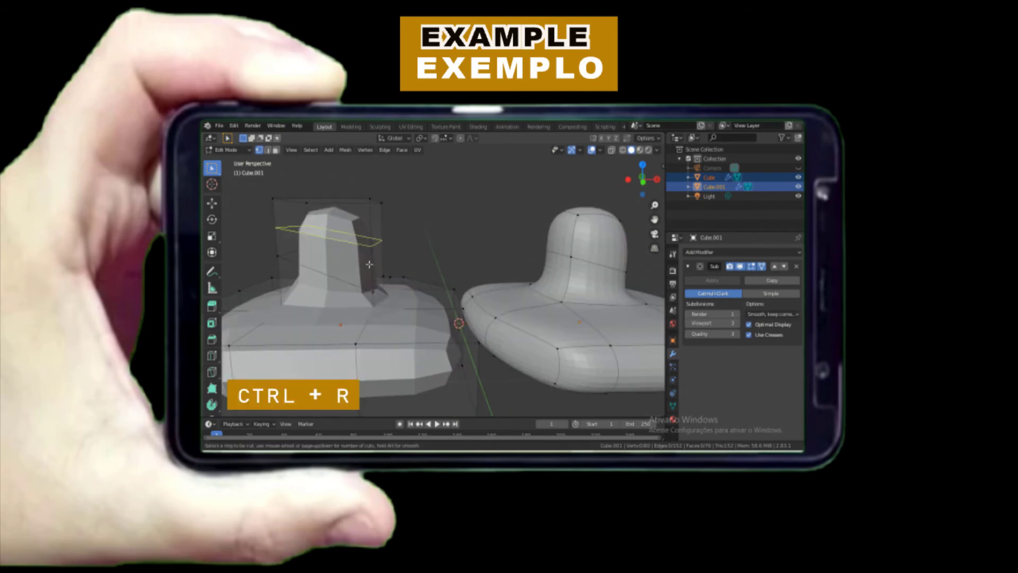
click(369, 263)
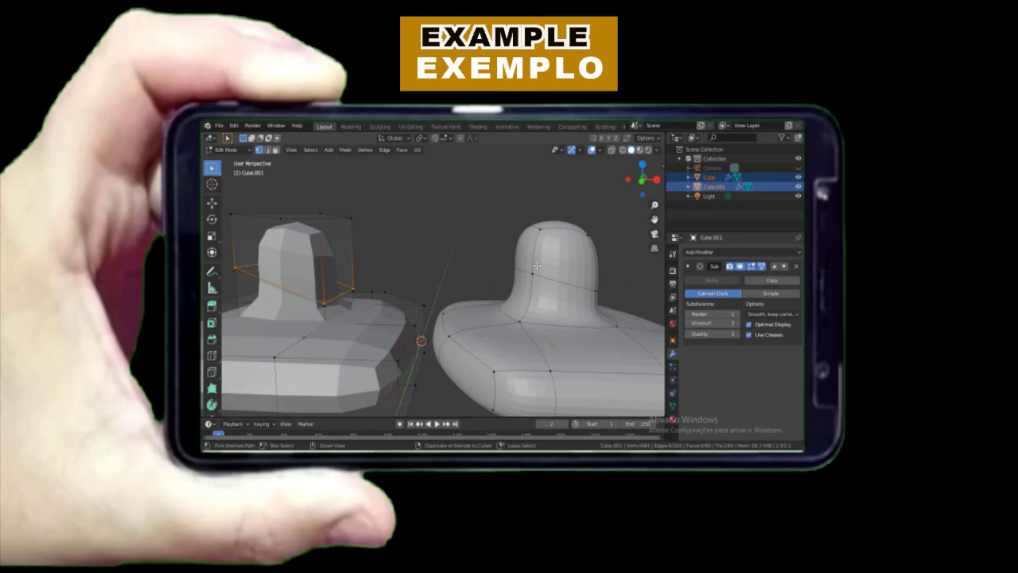
key(ctrl+r)
click(536, 264)
click(542, 309)
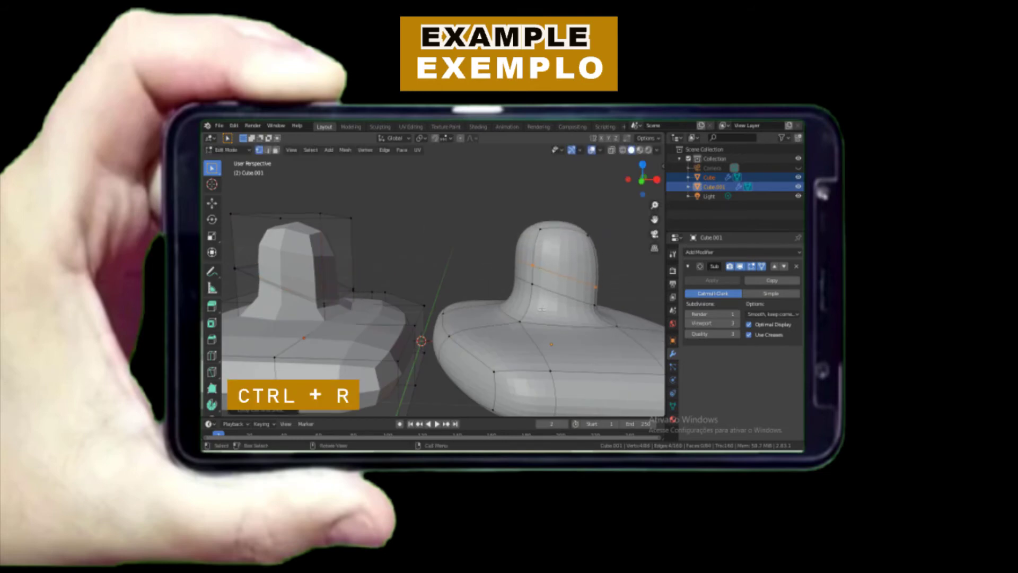
middle_drag(544, 272, 549, 270)
middle_drag(279, 253, 288, 251)
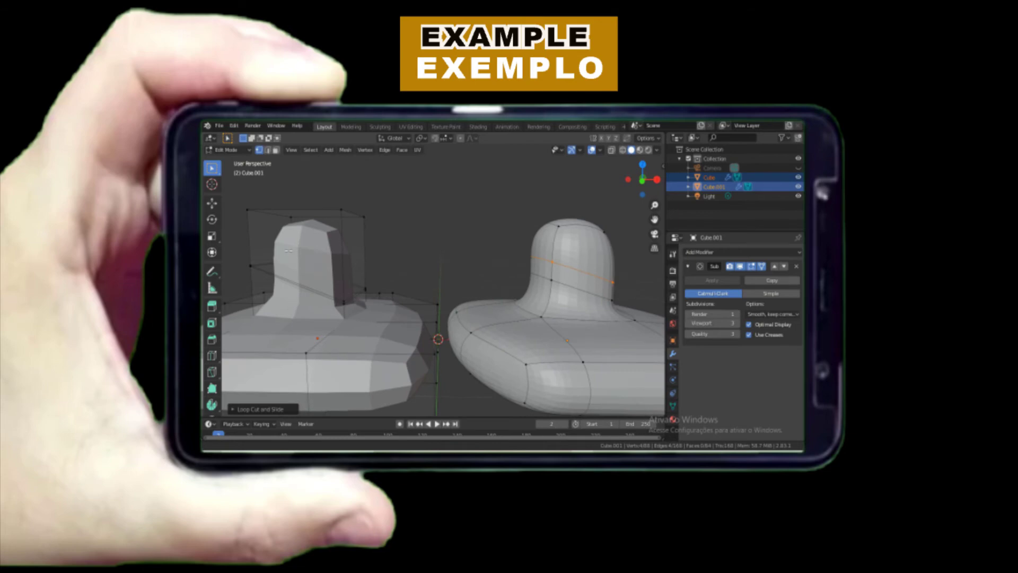
click(339, 245)
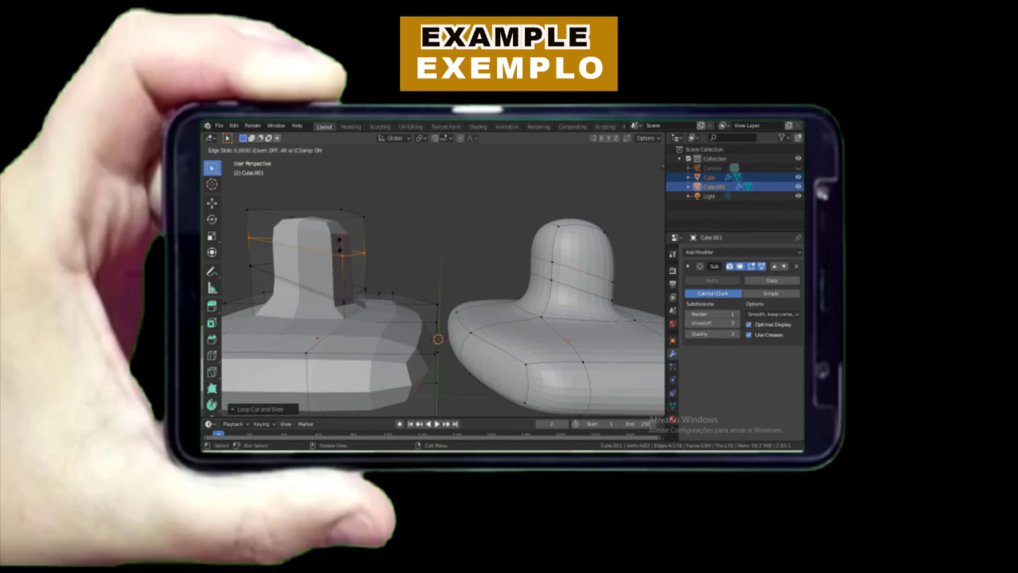
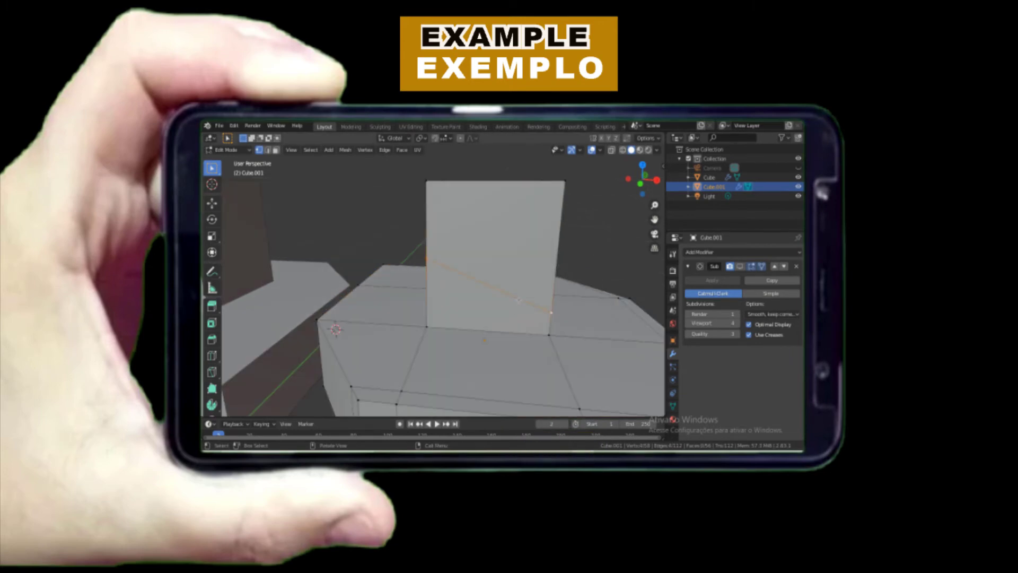
Step: Turn on the duplicated block's Subdivision modifier in the viewport and return to Object Mode
double_click(541, 309)
alt+drag(589, 266, 619, 282)
click(742, 268)
middle_drag(562, 300, 597, 292)
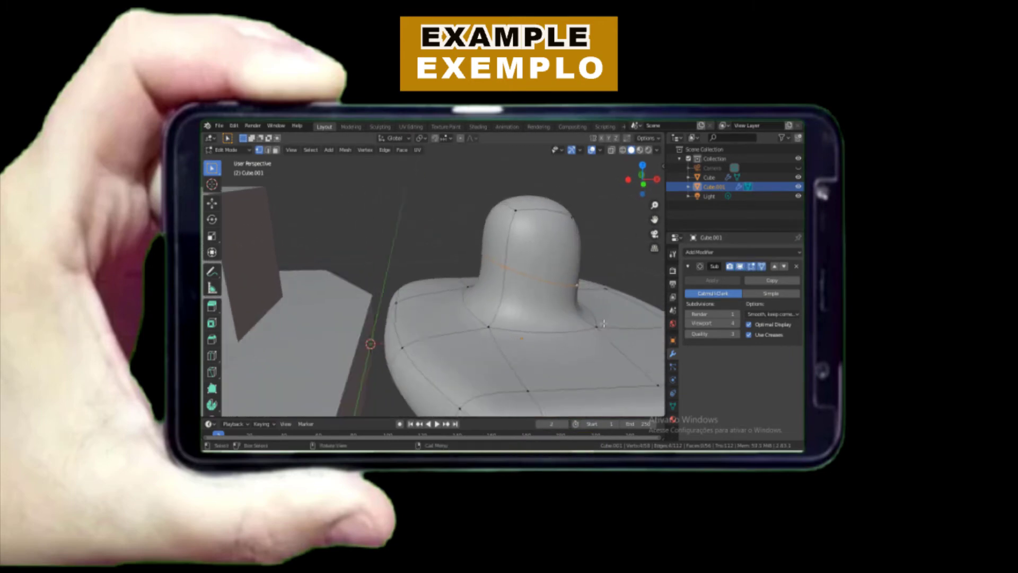
scroll(510, 318, down, 5)
key(Tab)
Step: Merge all vertices of the original block by distance in Edit Mode and clear the selection
middle_drag(461, 340, 435, 319)
click(434, 341)
scroll(435, 339, up, 3)
key(Tab)
key(a)
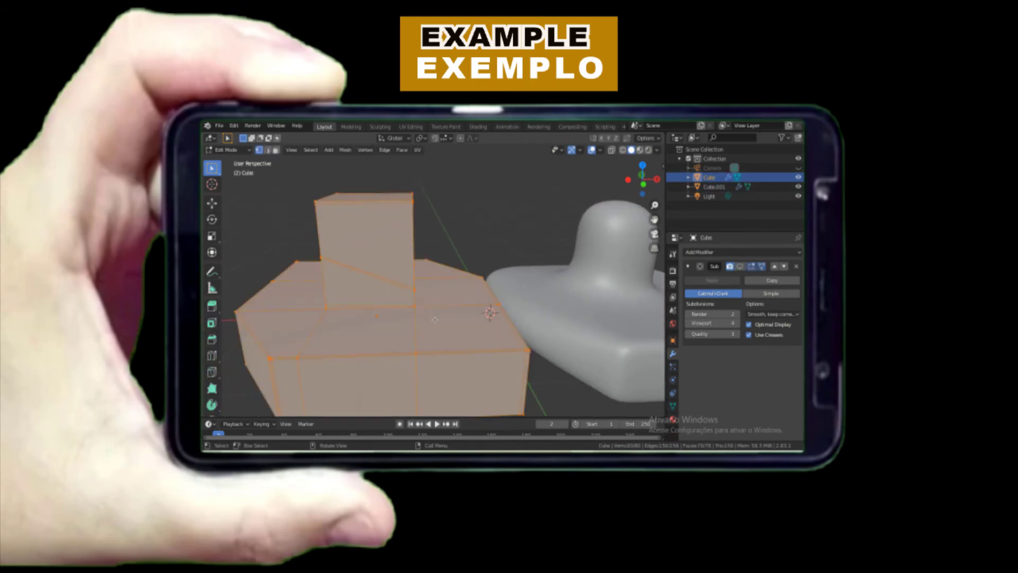
key(alt+m)
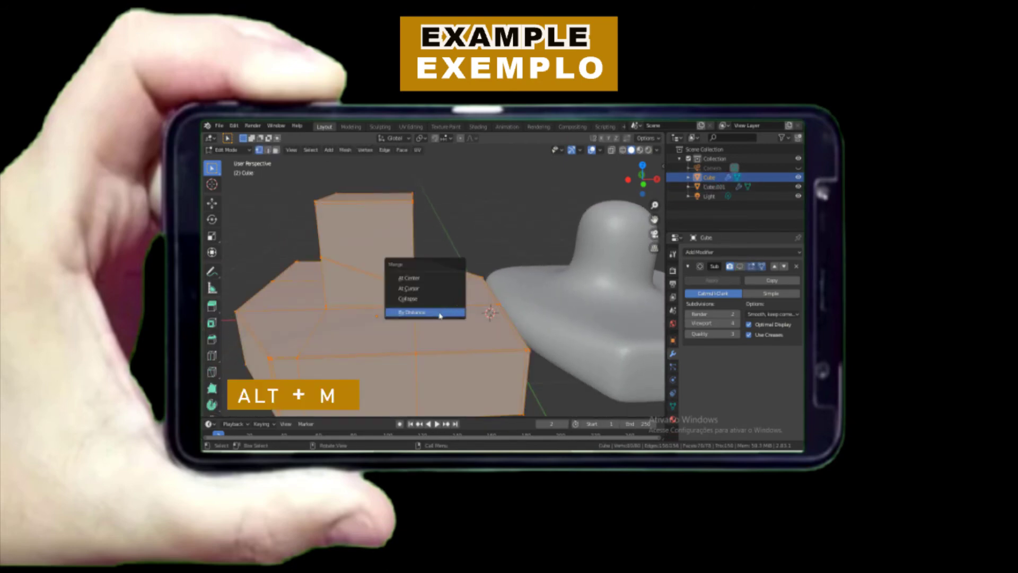
click(440, 314)
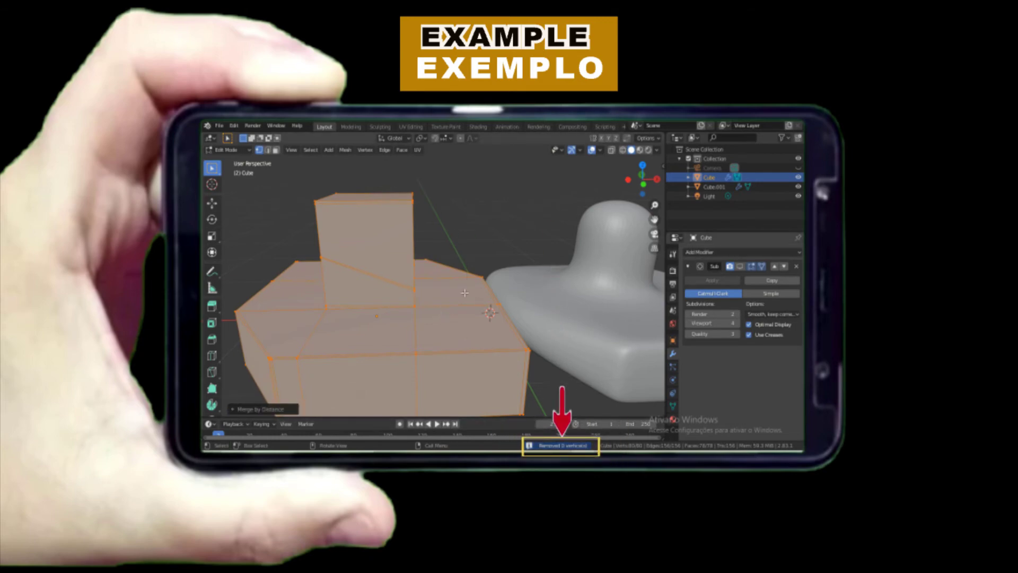
key(alt+a)
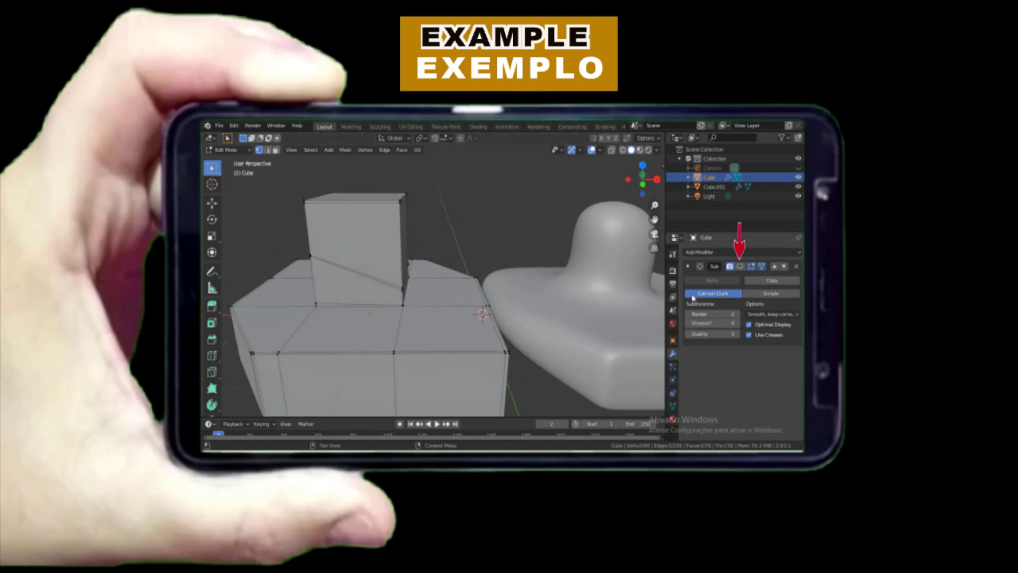
Step: Turn on the original block's Subdivision modifier in the viewport and return to Object Mode
click(740, 267)
mouse_move(539, 314)
alt+mouse_down()
mouse_move(530, 314)
mouse_move(541, 316)
alt+mouse_up()
scroll(533, 314, down, 4)
scroll(541, 316, up, 3)
key(Tab)
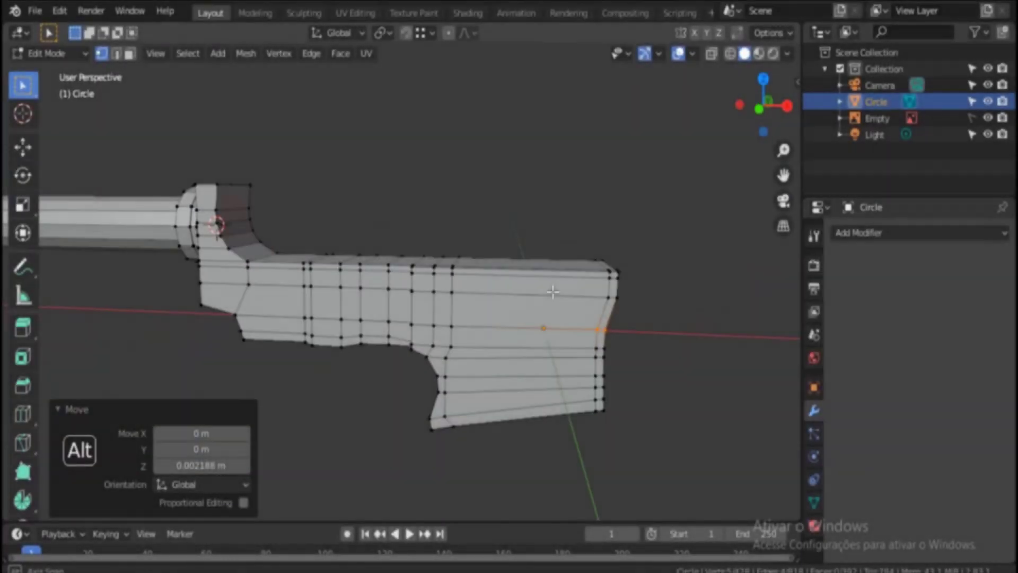
Step: Add a Subdivision Surface modifier to the rifle's lower receiver mesh
alt+drag(553, 291, 555, 295)
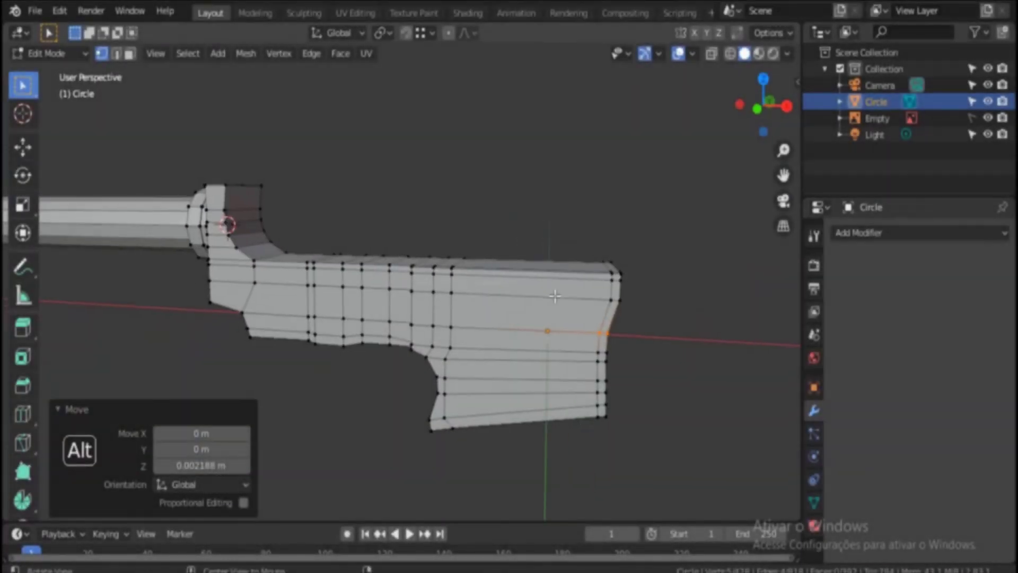
middle_drag(555, 296, 831, 361)
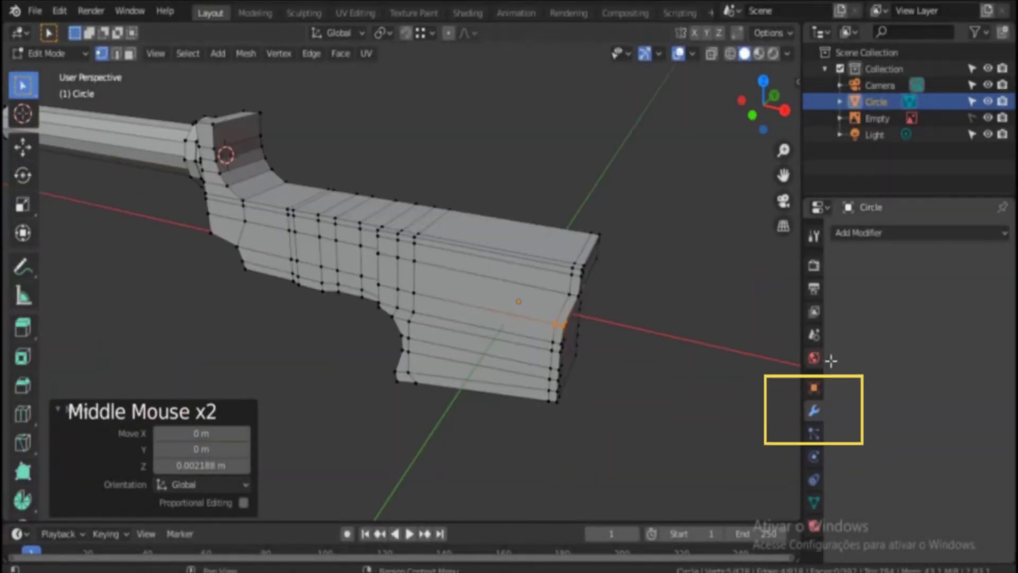
click(814, 417)
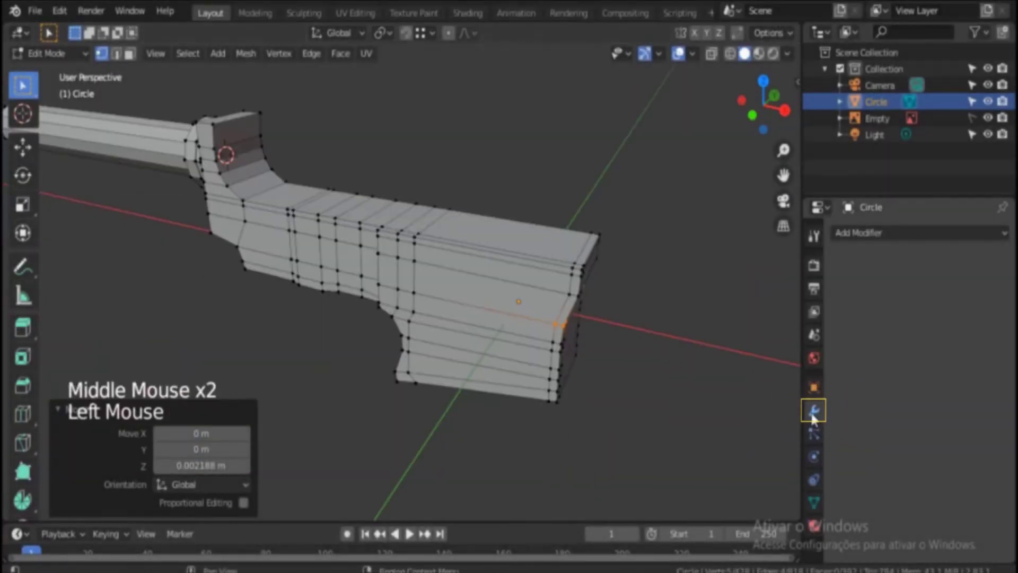
click(904, 233)
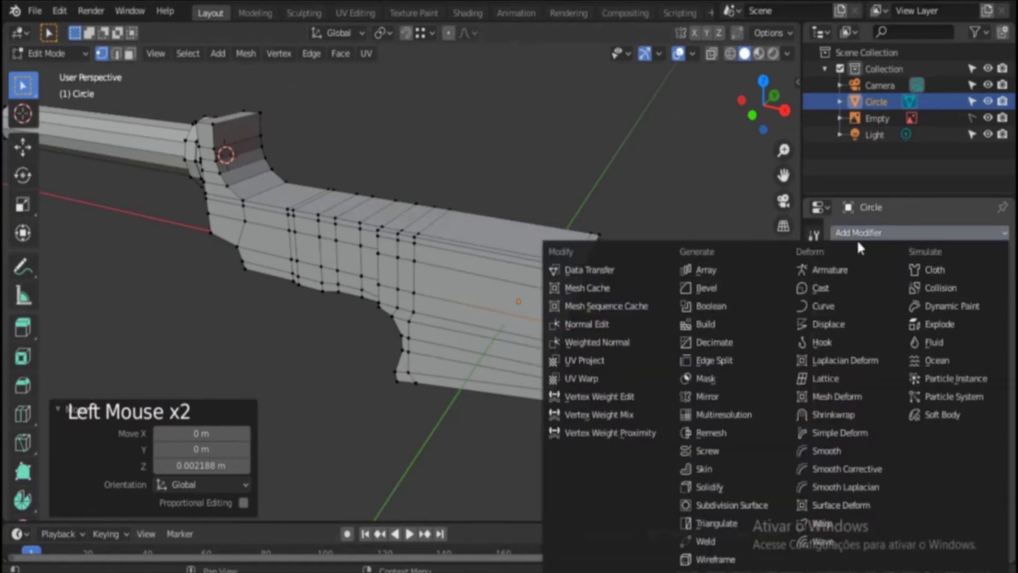
click(738, 504)
Step: Set the viewport subdivision level of the receiver's Subdivision modifier to 2
scroll(757, 375, up, 2)
shift+middle_drag(757, 374, 413, 308)
scroll(453, 249, down, 1)
scroll(453, 249, down, 1)
scroll(440, 281, up, 3)
click(912, 358)
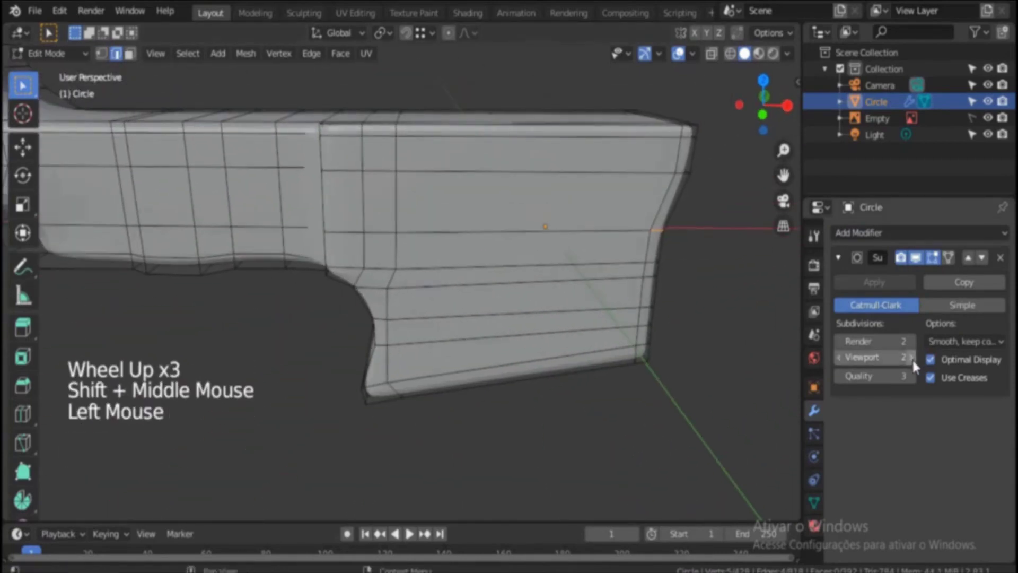
Step: Add a vertical loop cut and slide it close to the stepped lower corner at the receiver's barrel-shaped end
scroll(482, 290, down, 2)
alt+middle_drag(482, 290, 501, 265)
shift+middle_drag(165, 260, 348, 335)
scroll(348, 336, up, 1)
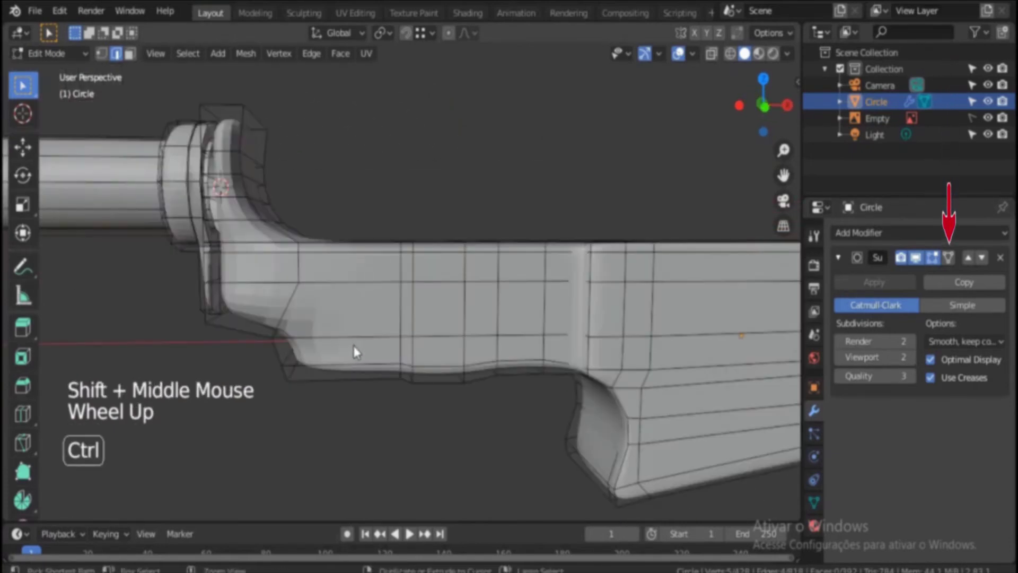
key(ctrl+r)
click(354, 352)
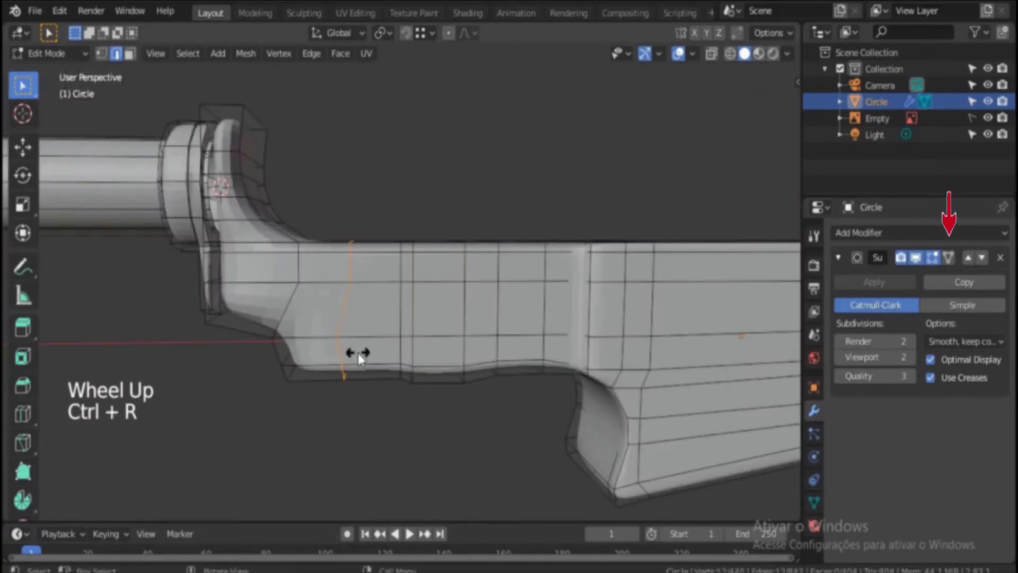
click(307, 362)
Step: Move the new edge loop -0.000606 m along the X axis to sharpen the receiver's lower corner
scroll(355, 270, up, 3)
shift+middle_drag(365, 250, 571, 153)
key(g)
key(x)
click(518, 288)
middle_drag(518, 288, 531, 167)
right_click(472, 341)
right_click(472, 340)
Step: Add a lengthwise loop cut along the receiver's underside and slide it toward one side edge with a factor of -0.725
middle_drag(472, 340, 530, 233)
scroll(477, 297, down, 2)
shift+middle_drag(472, 310, 454, 252)
key(ctrl+r)
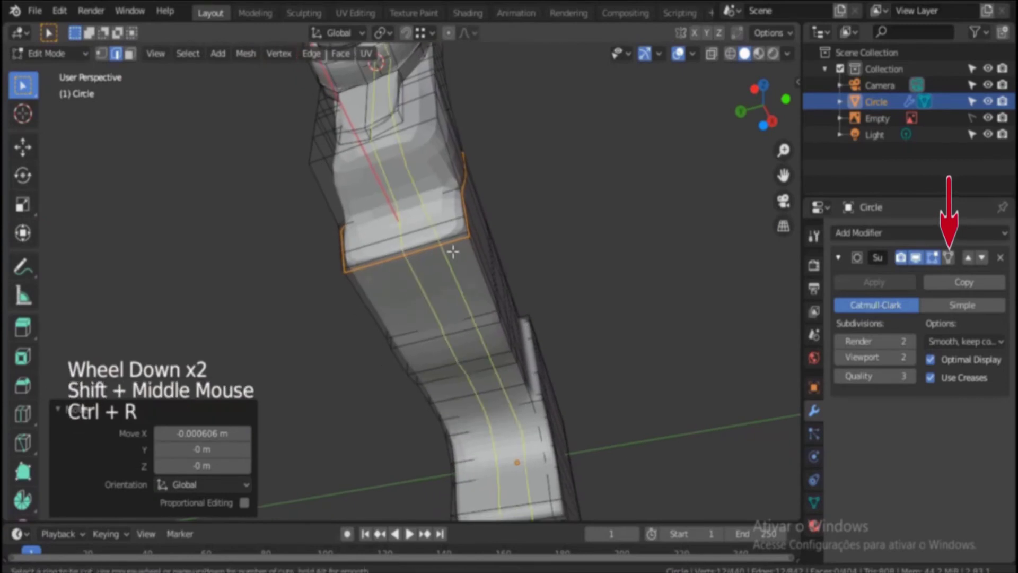
click(454, 252)
click(500, 244)
scroll(472, 265, up, 3)
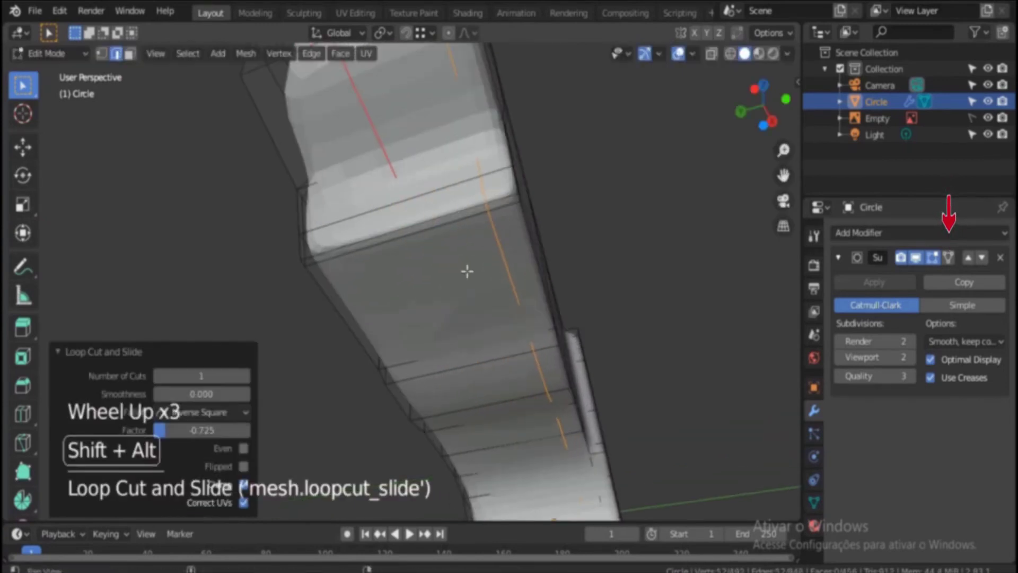
Step: Move the new lengthwise edge loop -0.006177 m along the Y axis, bringing it closer to the receiver's side edge
shift+middle_drag(466, 271, 411, 374)
scroll(443, 332, up, 1)
right_click(455, 353)
right_click(461, 363)
key(g)
key(y)
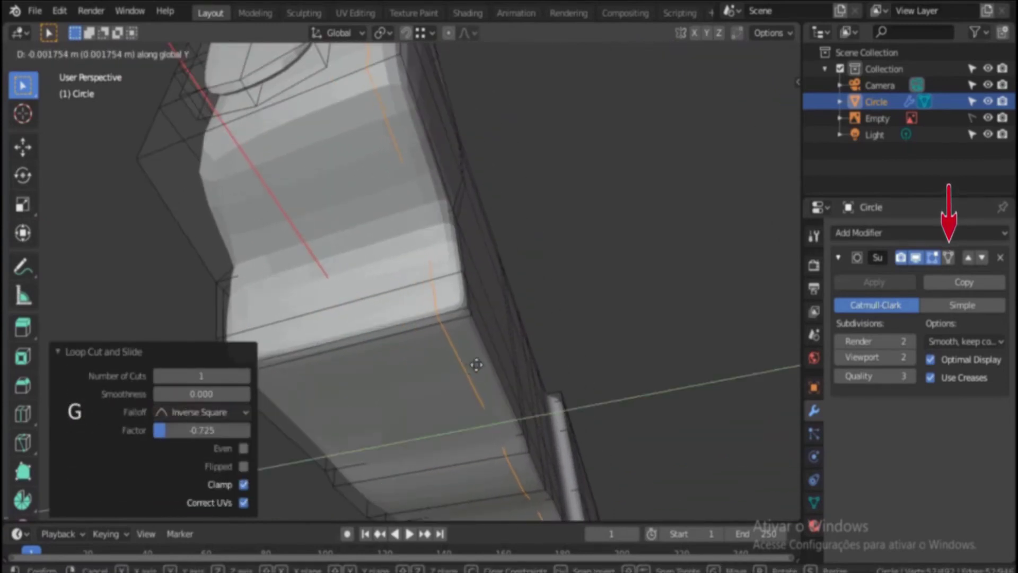
click(478, 364)
Step: Add a second lengthwise loop cut on the receiver and slide it close to the opposite side edge
middle_drag(475, 228, 424, 313)
shift+middle_drag(424, 313, 434, 249)
middle_drag(435, 249, 477, 257)
scroll(512, 252, down, 4)
scroll(430, 228, up, 1)
middle_drag(478, 257, 470, 271)
key(ctrl+r)
click(467, 266)
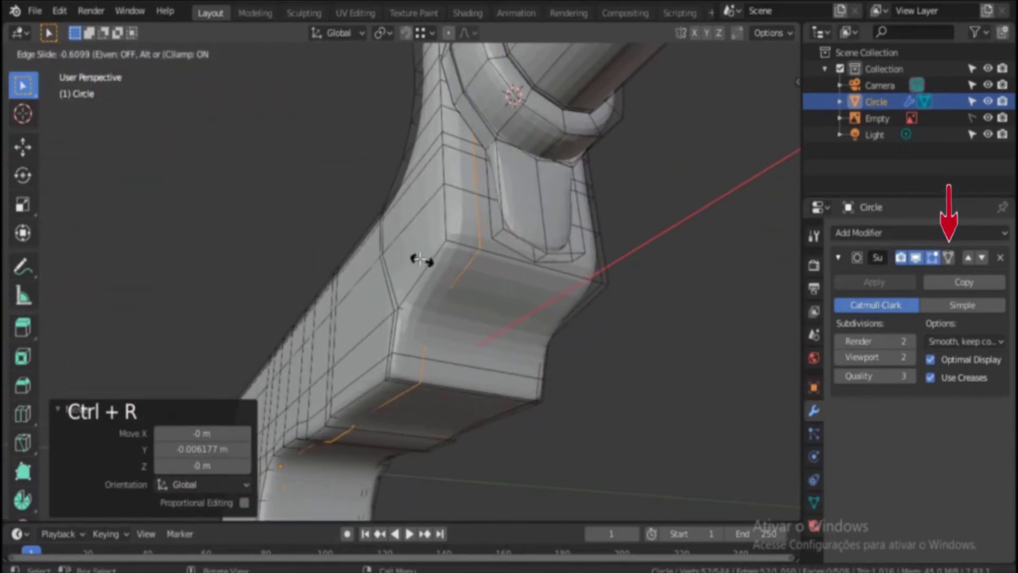
click(402, 249)
Step: Add a vertical loop cut beside the receiver's barrel-side face with a factor of -0.904 and scale it to 0.099 along X
alt+middle_drag(402, 249, 477, 318)
shift+middle_drag(477, 313, 467, 390)
key(ctrl+r)
click(461, 375)
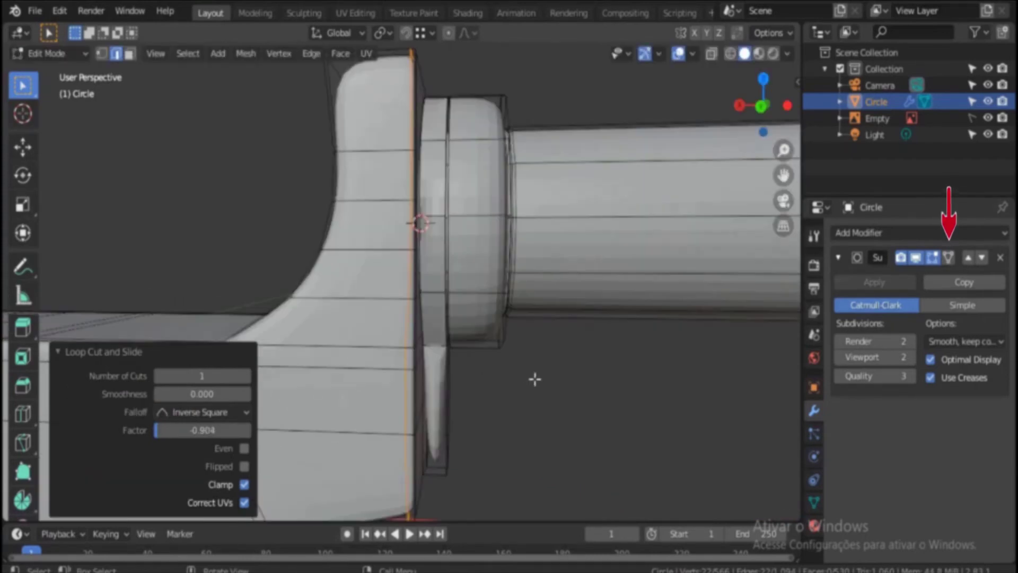
key(s)
key(x)
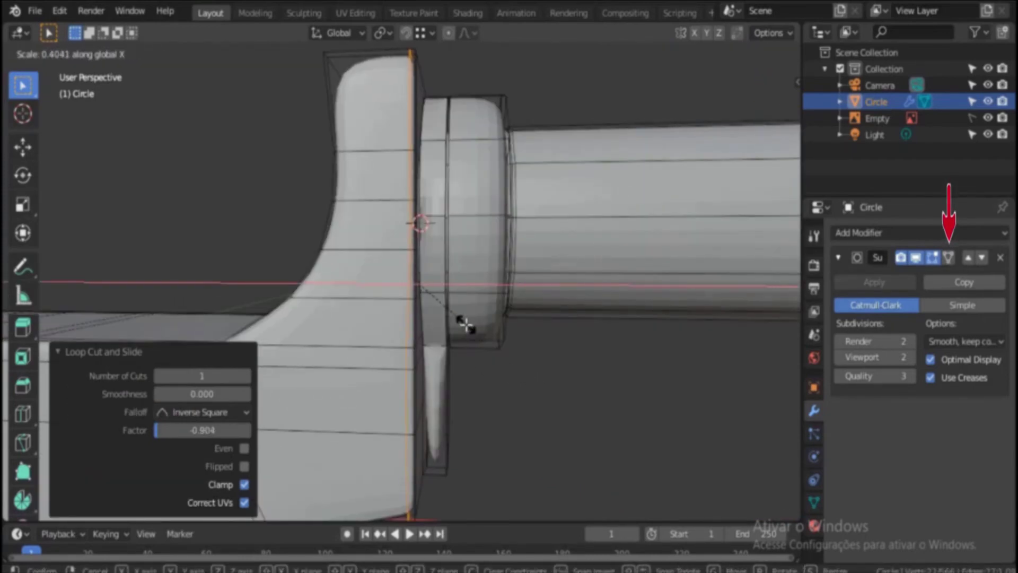
click(429, 299)
Step: Add a loop cut along the raised lug's curved rear edge, sliding it close to the edge with a factor of -0.869
scroll(430, 304, down, 2)
middle_drag(429, 304, 716, 317)
middle_drag(479, 298, 507, 268)
middle_drag(425, 430, 480, 407)
scroll(382, 318, down, 1)
middle_drag(250, 212, 393, 199)
scroll(386, 205, up, 1)
scroll(385, 206, up, 1)
shift+middle_drag(344, 186, 406, 277)
scroll(405, 277, up, 2)
middle_drag(406, 277, 366, 265)
key(ctrl+r)
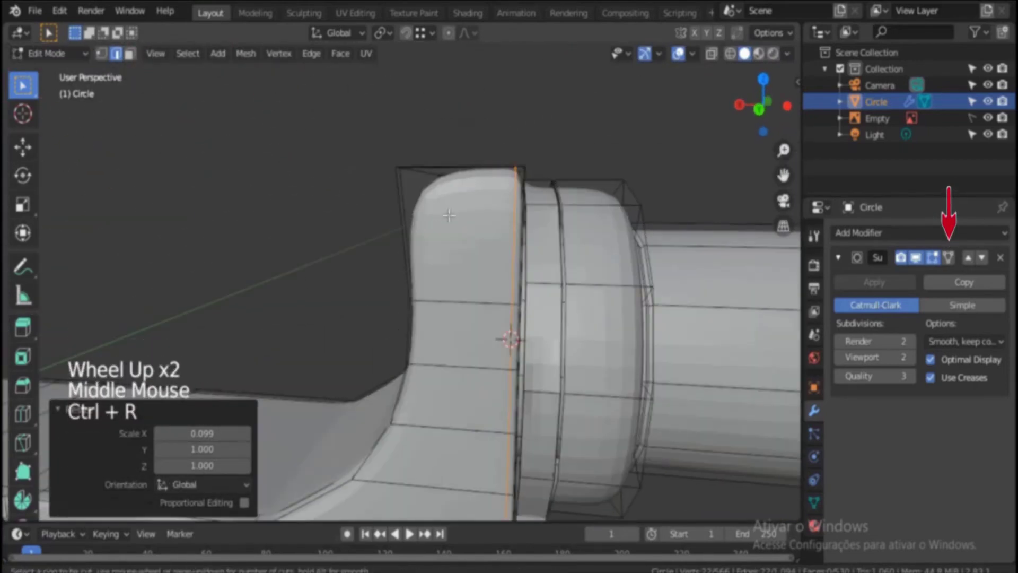
click(449, 174)
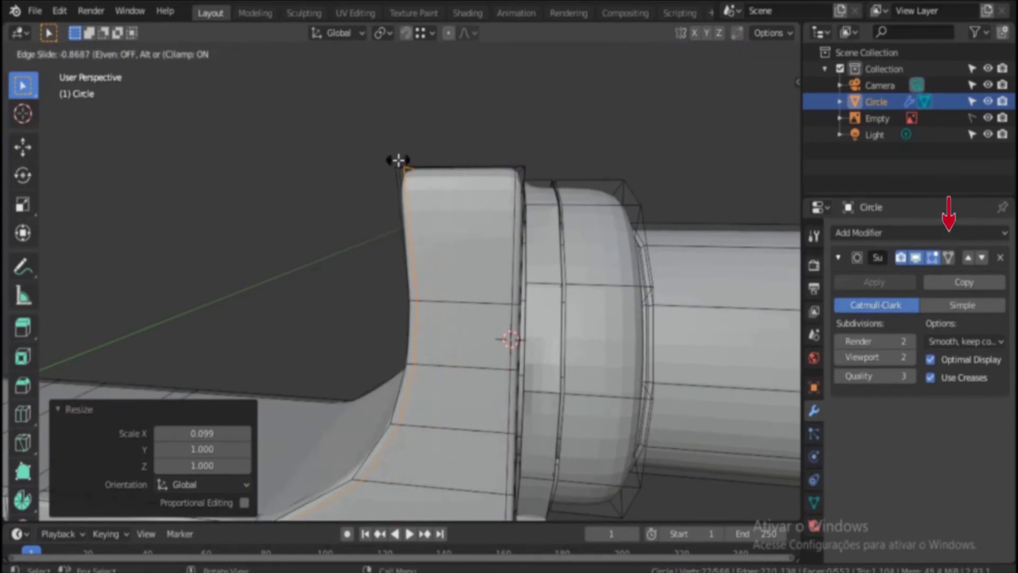
click(404, 165)
Step: Add a horizontal loop cut along the receiver's side and slide it down close to the edge line at the lower step
scroll(409, 222, down, 3)
shift+middle_drag(414, 281, 500, 134)
scroll(456, 318, up, 1)
shift+middle_drag(437, 361, 545, 255)
key(ctrl+r)
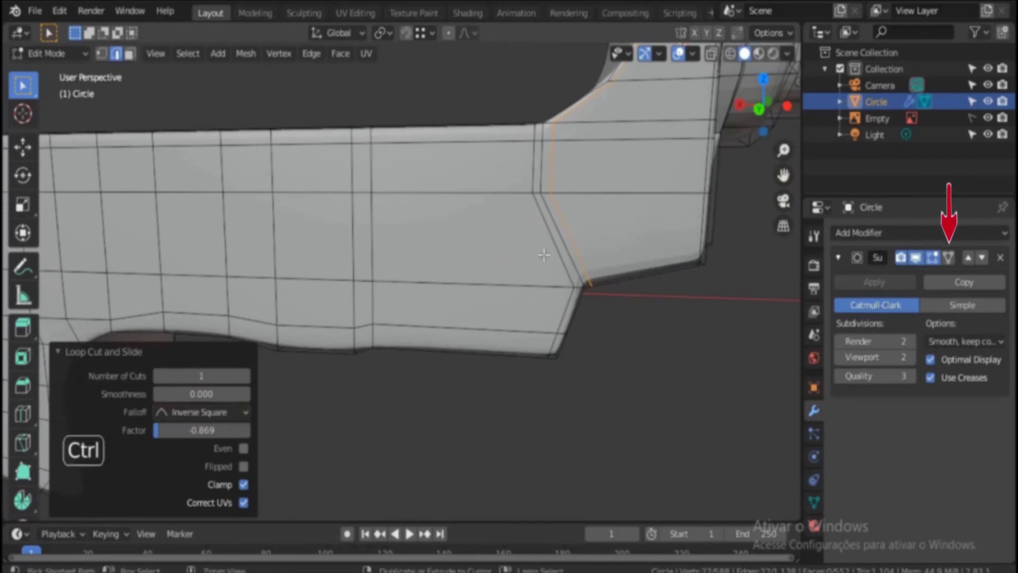
click(544, 255)
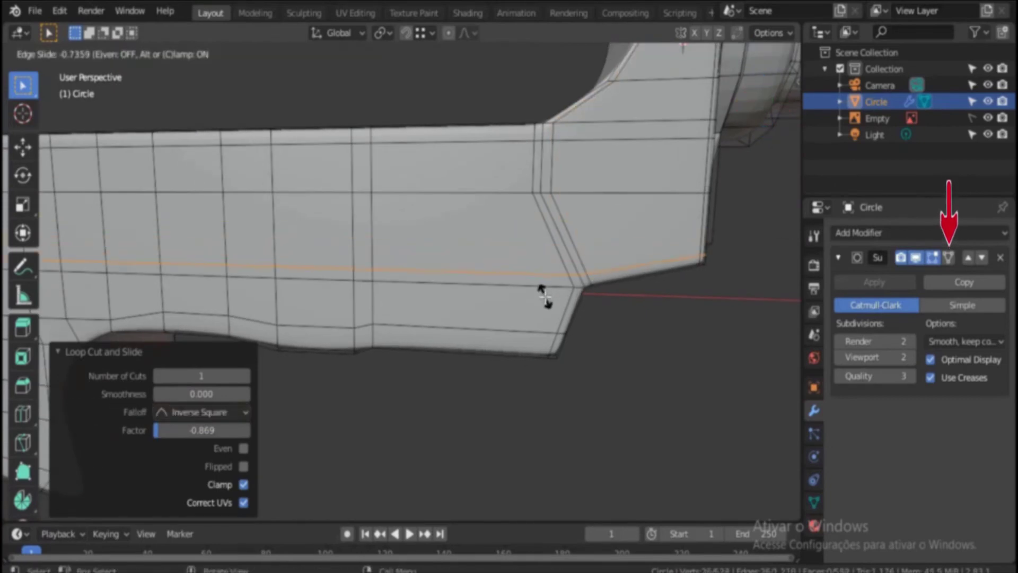
click(545, 297)
Step: Return to Object Mode and apply Shade Smooth to the receiver and barrel object
shift+middle_drag(555, 281, 411, 181)
scroll(724, 206, down, 2)
key(Tab)
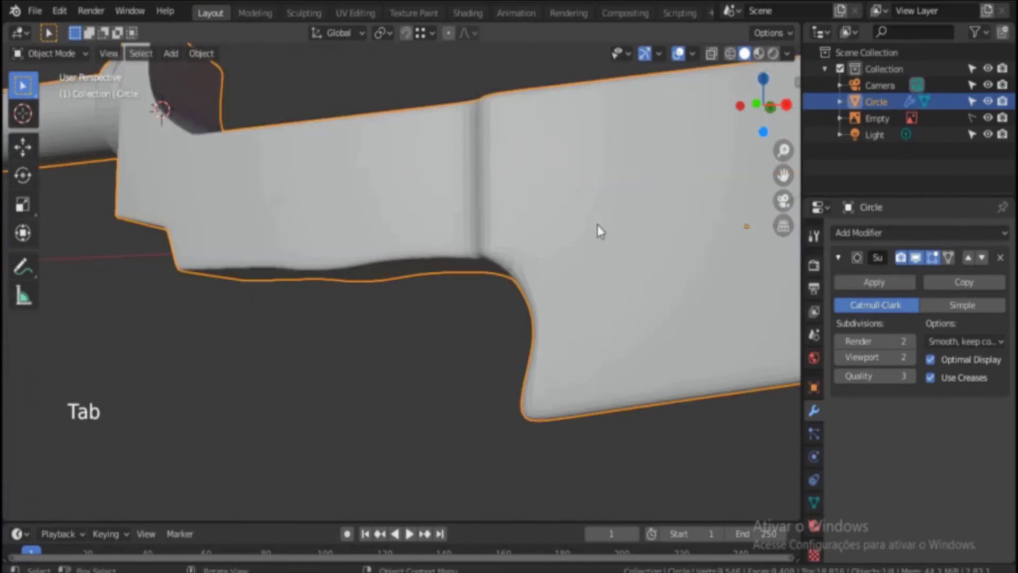
scroll(599, 231, down, 3)
middle_drag(517, 261, 398, 324)
scroll(631, 269, down, 2)
middle_drag(397, 324, 397, 234)
scroll(457, 215, up, 3)
scroll(400, 268, up, 2)
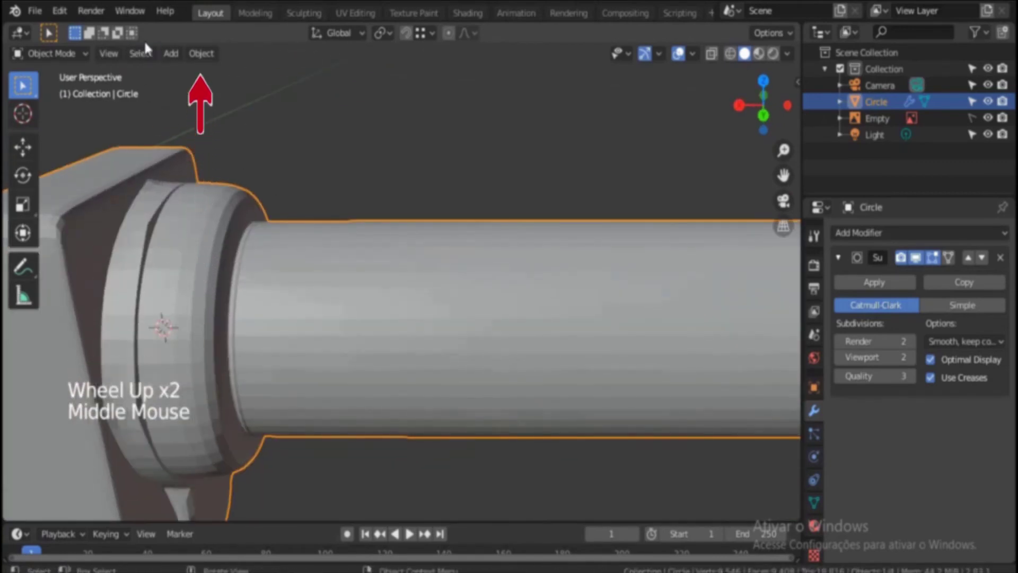
click(205, 54)
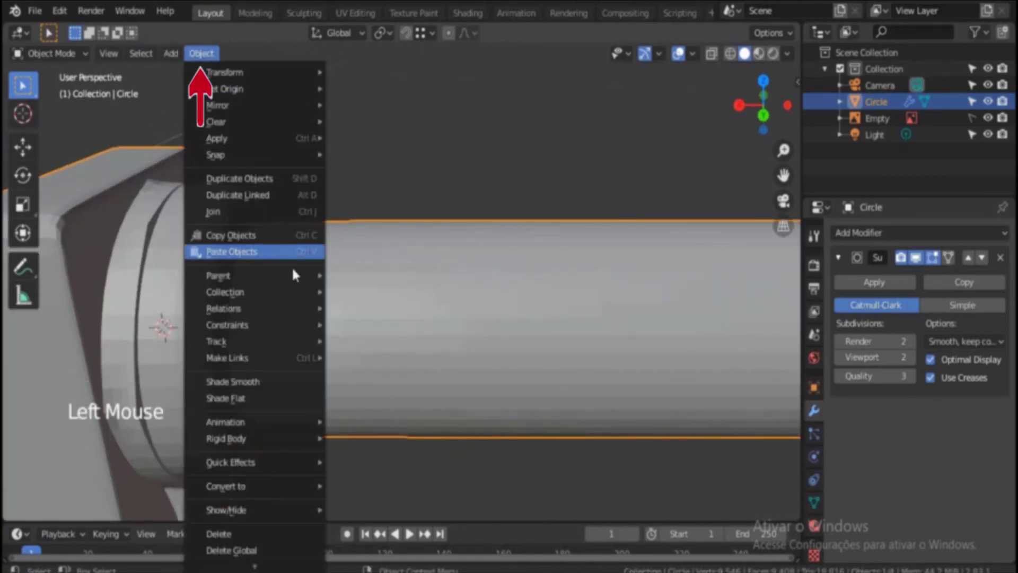
click(265, 385)
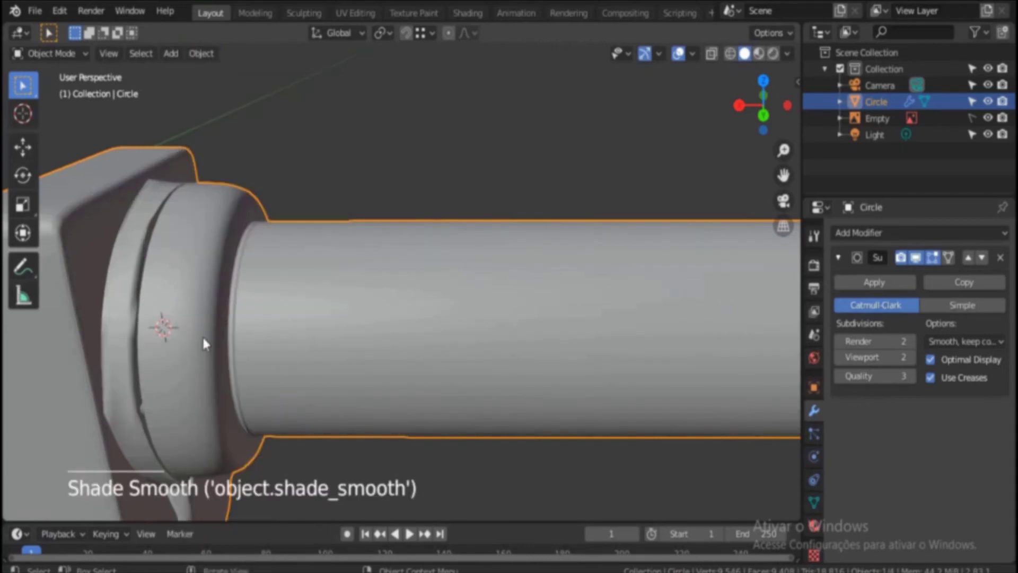
Step: In Edit Mode, select the barrel tube and its collar with all linked geometry and hide them
alt+middle_drag(207, 314, 382, 295)
scroll(224, 282, down, 2)
scroll(129, 311, down, 2)
scroll(267, 289, down, 1)
key(Tab)
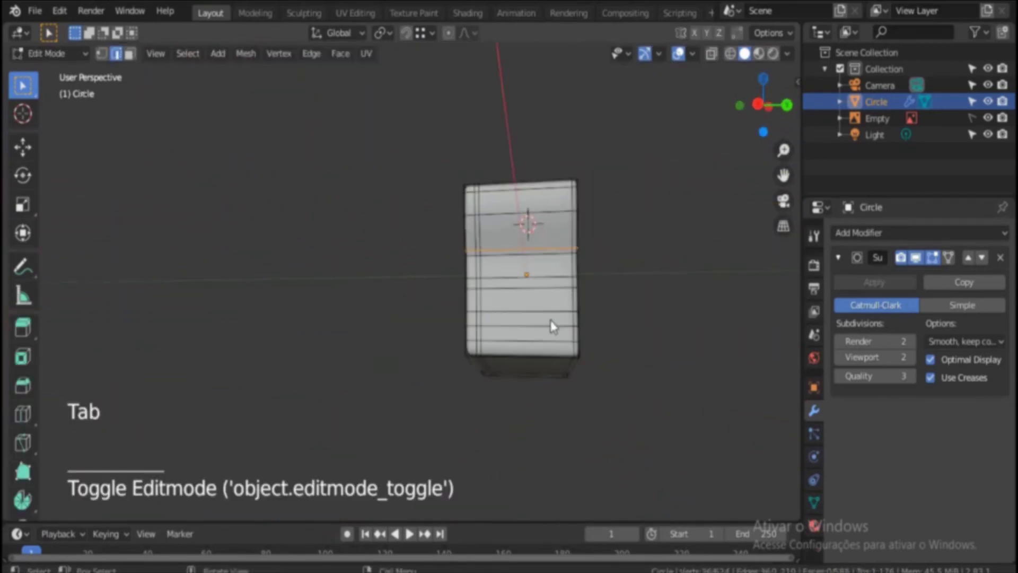
scroll(605, 295, up, 2)
shift+middle_drag(606, 296, 578, 339)
middle_drag(578, 339, 711, 302)
scroll(546, 293, down, 2)
shift+middle_drag(371, 265, 253, 282)
scroll(252, 282, up, 3)
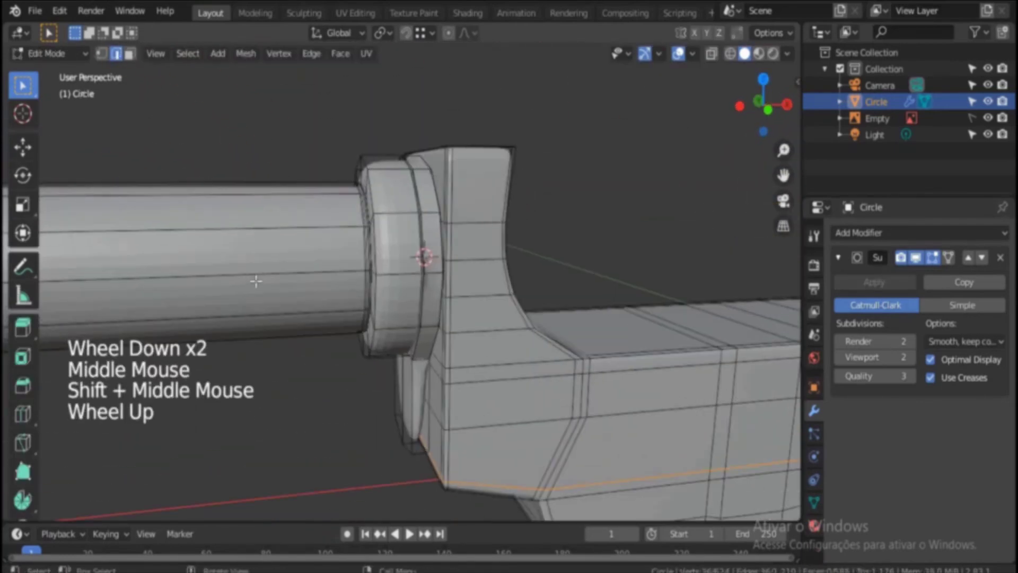
click(358, 267)
shift+click(405, 271)
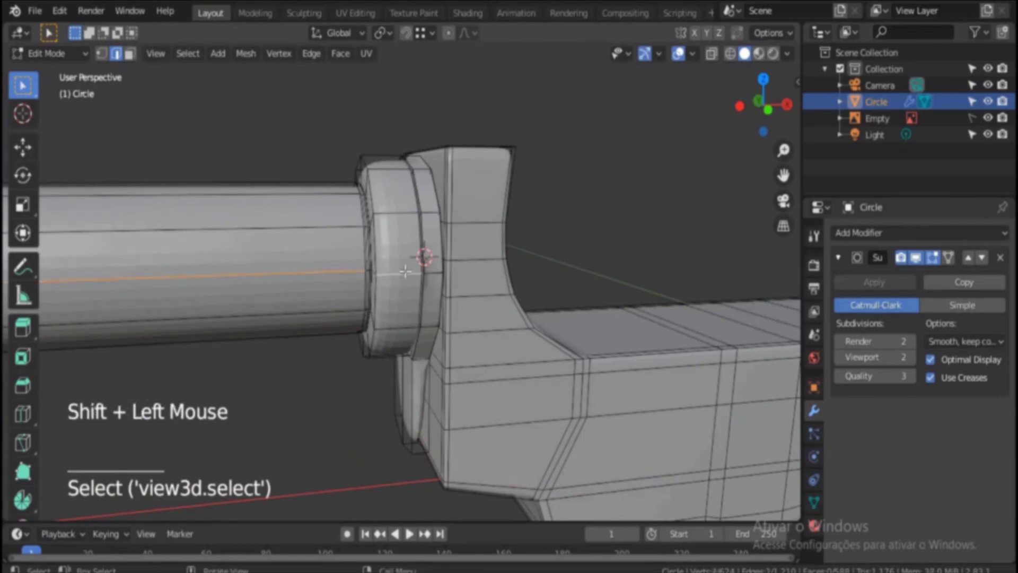
key(ctrl+l)
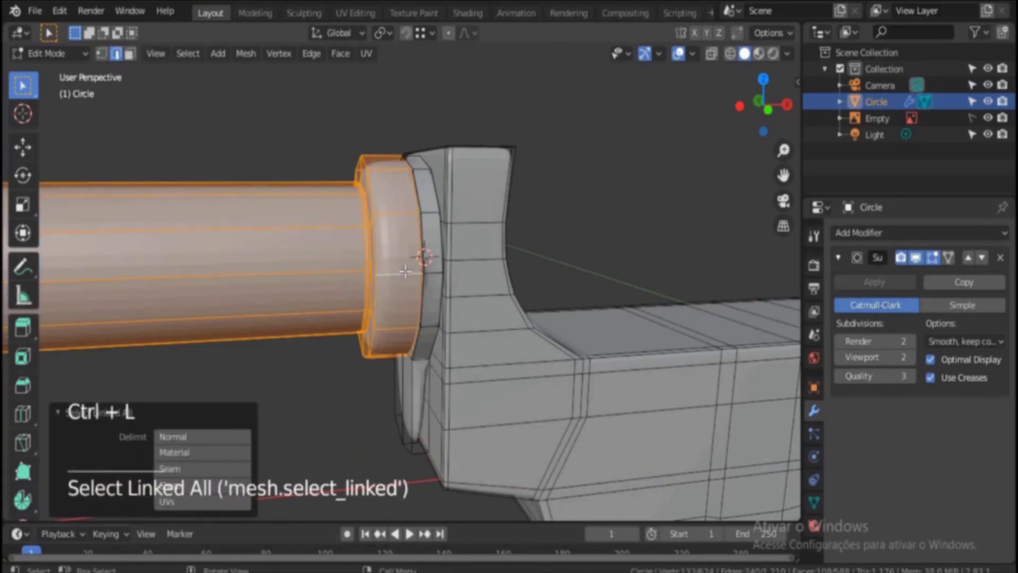
key(h)
Step: Add a horizontal loop cut across the tab below the round mount and slide it toward the tab's lower end
middle_drag(405, 271, 440, 242)
scroll(472, 274, up, 2)
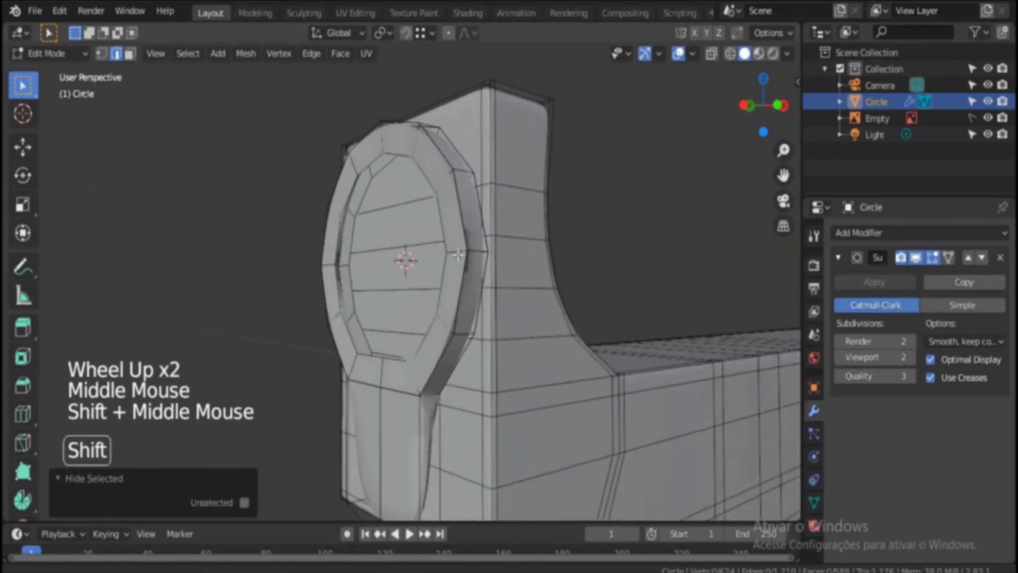
shift+middle_drag(463, 392, 450, 297)
middle_drag(446, 302, 460, 329)
scroll(409, 405, up, 2)
key(ctrl+r)
click(409, 422)
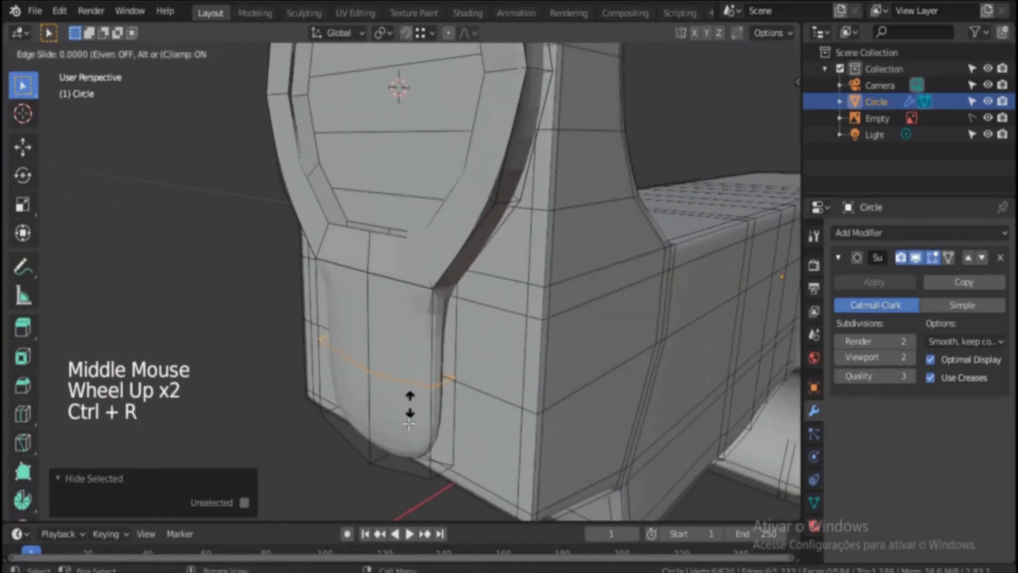
click(417, 493)
Step: Add a loop cut around the outer rim of the round mount, close to its front edge
scroll(417, 493, up, 1)
middle_drag(417, 491, 372, 393)
shift+middle_drag(403, 360, 444, 244)
key(ctrl+r)
click(473, 207)
click(459, 208)
Step: Switch to vertex selection at the round mount's rim and turn off the Subdivision modifier's on-cage display
scroll(459, 208, down, 1)
shift+middle_drag(459, 208, 457, 276)
shift+middle_drag(457, 228, 469, 254)
scroll(461, 249, up, 2)
middle_drag(456, 239, 481, 257)
click(110, 97)
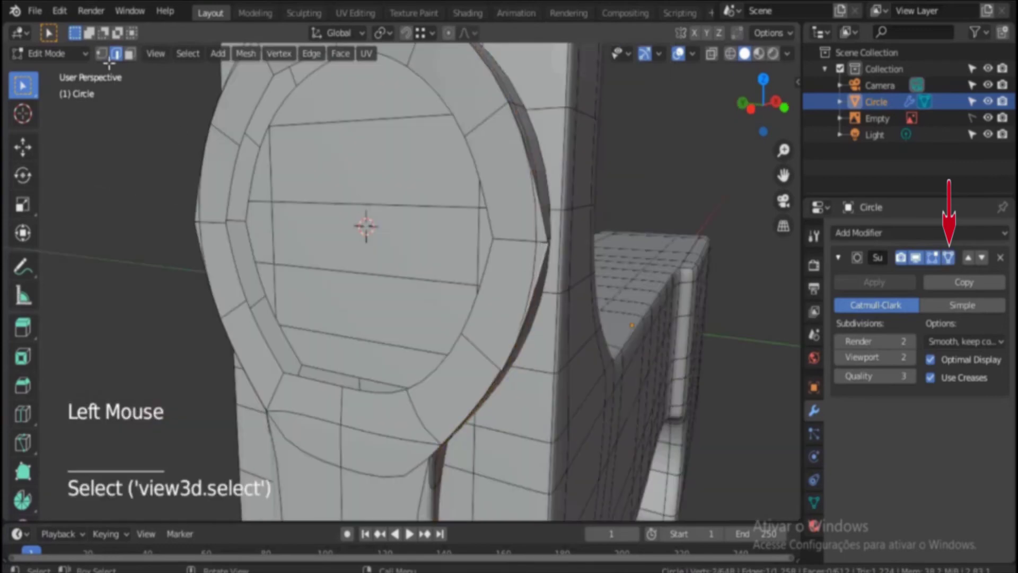
click(102, 53)
middle_drag(498, 249, 379, 291)
scroll(514, 246, up, 2)
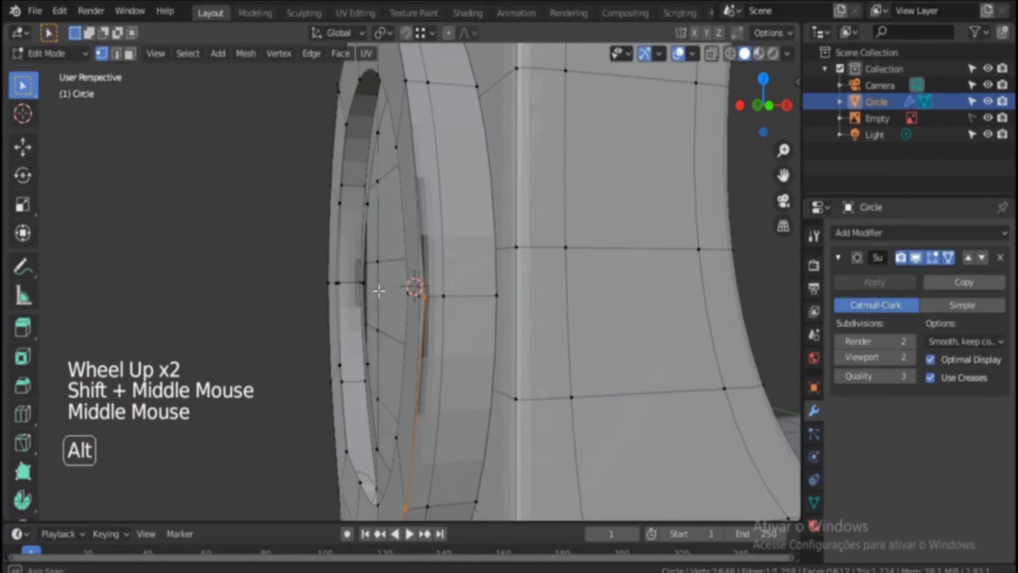
middle_drag(387, 290, 398, 283)
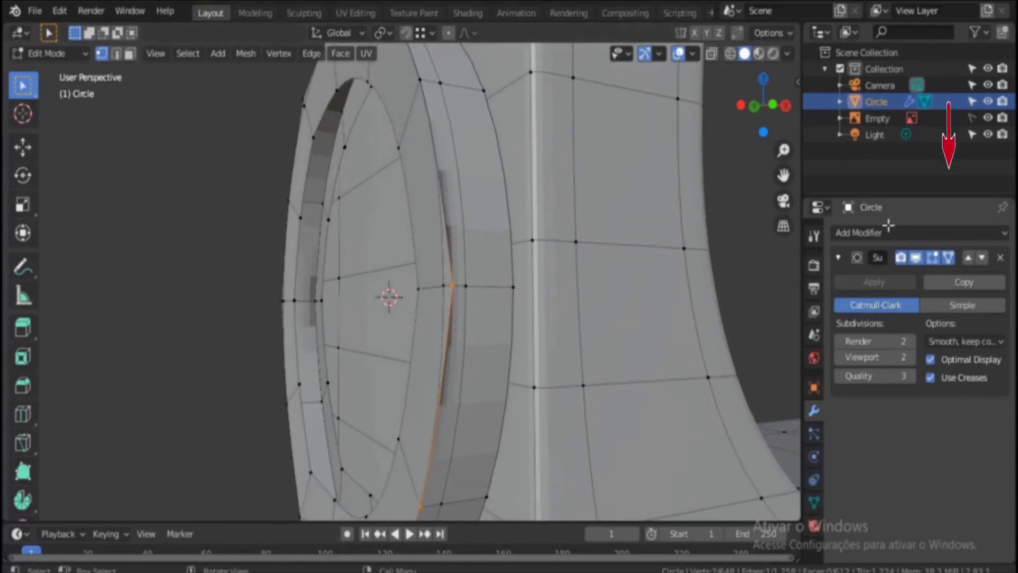
click(949, 259)
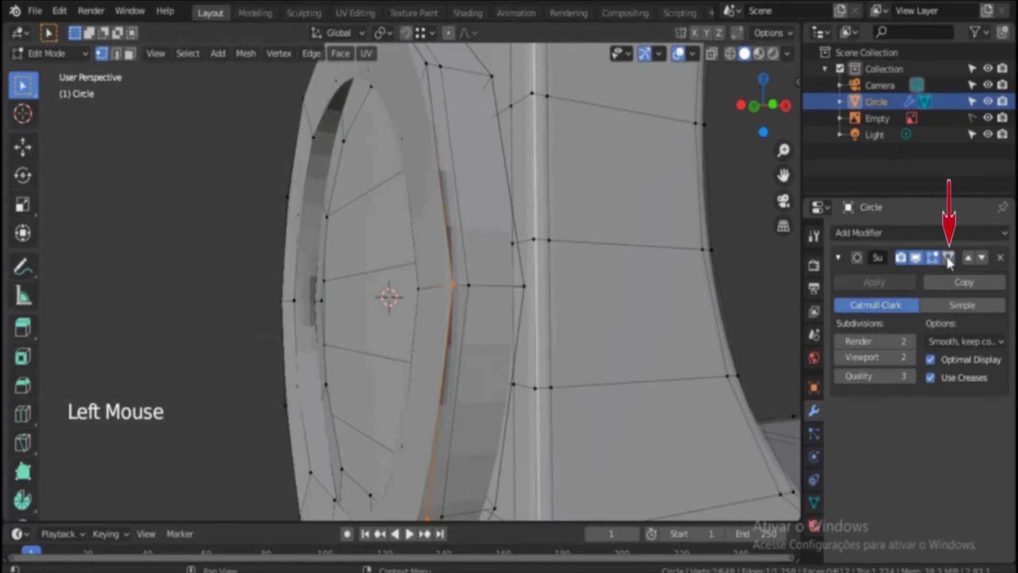
scroll(574, 236, down, 1)
middle_drag(467, 259, 493, 203)
scroll(448, 227, down, 2)
scroll(419, 263, up, 2)
key(g)
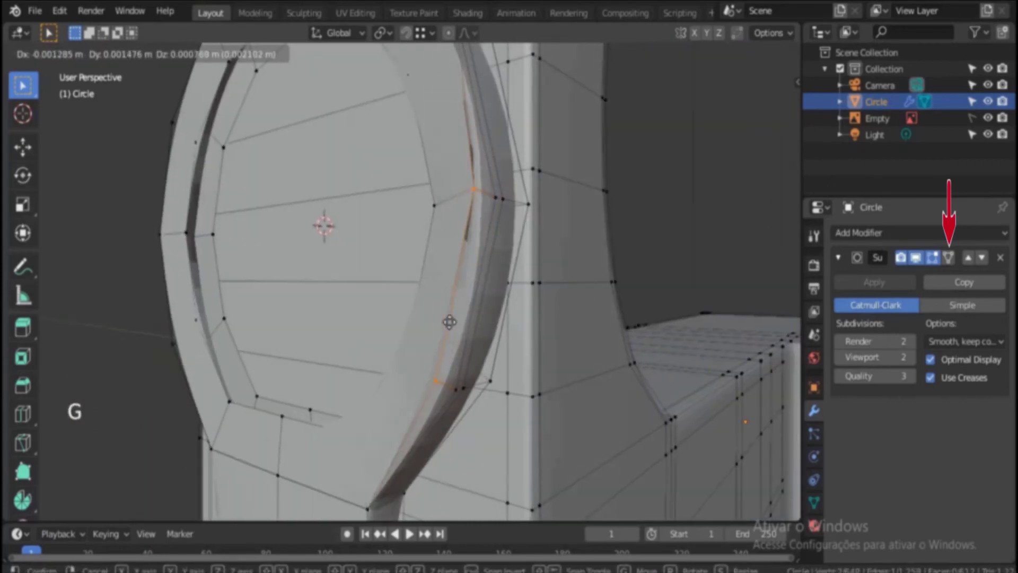
right_click(510, 301)
middle_drag(510, 301, 487, 299)
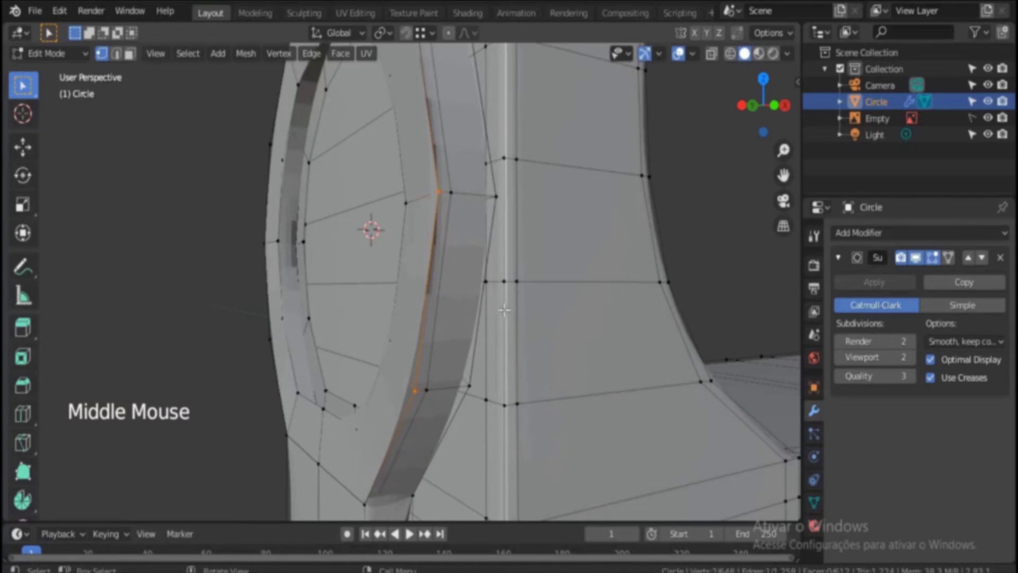
key(g)
right_click(547, 271)
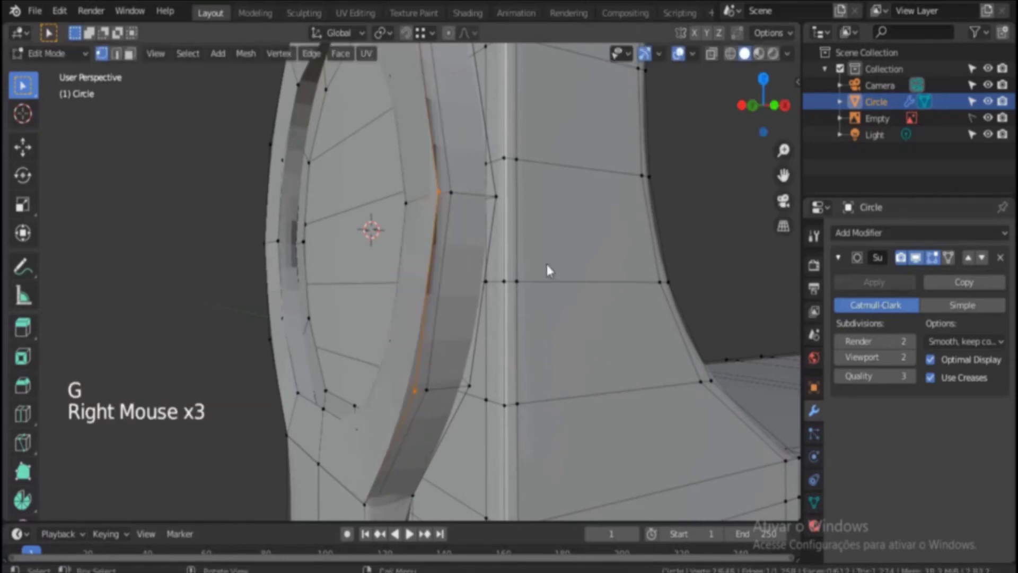
Step: Select all geometry linked to the round mount's rim and merge its duplicate vertices by distance
middle_drag(512, 265, 377, 320)
scroll(342, 304, up, 2)
middle_drag(323, 285, 450, 223)
scroll(375, 276, down, 3)
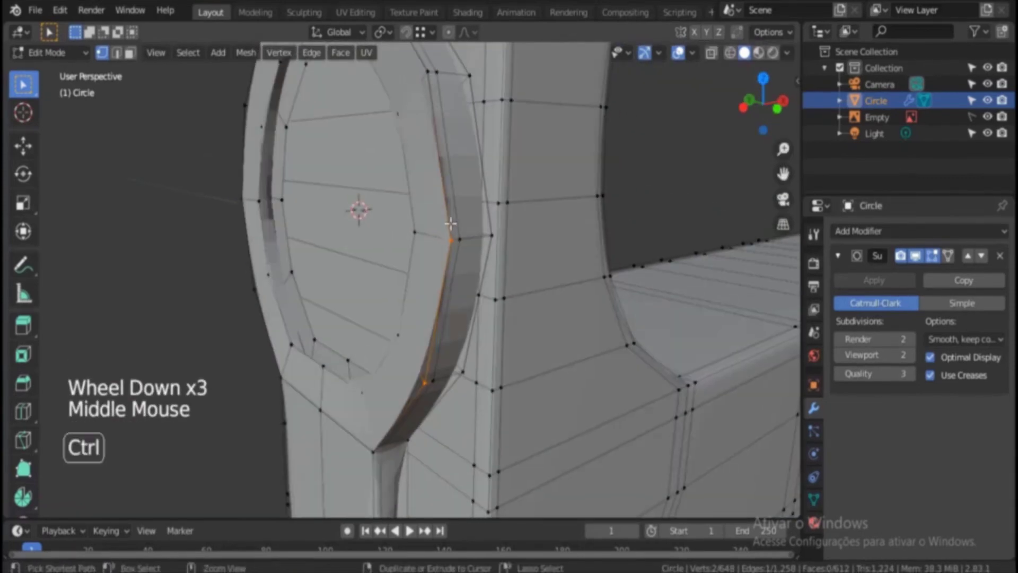
key(ctrl+l)
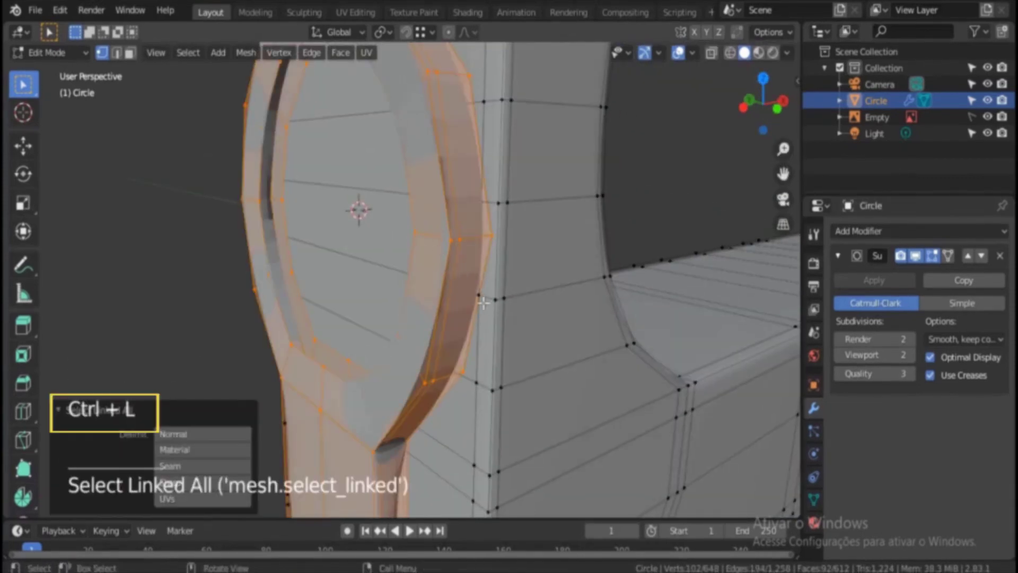
key(m)
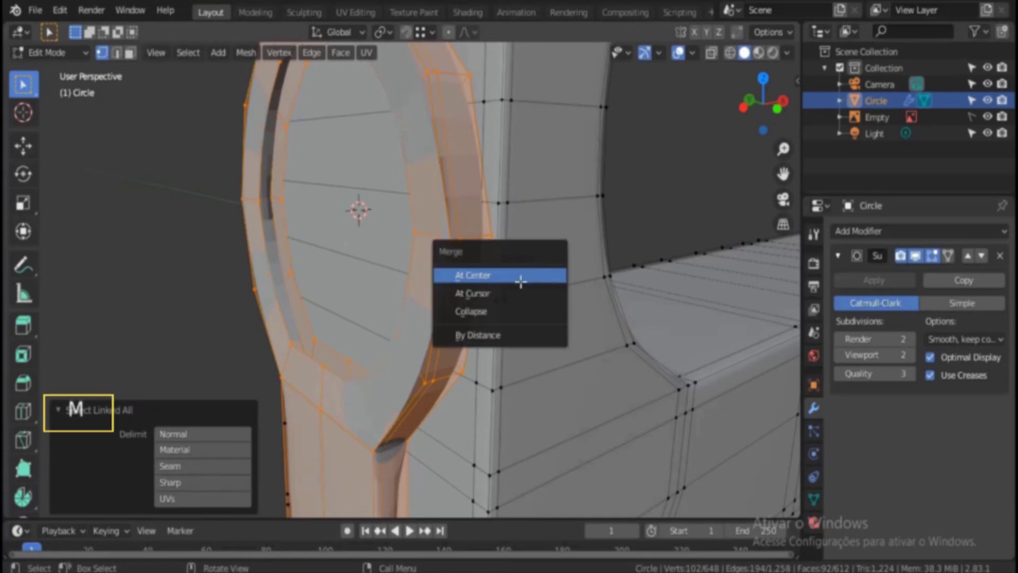
click(500, 335)
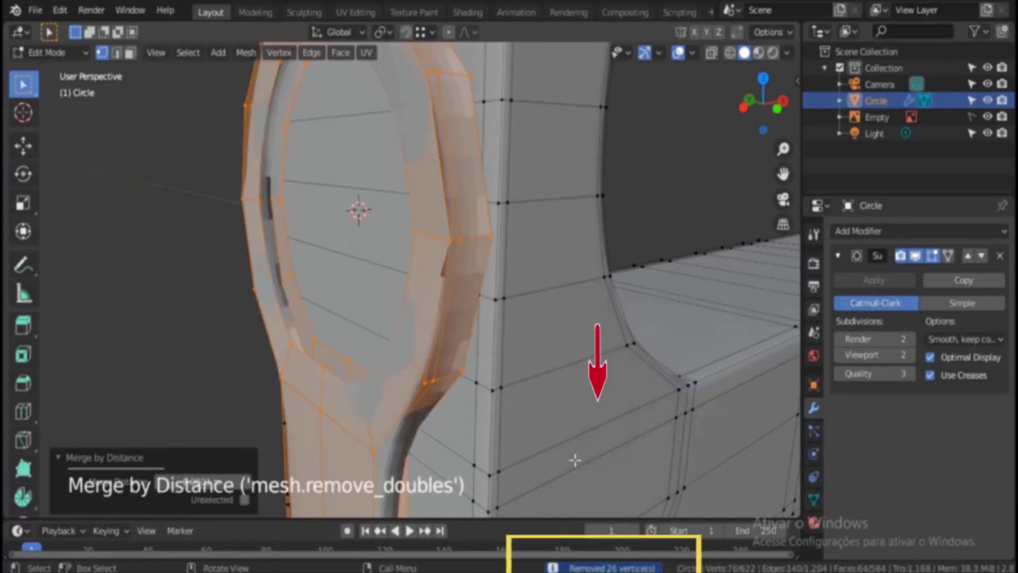
scroll(444, 271, down, 1)
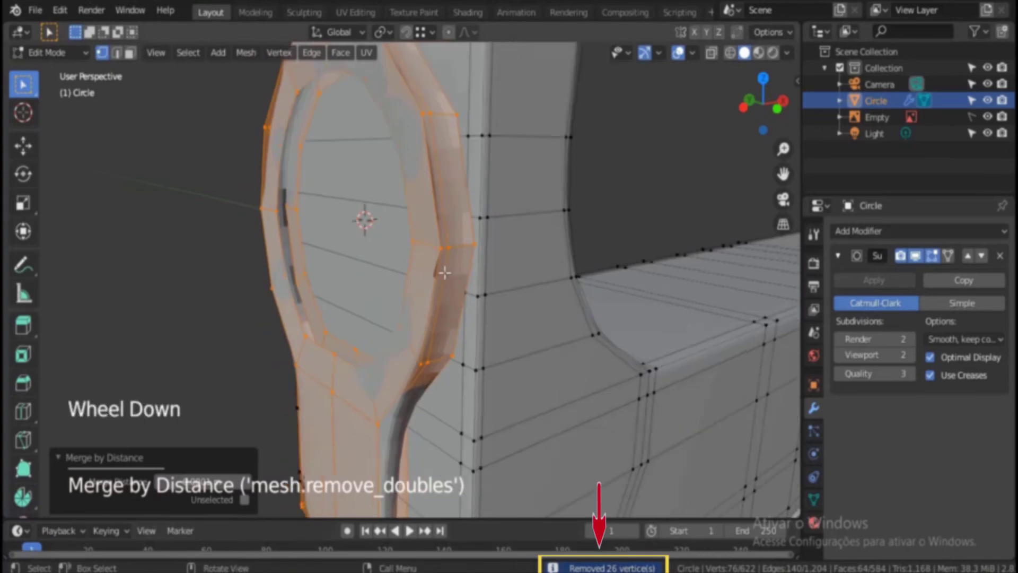
Step: Select the front outer edge loop of the round mount and scale it down to about 0.96
alt+middle_drag(420, 267, 383, 255)
key(Tab)
key(Tab)
alt+middle_drag(501, 285, 523, 354)
double_click(427, 283)
double_click(457, 282)
key(s)
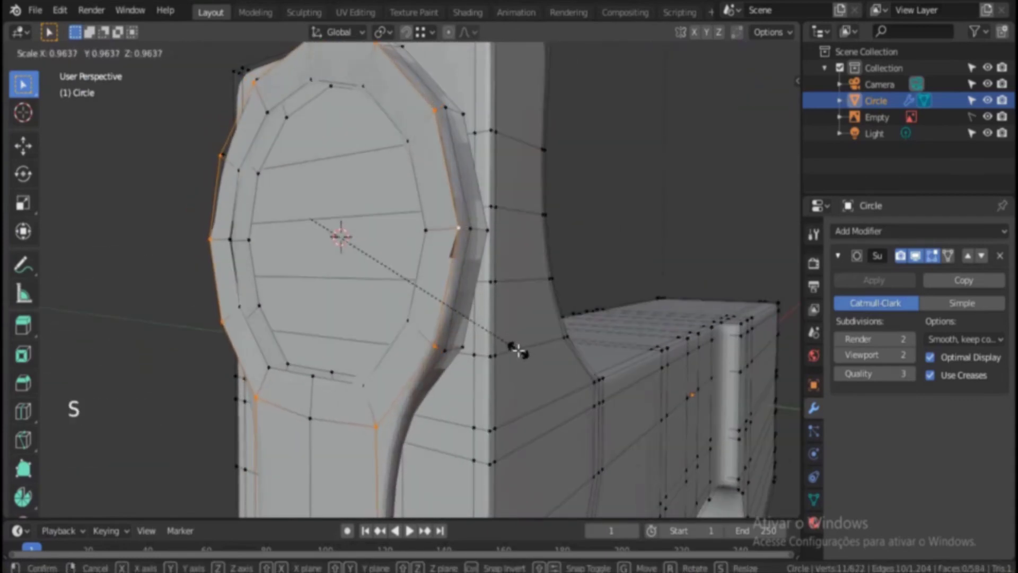
click(516, 350)
Step: Leave Edit Mode and examine the smoothed round mount and the whole receiver with its barrel
alt+middle_drag(505, 325, 420, 316)
key(Tab)
key(Tab)
key(Tab)
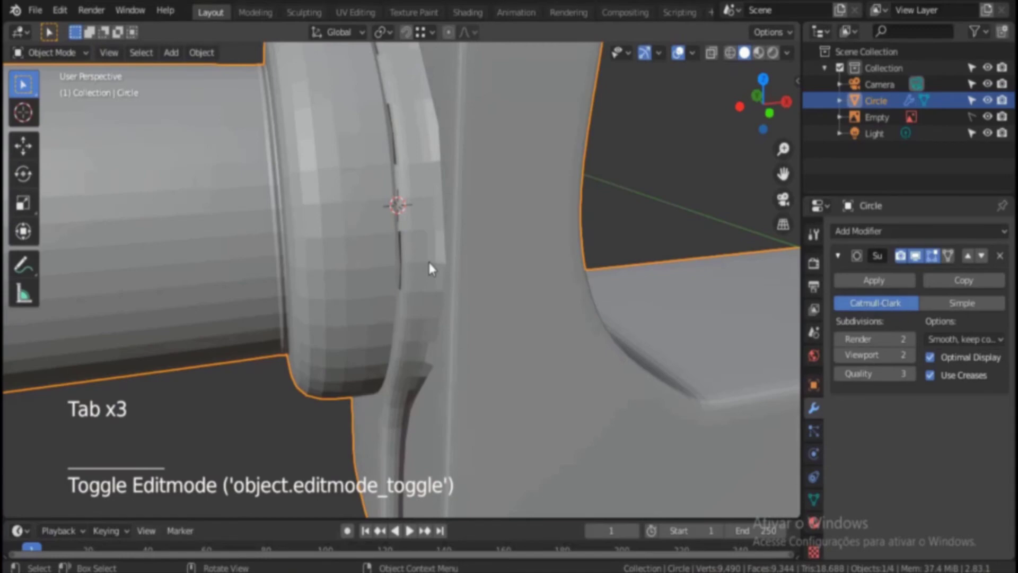
scroll(429, 263, down, 8)
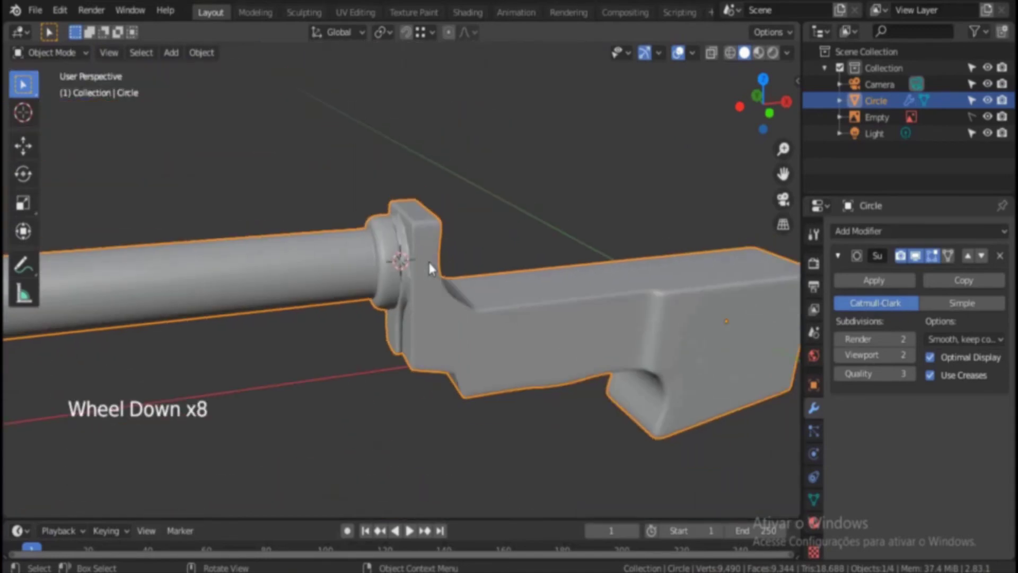
Step: Apply Shade Smooth to the receiver and barrel object
scroll(429, 263, up, 2)
scroll(321, 240, up, 4)
scroll(265, 217, down, 1)
scroll(217, 197, up, 4)
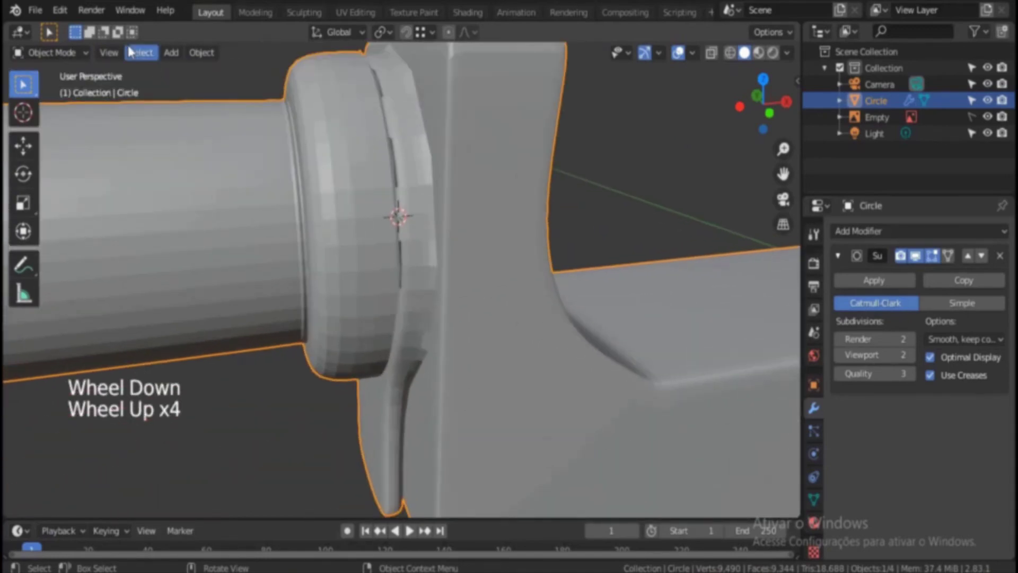
click(203, 54)
click(202, 54)
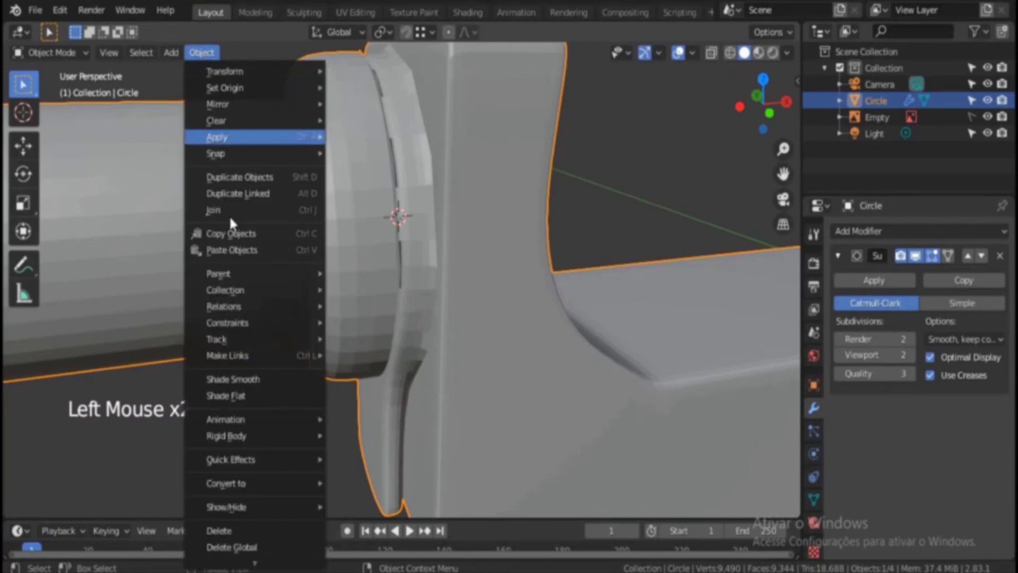
click(236, 379)
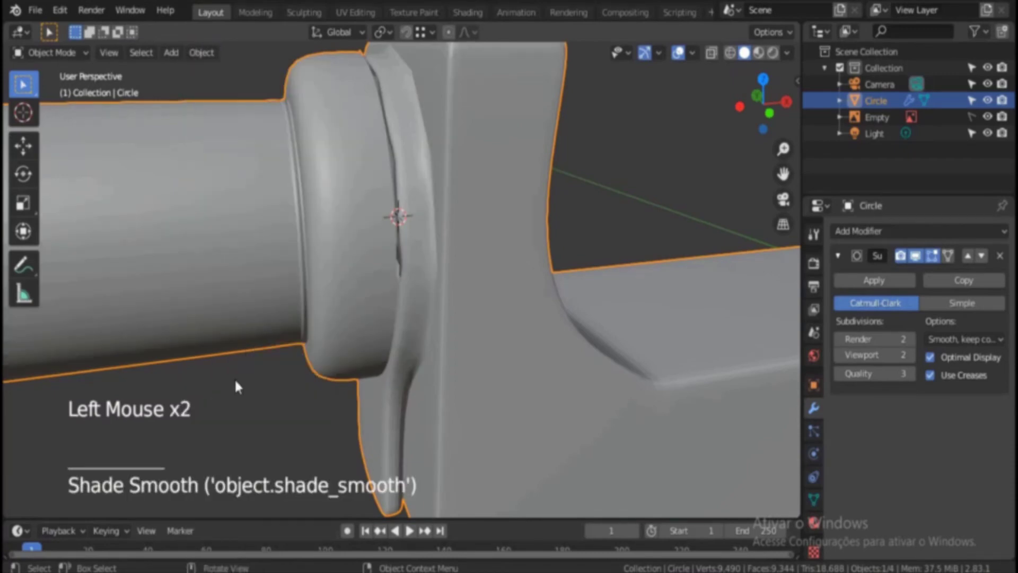
Step: In Edit Mode, add a supporting loop cut around the round mount's outer rim, close to its rear edge
key(Tab)
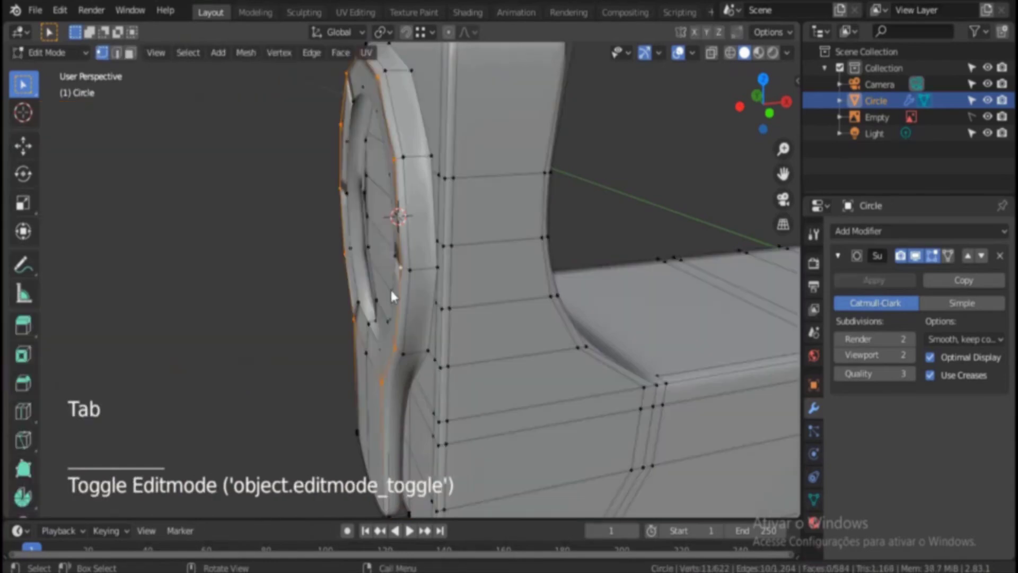
scroll(398, 290, up, 1)
middle_drag(398, 290, 397, 284)
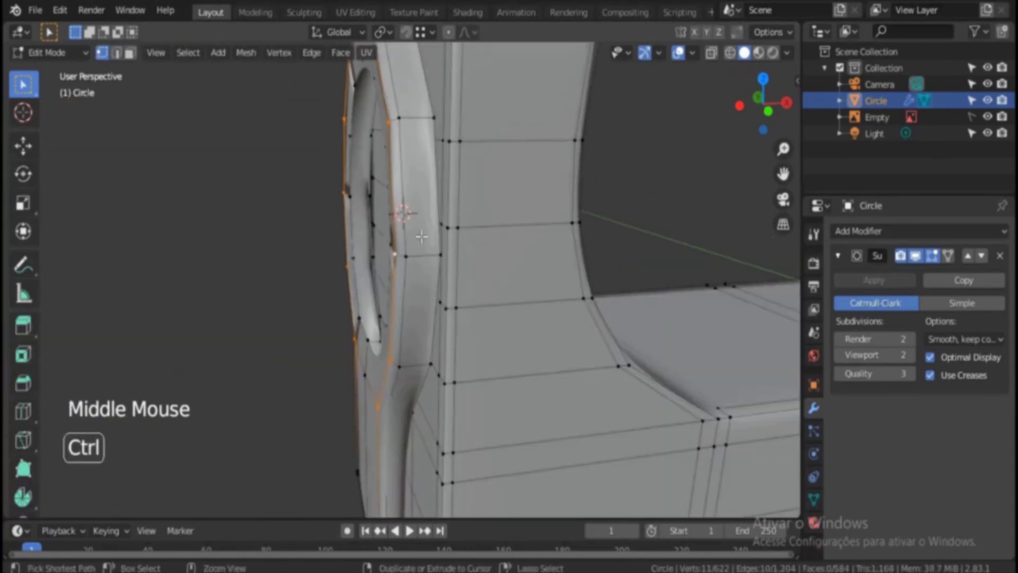
key(ctrl+r)
click(414, 119)
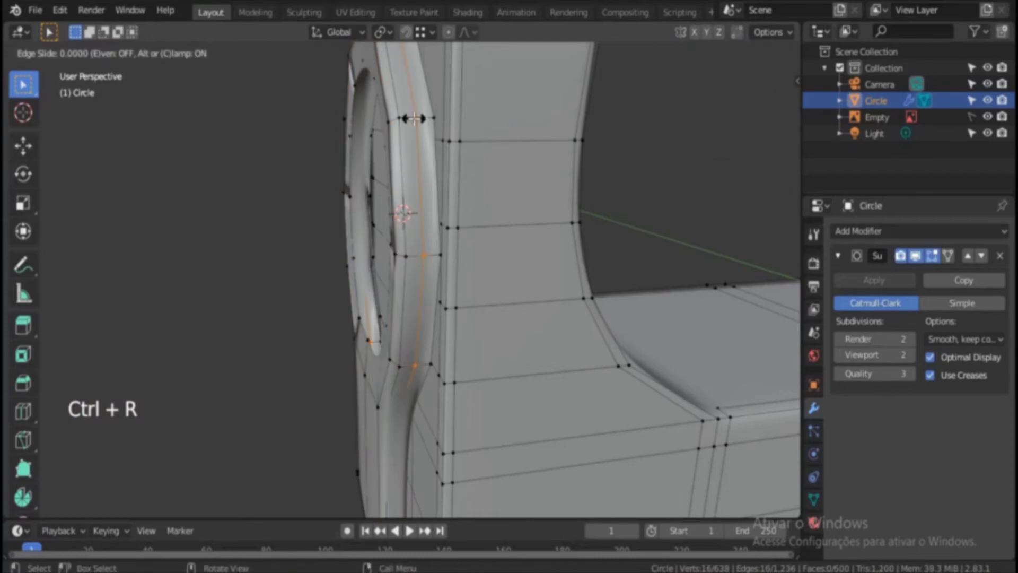
click(422, 121)
Step: Select all geometry linked to the receiver body behind the round mount and hide it
middle_drag(422, 122, 479, 187)
double_click(453, 181)
double_click(479, 188)
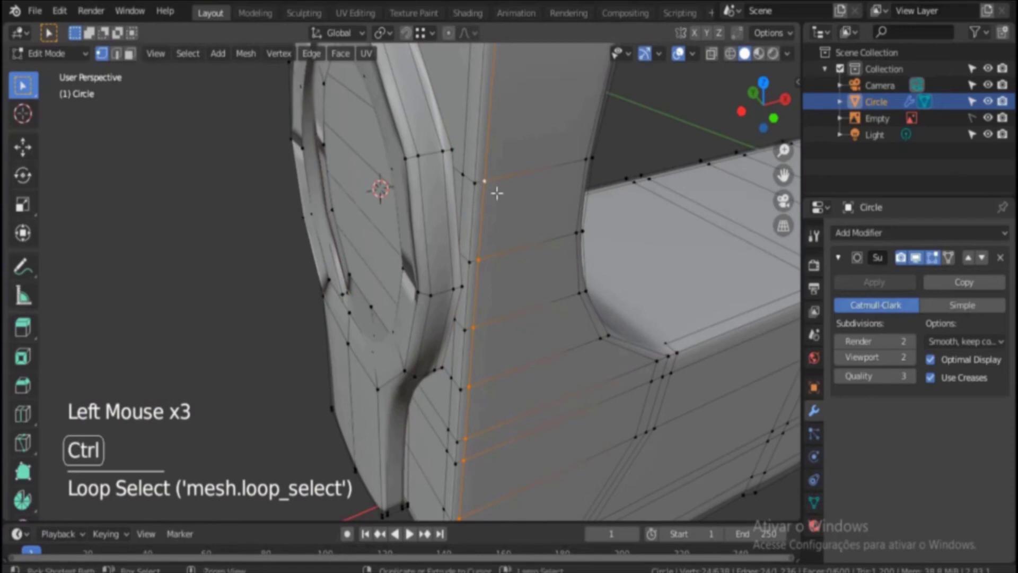
key(ctrl+l)
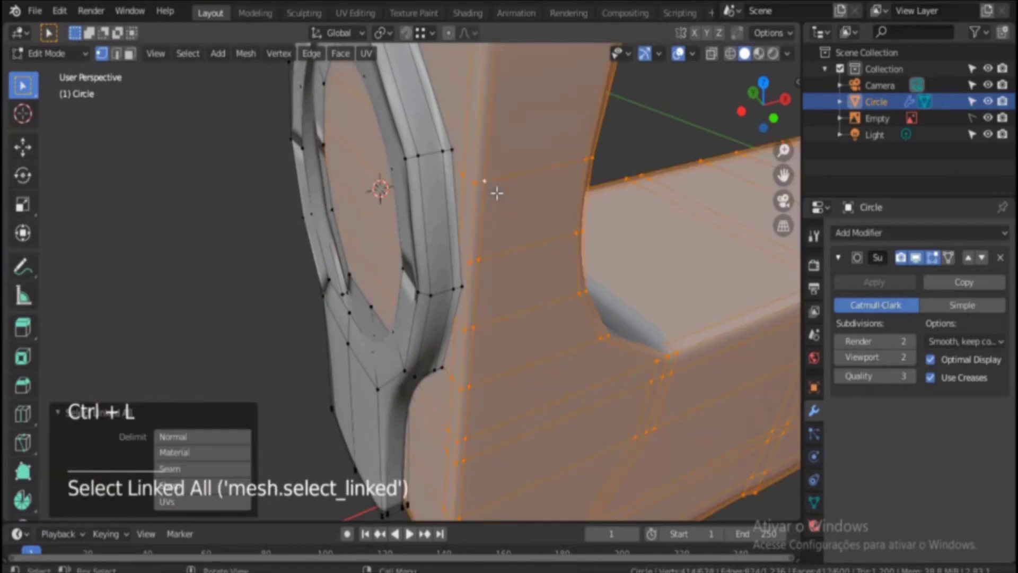
key(h)
Step: Select an edge loop on the isolated round mount's rim and scale it
middle_drag(449, 271, 374, 225)
scroll(382, 226, up, 2)
shift+middle_drag(411, 229, 435, 284)
double_click(422, 228)
middle_drag(435, 265, 461, 265)
alt+click(421, 228)
scroll(421, 233, down, 3)
key(s)
click(600, 424)
Step: Select all visible geometry of the round mount and inspect its ring up close
key(a)
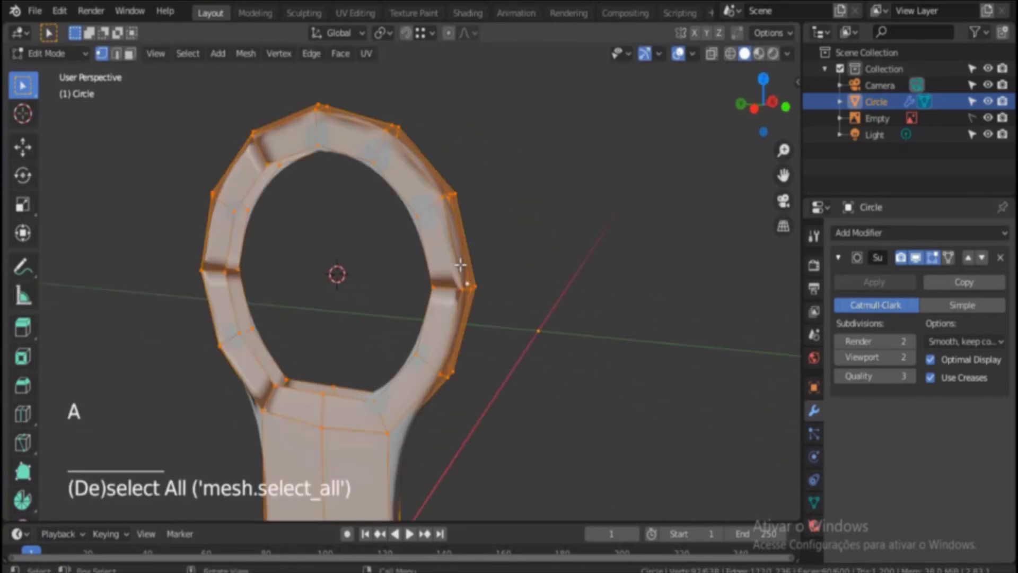
scroll(461, 266, up, 4)
scroll(477, 272, down, 4)
scroll(530, 289, up, 2)
middle_drag(604, 316, 582, 298)
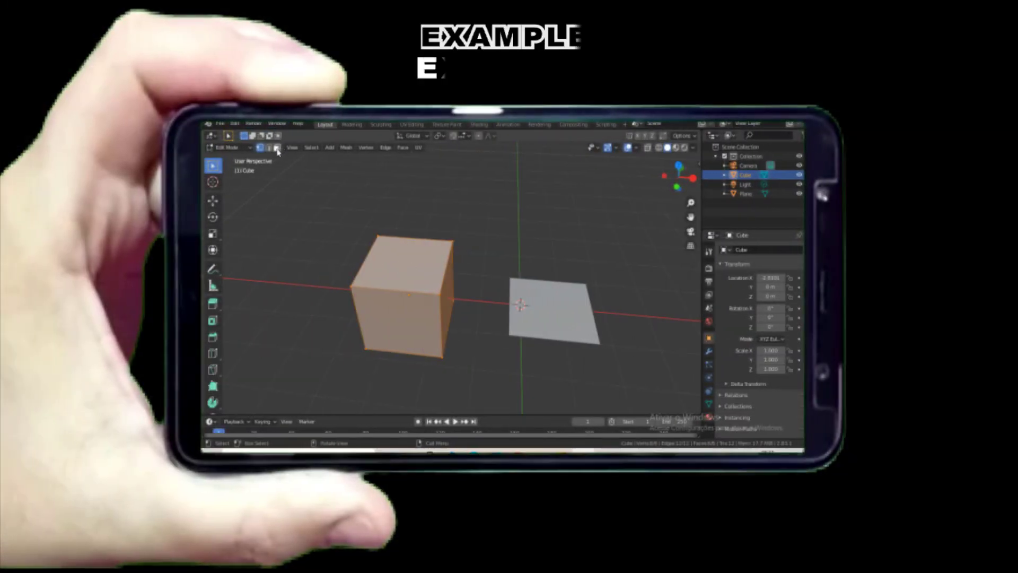
Step: In the example scene, switch to face selection and pick the cube's top face, followed by its front face
click(277, 149)
click(399, 263)
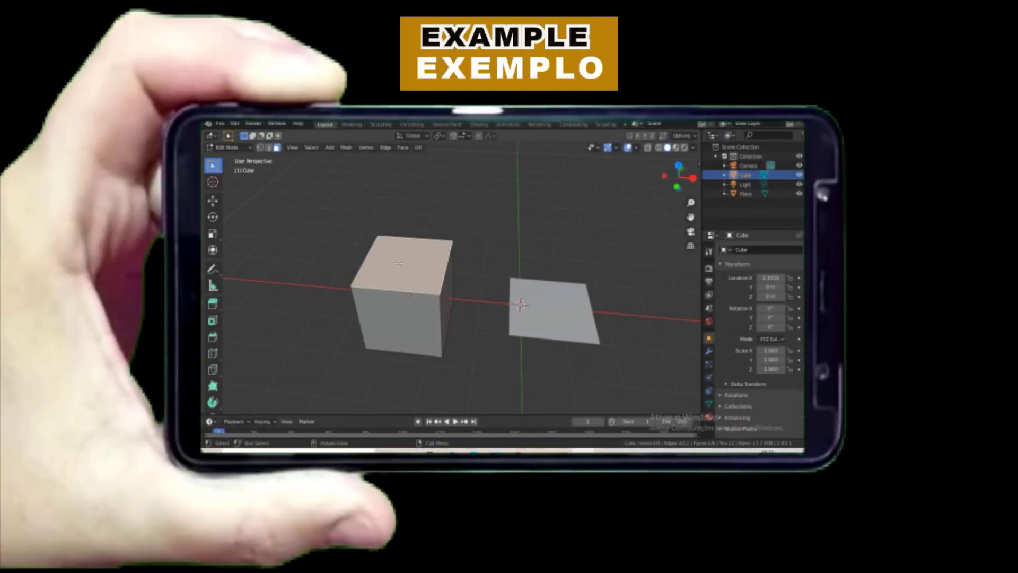
click(412, 294)
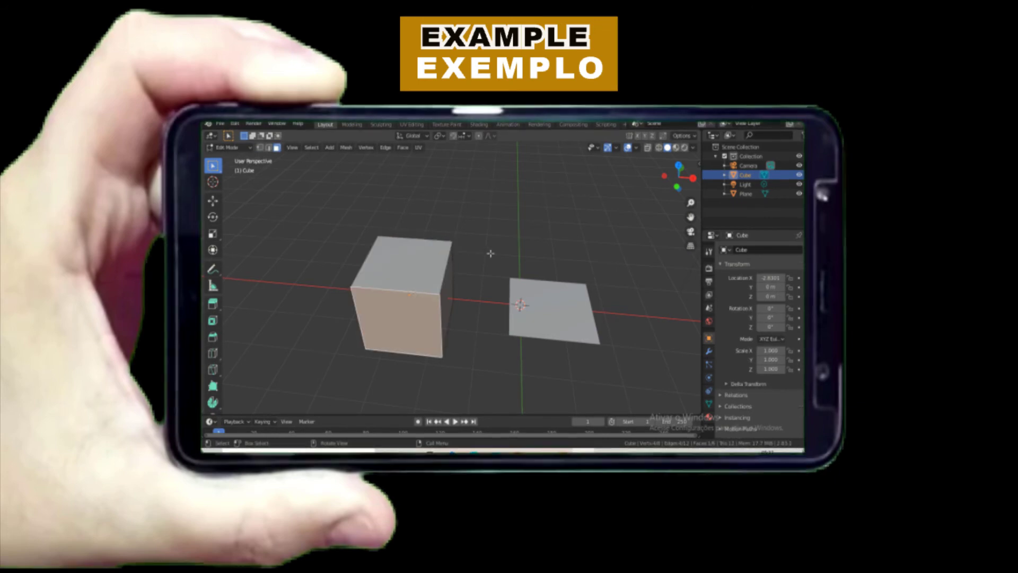
Step: Leave Edit Mode and turn on the Face Orientation overlay for the cube and plane
key(Tab)
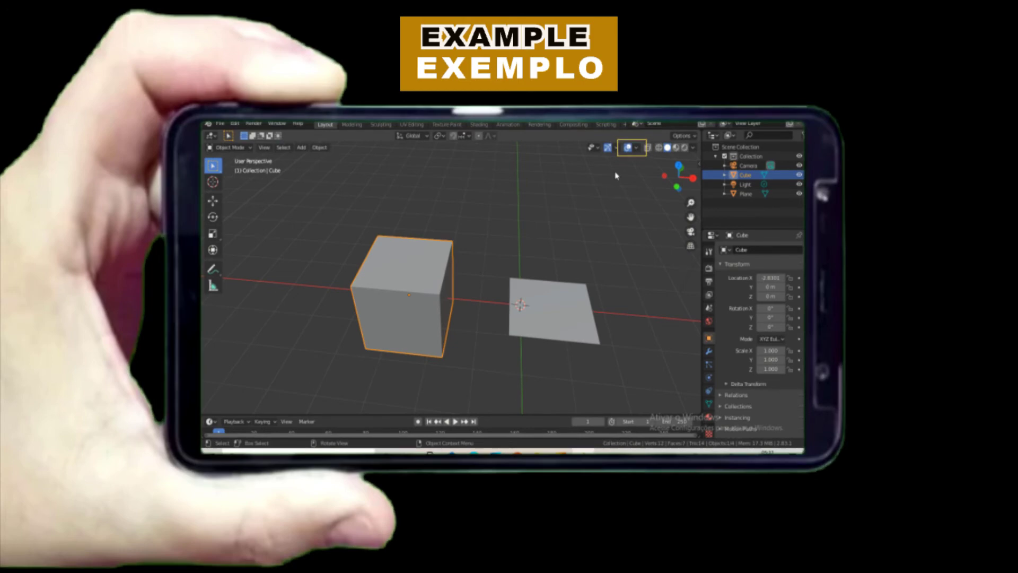
click(637, 147)
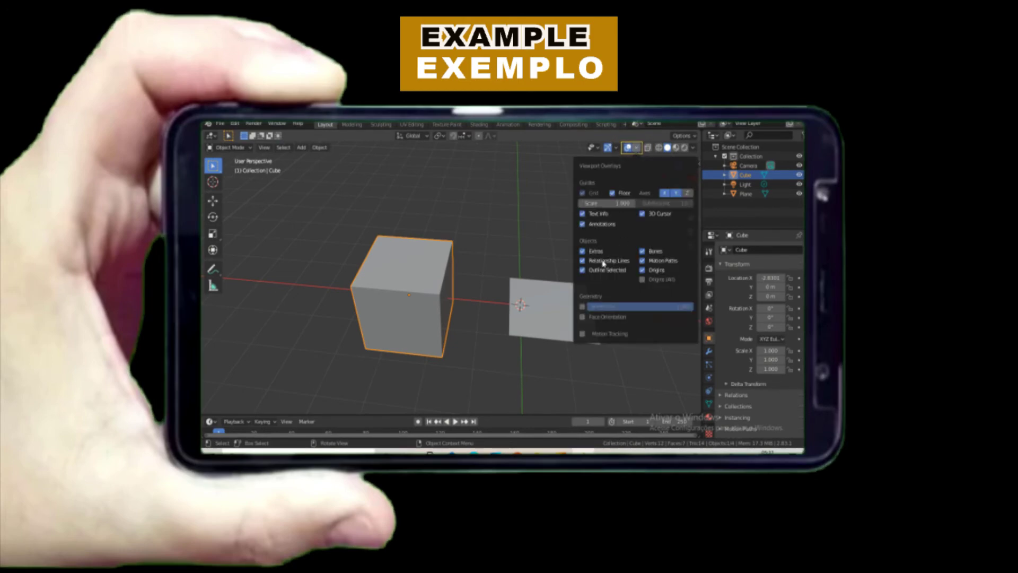
click(583, 317)
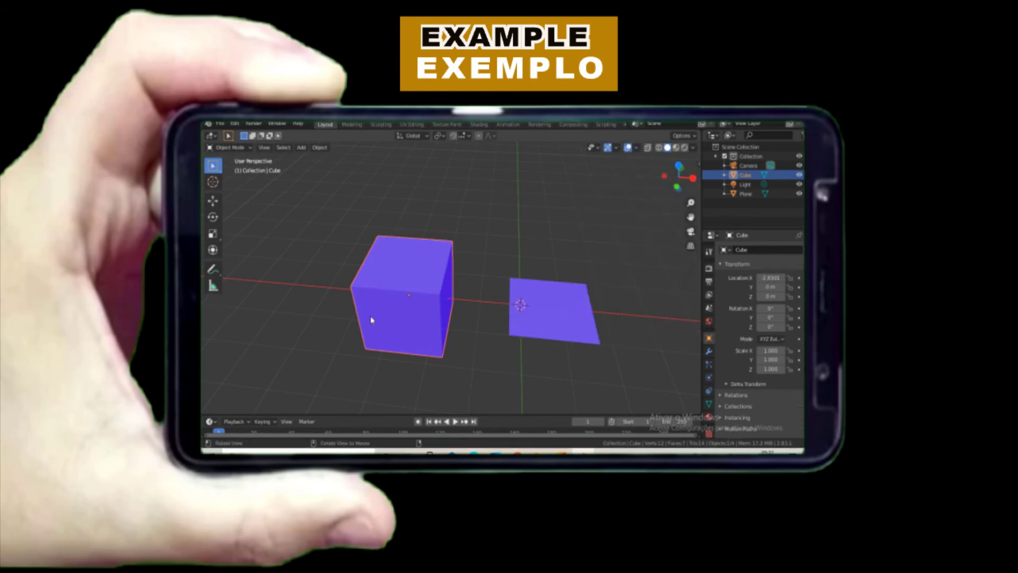
shift+middle_drag(369, 318, 461, 307)
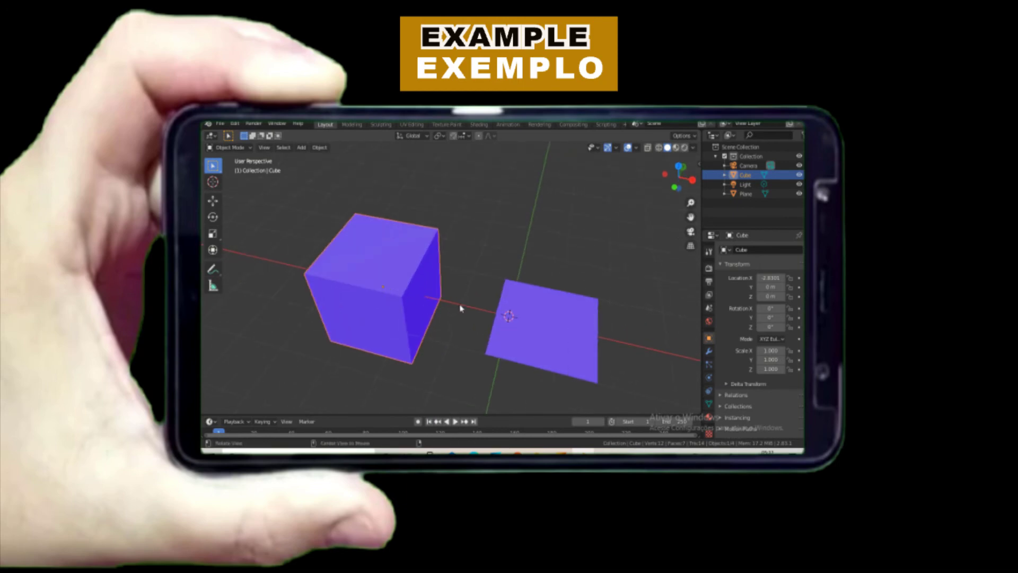
Step: Delete the cube's top face in Edit Mode to expose its interior
key(Tab)
click(375, 264)
key(x)
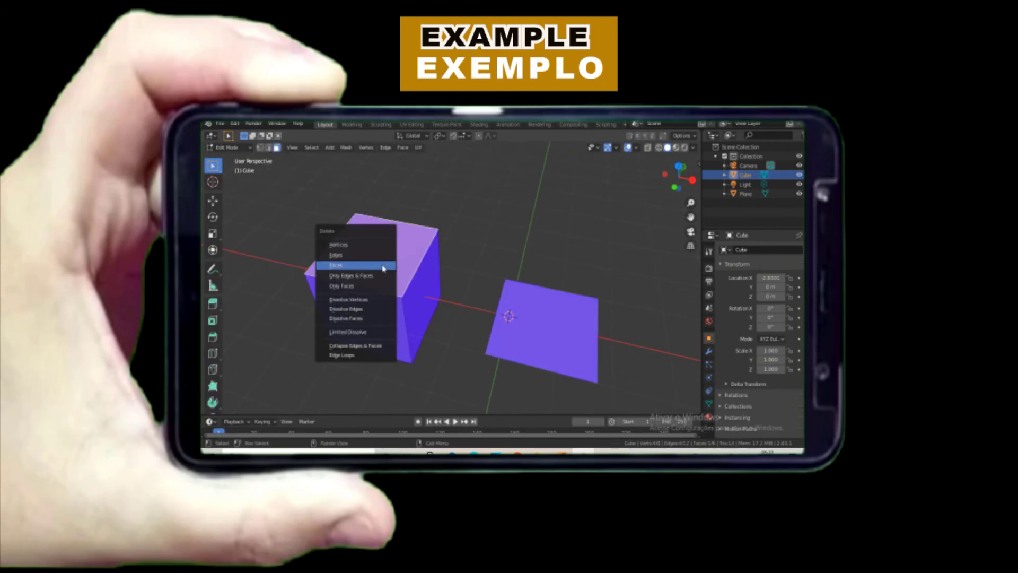
click(376, 268)
middle_drag(391, 261, 642, 175)
scroll(390, 260, up, 2)
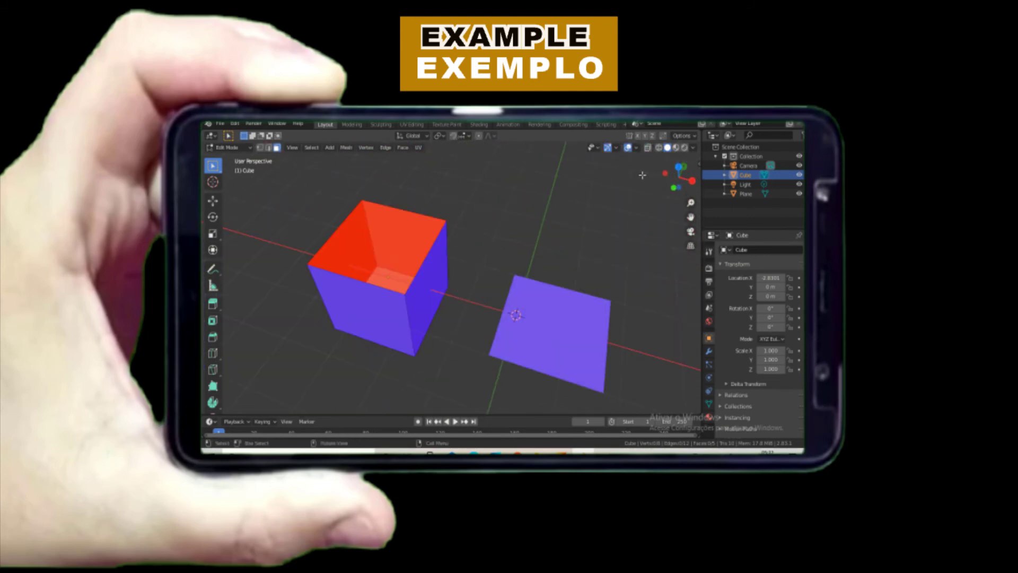
Step: Display the cube's face normals in the viewport overlays and lengthen their lines
click(637, 149)
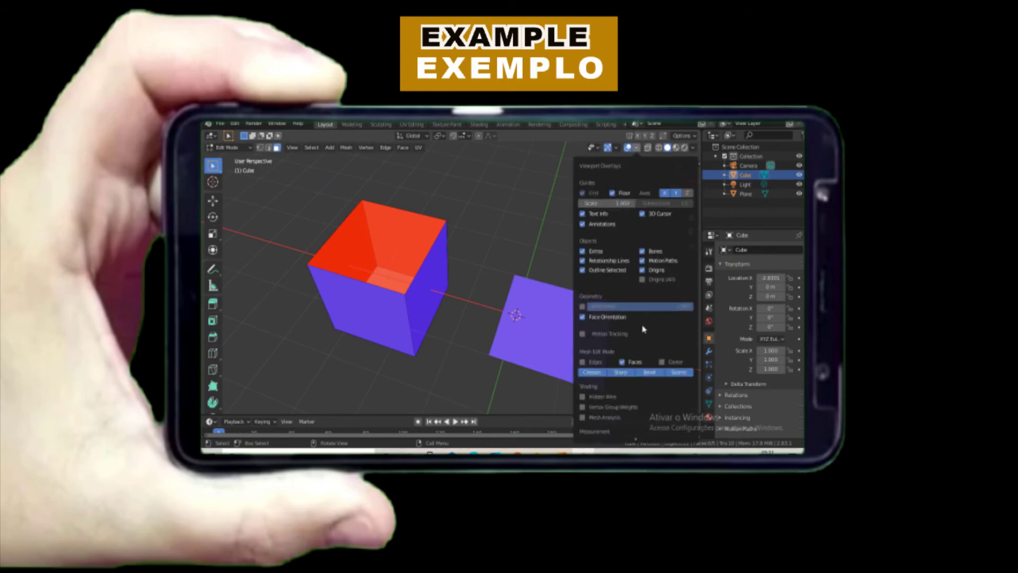
scroll(643, 332, down, 3)
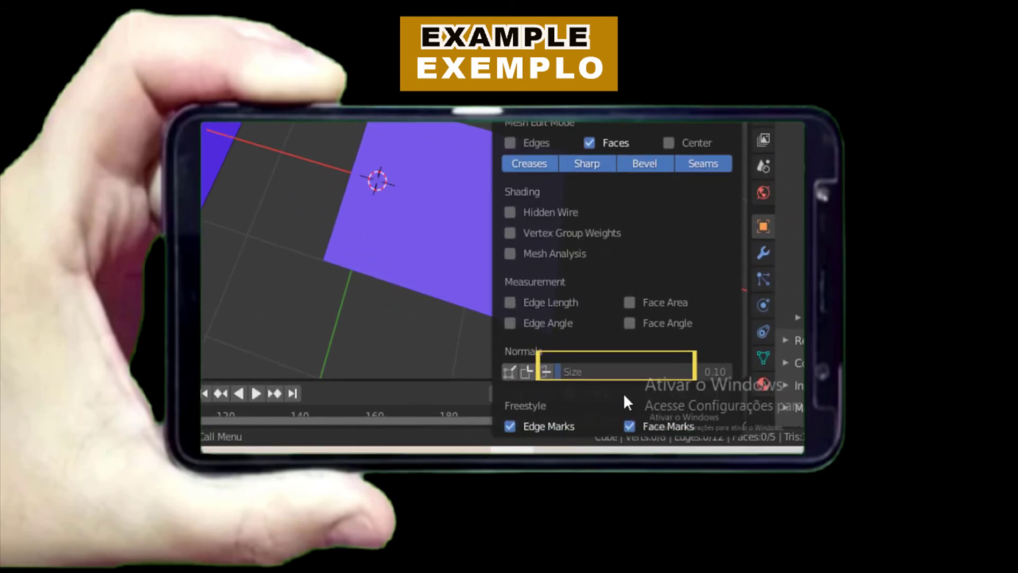
click(546, 374)
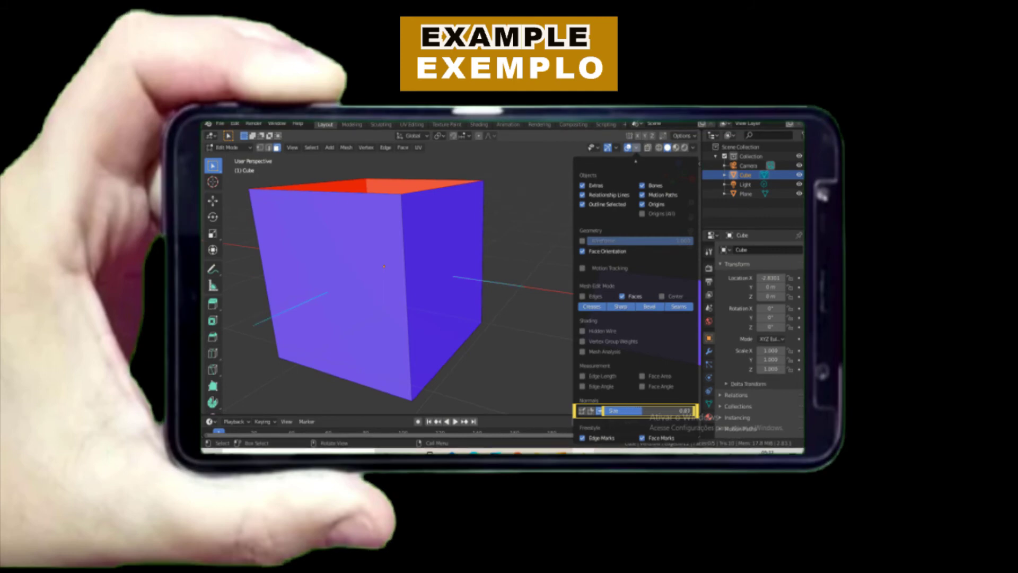
Step: Duplicate the plane beside the original and rotate the copy 180° about the X axis
middle_drag(397, 328, 552, 234)
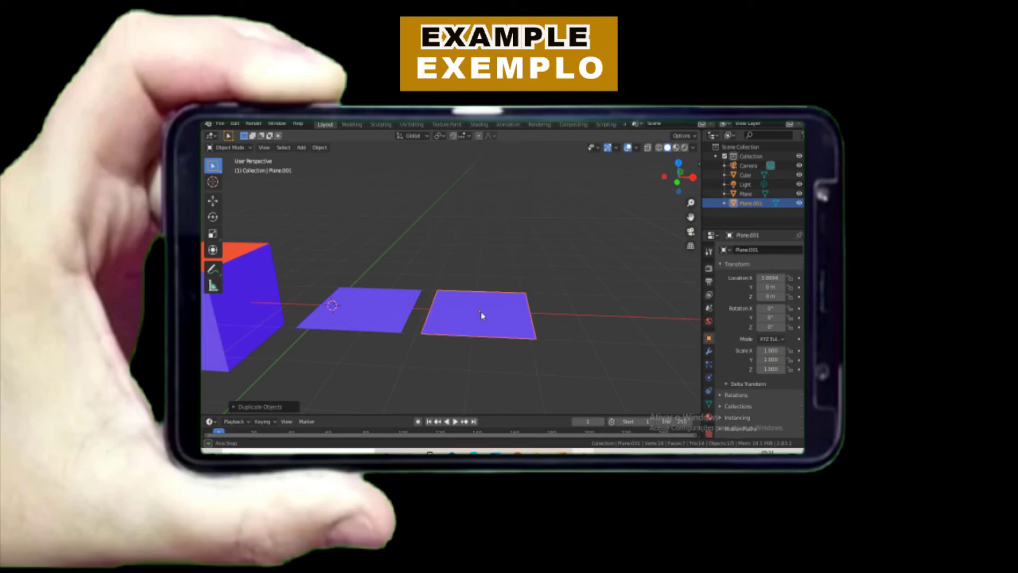
middle_drag(482, 313, 418, 337)
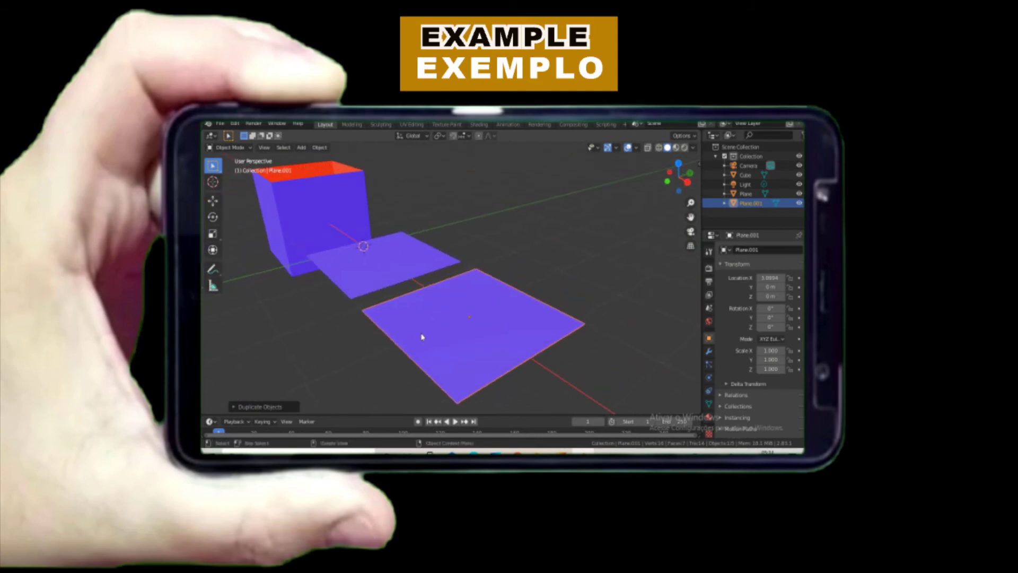
key(x)
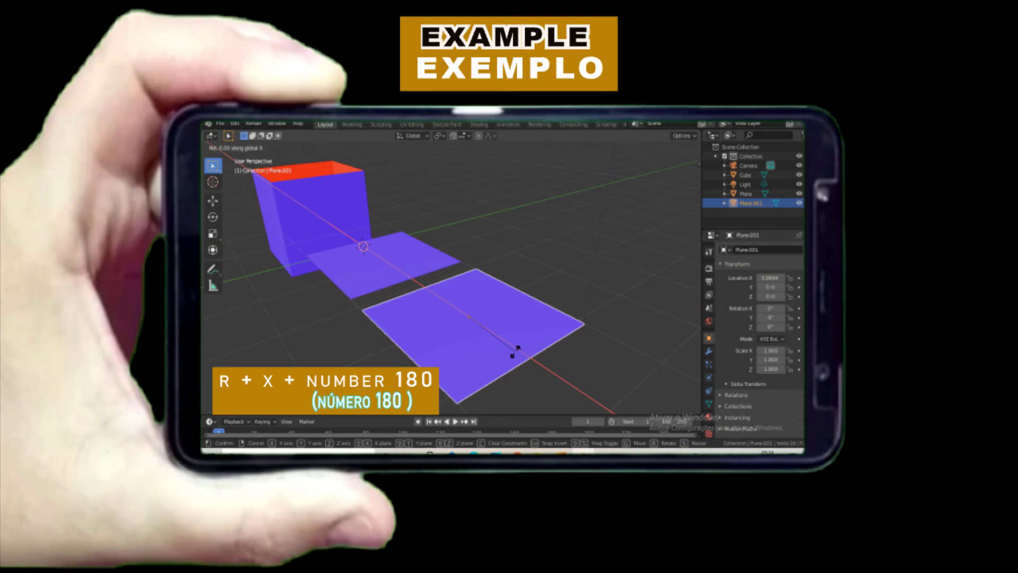
text(180)
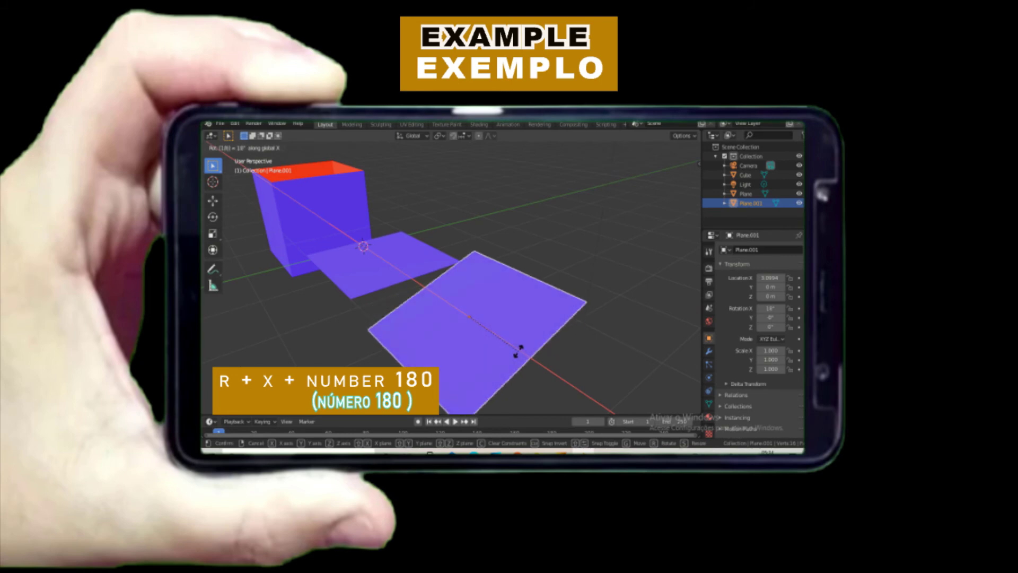
key(Return)
middle_drag(450, 355, 389, 332)
Step: Add the original plane to the selection and join it with the flipped copy into one object
key(Tab)
key(Tab)
shift+click(356, 316)
middle_drag(412, 332, 466, 324)
middle_drag(526, 299, 501, 309)
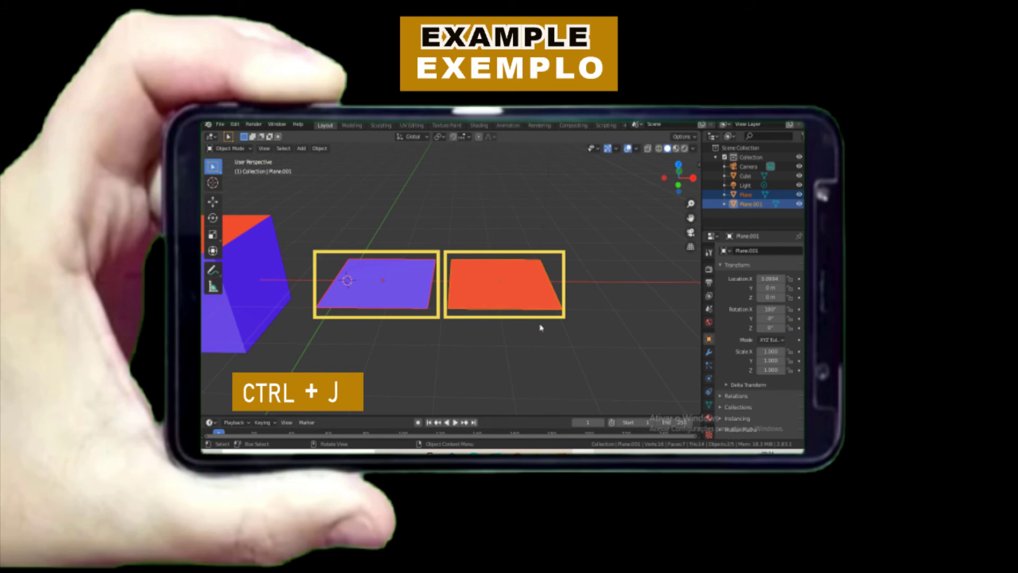
key(ctrl+j)
Step: In Edit Mode, select the flipped plane's inner edge facing the other plane
key(Tab)
middle_drag(511, 323, 468, 307)
scroll(481, 281, up, 2)
click(464, 288)
scroll(468, 307, up, 2)
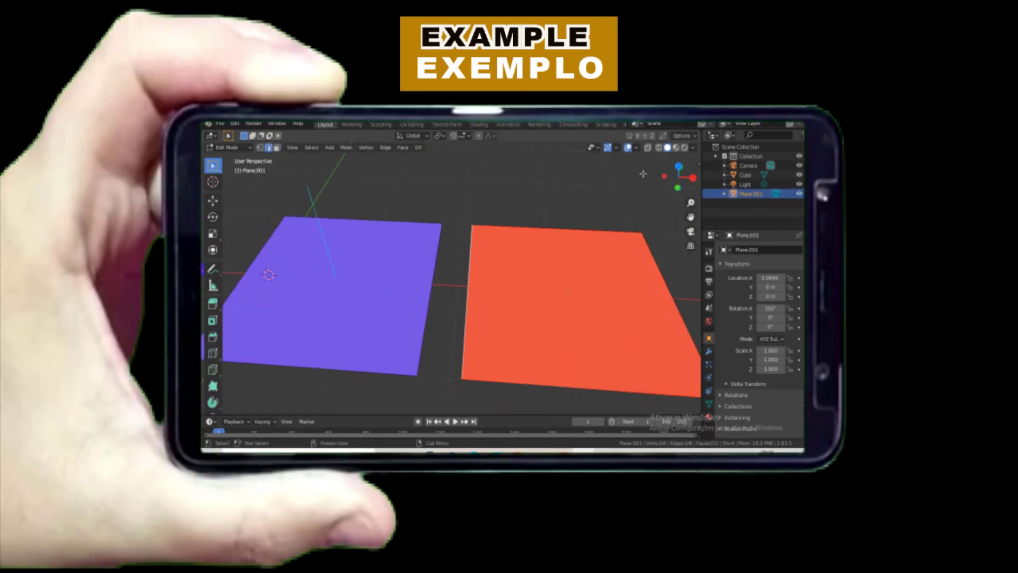
Step: Turn off the Face Orientation overlay and bring the gap between the two planes into view
click(637, 147)
scroll(603, 326, down, 2)
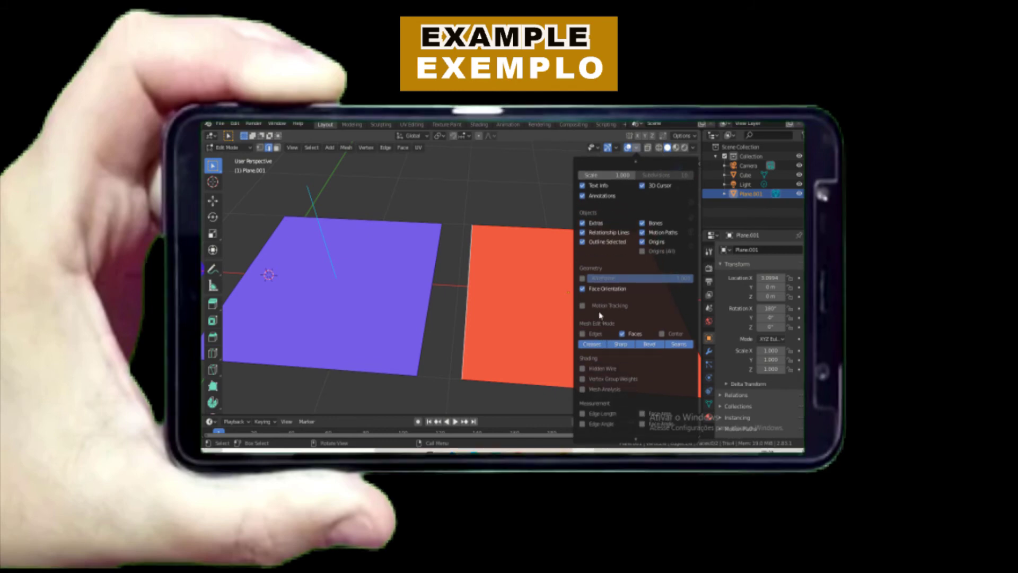
click(584, 290)
scroll(486, 321, down, 2)
mouse_move(485, 326)
middle_down()
mouse_move(484, 278)
mouse_move(475, 317)
mouse_move(483, 271)
mouse_move(462, 321)
mouse_move(447, 300)
mouse_move(485, 282)
mouse_move(493, 309)
middle_up()
scroll(463, 321, up, 2)
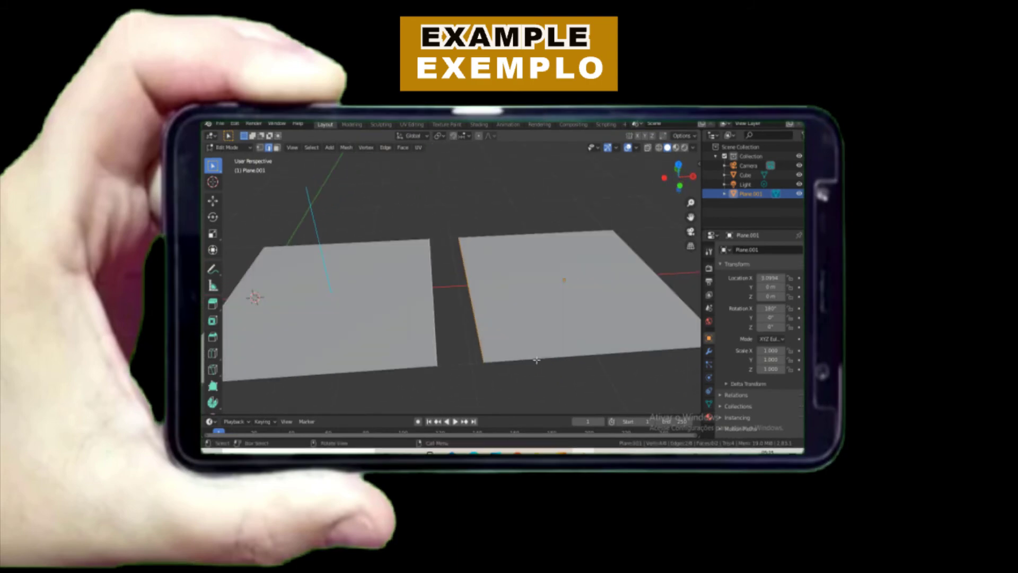
Step: Fill the gap between the two planes' facing edges with a face and return to Object Mode
key(f)
middle_drag(536, 359, 507, 382)
scroll(506, 344, down, 1)
key(Tab)
key(Tab)
key(Tab)
middle_drag(481, 281, 364, 216)
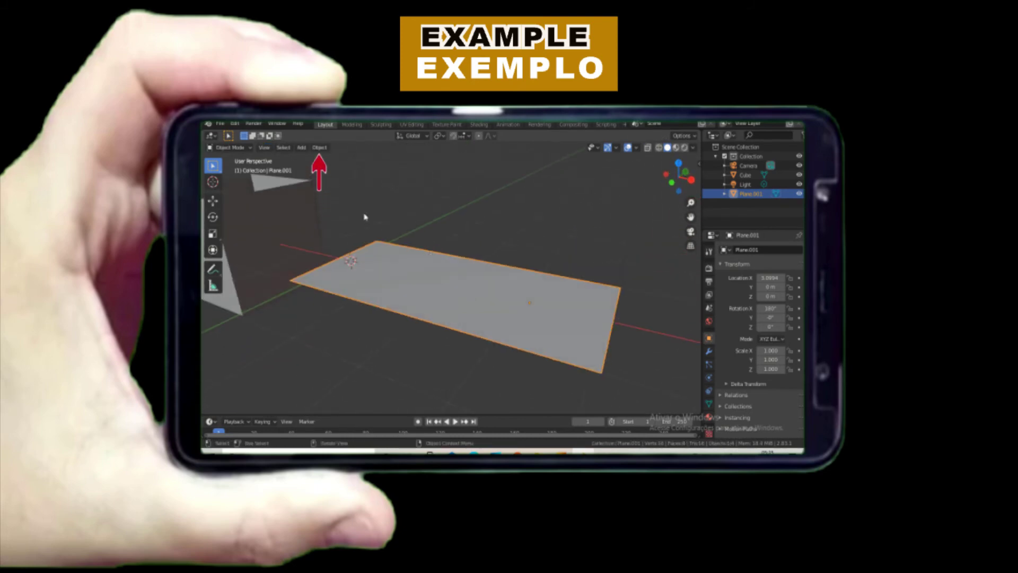
Step: Apply Shade Smooth to the joined plane and view its shading from a low angle
click(320, 148)
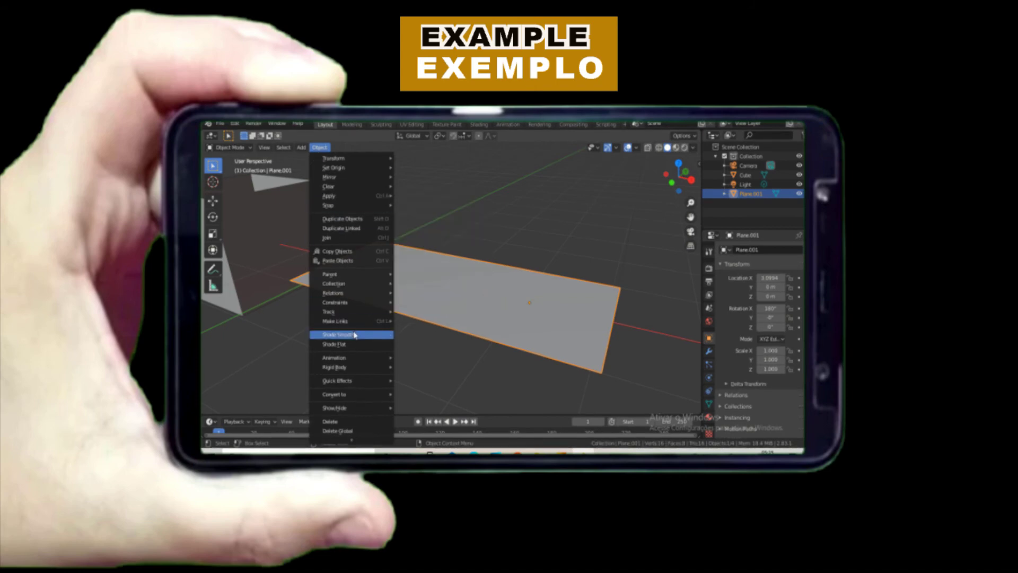
click(337, 334)
mouse_move(484, 313)
middle_down()
mouse_move(488, 357)
mouse_move(405, 359)
mouse_move(386, 310)
mouse_move(432, 276)
mouse_move(488, 266)
mouse_move(502, 320)
mouse_move(490, 306)
mouse_move(495, 236)
mouse_move(567, 305)
mouse_move(539, 285)
middle_up()
Step: Try recalculating the entire joined plane's normals outside in Edit Mode, and undo the recalculation after checking the shading
key(Tab)
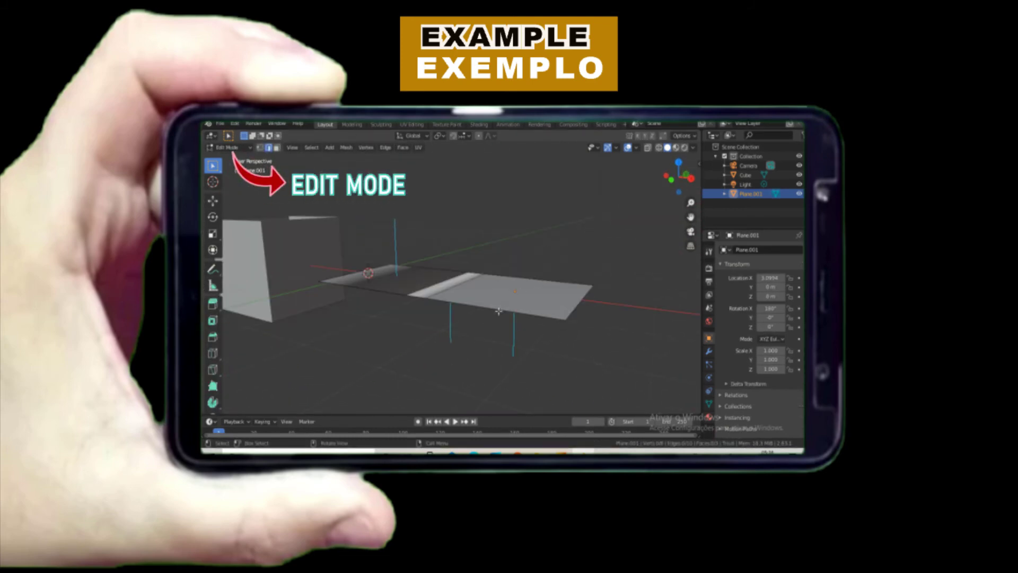
key(a)
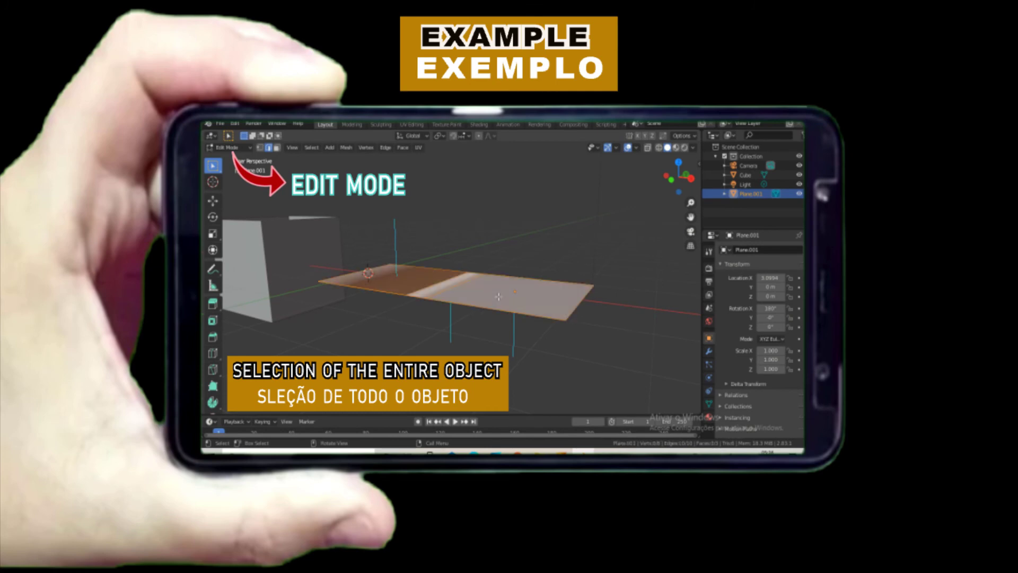
scroll(594, 227, up, 2)
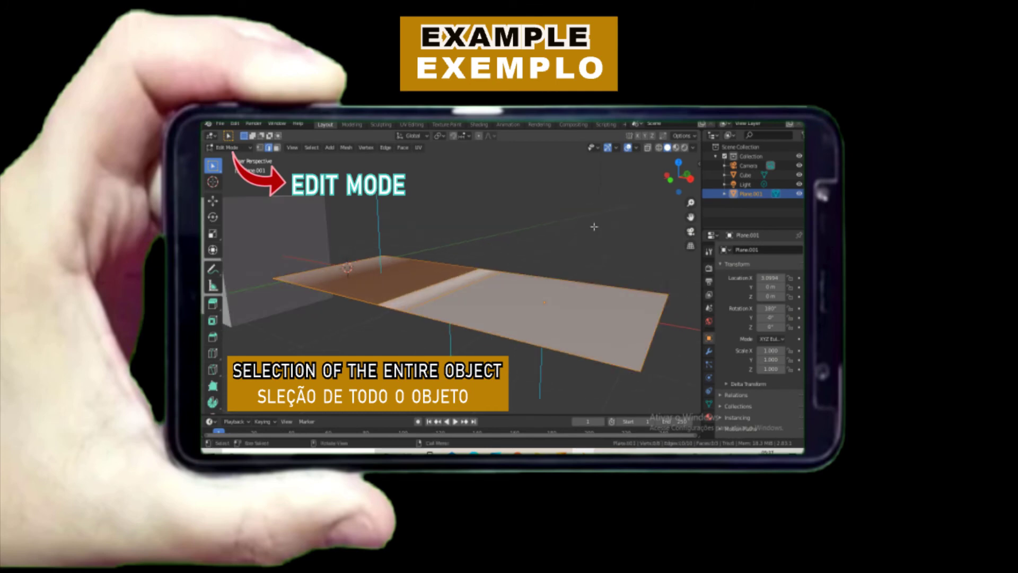
key(alt+n)
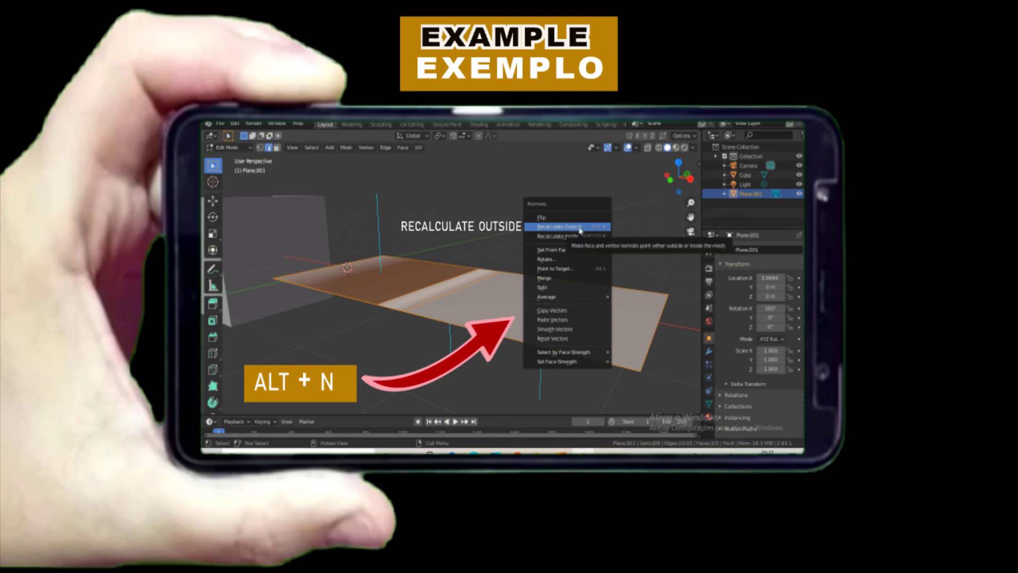
click(580, 228)
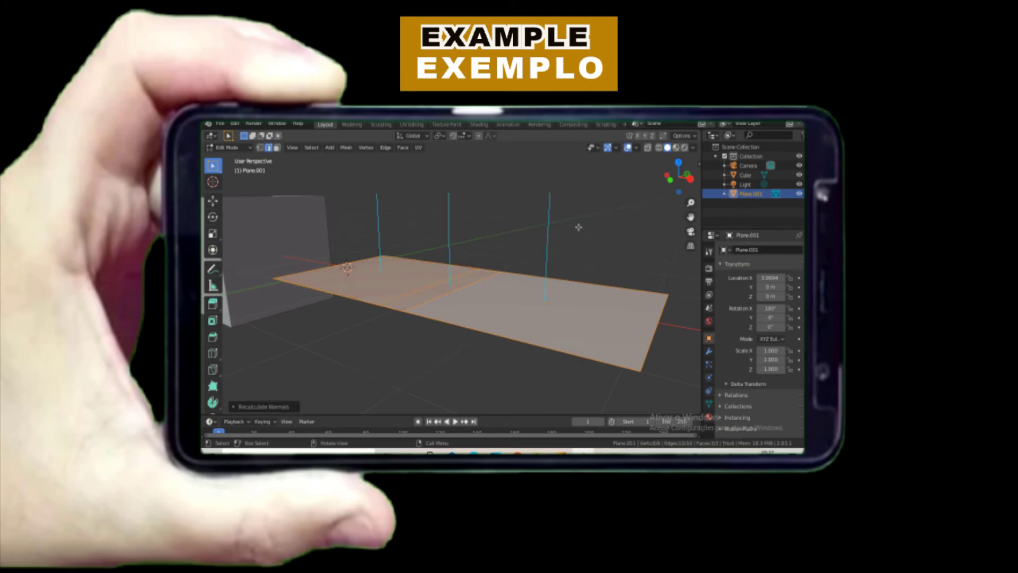
middle_drag(532, 267, 512, 318)
key(Tab)
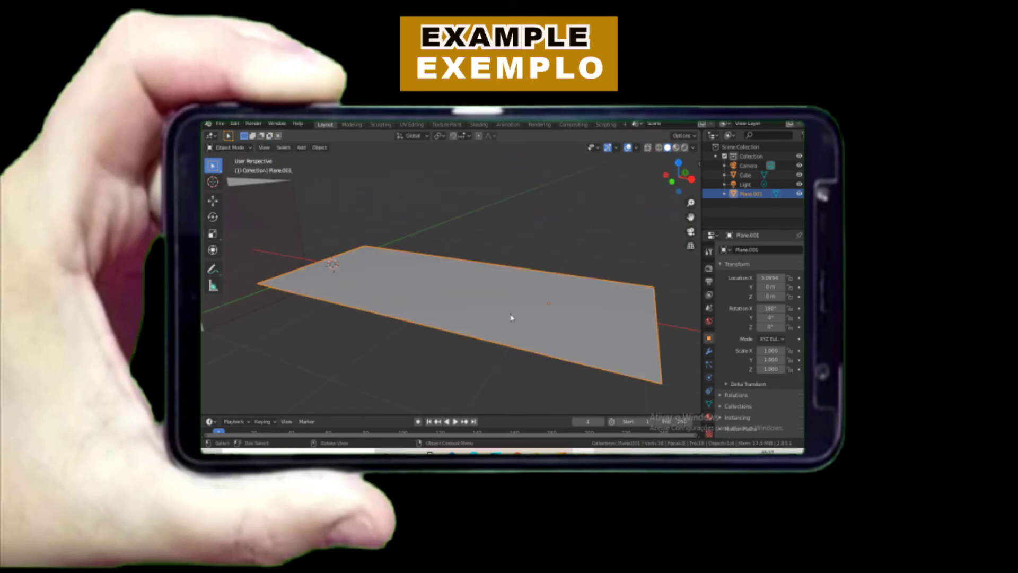
key(Tab)
key(ctrl+z)
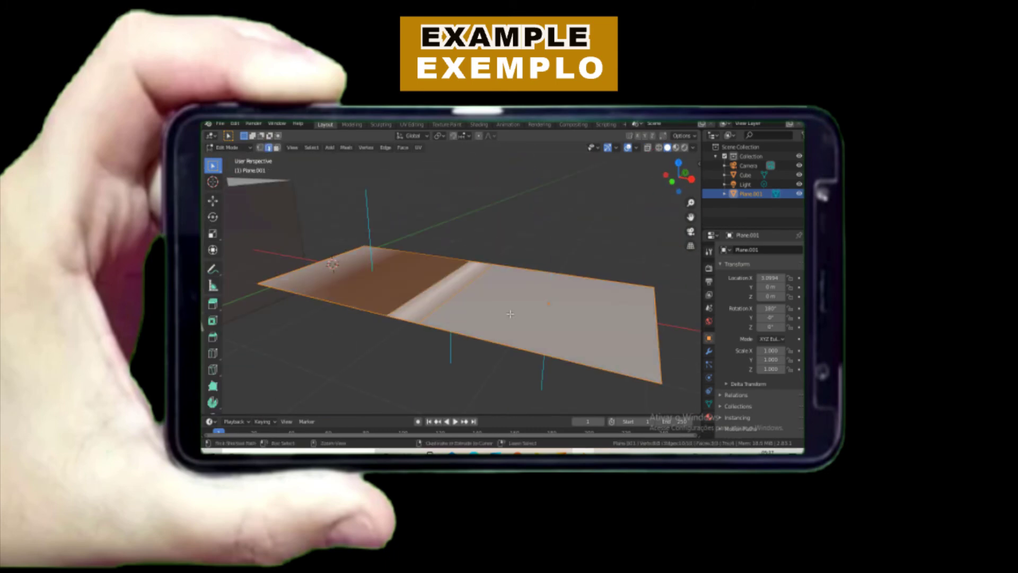
Step: In face selection mode, select the narrow middle face between the two planes and flip its normal
middle_drag(510, 314, 472, 271)
key(3)
click(468, 275)
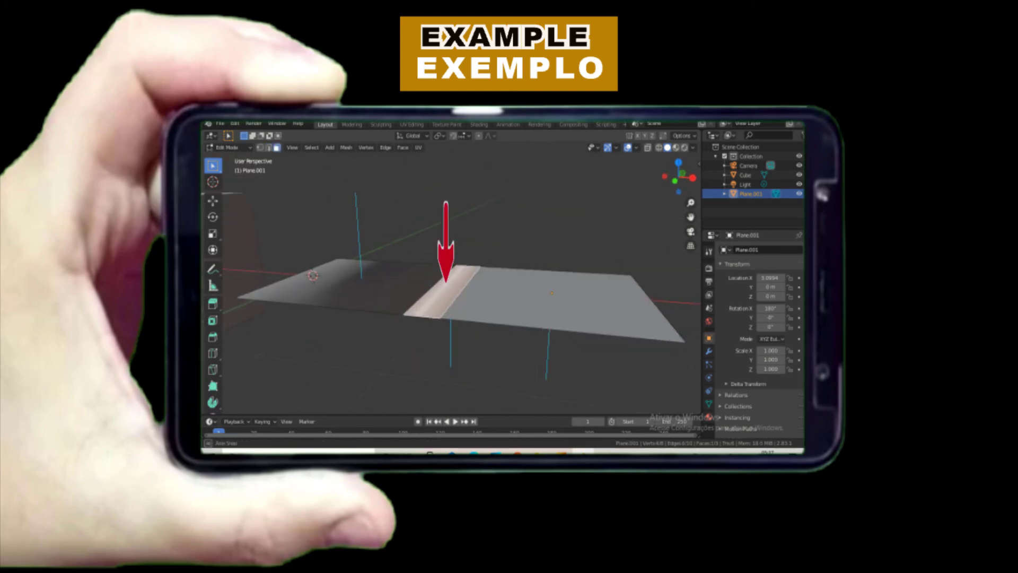
key(alt+n)
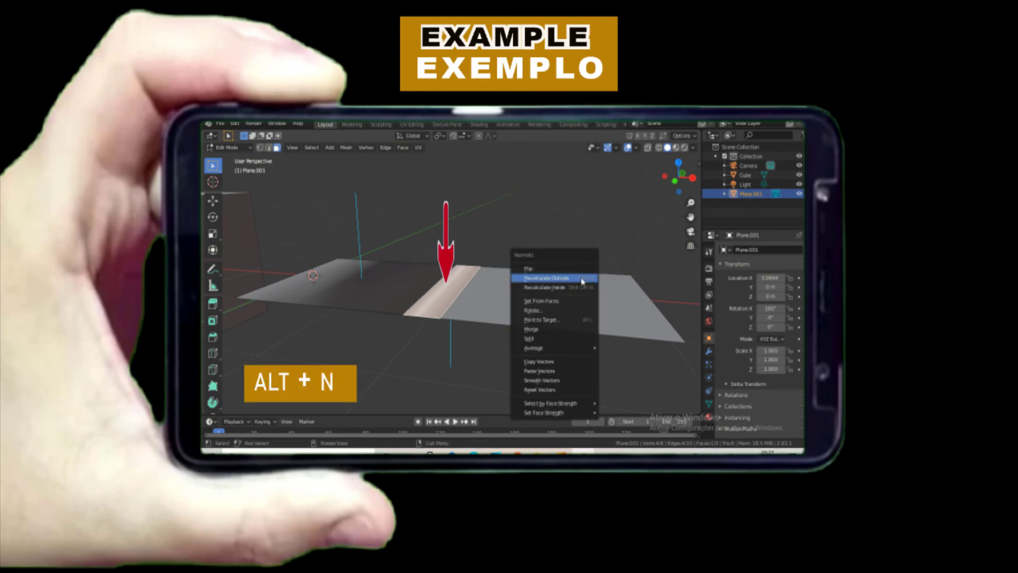
click(546, 271)
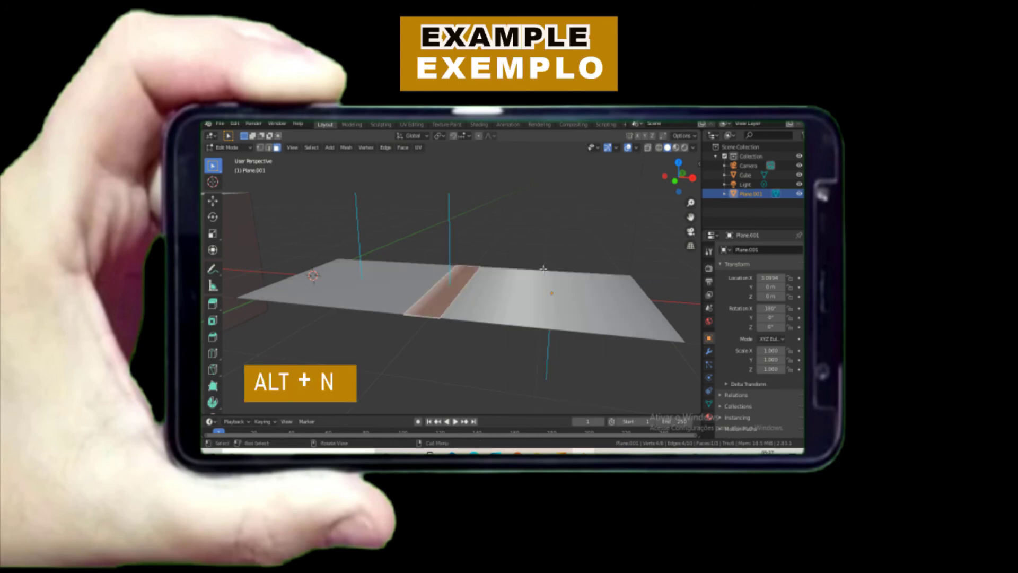
Step: Select the large face beside the middle strip whose normal still points down and flip its normal
mouse_move(531, 287)
middle_down()
mouse_move(541, 282)
mouse_move(530, 295)
mouse_move(562, 287)
mouse_move(546, 289)
middle_up()
click(541, 291)
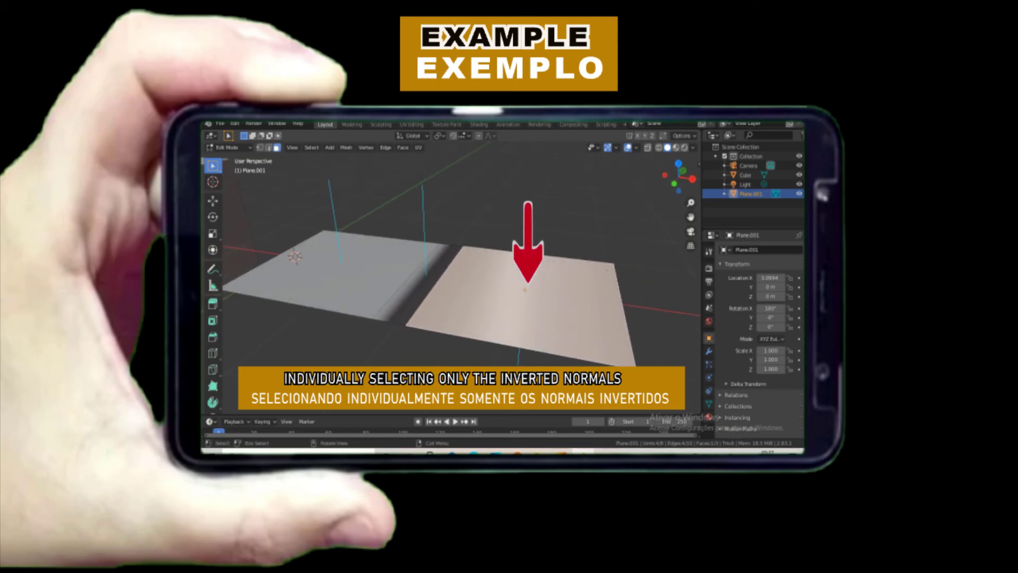
key(alt+n)
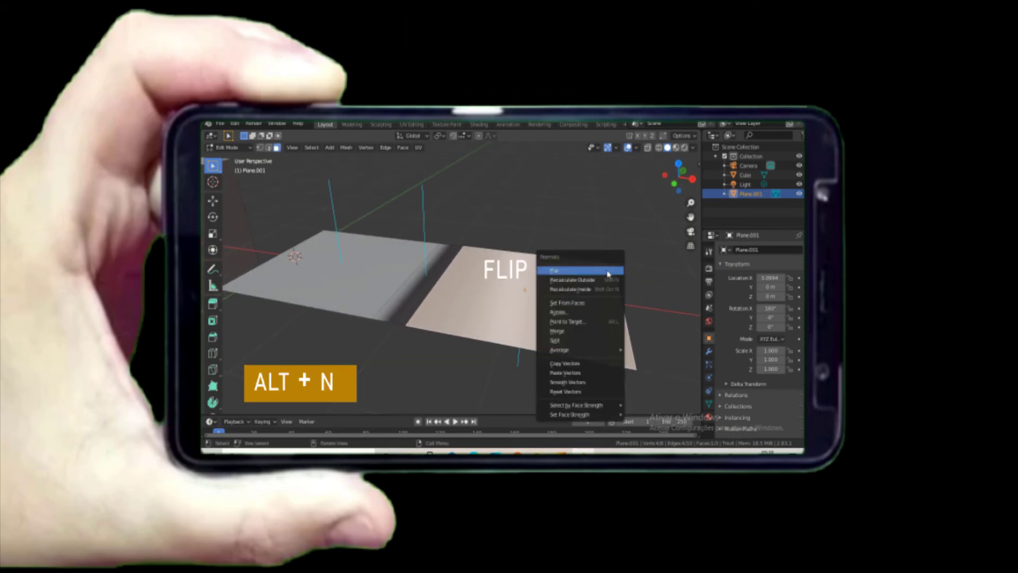
click(578, 272)
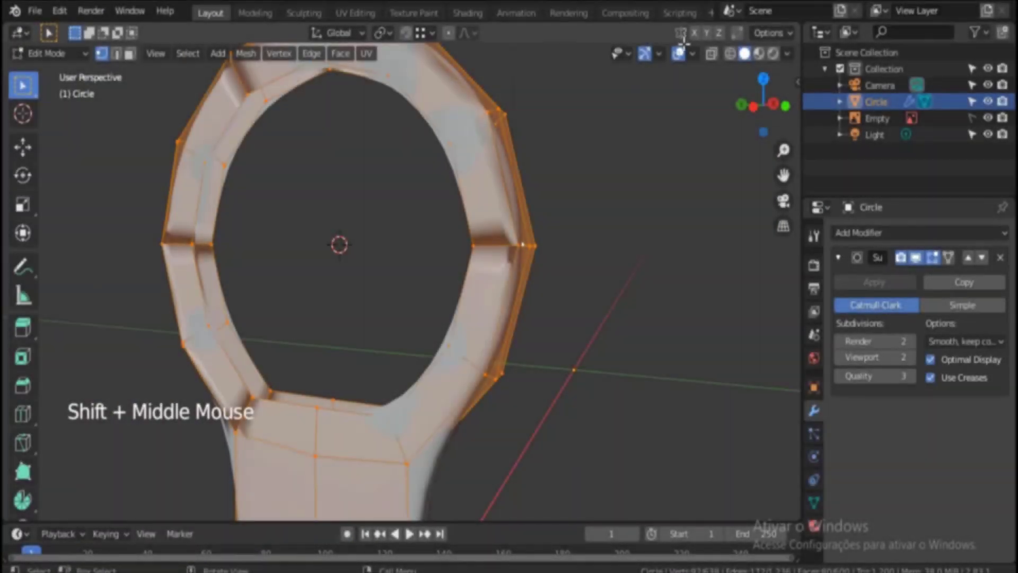
Step: Turn on the Face Orientation overlay to check the normals of the isolated ring-shaped rifle part
click(693, 53)
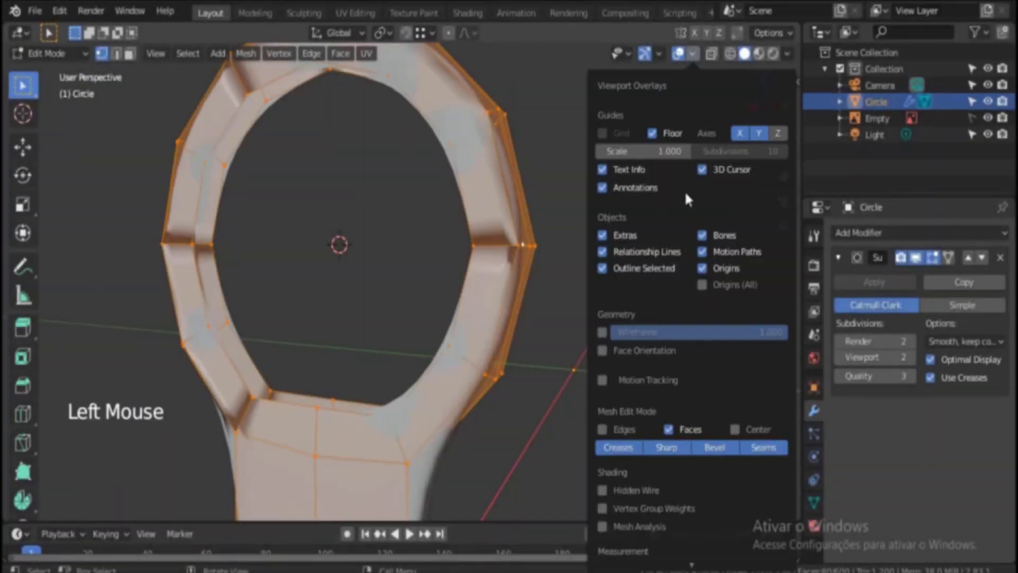
click(603, 351)
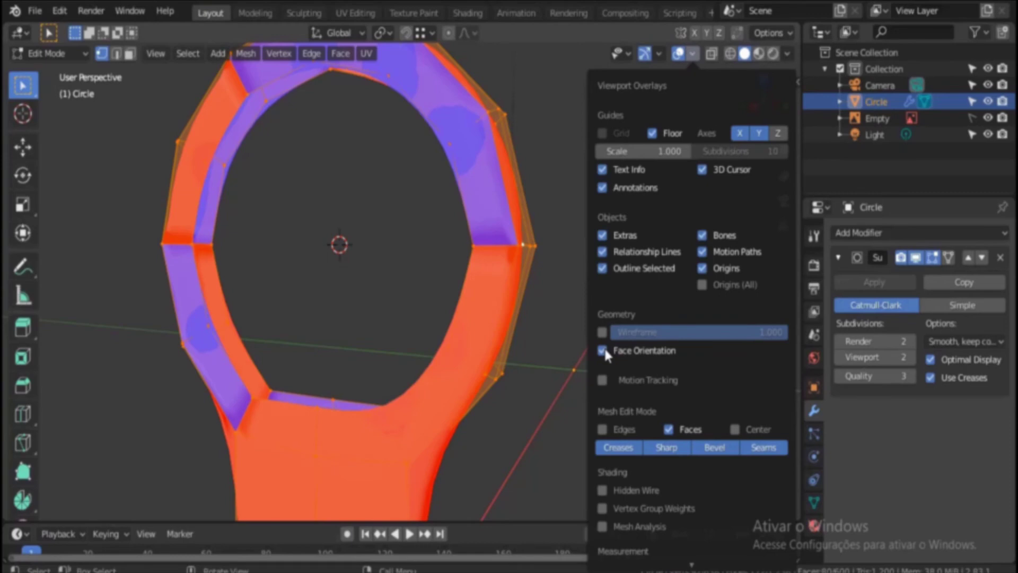
scroll(407, 336, down, 1)
mouse_move(407, 336)
middle_down()
mouse_move(614, 310)
mouse_move(531, 319)
mouse_move(519, 337)
mouse_move(387, 360)
middle_up()
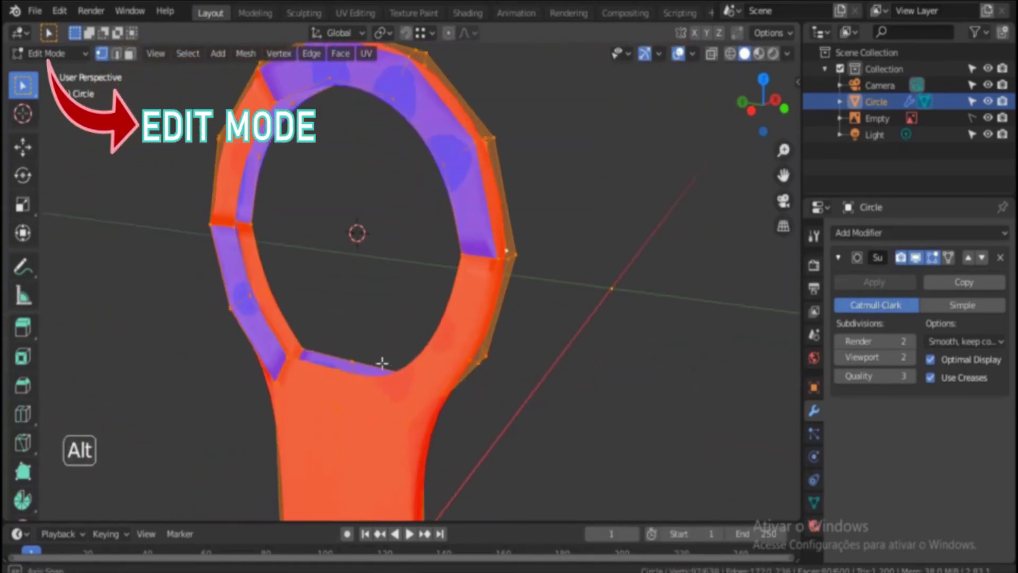
scroll(387, 361, down, 2)
shift+middle_drag(380, 292, 263, 88)
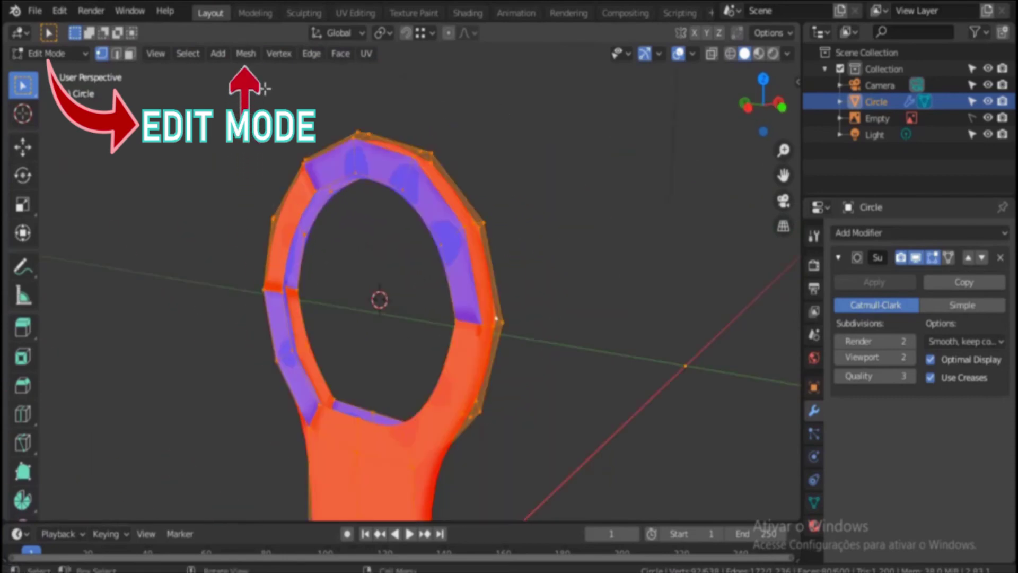
Step: Recalculate the ring-shaped part's normals outside and inspect its face orientation from several angles
click(246, 53)
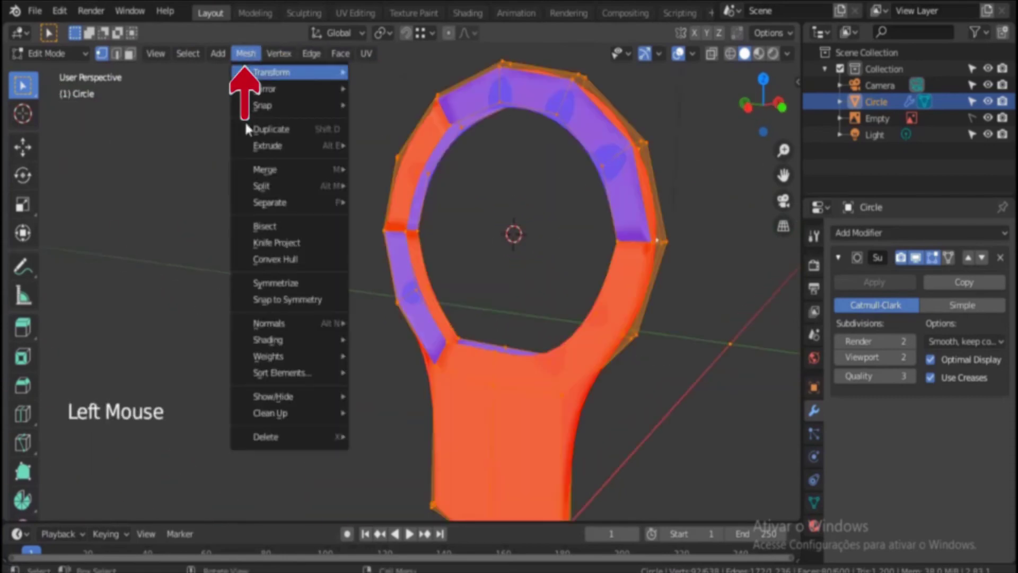
mouse_move(303, 323)
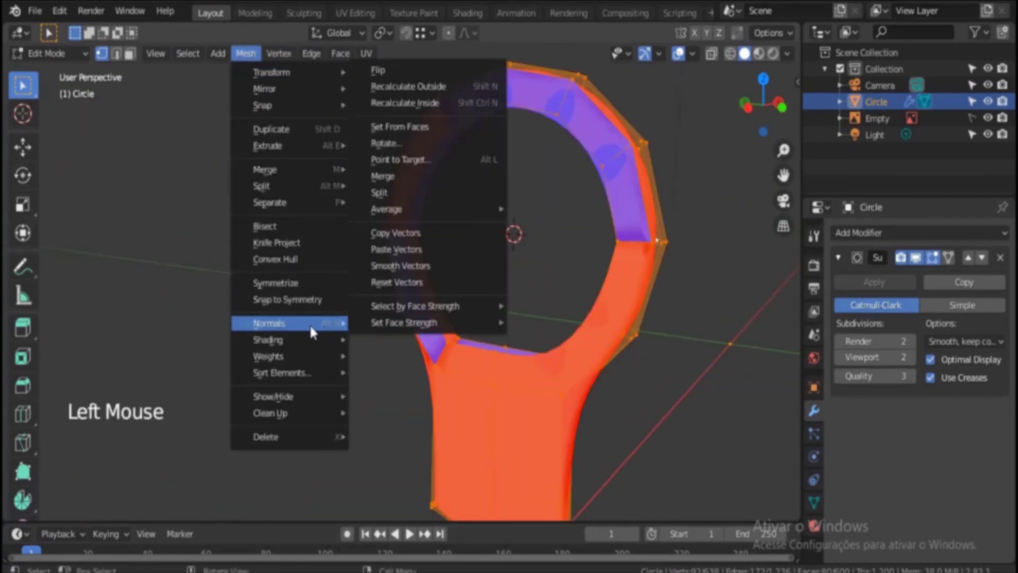
click(431, 87)
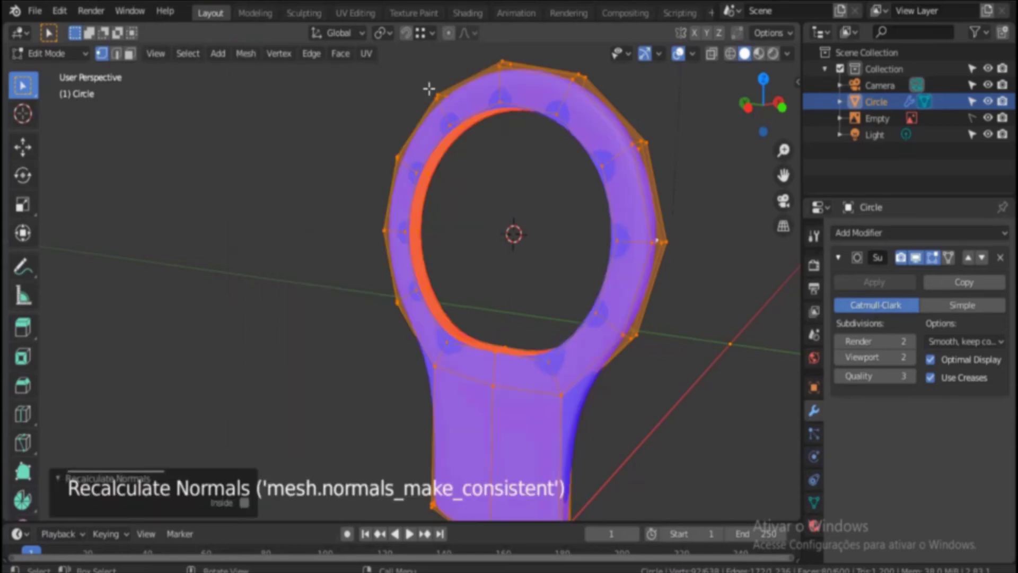
middle_drag(653, 194, 572, 228)
scroll(418, 155, down, 2)
scroll(573, 228, up, 2)
shift+middle_drag(573, 228, 506, 207)
middle_drag(507, 207, 557, 262)
Step: Turn off the Face Orientation overlay and reveal the hidden geometry of the rifle mesh
click(693, 53)
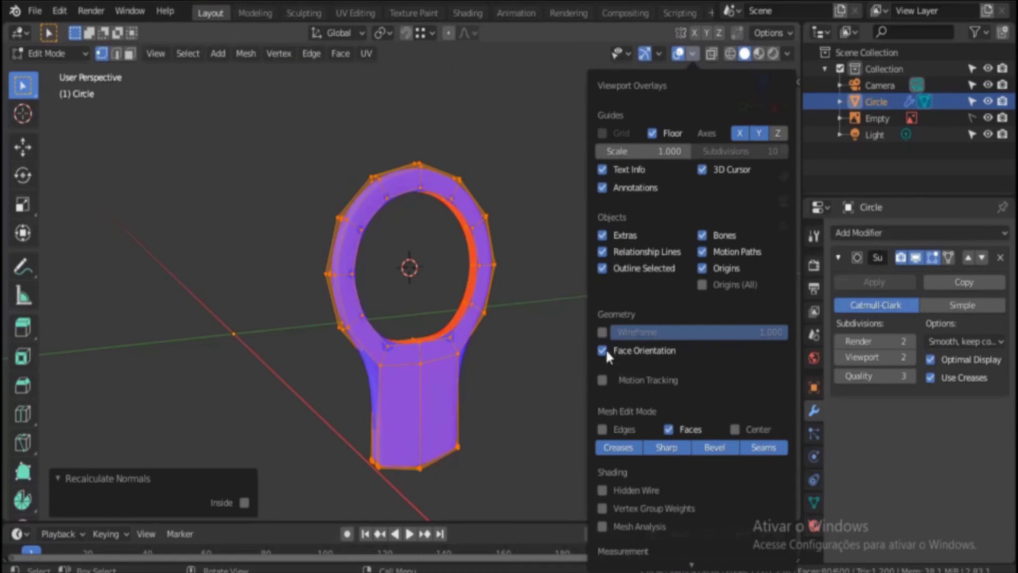
click(603, 351)
alt+middle_drag(414, 314, 424, 345)
key(alt+h)
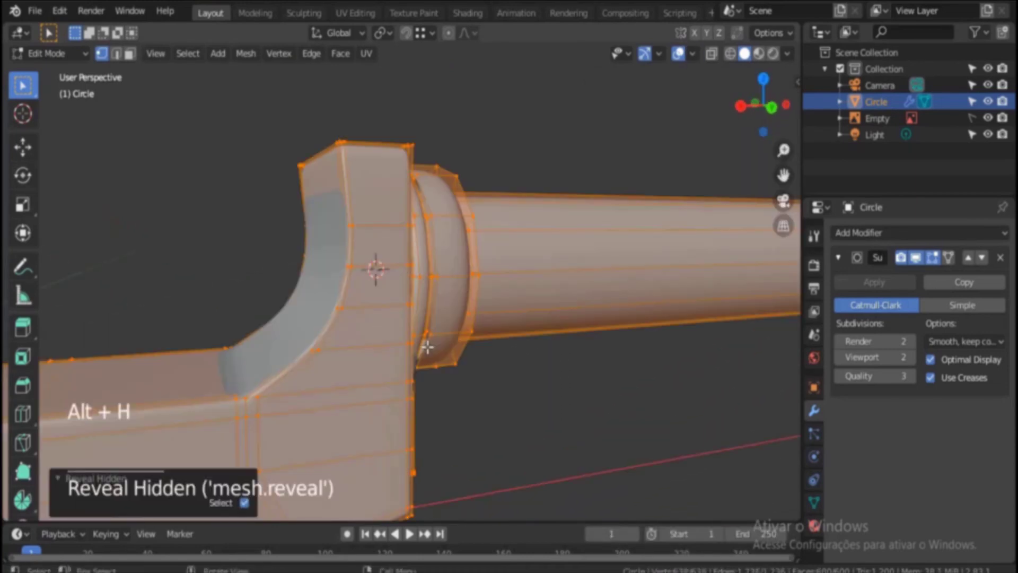
Step: Isolate the wide collar by selecting the linked geometry of the tube, thin ring and receiver body and hiding it
scroll(427, 347, down, 3)
middle_drag(428, 345, 139, 277)
scroll(282, 330, up, 3)
shift+middle_drag(321, 316, 366, 258)
scroll(371, 260, up, 1)
middle_drag(379, 264, 644, 222)
scroll(372, 347, up, 2)
shift+middle_drag(371, 347, 432, 238)
key(Tab)
key(Tab)
click(447, 247)
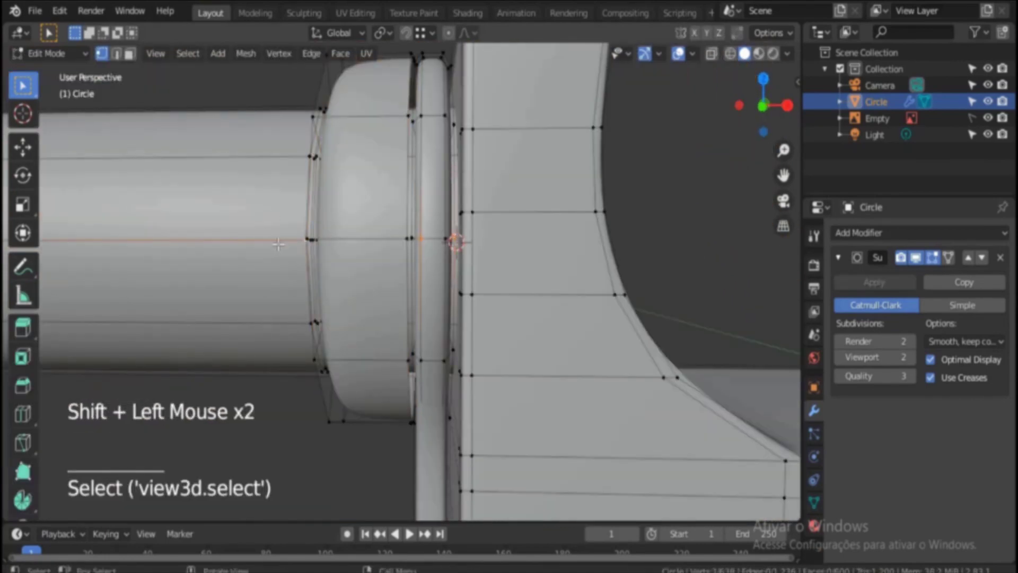
key(ctrl+l)
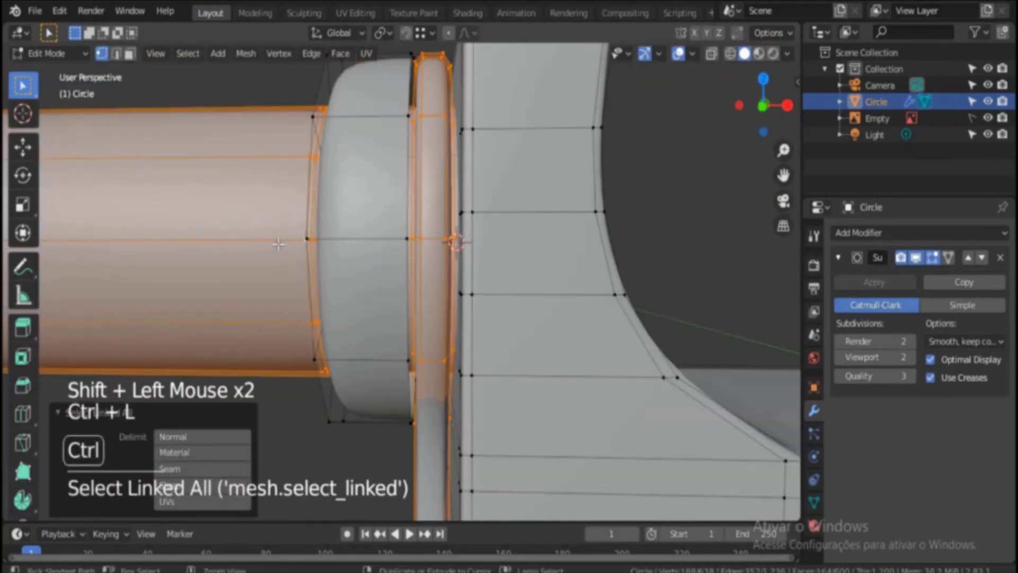
shift+click(595, 212)
key(ctrl+l)
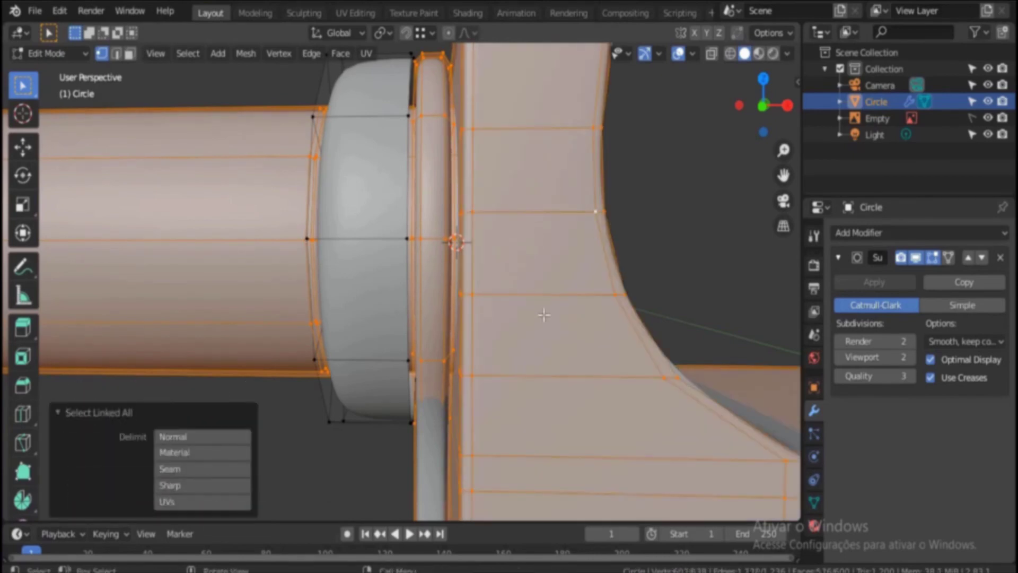
key(h)
Step: Select the collar's open edge loop facing the receiver, extrude it in place and scale it inward to about 0.775
middle_drag(514, 307, 472, 313)
double_click(385, 289)
key(e)
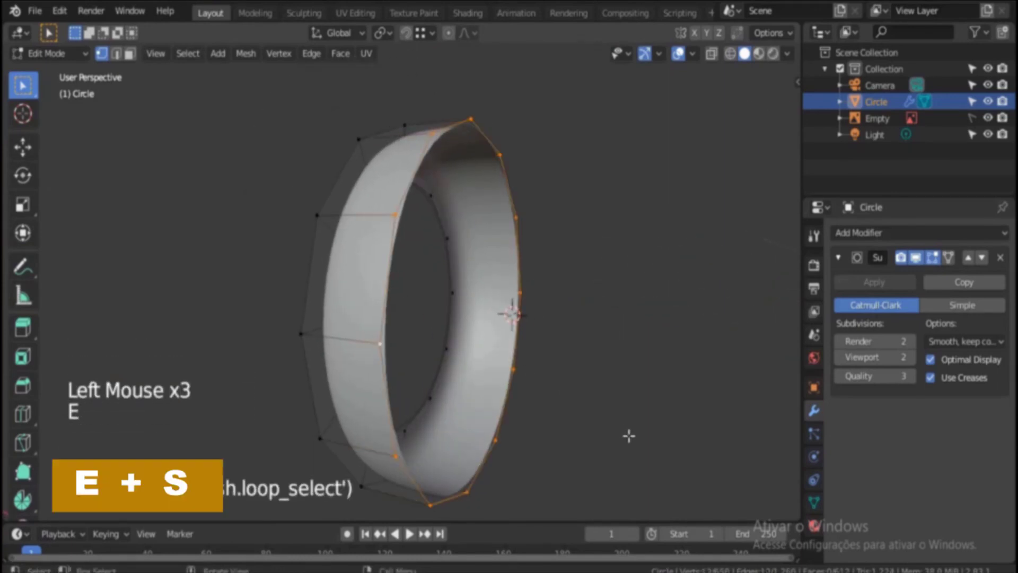
right_click(610, 426)
key(s)
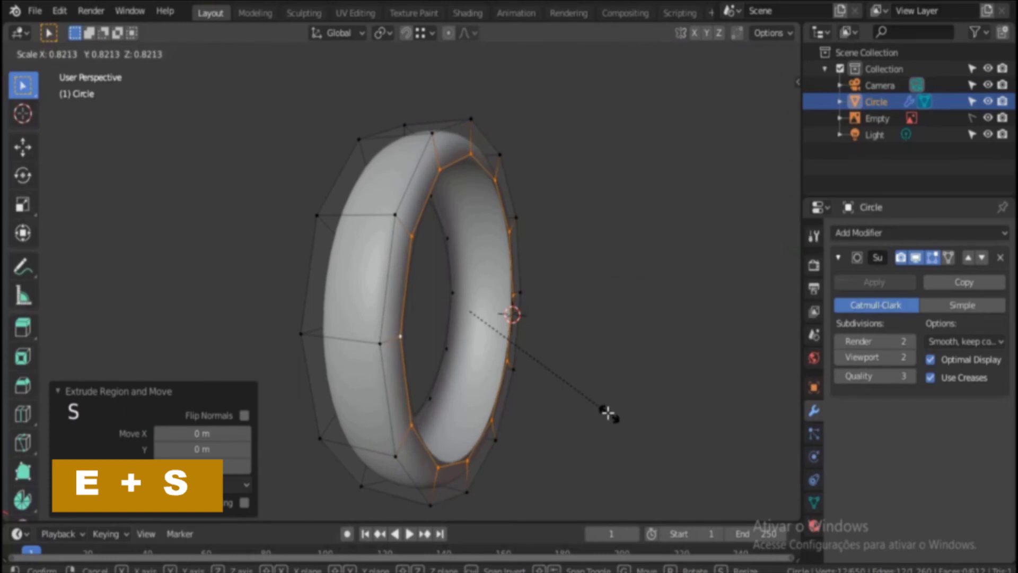
click(601, 408)
Step: Add one loop cut near the outer rim of the collar's new end face and scale it to about 1.061
middle_drag(483, 343, 470, 321)
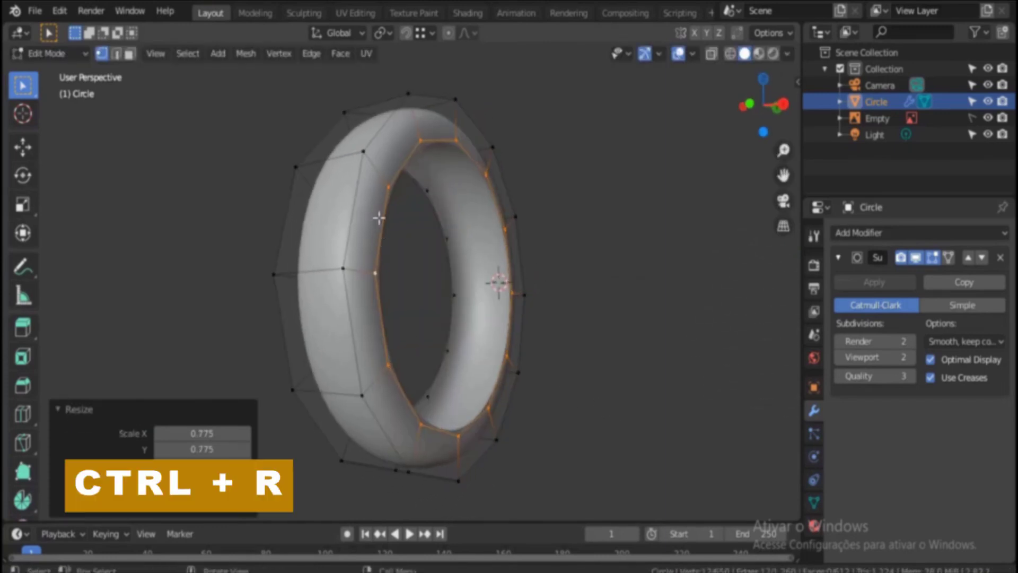
click(382, 166)
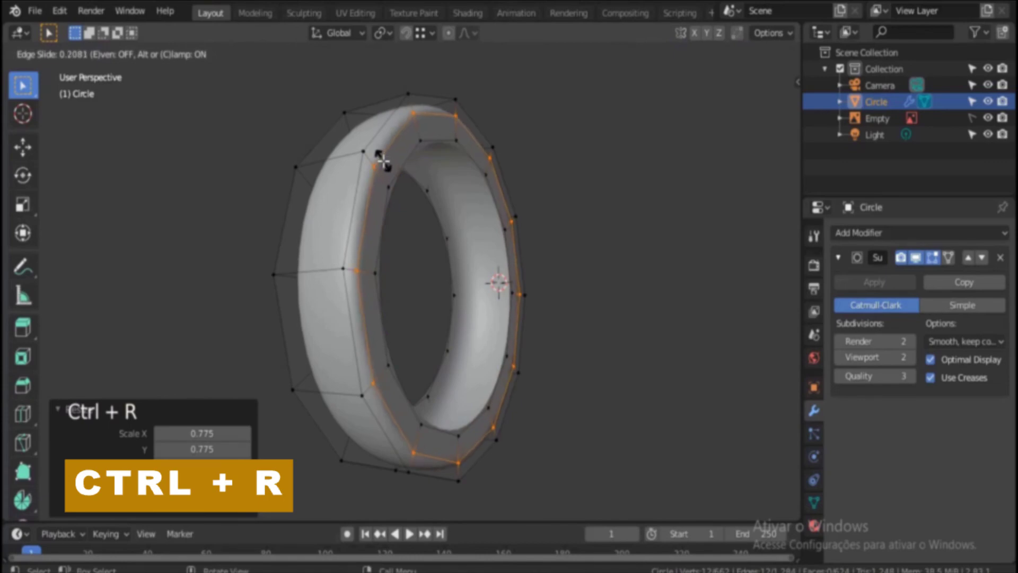
click(381, 166)
key(s)
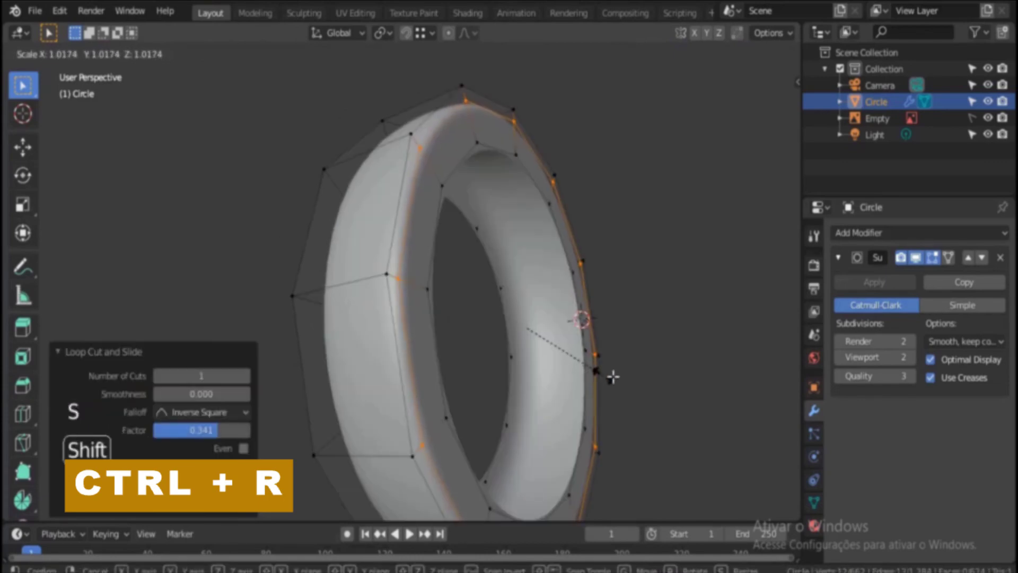
click(641, 377)
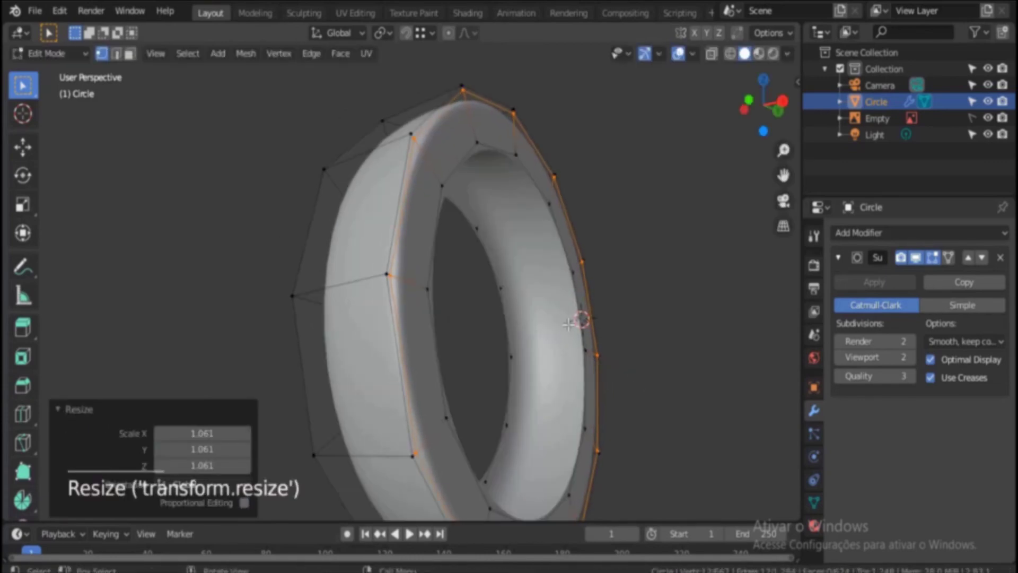
Step: Preview the collar on the model in Object Mode, return to Edit Mode and reveal the hidden geometry
key(Tab)
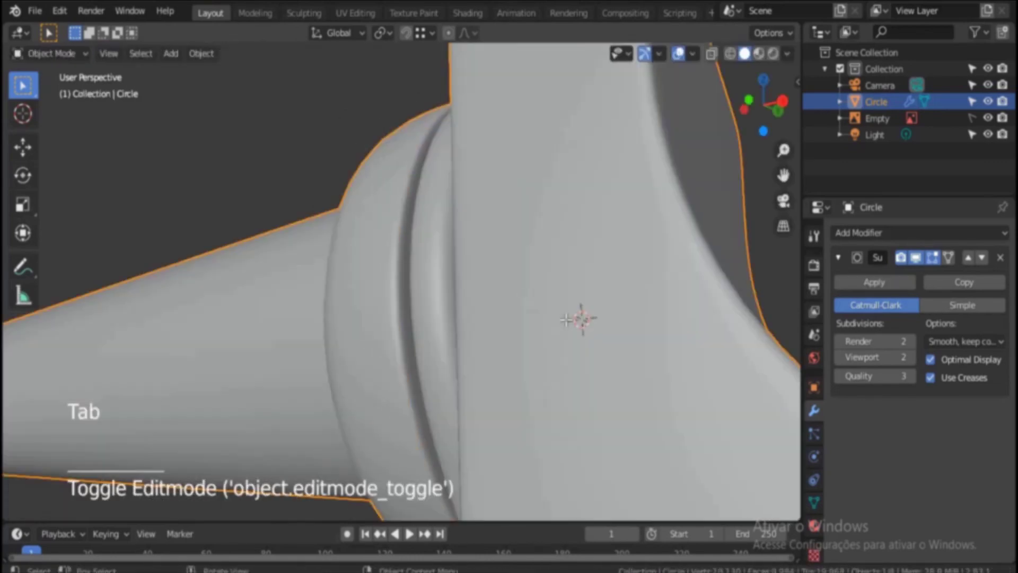
scroll(565, 321, down, 2)
alt+middle_drag(565, 323, 589, 318)
scroll(584, 350, up, 3)
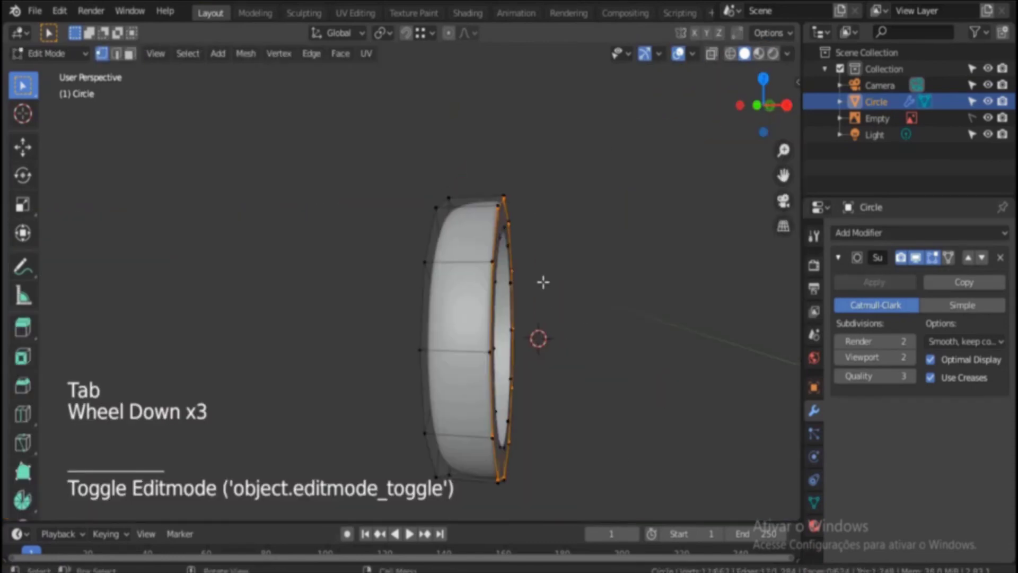
key(a)
key(a)
key(a)
key(alt+h)
Step: Select all geometry linked to the wide collar between the tube and the thin ring
scroll(539, 297, down, 1)
middle_drag(539, 297, 507, 307)
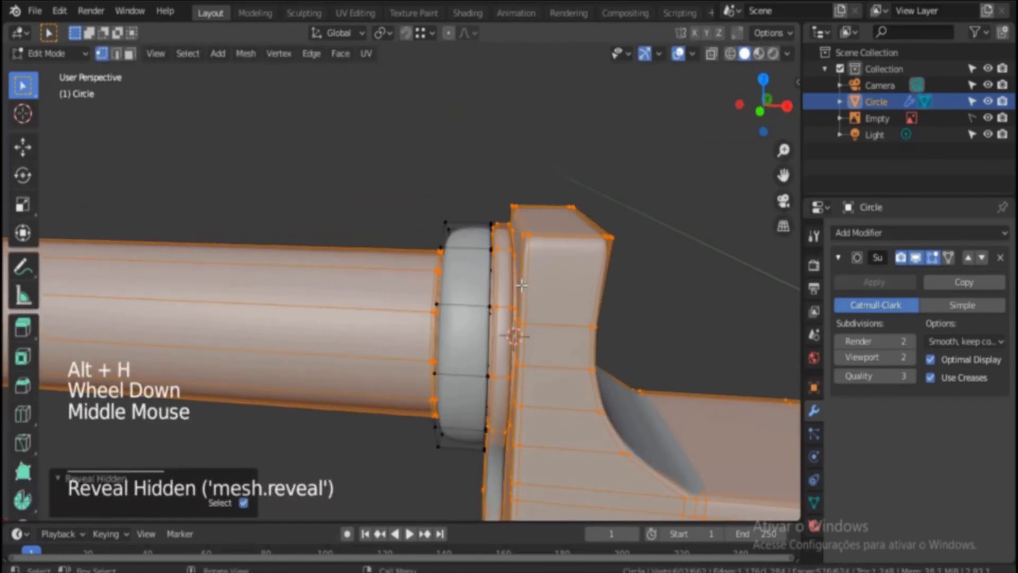
scroll(503, 320, up, 2)
click(503, 320)
key(ctrl+l)
scroll(504, 318, up, 1)
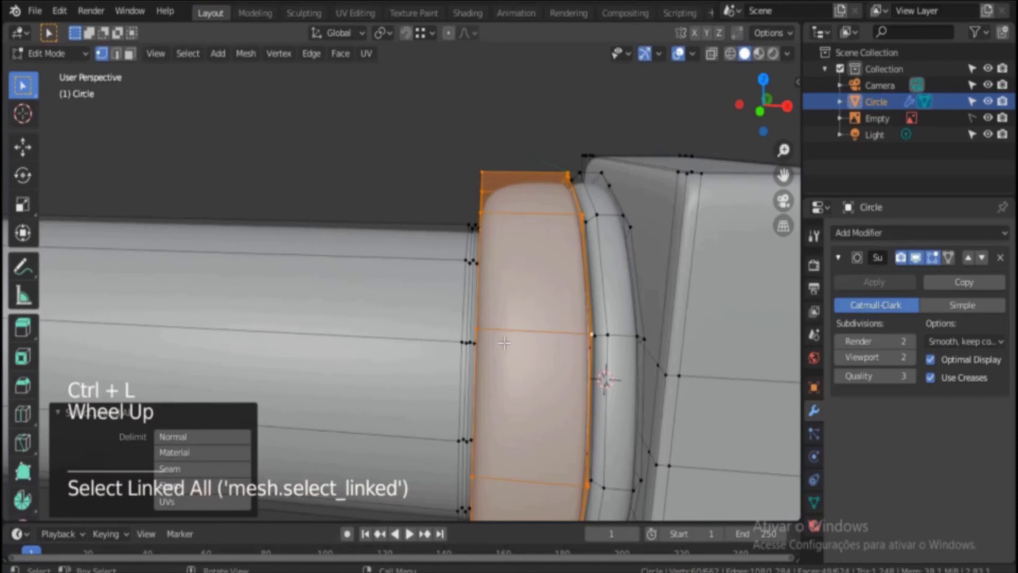
Step: In front view, move the wide collar about 0.000855 m along X against the thin ring and fine-tune its height along Z
shift+middle_drag(524, 314, 472, 257)
key(KP_1)
scroll(557, 286, up, 2)
key(g)
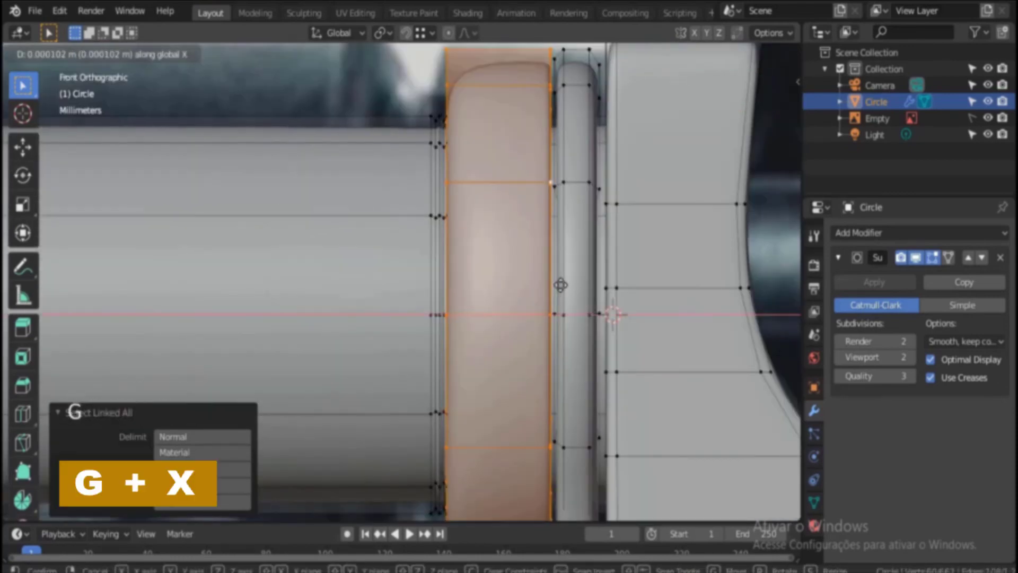
click(552, 297)
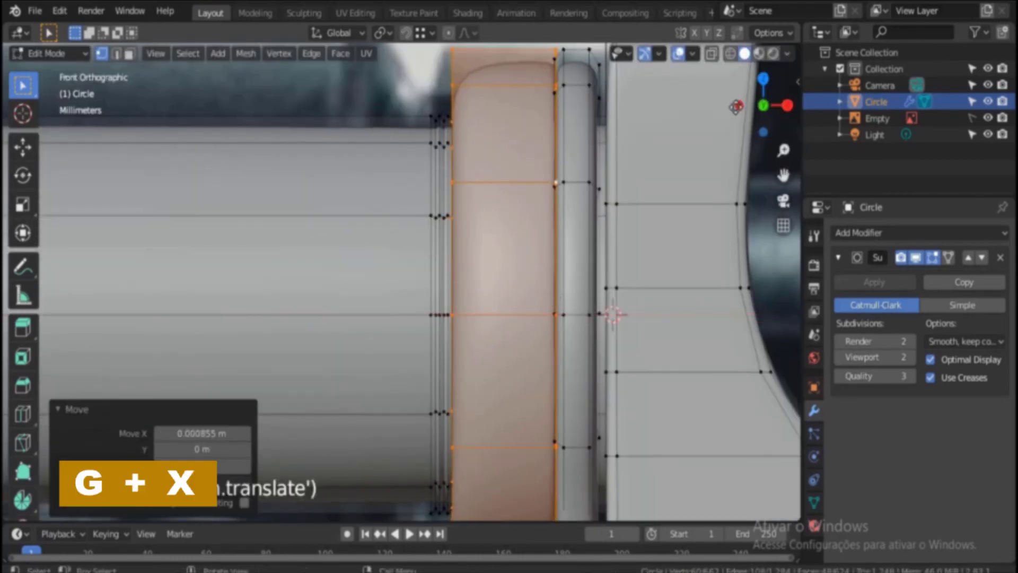
click(711, 55)
key(g)
key(x)
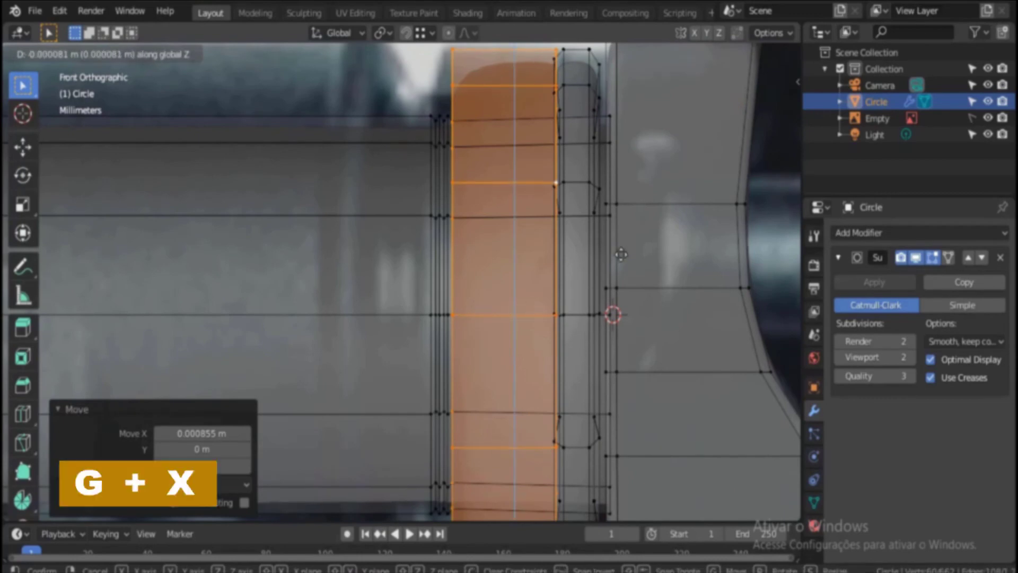
click(660, 248)
Step: Preview the repositioned collar in Object Mode with X-ray off and solid shading
key(Tab)
scroll(660, 248, down, 1)
click(758, 54)
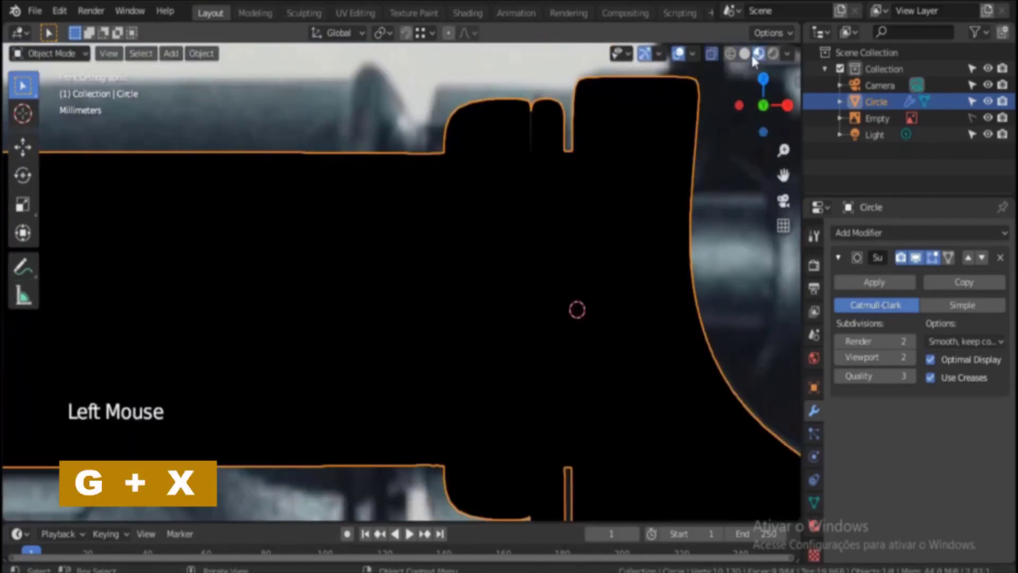
click(758, 54)
click(711, 53)
click(745, 53)
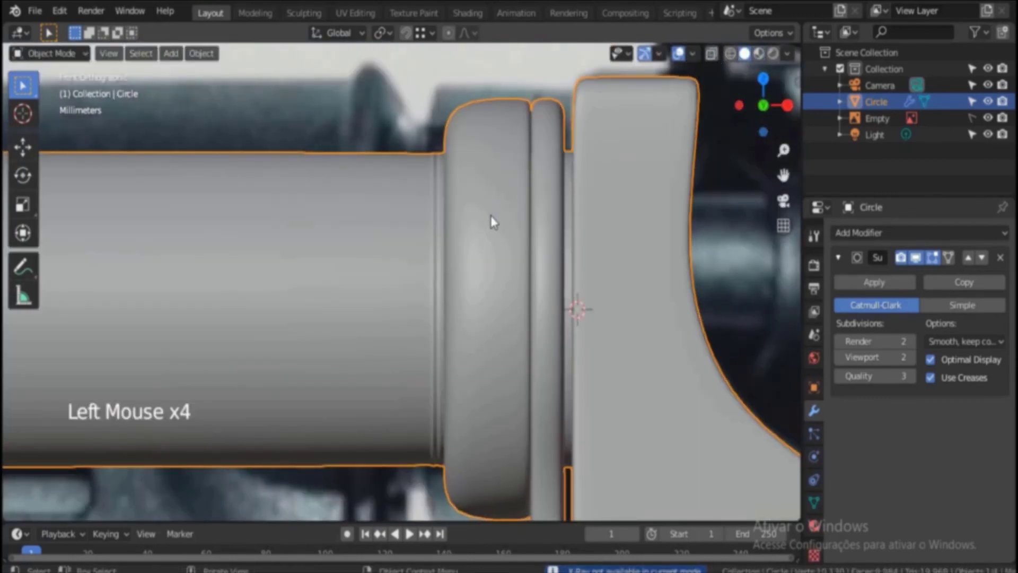
Step: Return to Edit Mode and select all geometry linked to both the wide collar and the thin ring
middle_drag(492, 212, 513, 343)
scroll(466, 246, down, 1)
scroll(517, 199, up, 2)
scroll(532, 259, up, 1)
scroll(498, 160, up, 2)
key(Tab)
scroll(507, 245, up, 1)
scroll(506, 245, up, 1)
scroll(506, 245, down, 1)
shift+click(513, 343)
key(ctrl+l)
Step: Show the mesh as see-through wireframe in front view and restore the collar and ring selection
middle_drag(372, 347, 348, 345)
shift+middle_drag(347, 345, 439, 330)
key(KP_1)
scroll(333, 273, up, 2)
shift+middle_drag(334, 273, 422, 243)
scroll(339, 276, up, 3)
scroll(416, 302, up, 2)
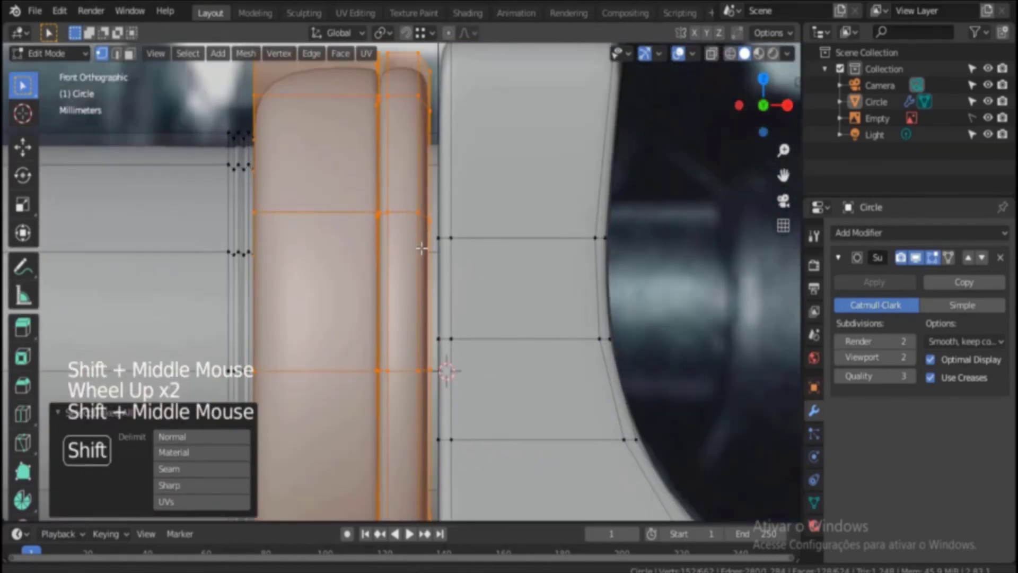
scroll(423, 298, up, 2)
click(731, 53)
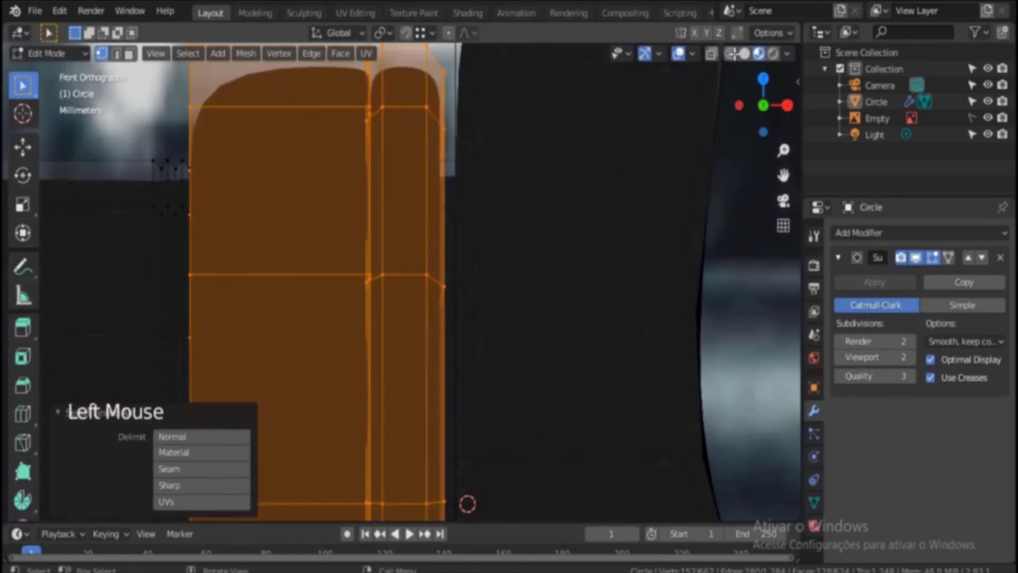
click(721, 57)
click(711, 54)
click(730, 54)
click(712, 55)
click(711, 55)
click(712, 54)
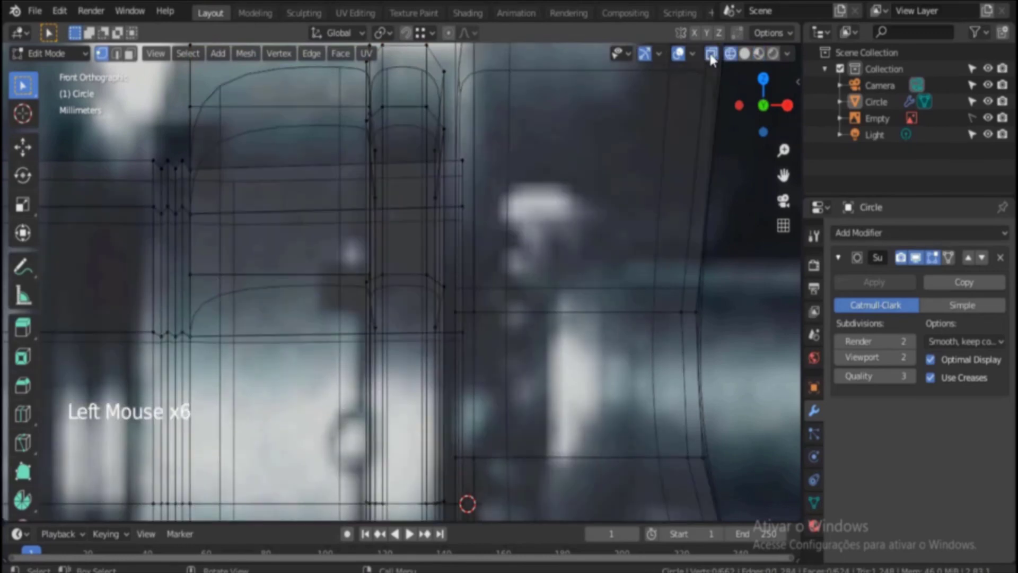
scroll(404, 294, down, 1)
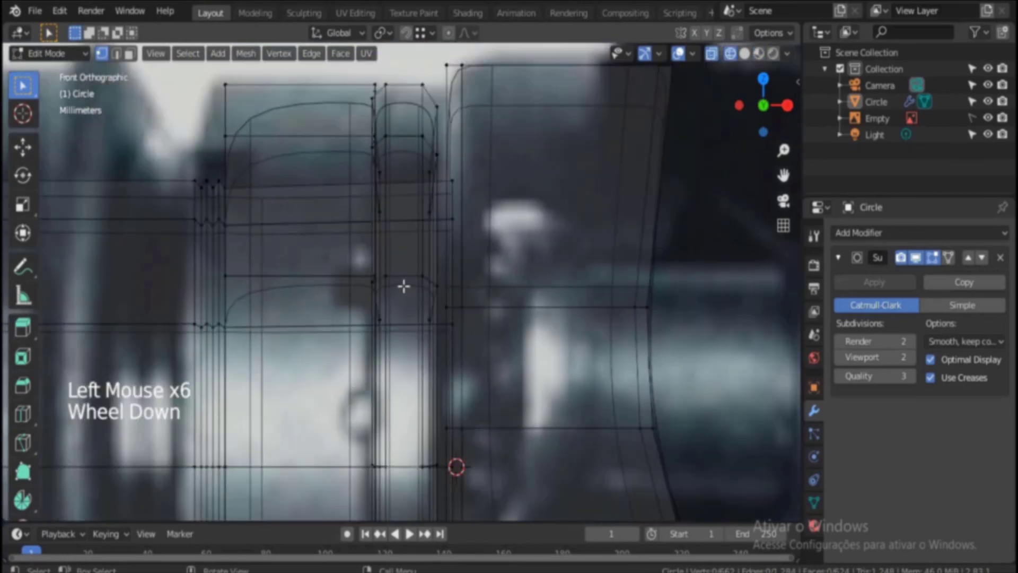
key(ctrl+z)
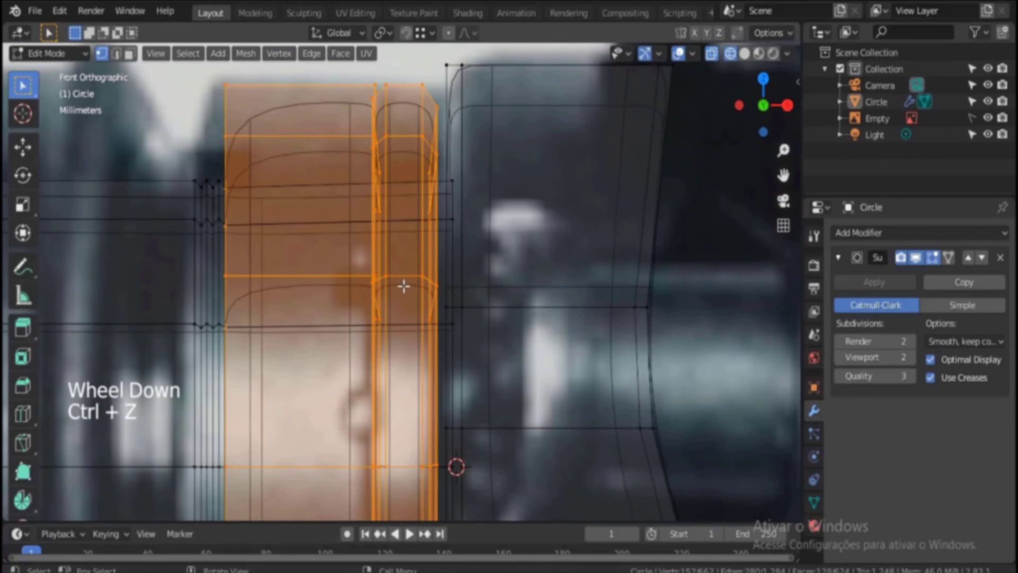
Step: Move the collar and thin ring together about 0.001011 m along X against the receiver, and return to solid shading without X-ray
key(g)
key(x)
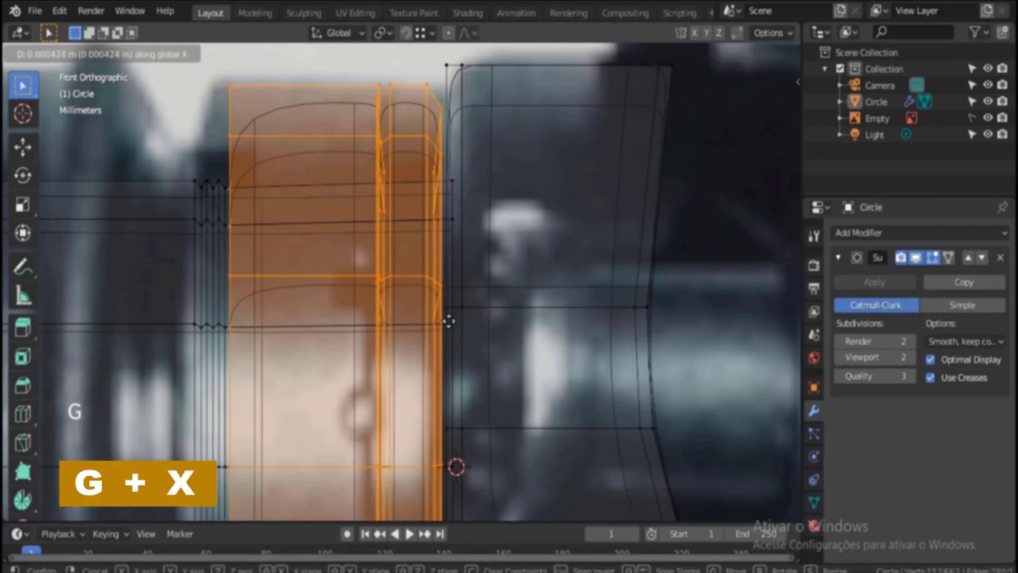
click(489, 329)
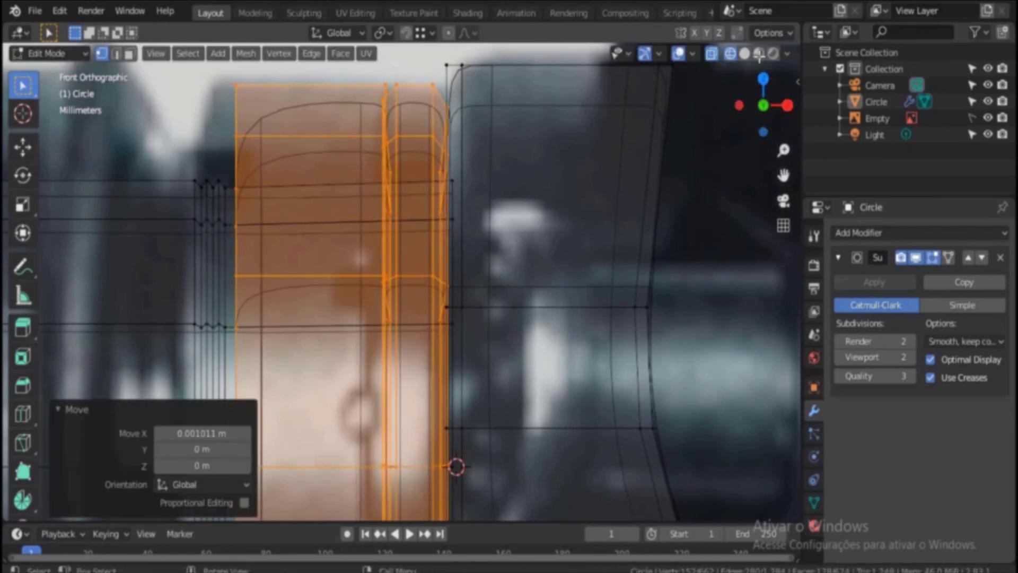
click(712, 53)
click(744, 54)
click(711, 53)
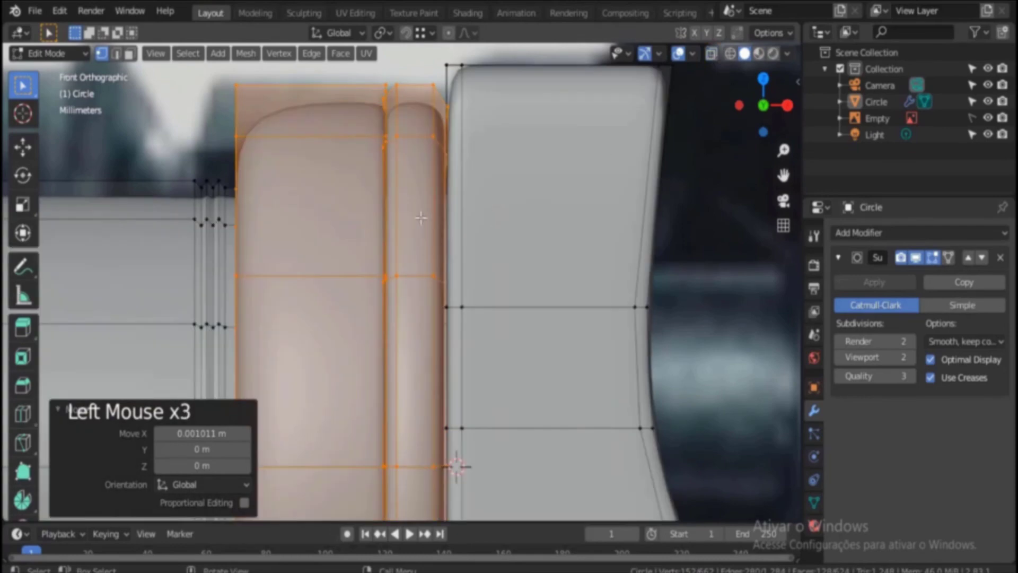
key(g)
click(480, 279)
scroll(477, 275, down, 2)
shift+middle_drag(478, 276, 563, 296)
key(ctrl+l)
key(KP_1)
scroll(557, 300, up, 7)
scroll(564, 296, up, 1)
key(g)
key(x)
right_click(557, 296)
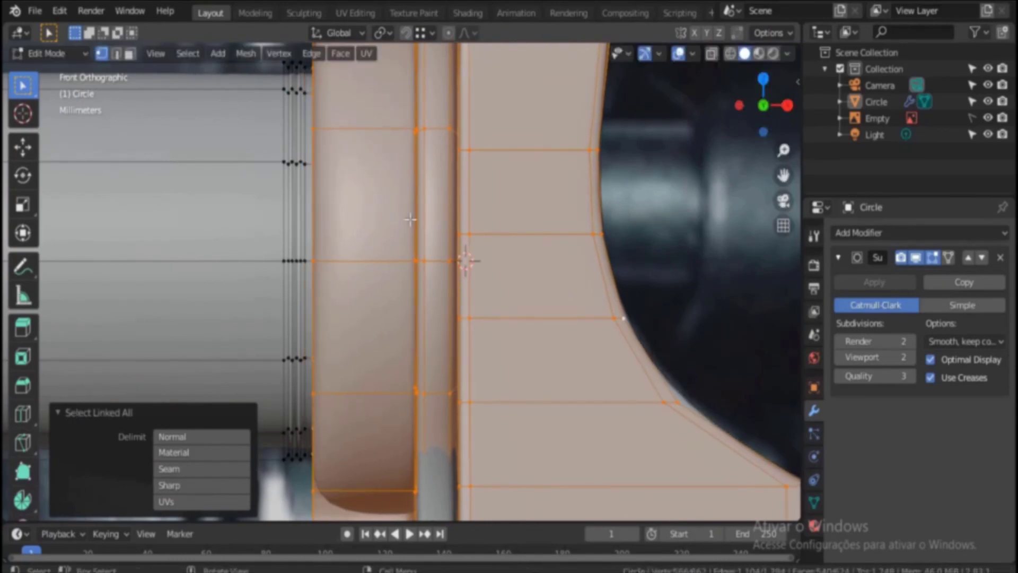
Step: Select all geometry linked to the tube, move it along X into the collar and preview the joint in Object Mode
scroll(395, 219, down, 7)
shift+middle_drag(334, 268, 382, 261)
key(Tab)
scroll(379, 262, down, 4)
click(361, 264)
key(Tab)
click(129, 250)
key(ctrl+l)
scroll(441, 327, up, 11)
key(g)
key(x)
click(450, 332)
scroll(445, 318, down, 3)
scroll(404, 265, down, 3)
middle_drag(386, 255, 439, 279)
scroll(405, 264, down, 3)
key(Tab)
scroll(419, 271, up, 4)
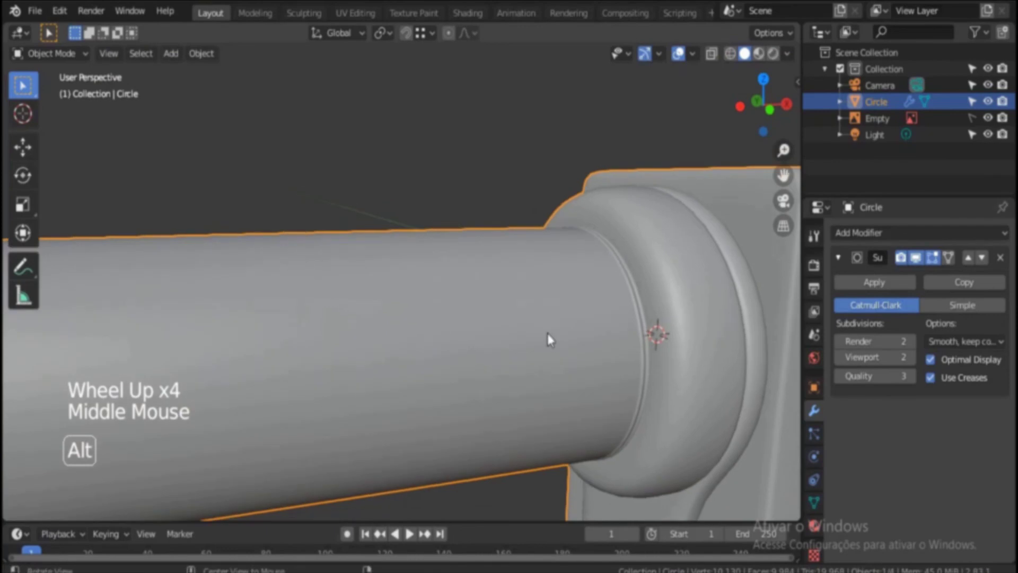
Step: Move the tube back about 0.0019 m along X from the collar in Edit Mode, and check the joint in Object Mode
key(ctrl+z)
scroll(611, 397, down, 1)
key(g)
key(x)
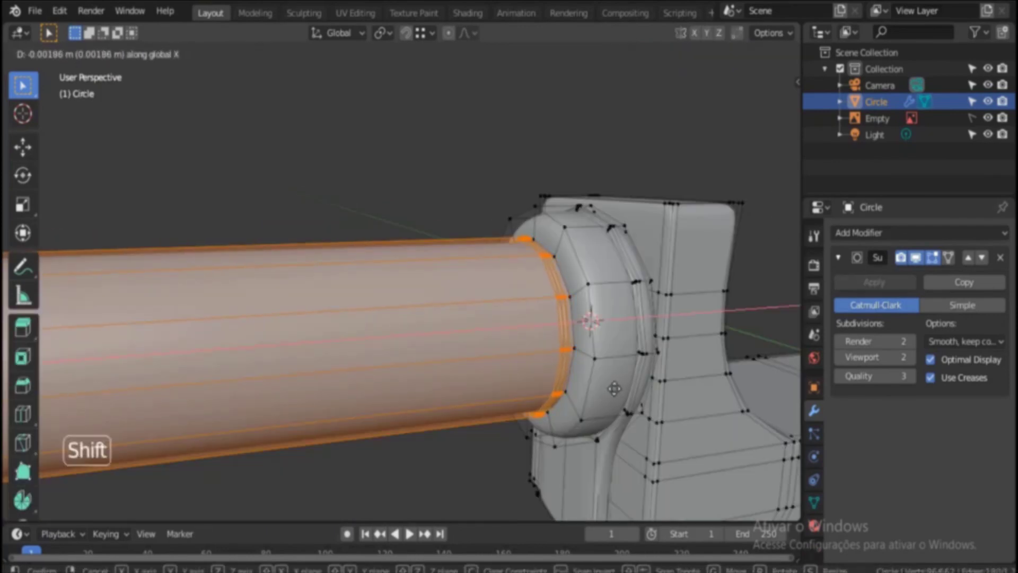
click(606, 382)
key(Tab)
scroll(603, 381, down, 2)
middle_drag(599, 379, 434, 290)
scroll(423, 273, up, 3)
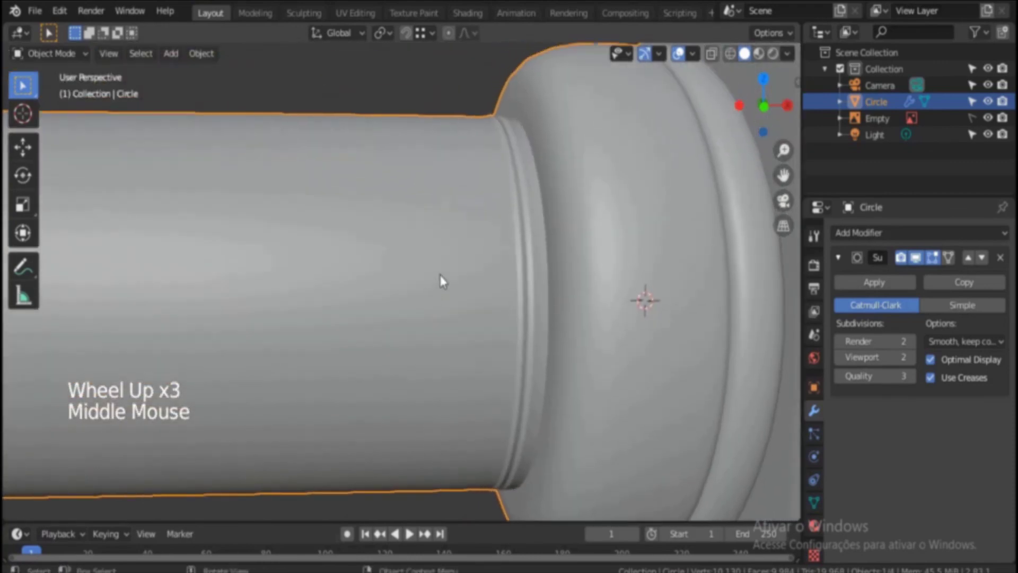
Step: Extrude the collar's open rim facing the tube inward as an end face and add one loop cut near its outer rim
key(Tab)
scroll(507, 276, down, 5)
scroll(506, 275, up, 5)
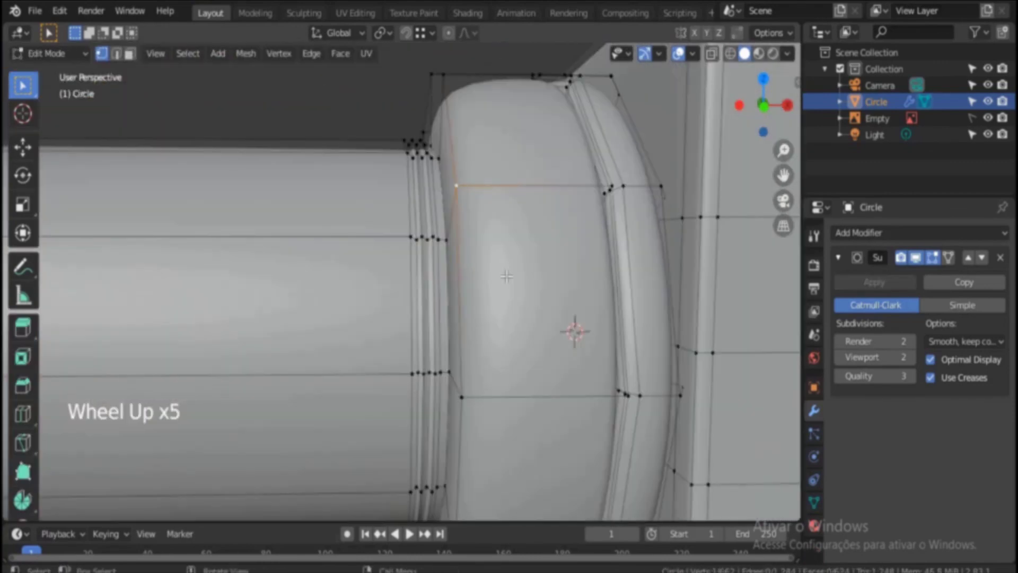
key(ctrl+l)
key(ctrl+r)
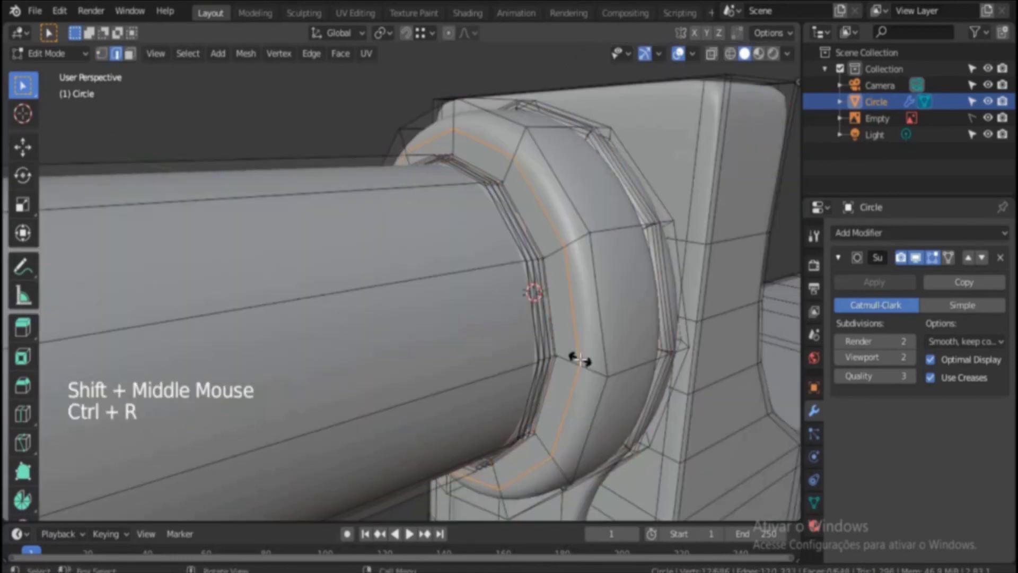
click(579, 359)
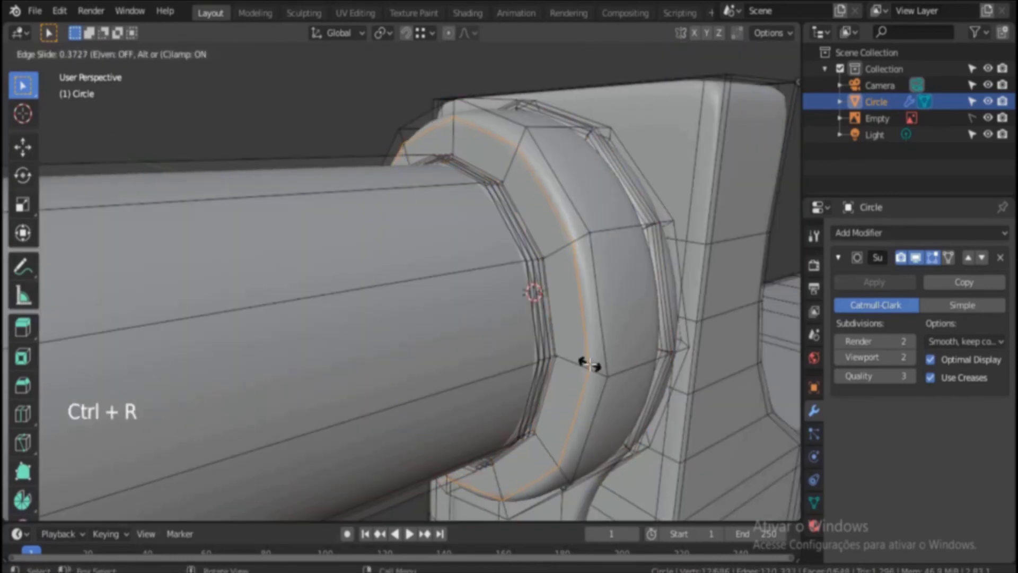
click(594, 368)
Step: Examine the sharpened collar and the raised plate beneath it from several angles in Object Mode
scroll(595, 347, down, 2)
alt+drag(596, 346, 456, 351)
scroll(423, 348, up, 2)
key(Tab)
scroll(415, 307, down, 3)
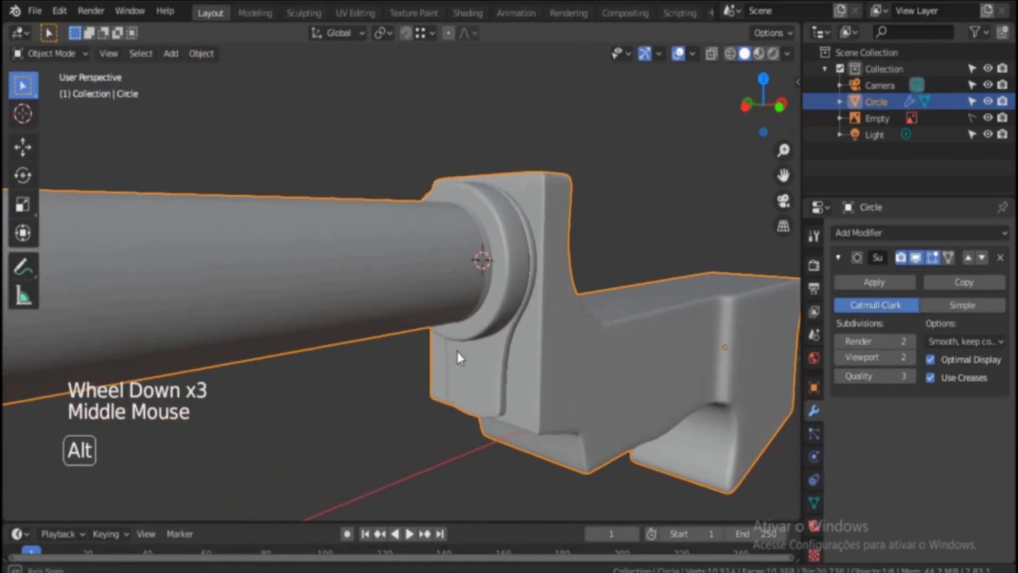
scroll(412, 317, down, 1)
alt+drag(413, 318, 392, 339)
scroll(653, 333, down, 4)
scroll(515, 327, up, 5)
alt+drag(514, 327, 538, 299)
key(Tab)
alt+shift+drag(539, 299, 531, 312)
scroll(531, 318, up, 2)
key(Tab)
key(Tab)
scroll(532, 318, up, 1)
Step: Add one loop cut across the lower part of the raised plate under the collar, with a slide factor of about -0.549
click(102, 54)
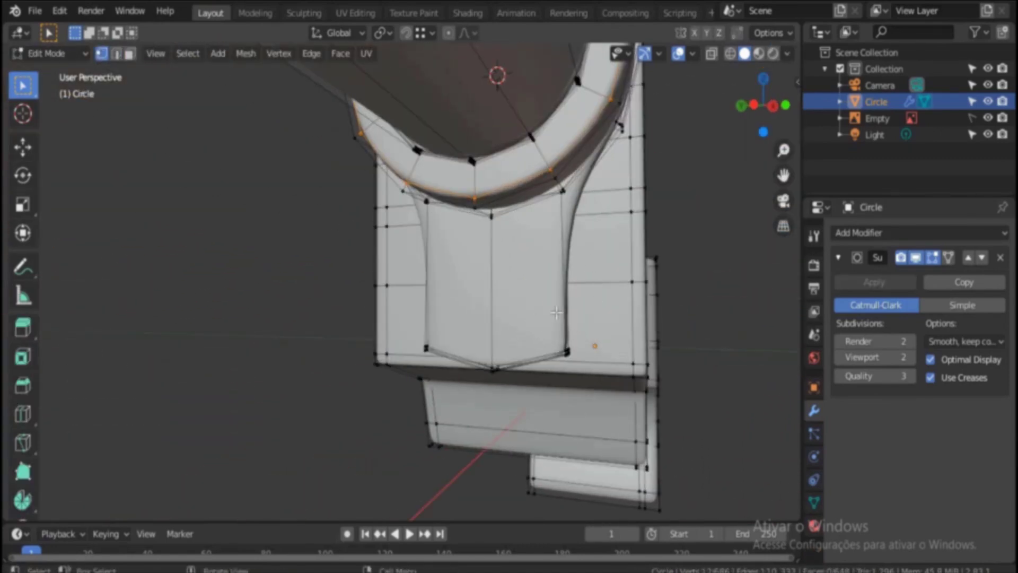
click(565, 361)
scroll(594, 353, up, 2)
shift+middle_drag(639, 367, 609, 327)
scroll(609, 326, up, 2)
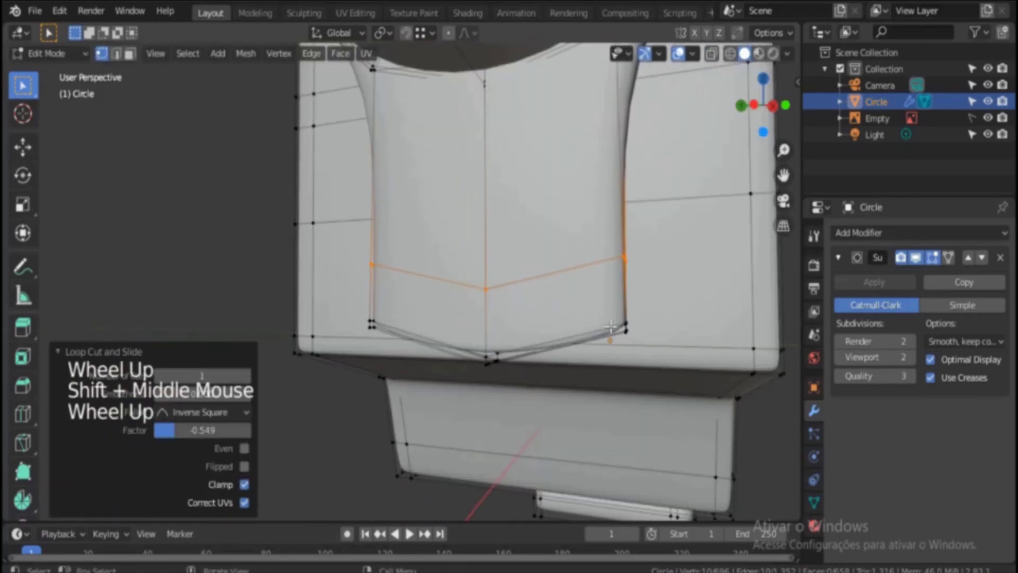
Step: Box-select the vertices at both lower corners of the raised plate
click(602, 307)
key(b)
drag(597, 303, 637, 341)
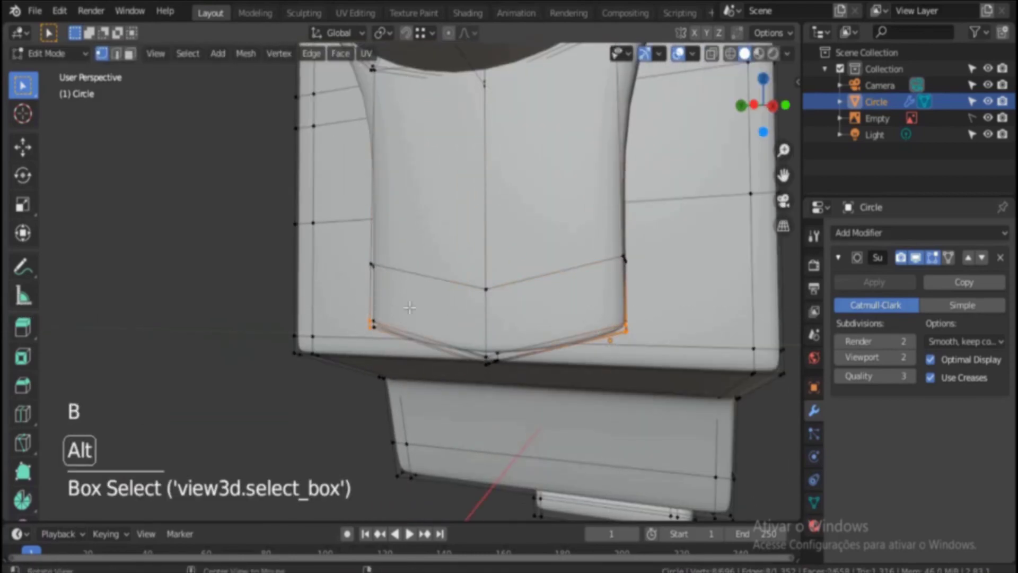
middle_drag(398, 316, 525, 271)
key(b)
drag(562, 258, 599, 292)
Step: Add the hidden vertices behind the plate's lower corners to the selection using X-ray, and turn X-ray off again
middle_drag(599, 292, 673, 276)
shift+middle_drag(674, 276, 554, 225)
scroll(534, 244, up, 1)
scroll(573, 231, up, 3)
shift+middle_drag(554, 225, 602, 264)
scroll(597, 261, up, 1)
click(712, 54)
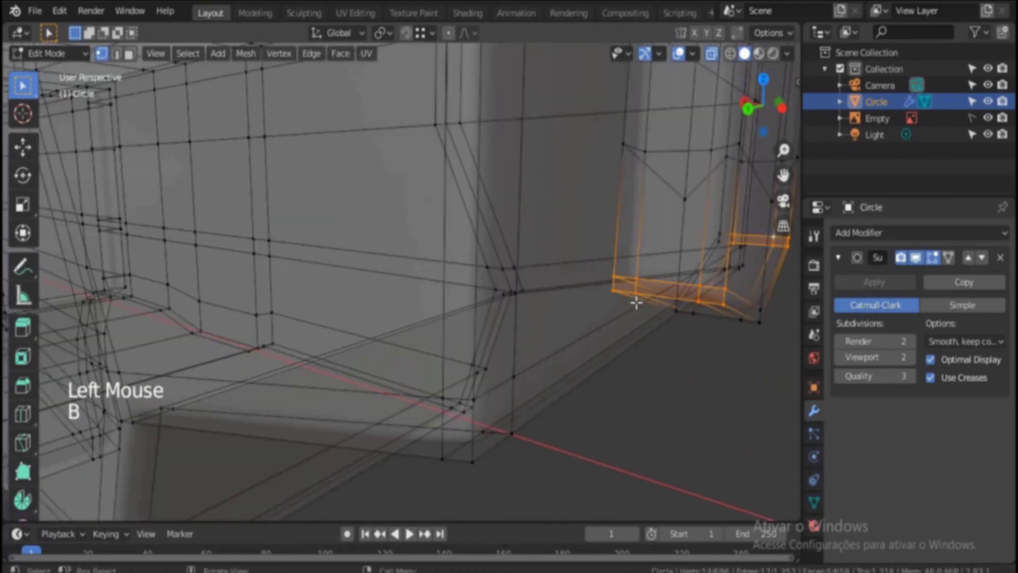
shift+middle_drag(731, 262, 525, 255)
middle_drag(525, 255, 636, 297)
key(b)
drag(646, 290, 673, 324)
middle_drag(683, 295, 667, 254)
click(711, 54)
middle_drag(626, 366, 610, 393)
scroll(610, 394, down, 1)
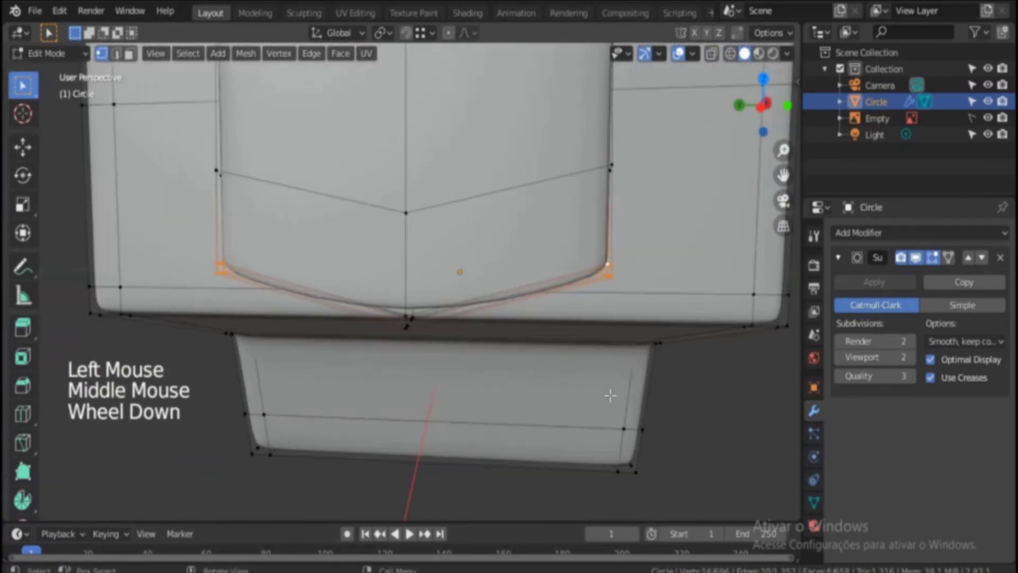
Step: Scale the selected lower corner vertices inward along Y to narrow the bottom of the raised plate
key(s)
key(x)
key(y)
click(535, 317)
scroll(535, 313, down, 3)
Step: Examine the narrowed bottom of the raised plate in Object Mode and Edit Mode
key(Tab)
middle_drag(530, 287, 419, 255)
scroll(438, 301, up, 1)
key(Tab)
scroll(438, 301, up, 2)
shift+middle_drag(419, 255, 431, 322)
key(Tab)
key(Tab)
Step: Select the edge loop along the raised plate's side and enable the Subdivision modifier's On Cage display
scroll(430, 322, up, 2)
double_click(426, 162)
click(946, 260)
shift+middle_drag(437, 333, 522, 219)
scroll(441, 283, down, 1)
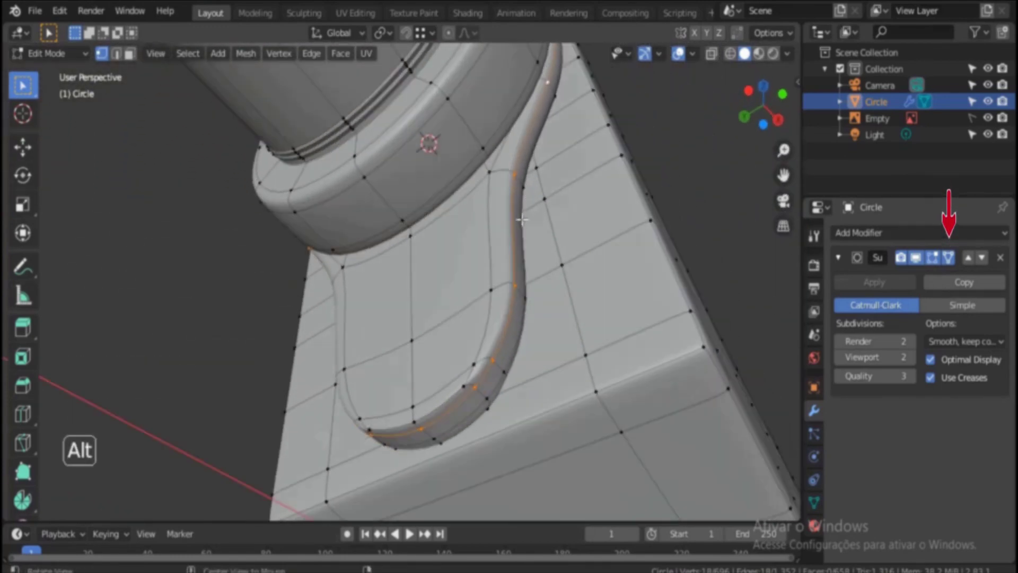
Step: Move the edge loop at the back of the raised plate's side 0.000368 m along X
click(503, 173)
click(503, 172)
middle_drag(503, 175, 447, 293)
click(424, 302)
key(g)
key(x)
click(432, 334)
Step: Try to reposition the vertices along the plate's lower front rim freely, and undo the moves
middle_drag(431, 333, 493, 313)
middle_drag(493, 312, 530, 297)
scroll(530, 372, up, 2)
shift+middle_drag(530, 429, 536, 365)
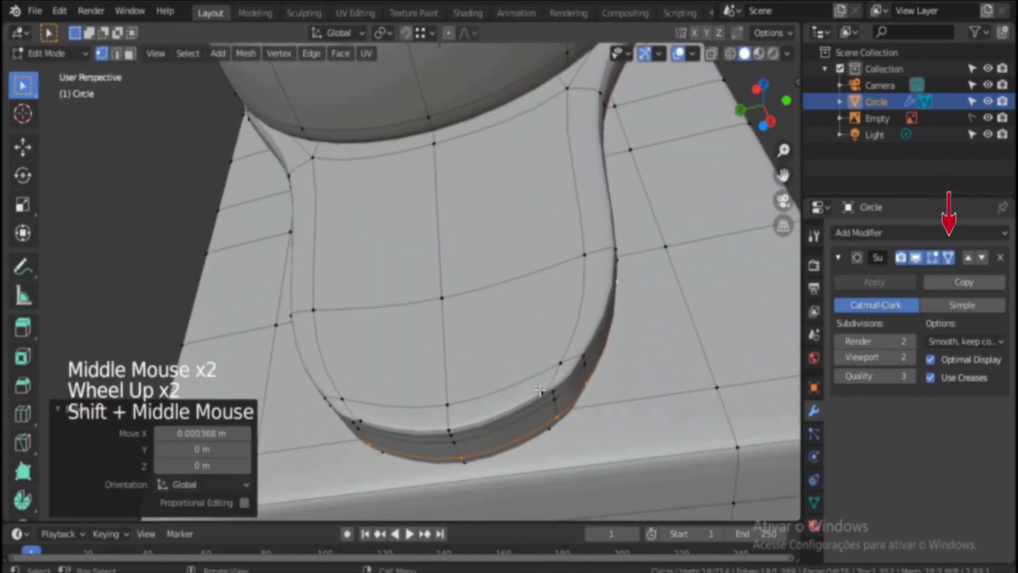
click(549, 391)
shift+click(450, 428)
shift+click(363, 420)
key(g)
click(447, 357)
click(561, 363)
key(g)
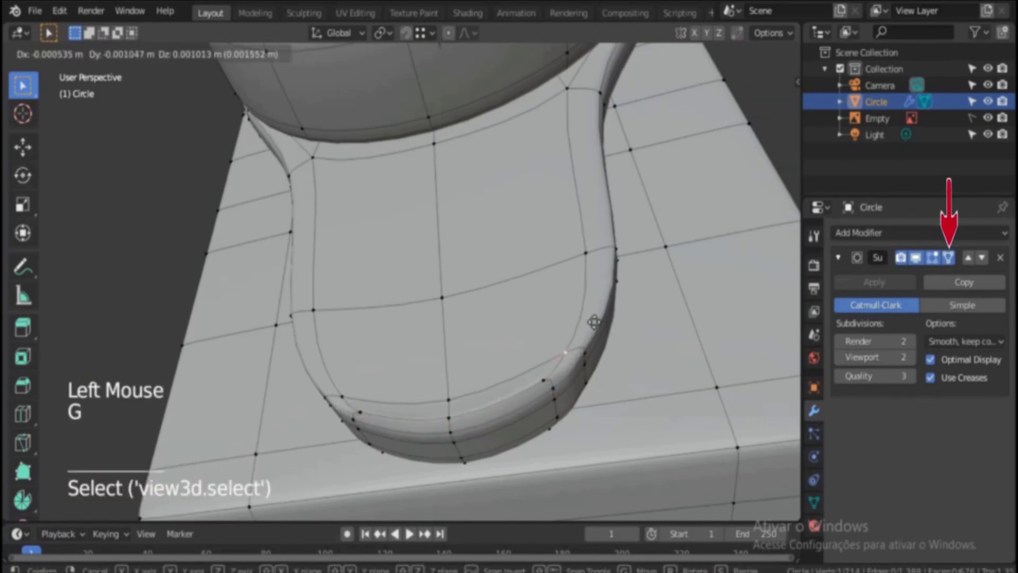
click(591, 356)
middle_drag(590, 364, 599, 340)
key(ctrl+z)
key(ctrl+z)
Step: Select the paired vertices at both lower corners of the raised plate's side and move them along X
click(558, 287)
shift+click(560, 302)
shift+click(350, 344)
shift+click(356, 361)
key(g)
key(x)
click(410, 408)
Step: Move the neighbouring four vertices on the plate's lower side corners 0.001008 m along X
click(590, 276)
shift+click(522, 342)
shift+click(441, 334)
shift+click(444, 345)
key(g)
key(x)
click(486, 339)
Step: Add two unslid vertical loop cuts through the plate, one on each side of its centre line
scroll(504, 322, down, 2)
middle_drag(506, 321, 461, 299)
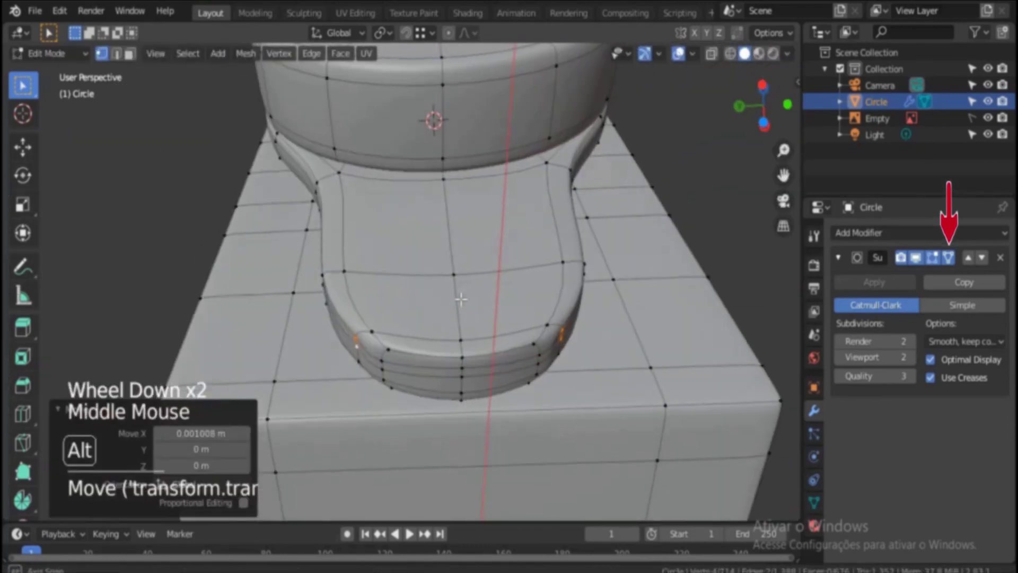
click(509, 364)
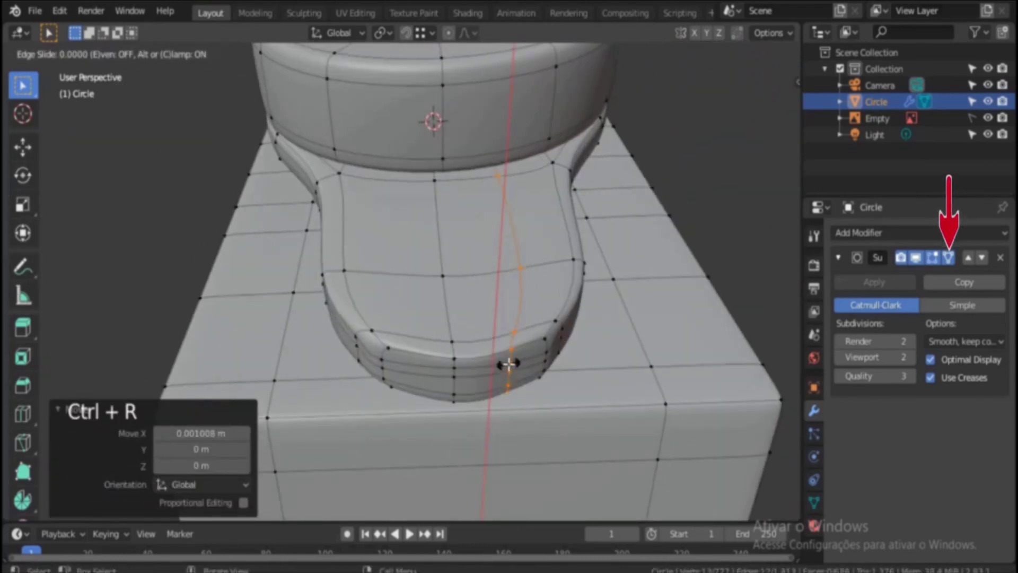
right_click(509, 364)
key(ctrl+r)
click(418, 354)
right_click(418, 353)
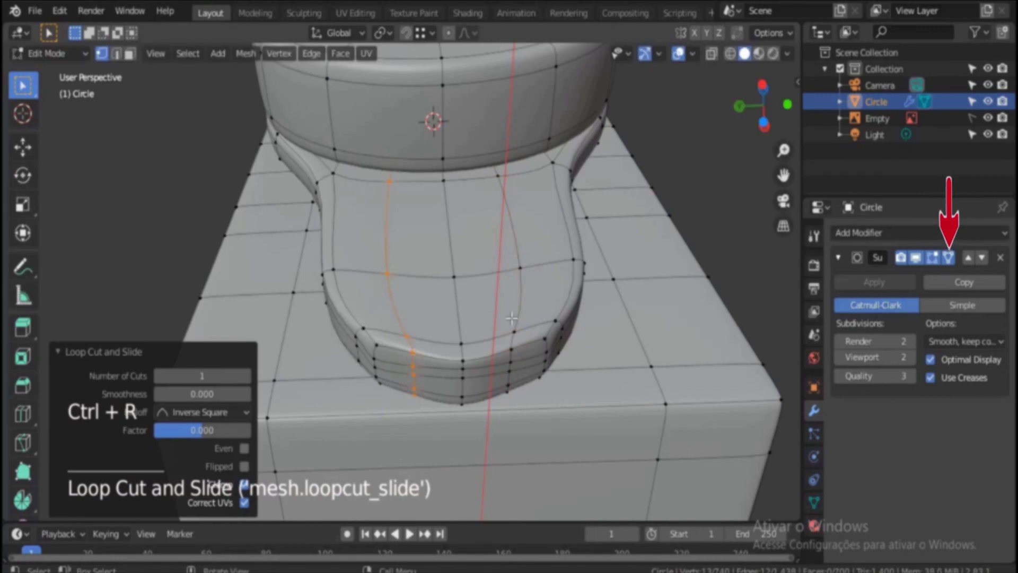
Step: Try to round the plate's bottom by moving the two new cuts' lower rim vertices along Z with X-ray on
shift+middle_drag(512, 424, 511, 340)
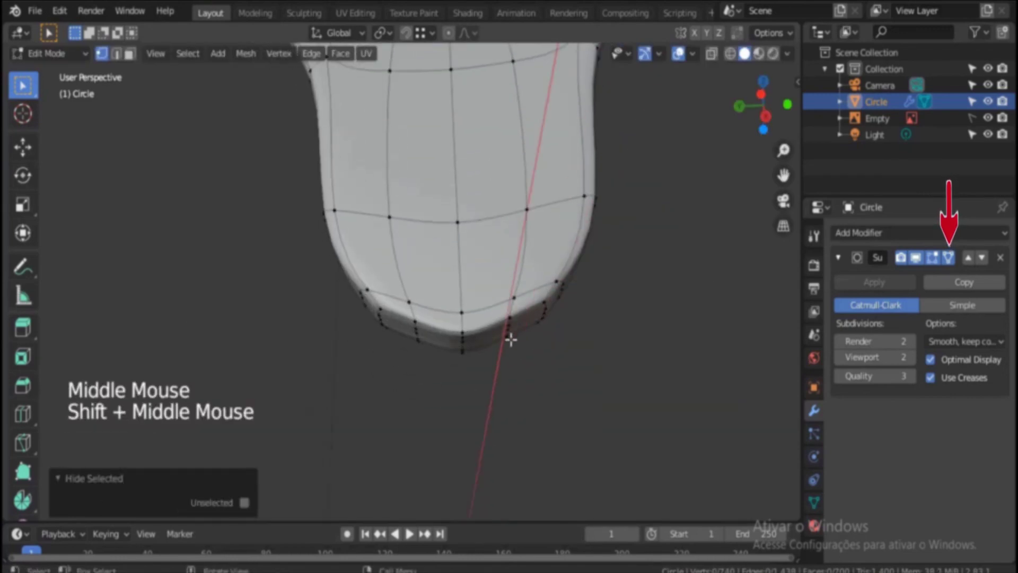
click(712, 56)
key(b)
drag(505, 313, 535, 372)
key(b)
key(b)
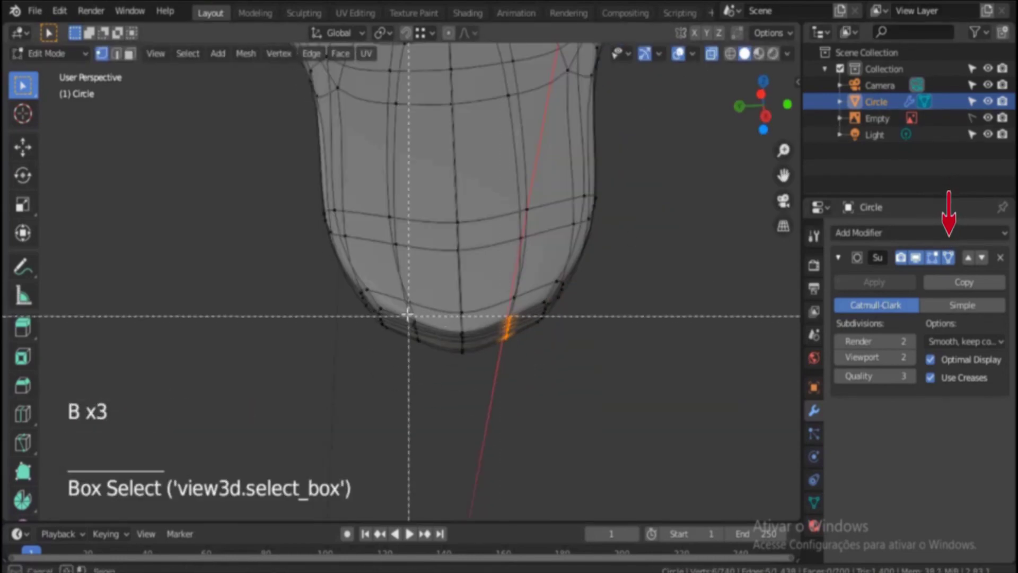
drag(408, 316, 421, 381)
key(KP_3)
key(g)
key(z)
click(419, 391)
Step: Try to narrow the lower plate by scaling its crosswise vertex row inward along Y
click(446, 270)
key(b)
drag(216, 246, 477, 301)
key(s)
key(y)
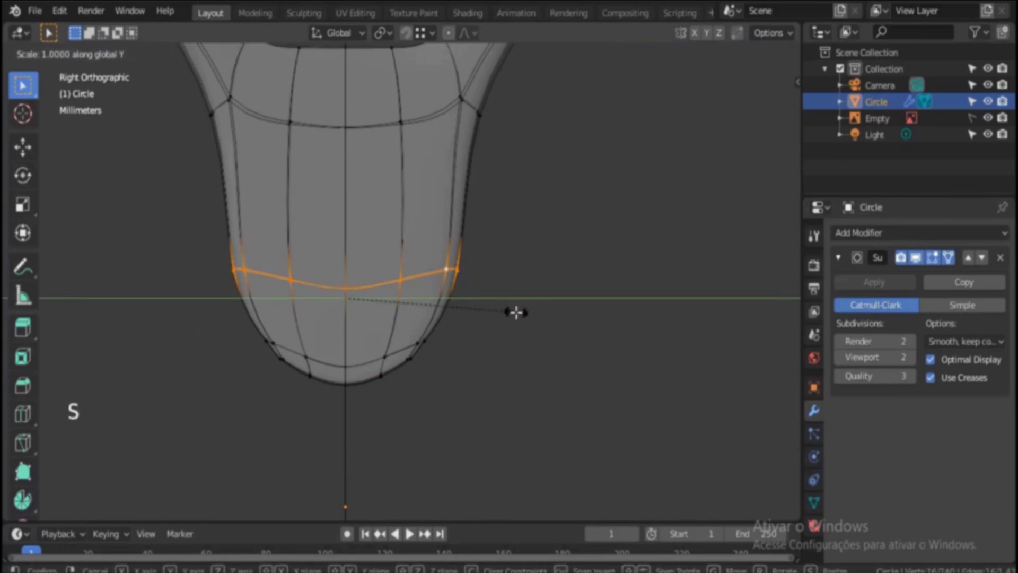
click(496, 330)
Step: Try to scale the vertices at the plate's lower corners along Z
click(383, 348)
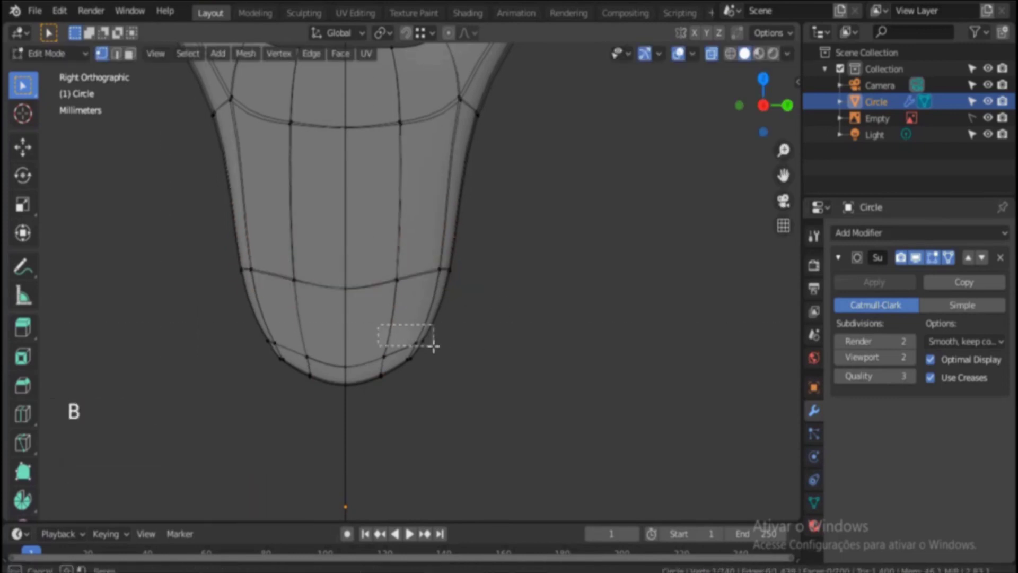
key(s)
key(z)
click(378, 391)
key(s)
key(z)
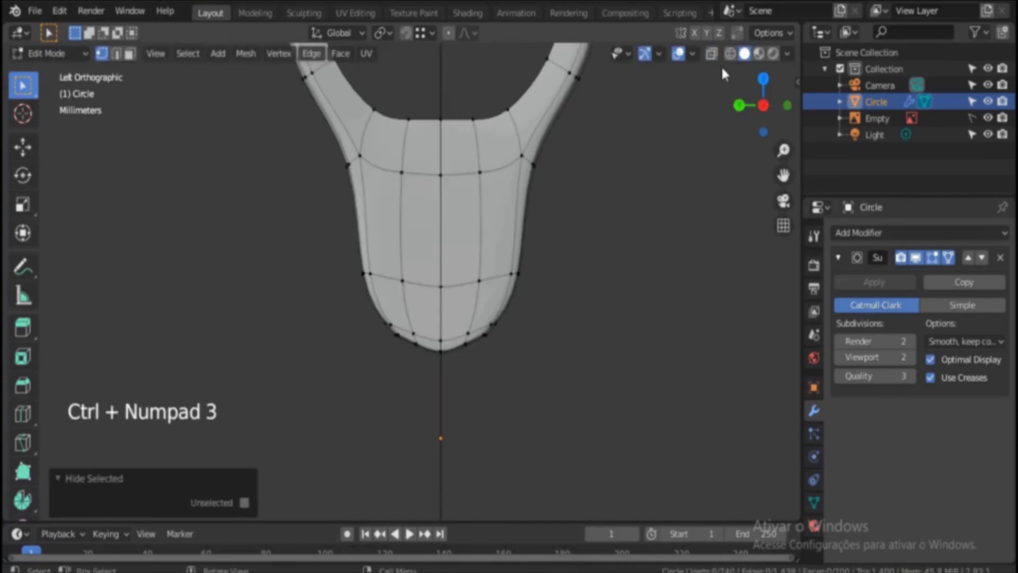
Step: Select the plate's bottom rim vertices through the mesh with X-ray on and delete them
click(711, 54)
key(b)
drag(390, 331, 406, 348)
scroll(405, 350, up, 3)
key(b)
drag(405, 376, 429, 403)
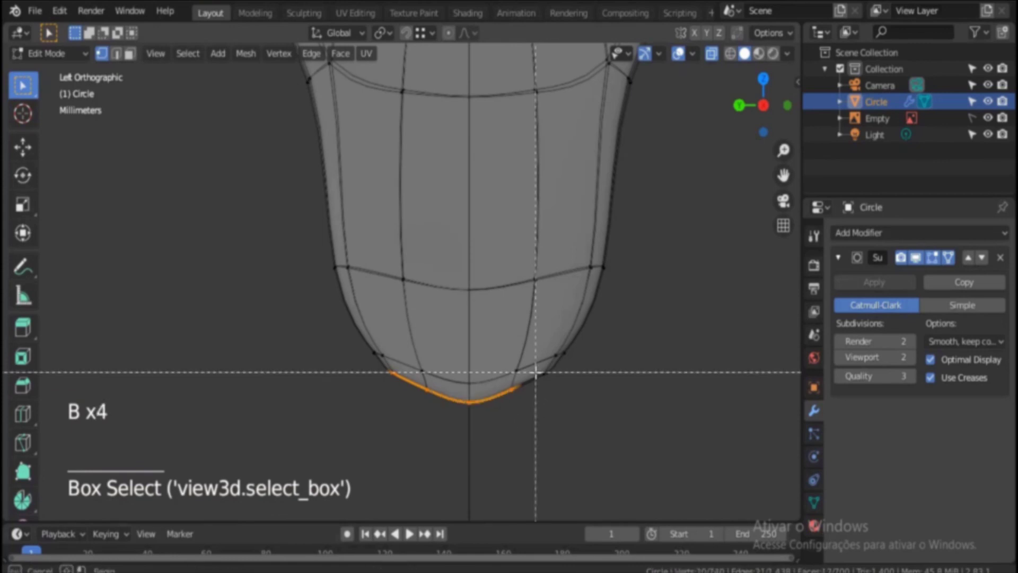
key(x)
click(432, 286)
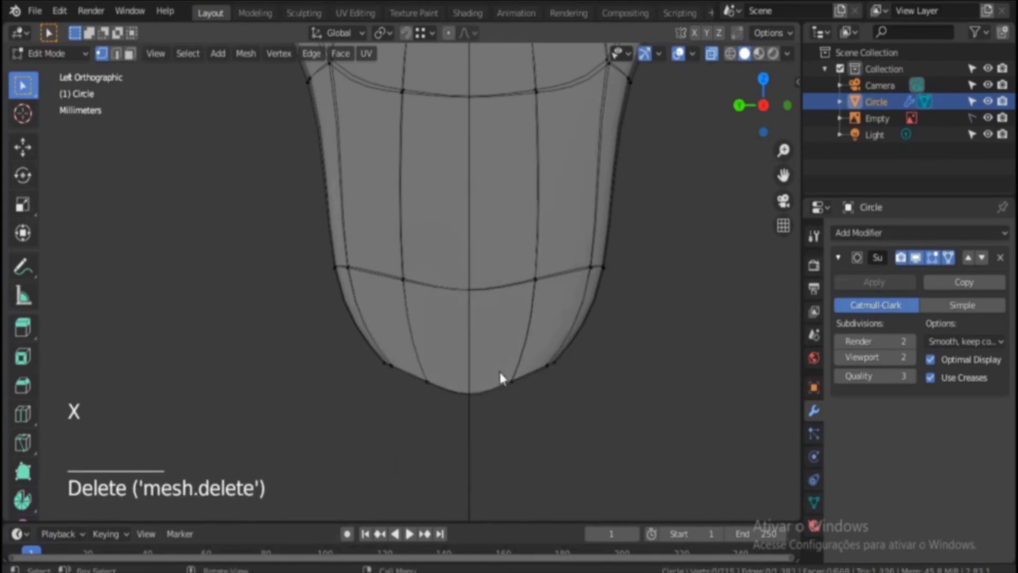
Step: Fill faces between the front and back rim vertices across the plate's open bottom
alt+middle_drag(518, 377, 516, 295)
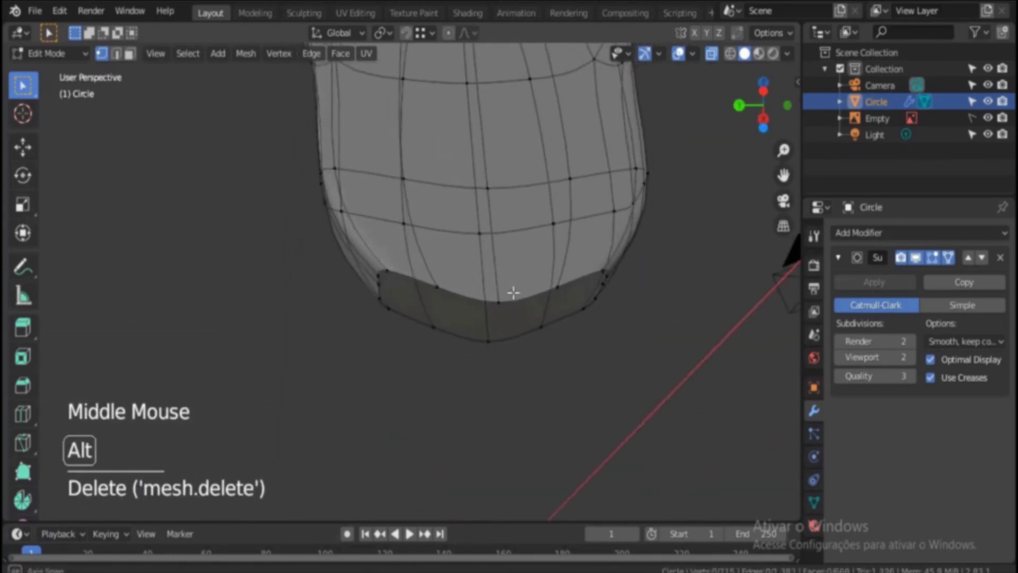
alt+middle_drag(516, 295, 516, 281)
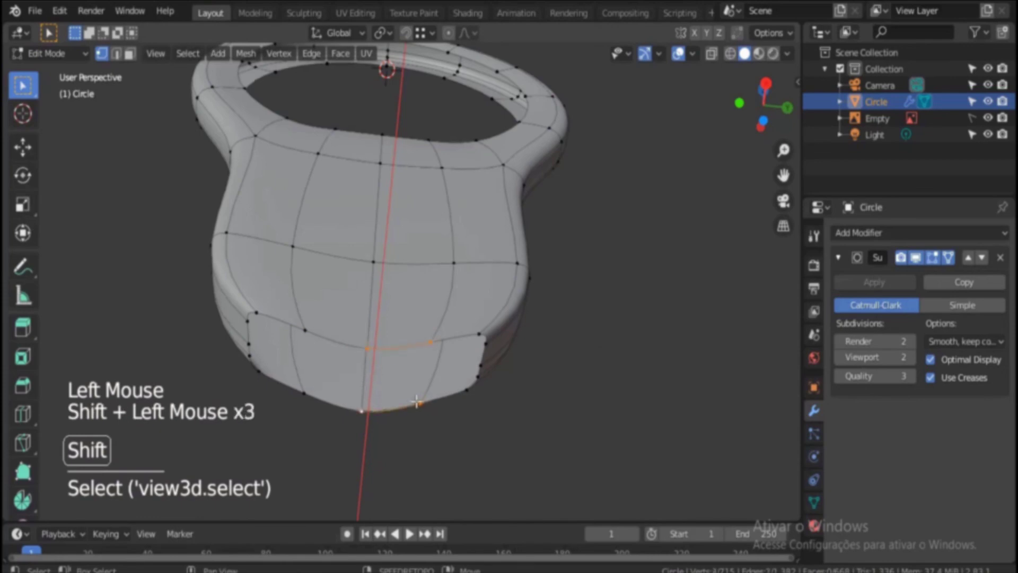
key(f)
middle_drag(458, 333, 448, 364)
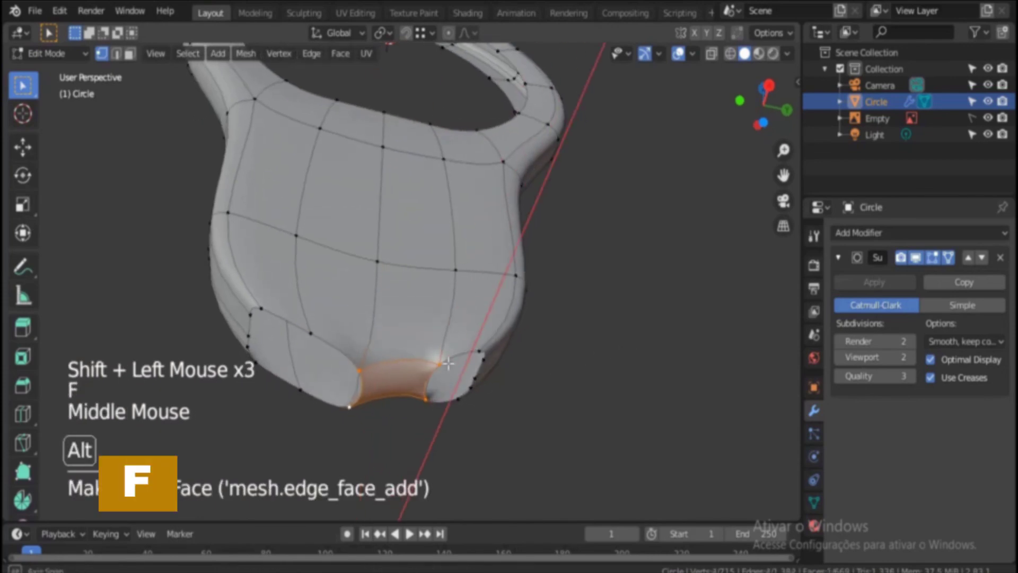
click(363, 371)
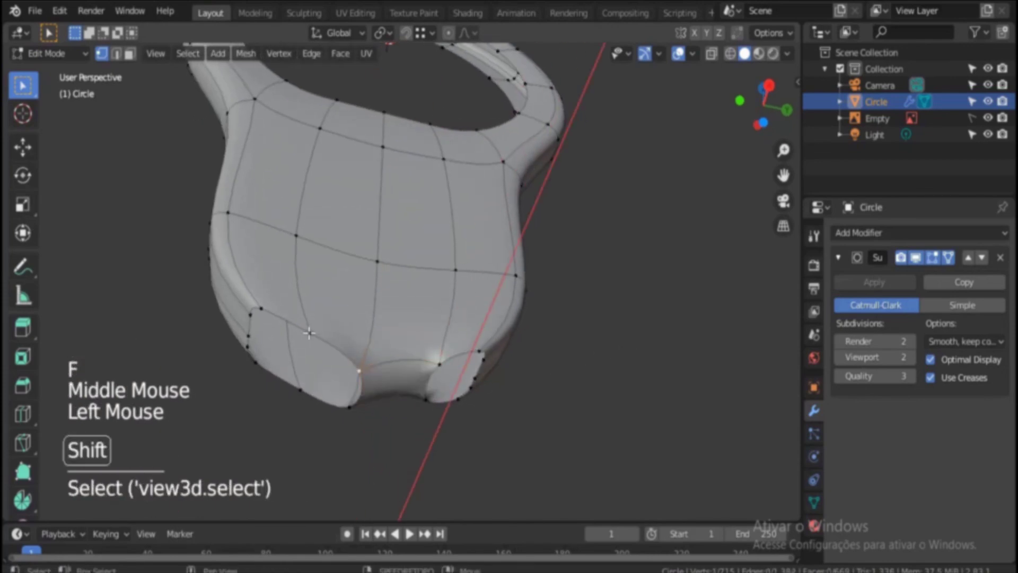
shift+click(349, 404)
key(f)
alt+middle_drag(397, 387, 398, 386)
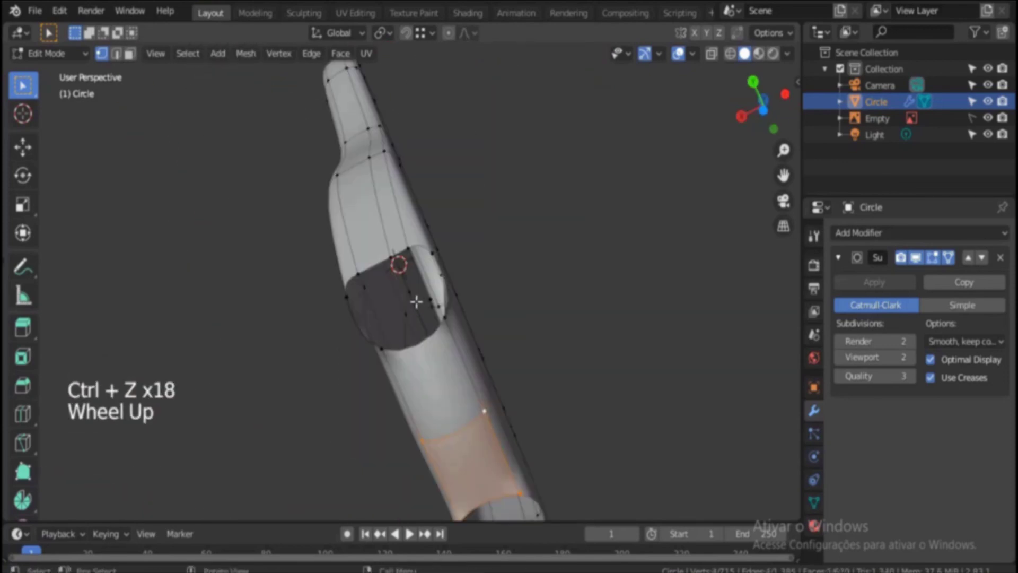
Step: Add a loop cut along the plate's side, running through the newly filled bottom faces
alt+middle_drag(415, 298, 456, 289)
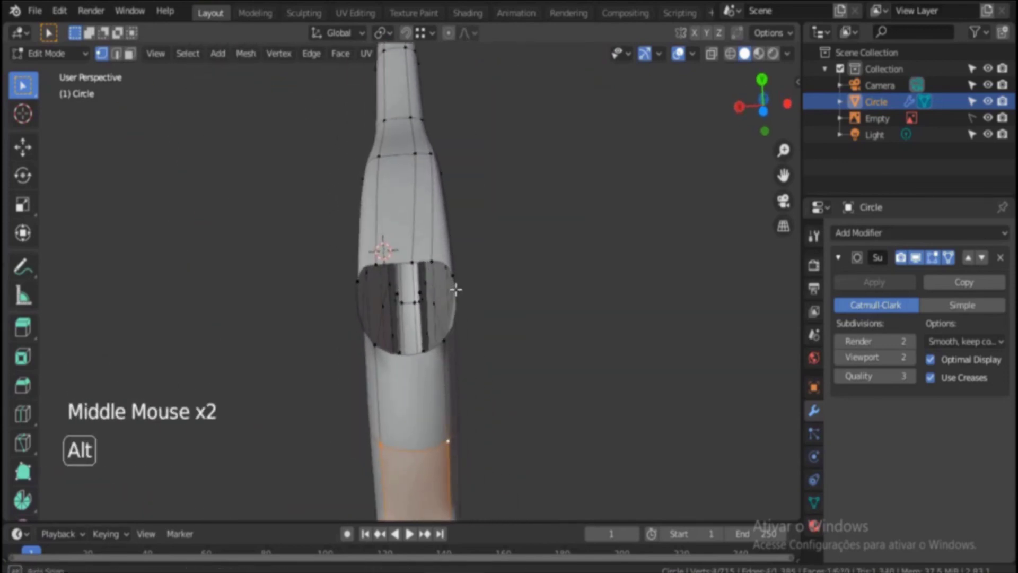
click(416, 425)
click(415, 425)
click(434, 434)
alt+middle_drag(432, 428, 421, 406)
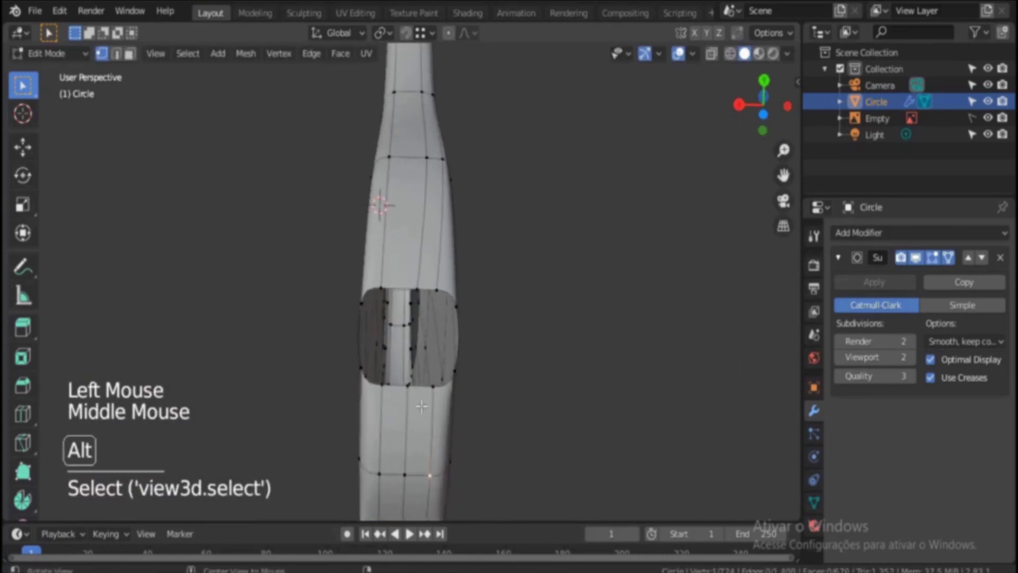
Step: Fill the first faces across the remaining opening in the plate's bottom edge
shift+click(381, 289)
shift+click(360, 300)
middle_drag(372, 334, 404, 391)
key(f)
click(405, 392)
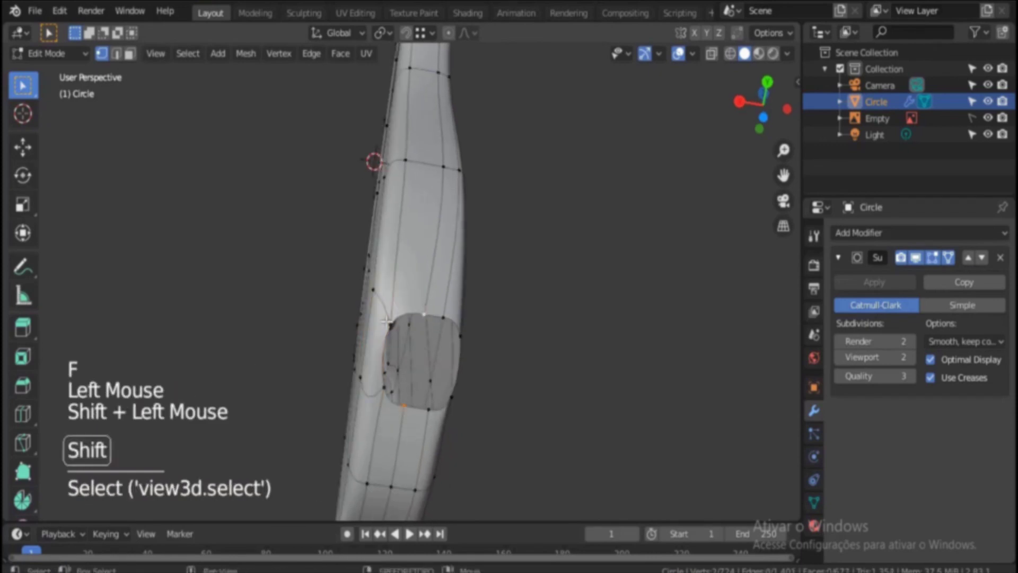
key(f)
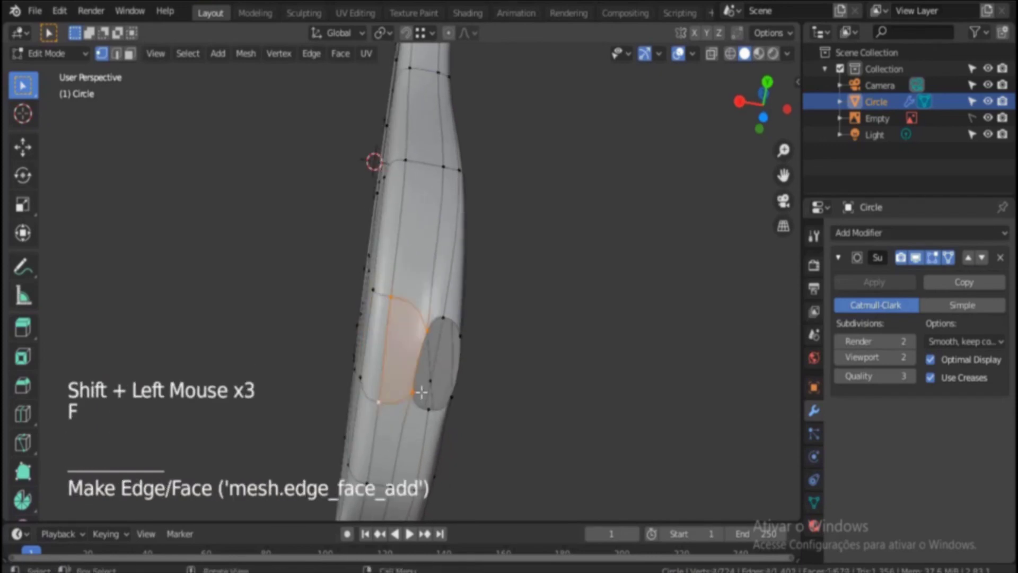
Step: Fill further four-vertex faces from both sides of the narrowed opening in the plate's bottom edge
click(430, 411)
shift+click(444, 323)
shift+click(426, 330)
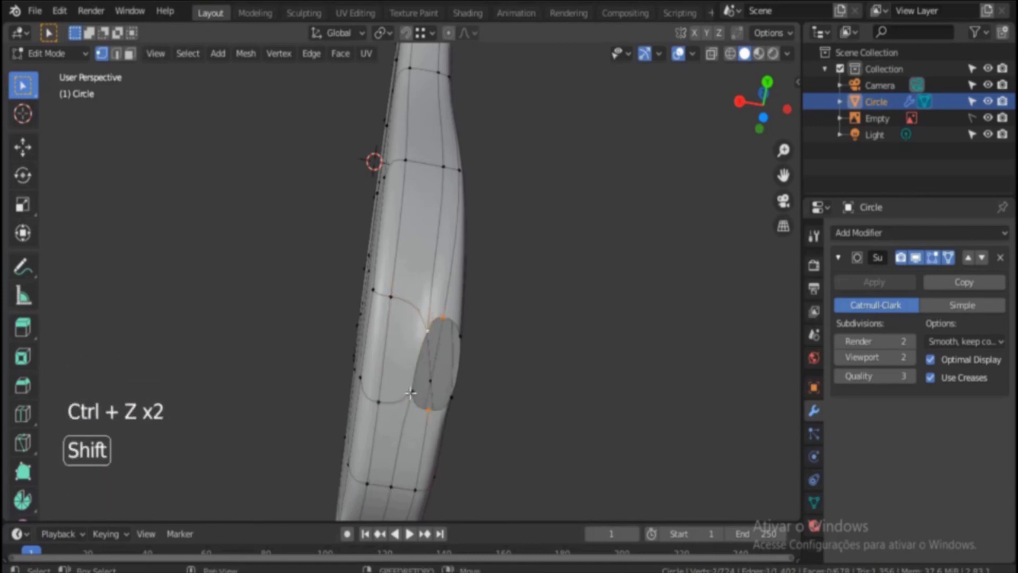
shift+click(413, 393)
key(f)
middle_drag(467, 379, 416, 395)
click(453, 386)
shift+click(428, 332)
shift+click(412, 340)
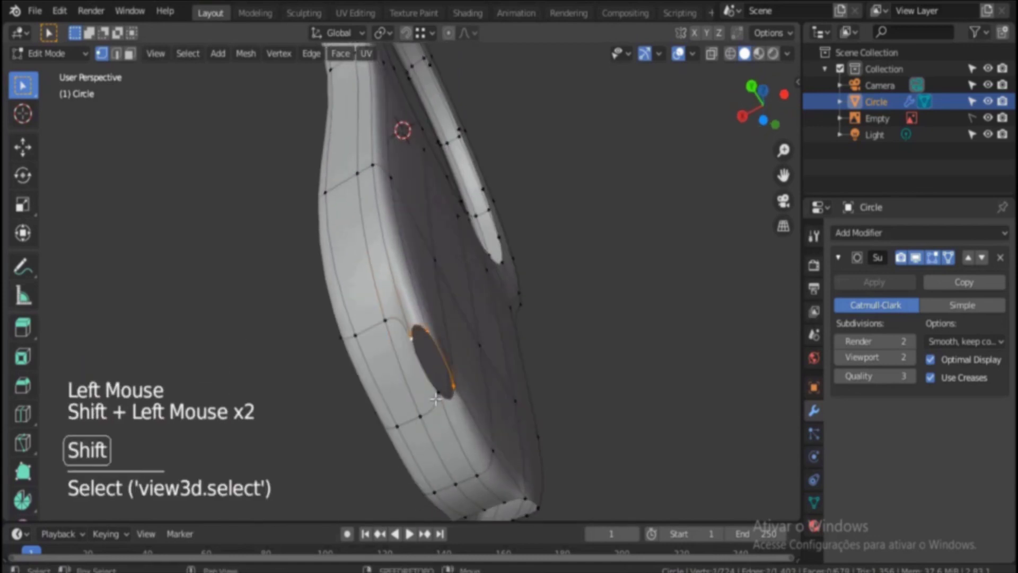
key(f)
Step: Close the last gap in the plate's bottom edge with faces between its rim vertices
middle_drag(471, 410, 785, 451)
scroll(321, 344, up, 3)
shift+middle_drag(321, 345, 355, 377)
key(f)
middle_drag(355, 377, 332, 290)
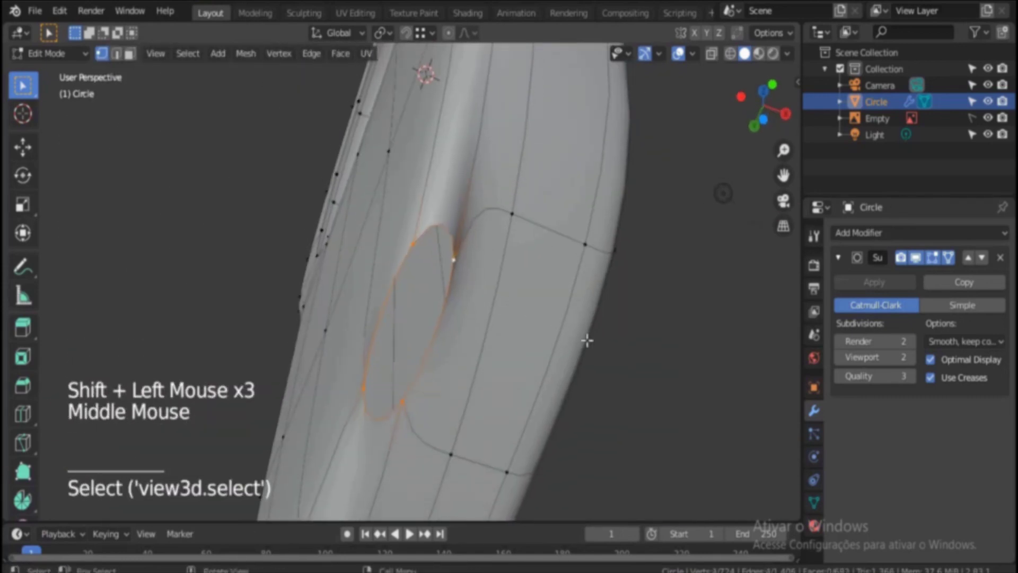
key(f)
middle_drag(586, 340, 519, 409)
Step: Scale the plate's two lower corner vertices inward along Y and the two vertices below the ring opening to 0.831
click(484, 410)
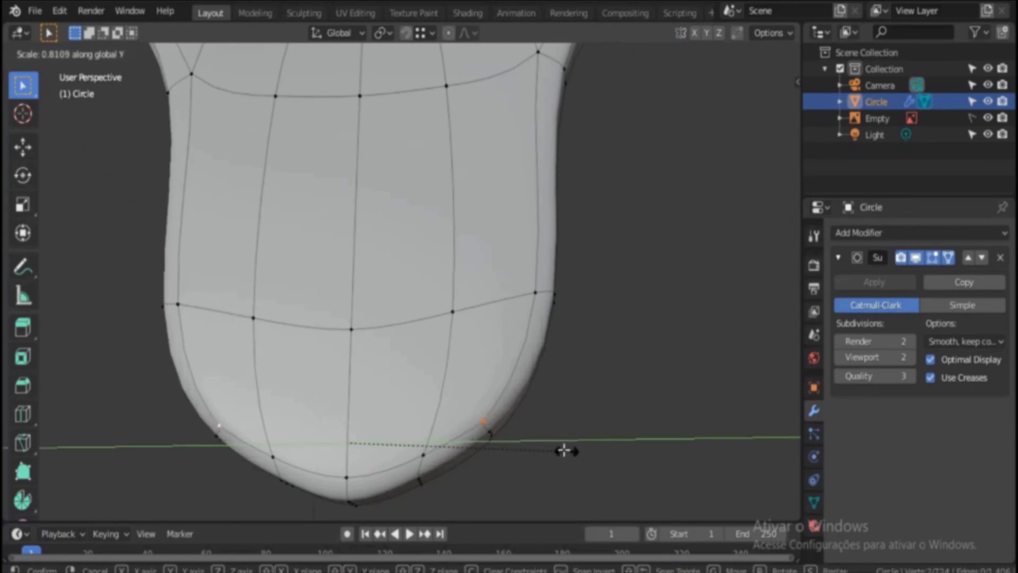
click(583, 315)
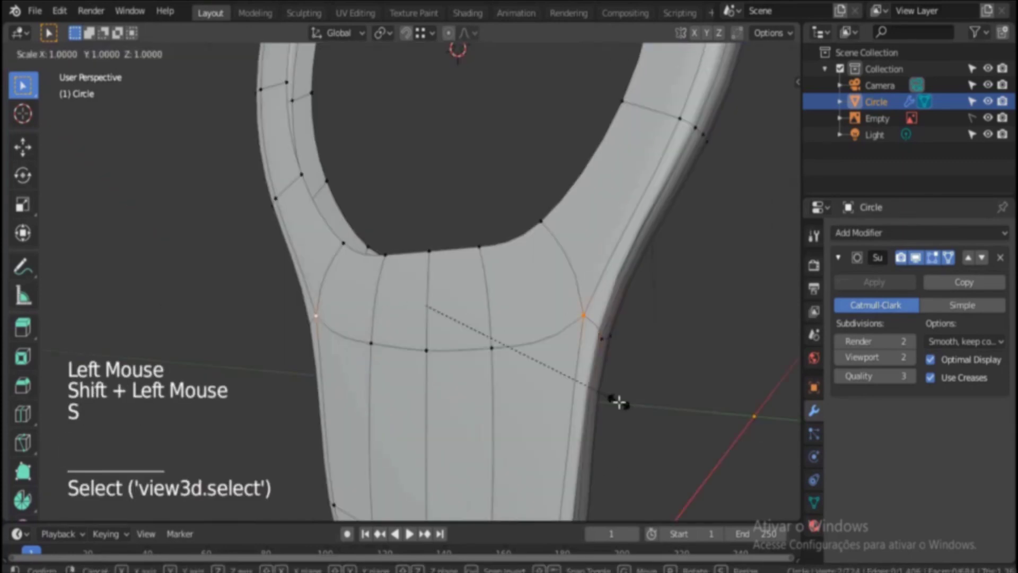
click(587, 386)
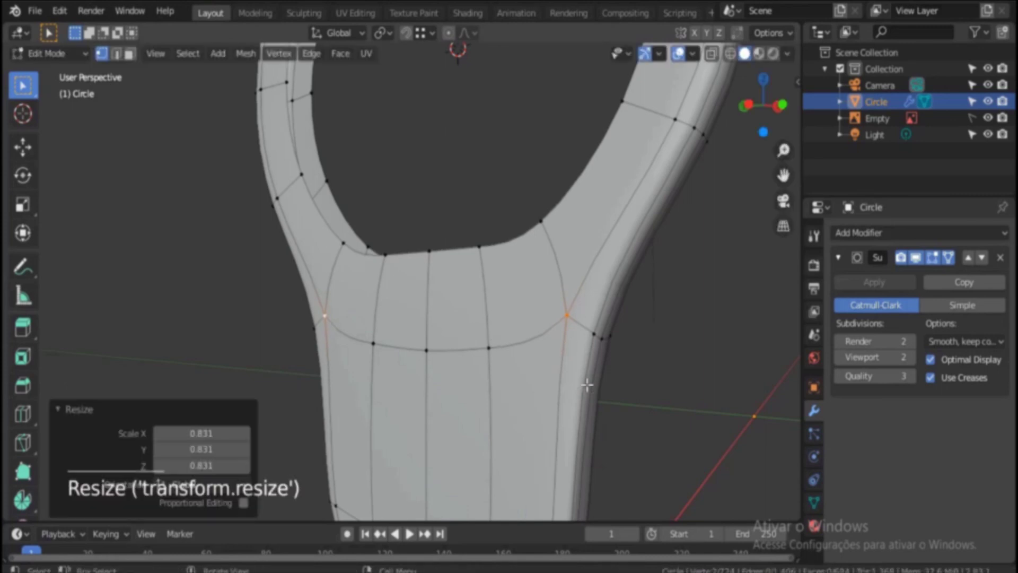
Step: Select and shift the edge loop along the plate's side rim, and check the shape in Object Mode
scroll(587, 386, down, 3)
alt+click(536, 183)
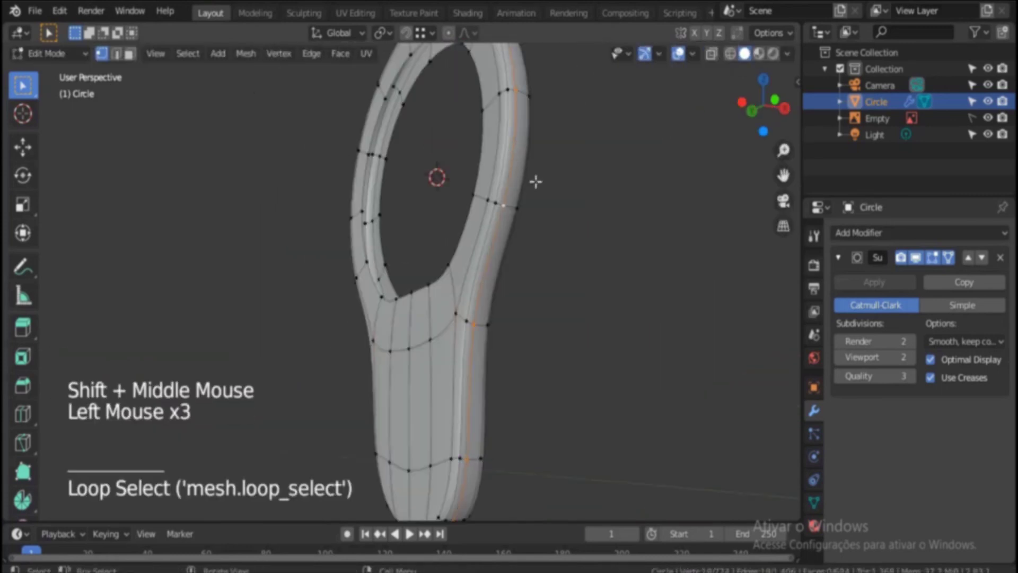
middle_drag(490, 317, 516, 309)
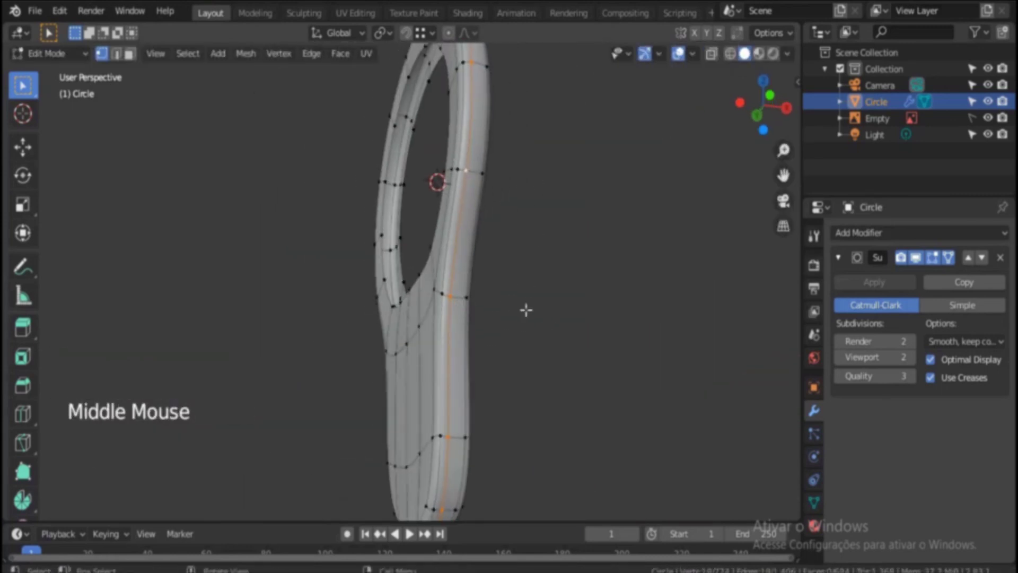
click(566, 313)
key(Tab)
middle_drag(536, 307, 350, 398)
key(Tab)
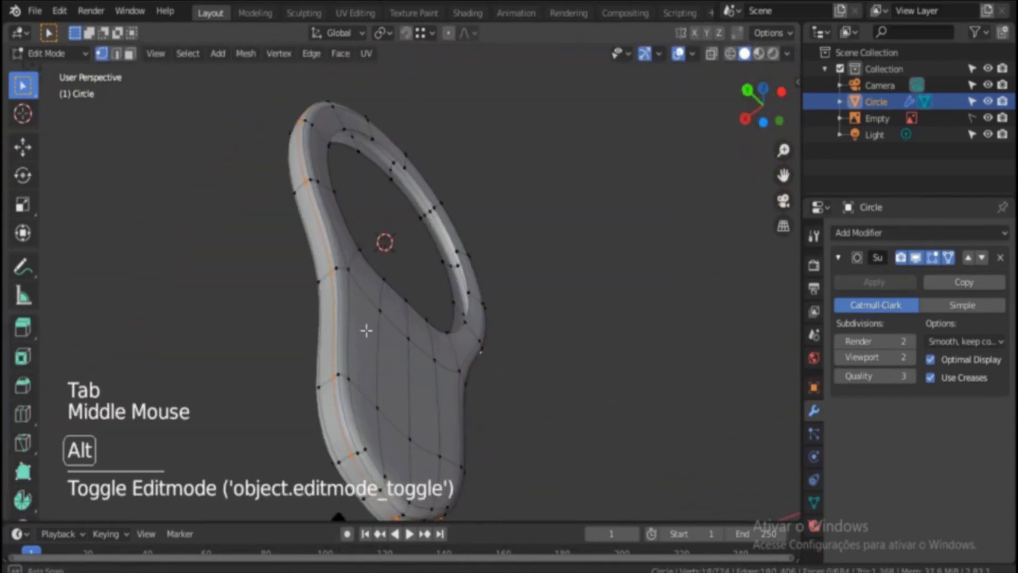
Step: Select further edges on the plate's side rim and move them along X
middle_drag(364, 332, 354, 352)
click(354, 351)
click(456, 411)
middle_drag(456, 411, 412, 382)
shift+click(464, 373)
shift+click(466, 218)
key(g)
key(x)
middle_drag(405, 295, 178, 370)
click(404, 355)
Step: Check the plate in Object Mode and move its outer side-rim edge loop 0.001285 m along X
key(Tab)
middle_drag(232, 340, 547, 308)
scroll(488, 276, down, 1)
middle_drag(487, 276, 392, 324)
scroll(391, 323, up, 1)
key(Tab)
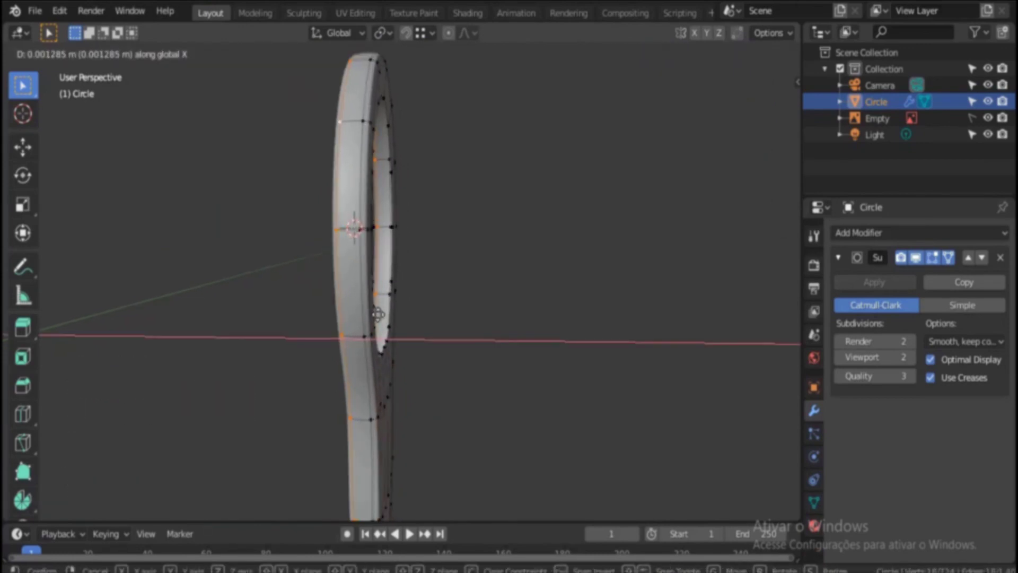
click(378, 314)
Step: Nudge the side-rim edge loop 0.000336 m along X and check the plate against the collar in Object Mode
scroll(377, 315, up, 2)
middle_drag(377, 315, 419, 313)
shift+middle_drag(398, 294, 399, 385)
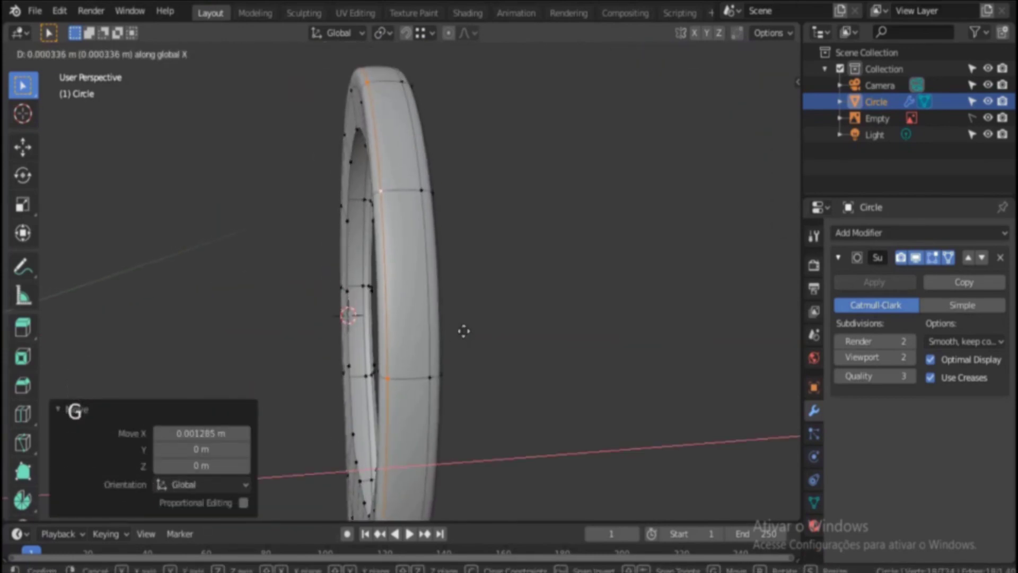
middle_drag(457, 310, 118, 257)
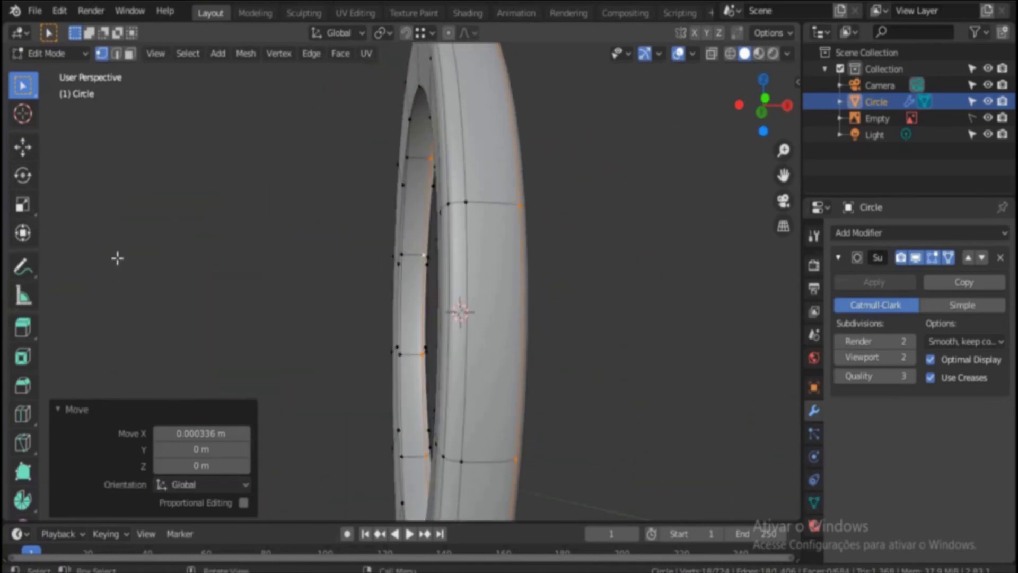
scroll(418, 166, down, 1)
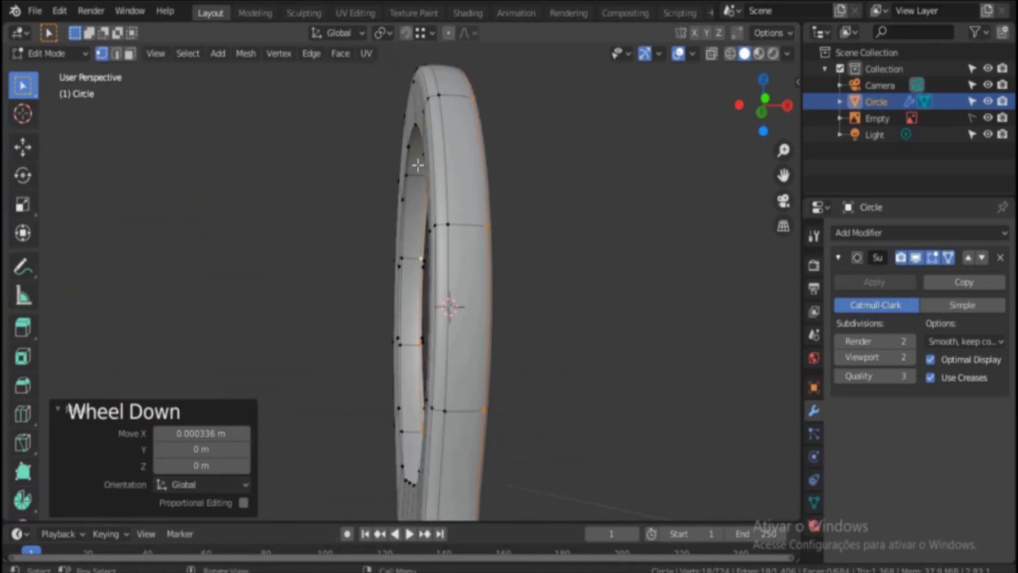
click(550, 250)
mouse_move(549, 251)
middle_down()
mouse_move(584, 256)
mouse_move(538, 246)
mouse_move(540, 235)
middle_up()
key(Tab)
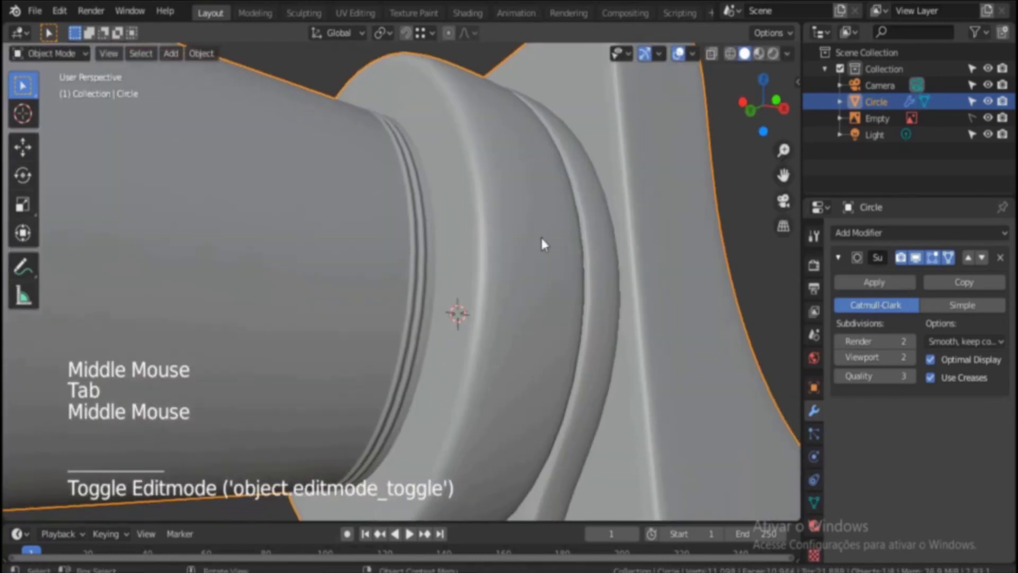
Step: Inspect the plate and collar in Object Mode, and reveal all the hidden geometry in Edit Mode
scroll(540, 237, down, 3)
shift+middle_drag(527, 274, 764, 214)
scroll(542, 190, up, 3)
shift+middle_drag(542, 189, 544, 286)
middle_drag(544, 285, 530, 302)
key(Tab)
key(Tab)
key(Tab)
key(alt+h)
Step: Select an edge loop on the plate's side rim and shift it along X
middle_drag(468, 212, 469, 215)
alt+click(464, 223)
key(g)
key(x)
click(510, 268)
Step: Shift the neighbouring rim edge loop along X and check the receiver's shape in Object Mode
alt+click(538, 236)
key(g)
key(x)
click(531, 270)
middle_drag(532, 270, 460, 191)
key(Tab)
middle_drag(507, 215, 729, 337)
scroll(400, 310, down, 2)
middle_drag(730, 338, 753, 339)
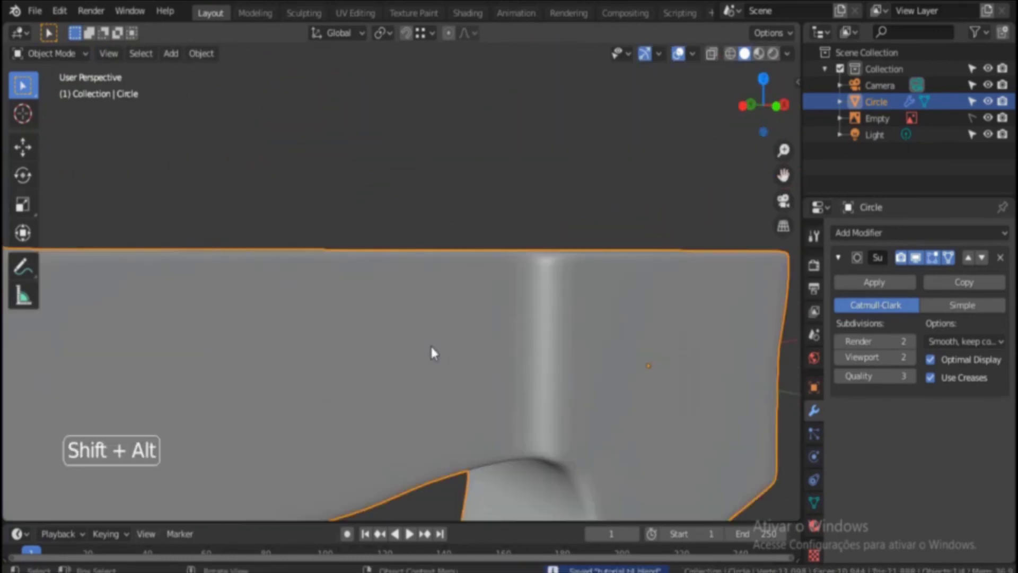
Step: Turn off the Subdivision modifier's on-cage display and add an edge loop beside the magazine well's vertical step, at factor -0.871
key(Tab)
mouse_move(582, 346)
alt+shift+mouse_down()
mouse_move(528, 298)
mouse_move(835, 287)
alt+shift+mouse_up()
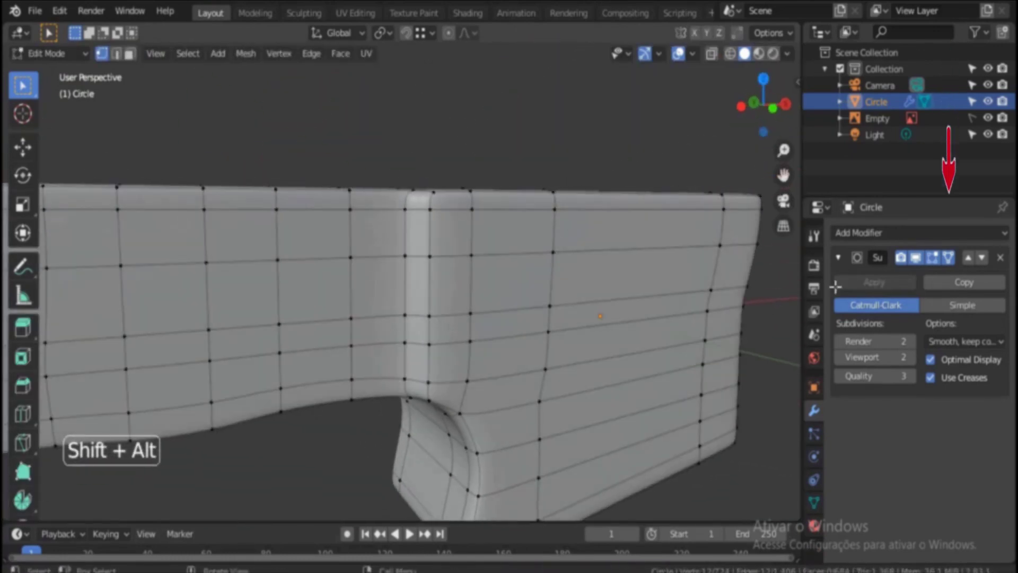
click(949, 258)
alt+drag(435, 313, 408, 327)
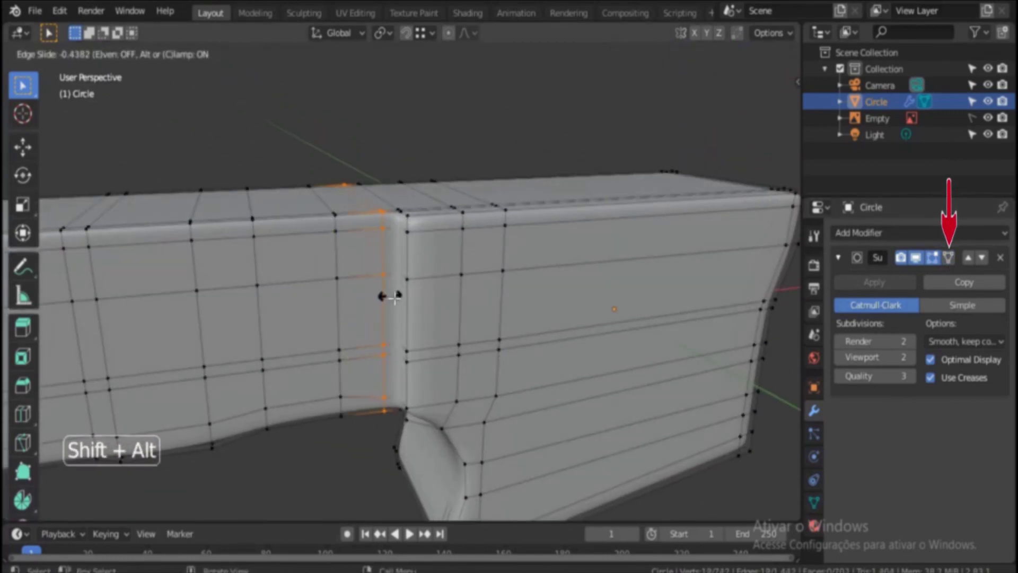
click(407, 306)
Step: Add a supporting edge loop along the side edge of the receiver's top face and check the shading in Object Mode
alt+drag(406, 306, 519, 241)
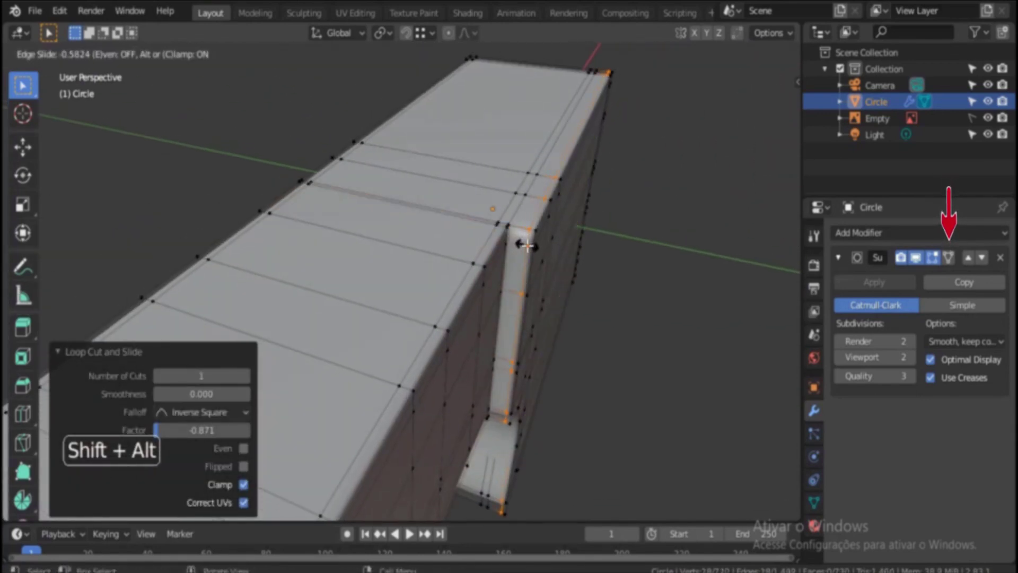
scroll(528, 247, up, 2)
alt+shift+drag(527, 247, 572, 296)
scroll(479, 266, up, 2)
key(Tab)
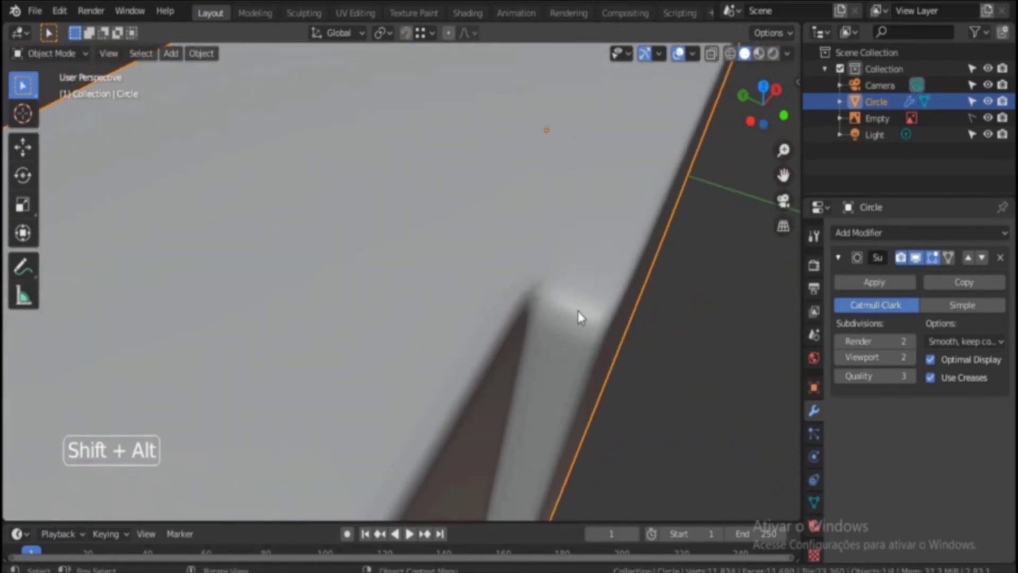
Step: Add another supporting edge loop along the receiver's length and inspect the smoothed edges in Object Mode
key(Tab)
click(555, 296)
key(Tab)
middle_drag(557, 298, 396, 237)
key(Tab)
scroll(414, 319, up, 4)
key(Tab)
key(Tab)
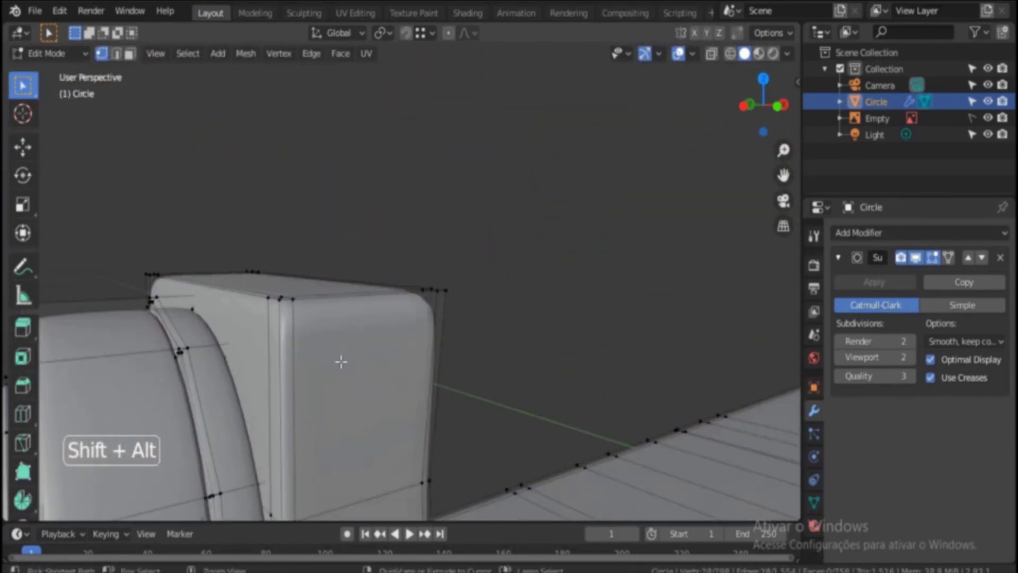
Step: Add an edge loop to the raised block behind the collar and move its side edge loop about 0.0011 m along Y
click(286, 251)
key(Tab)
middle_drag(360, 300, 447, 297)
key(Tab)
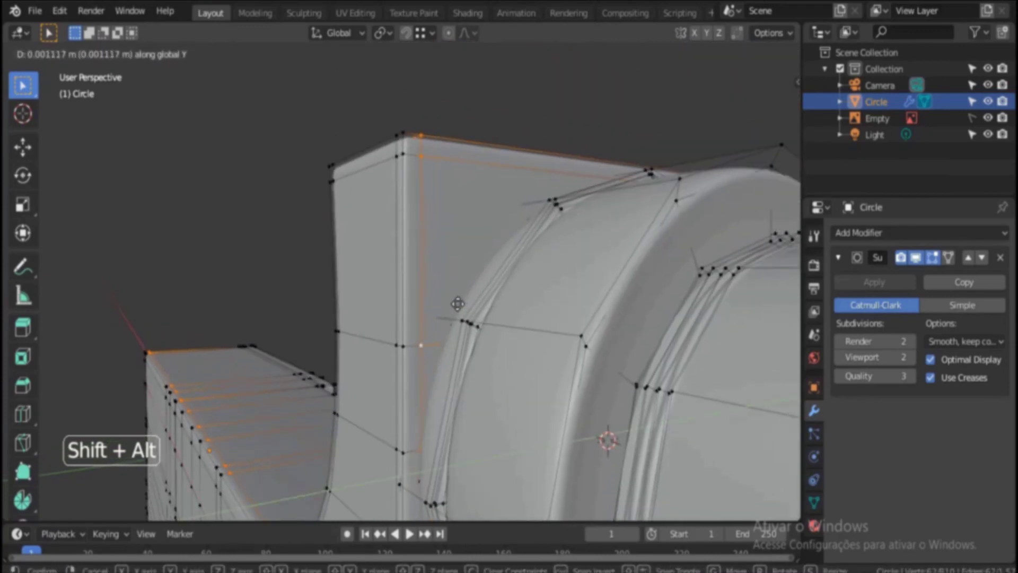
click(467, 304)
Step: Move the edge loop on the block's opposite side about -0.0013 m along Y and check the block in Object Mode
middle_drag(475, 275, 358, 325)
alt+click(532, 313)
scroll(551, 324, up, 2)
middle_drag(554, 327, 575, 379)
key(g)
key(x)
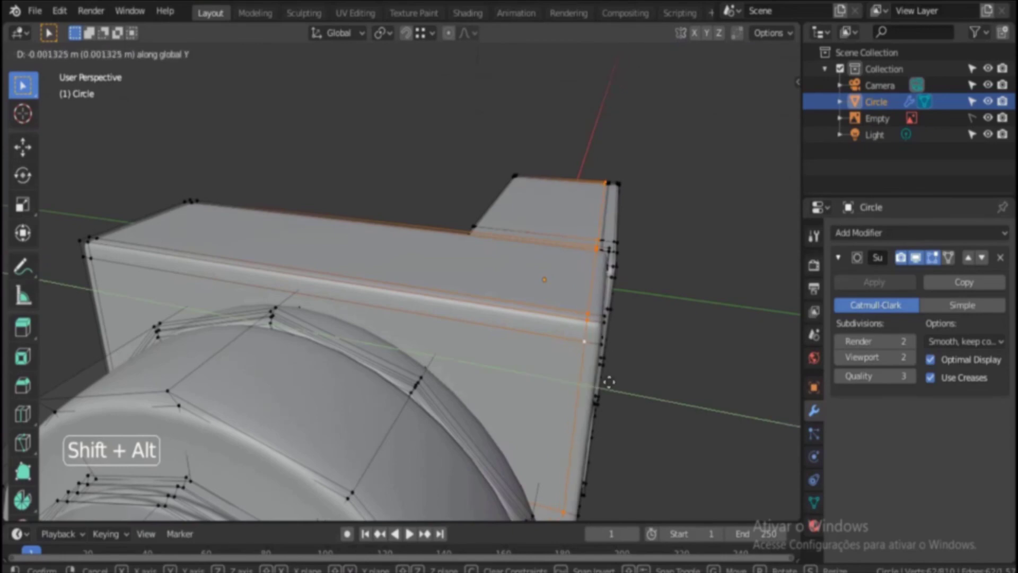
click(605, 379)
key(Tab)
scroll(594, 365, down, 3)
middle_drag(477, 323, 599, 391)
middle_drag(540, 372, 327, 345)
Step: Add a supporting edge loop near the magazine well's bottom edge and check the whole receiver in Object Mode
key(Tab)
scroll(448, 218, up, 3)
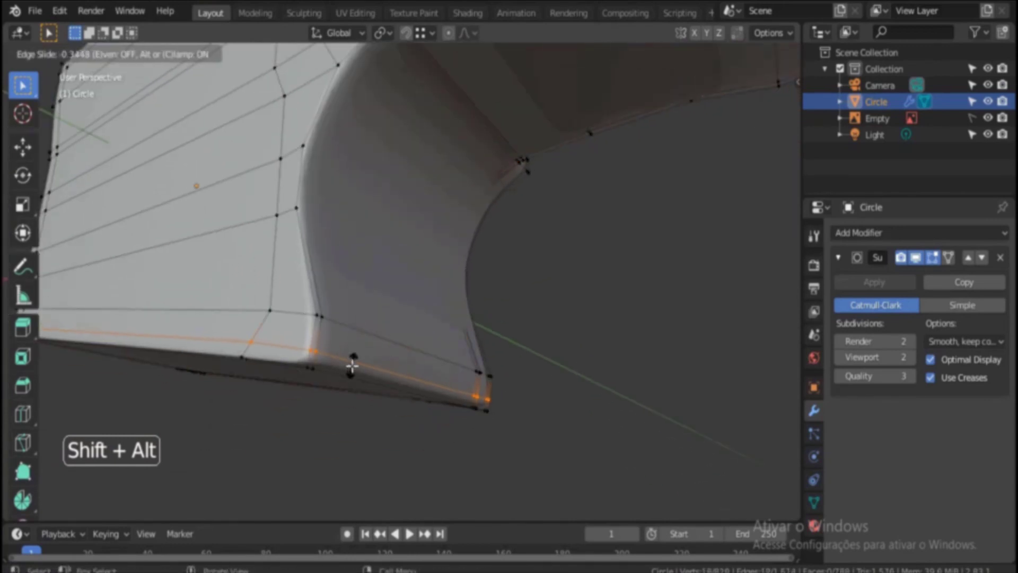
click(353, 367)
scroll(348, 357, down, 1)
middle_drag(345, 355, 626, 284)
key(Tab)
scroll(439, 254, down, 5)
scroll(425, 292, up, 3)
middle_drag(419, 292, 536, 318)
scroll(424, 334, down, 3)
Step: Compare the receiver mesh with the rifle reference image in front orthographic view in Edit Mode
key(Tab)
middle_drag(398, 341, 335, 291)
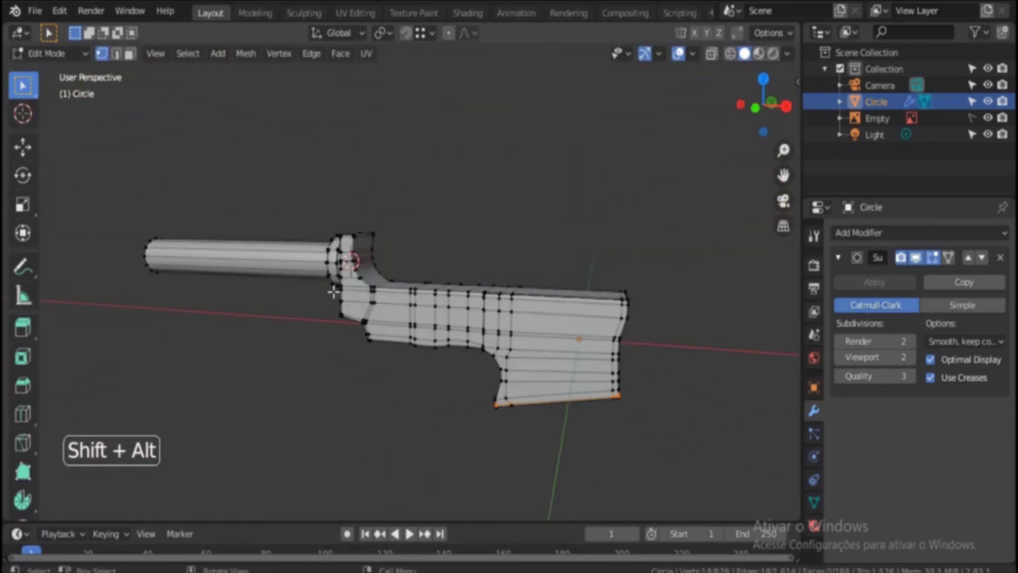
key(KP_1)
scroll(509, 344, up, 1)
shift+middle_drag(509, 347, 432, 288)
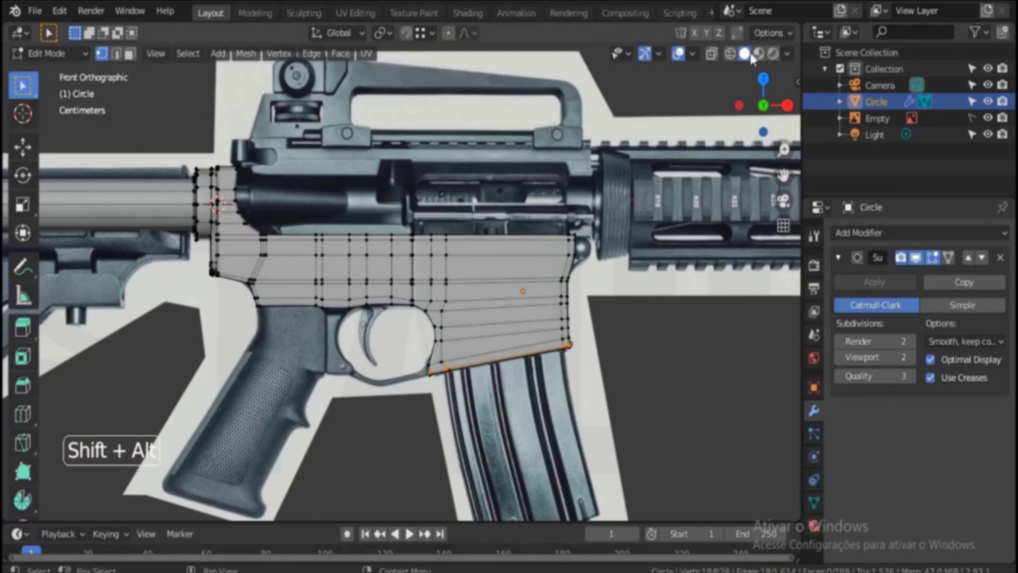